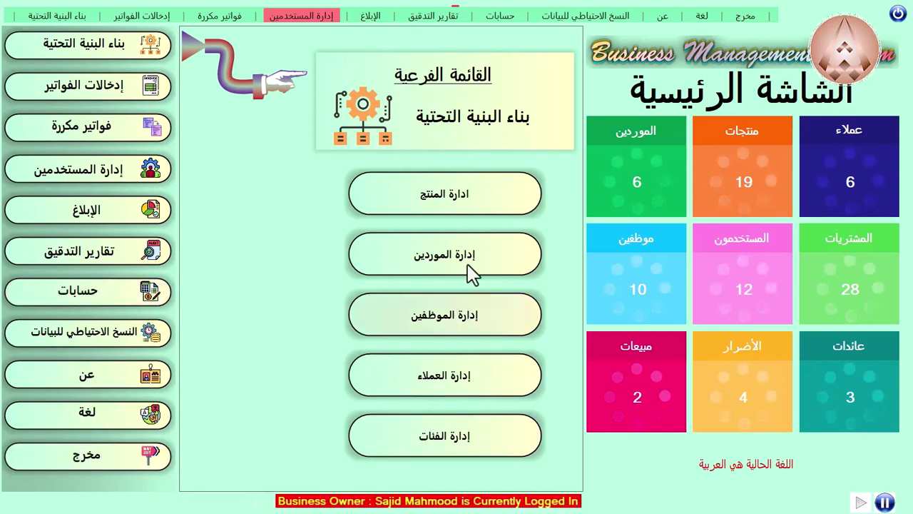
# Step: Open the About Version window showing version 1.01.1 and the 8/6/2023 release date
pyautogui.click(755, 17)
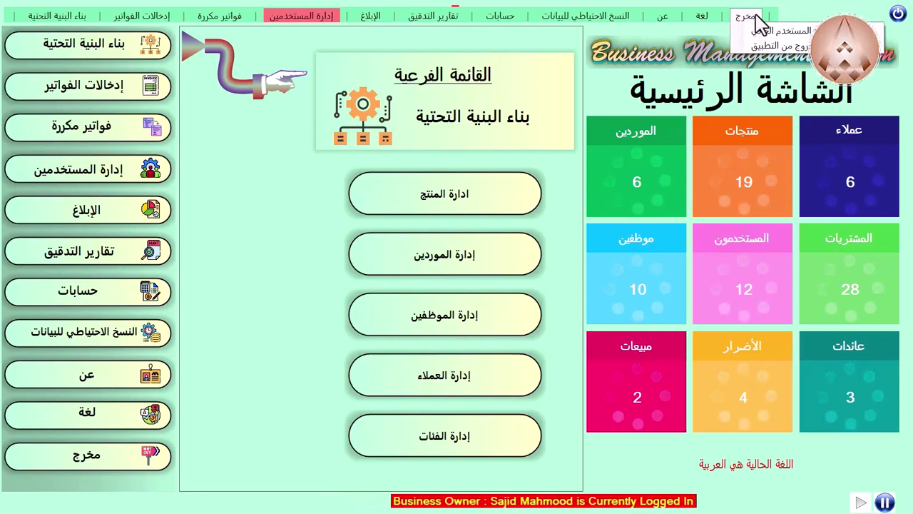
pyautogui.moveTo(703, 23)
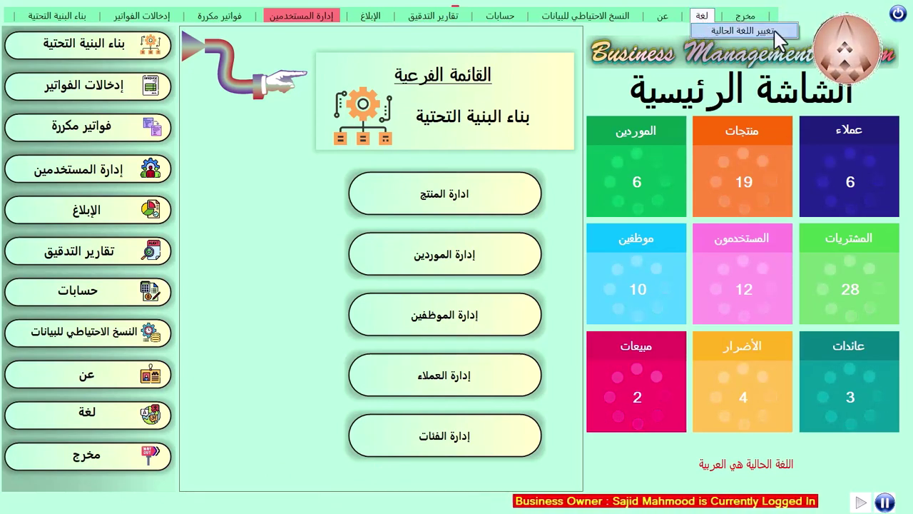
pyautogui.moveTo(664, 24)
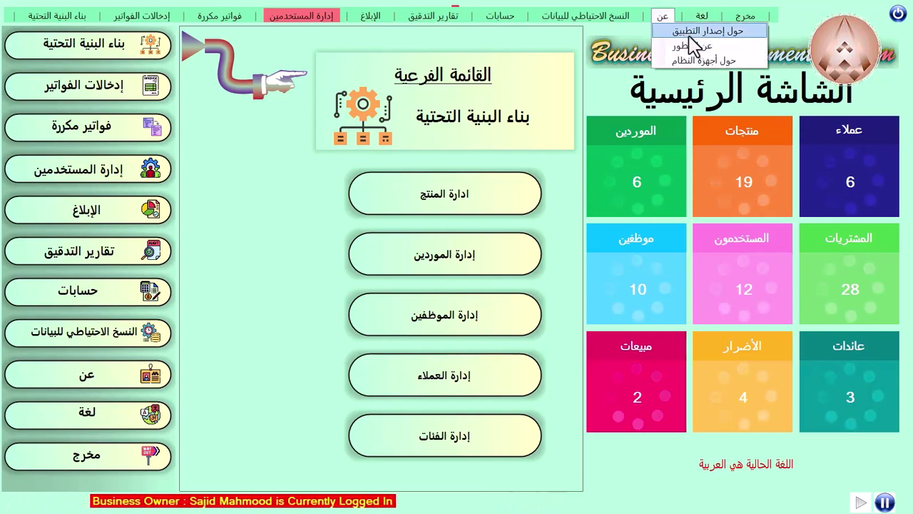
pyautogui.click(687, 30)
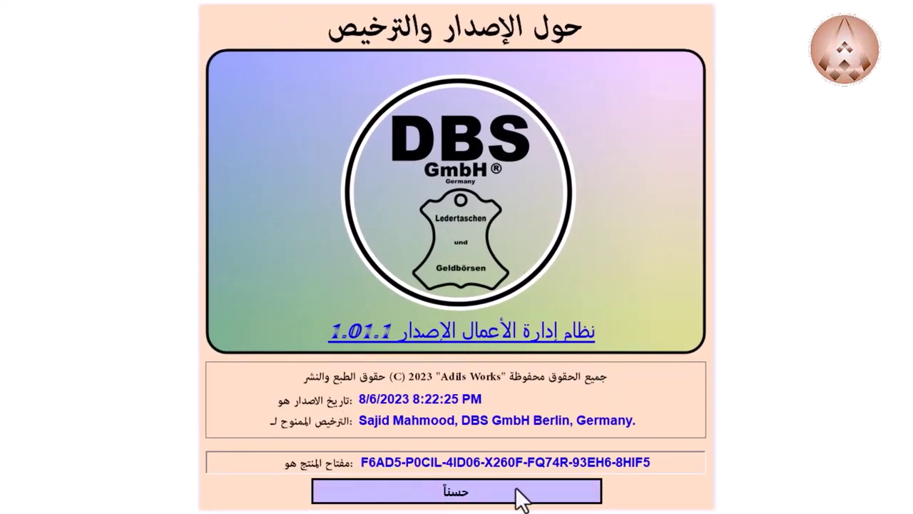
# Step: Close the version dialog, then view and close the About Developer window from the عن menu
pyautogui.click(456, 491)
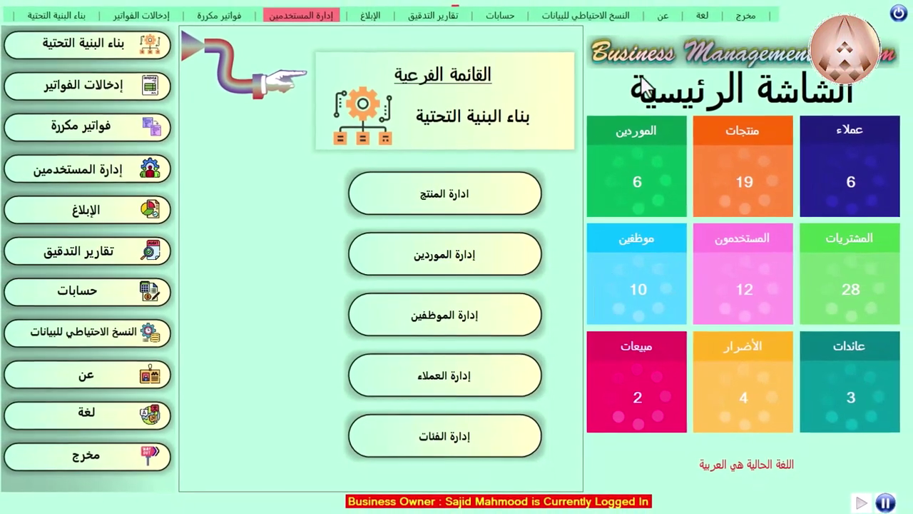
pyautogui.click(663, 15)
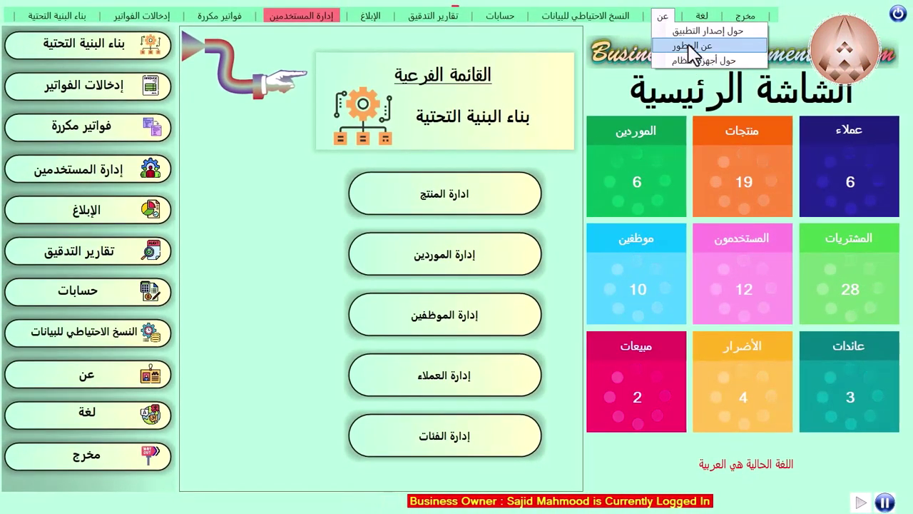
pyautogui.click(692, 45)
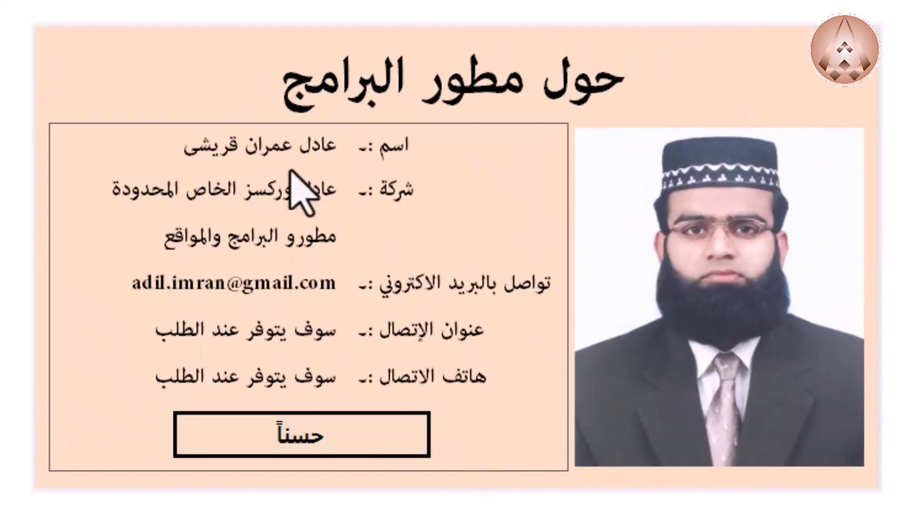
pyautogui.click(350, 448)
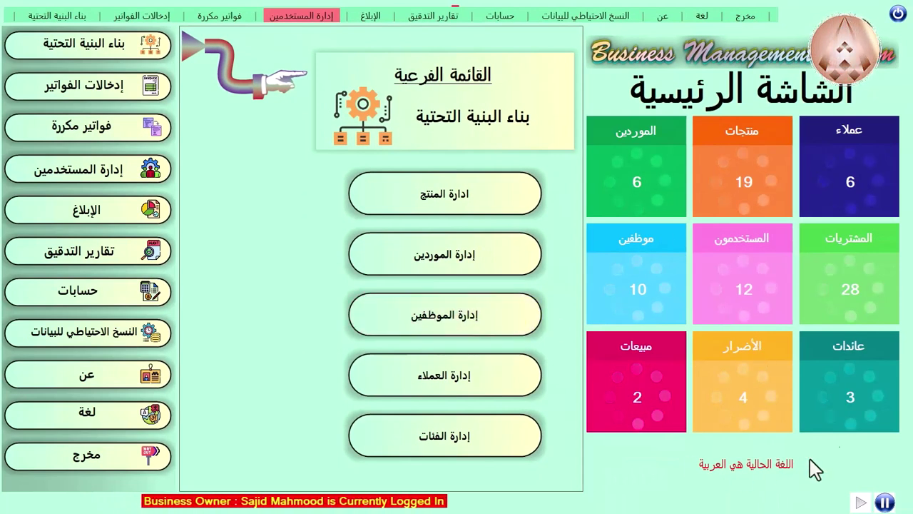
# Step: Pick the Portuguese tile under لغة, then log in as Business Owner with the password
pyautogui.click(702, 16)
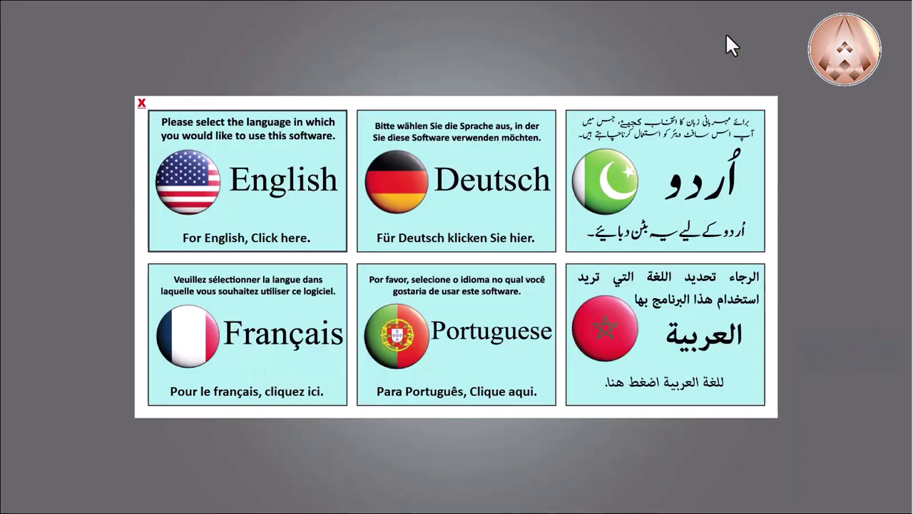
pyautogui.click(498, 332)
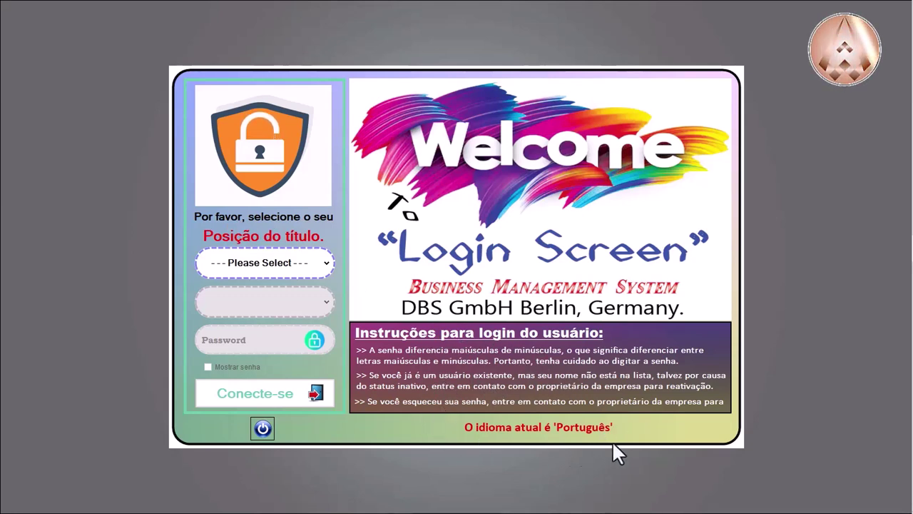
pyautogui.click(289, 270)
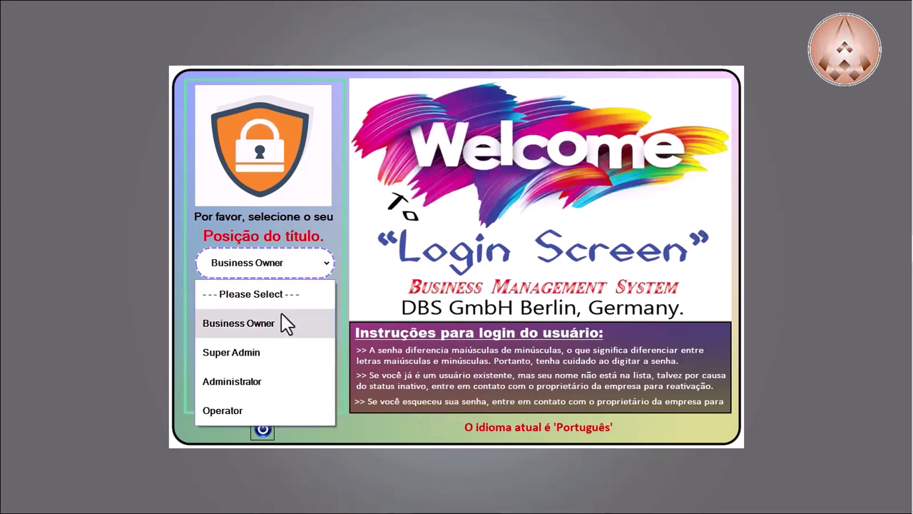
pyautogui.click(287, 321)
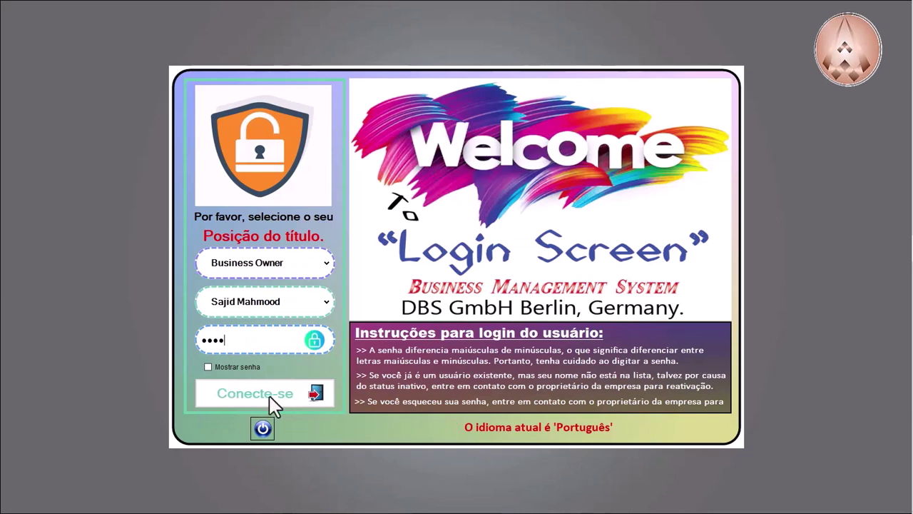
pyautogui.press('BackSpace')
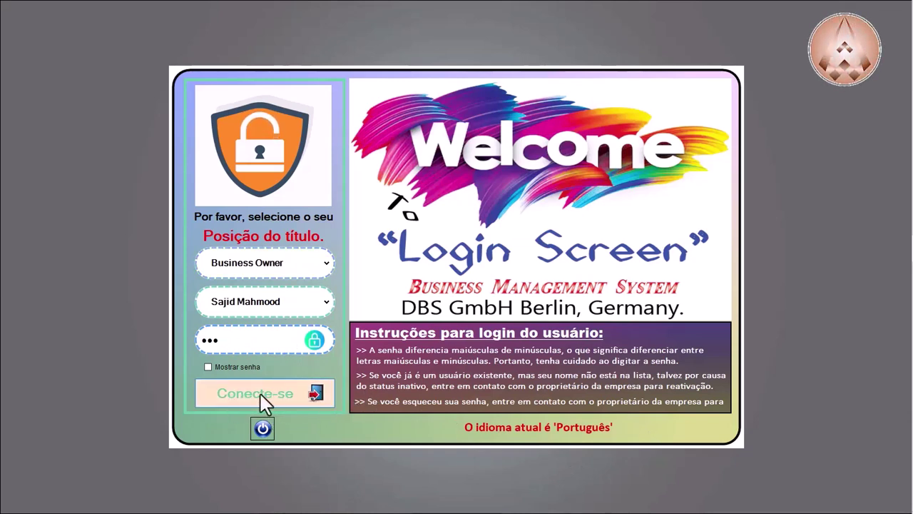
pyautogui.click(331, 398)
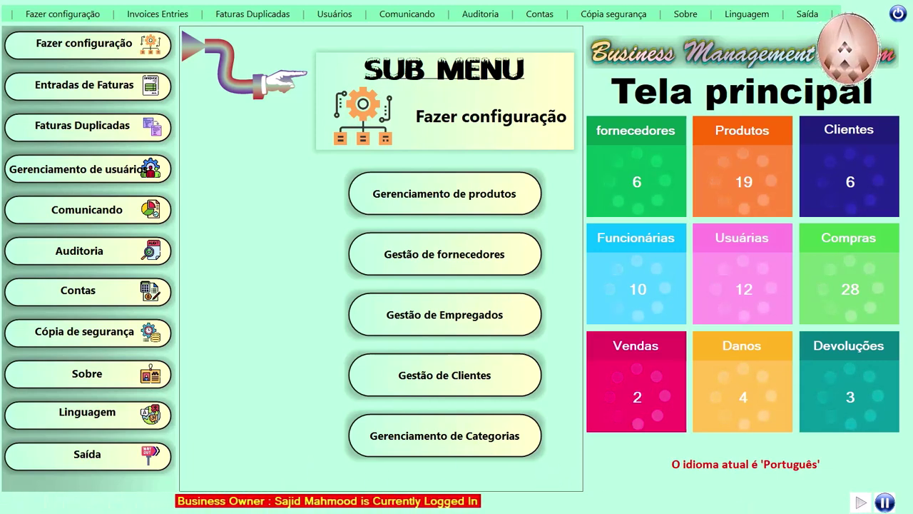
# Step: Pause the scrolling status message and open Linguagem > Alterar idioma atual
pyautogui.click(886, 503)
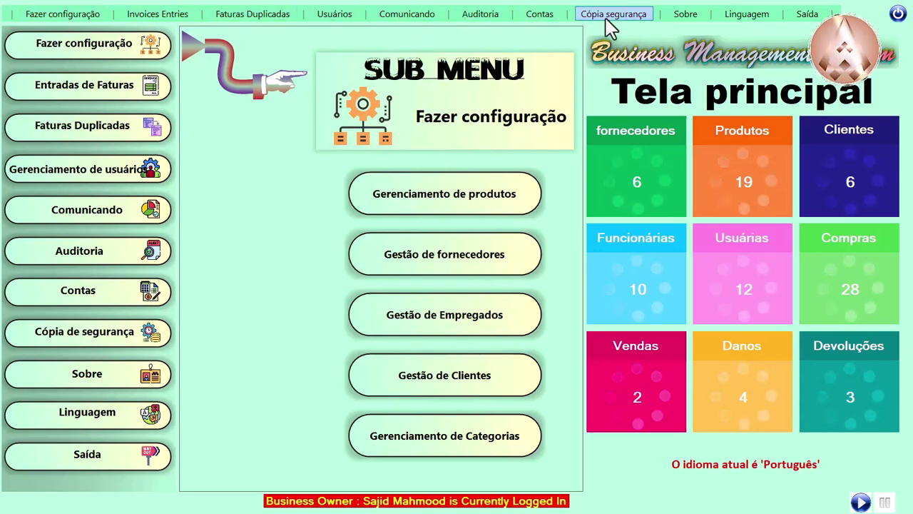
pyautogui.click(816, 16)
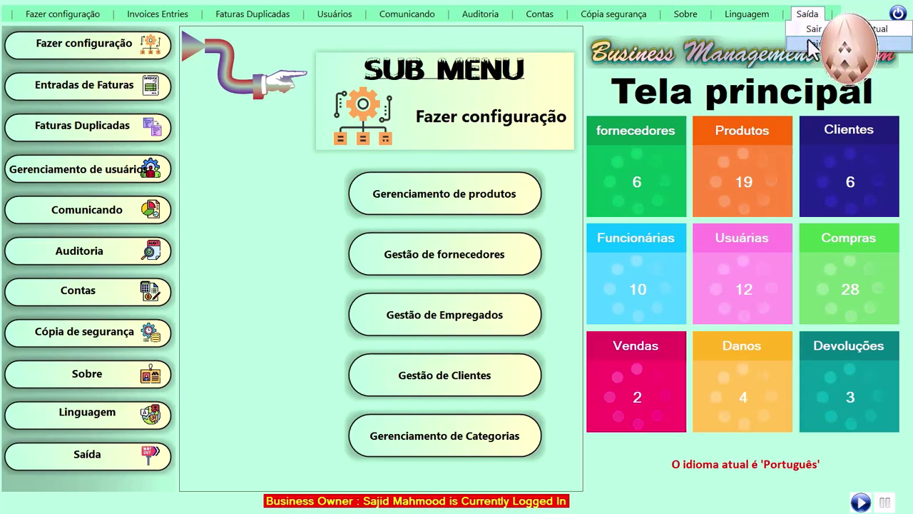
pyautogui.click(749, 26)
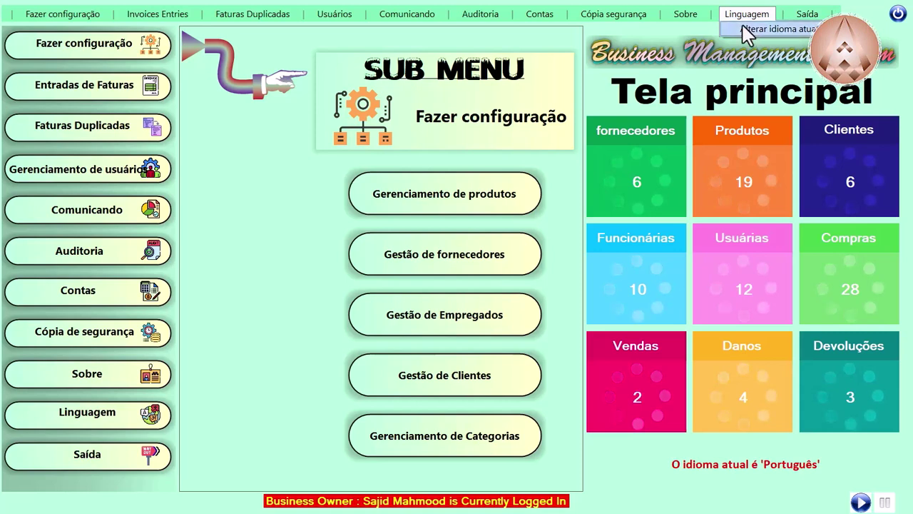
pyautogui.moveTo(690, 16)
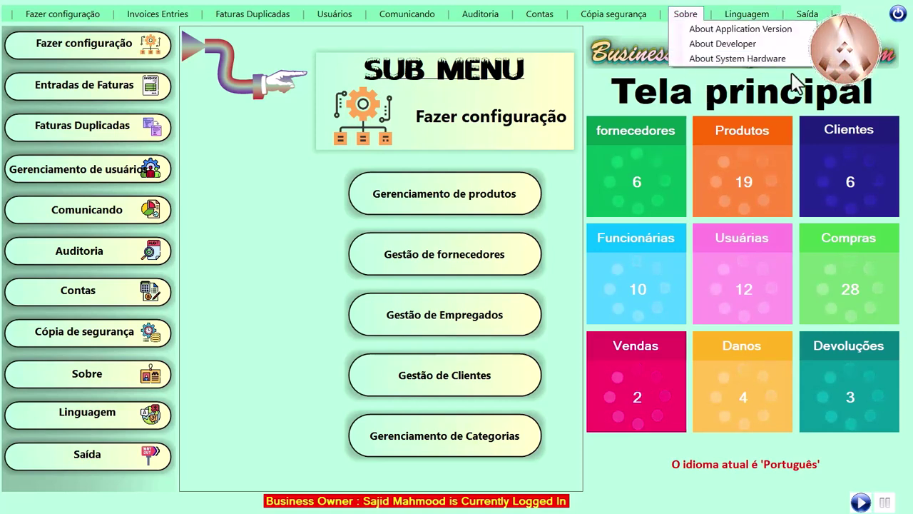
pyautogui.moveTo(760, 20)
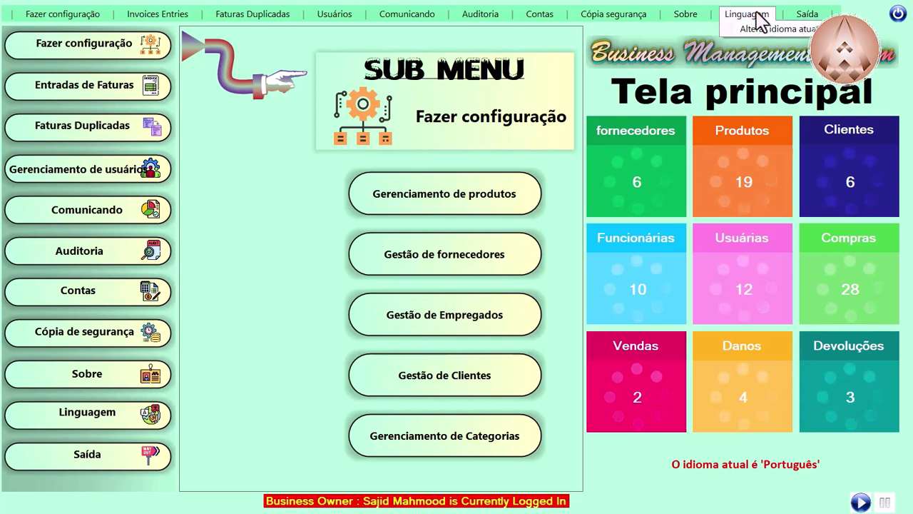
pyautogui.click(769, 26)
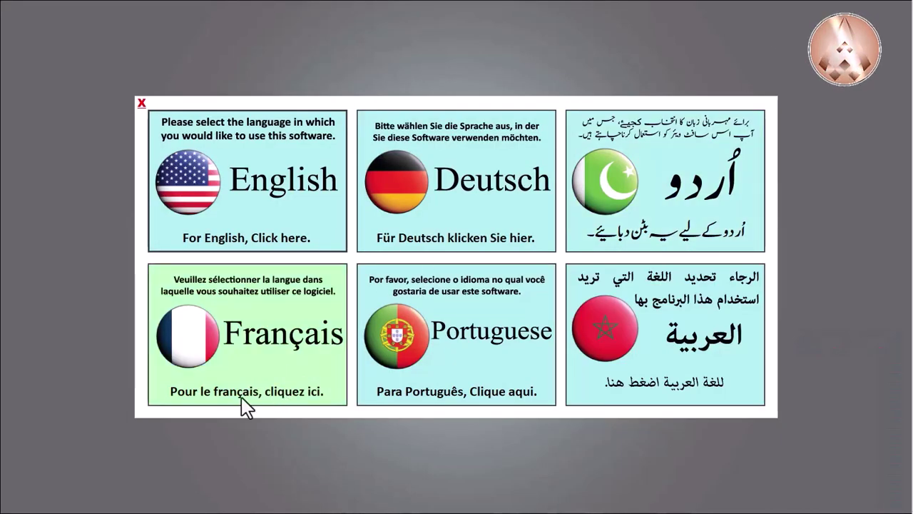
# Step: Pick the Français tile, then log in as Business Owner with the password
pyautogui.click(272, 365)
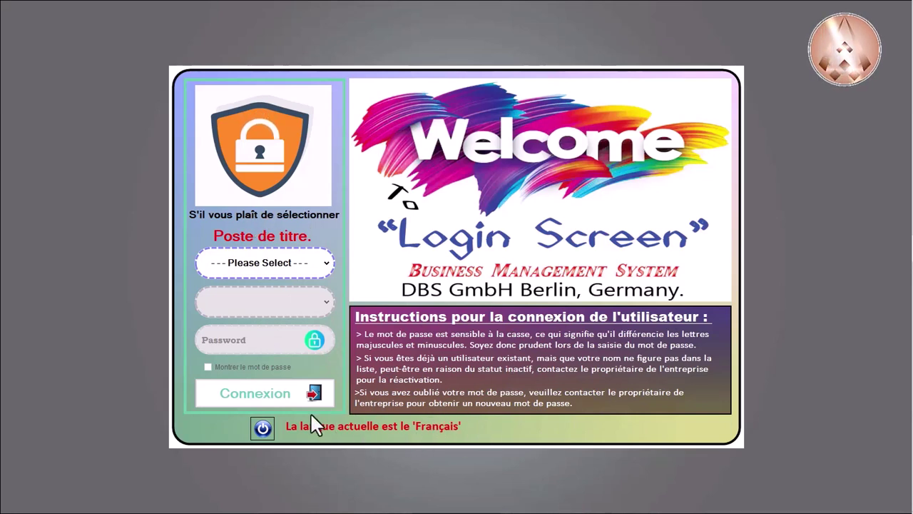
pyautogui.click(278, 262)
pyautogui.click(265, 325)
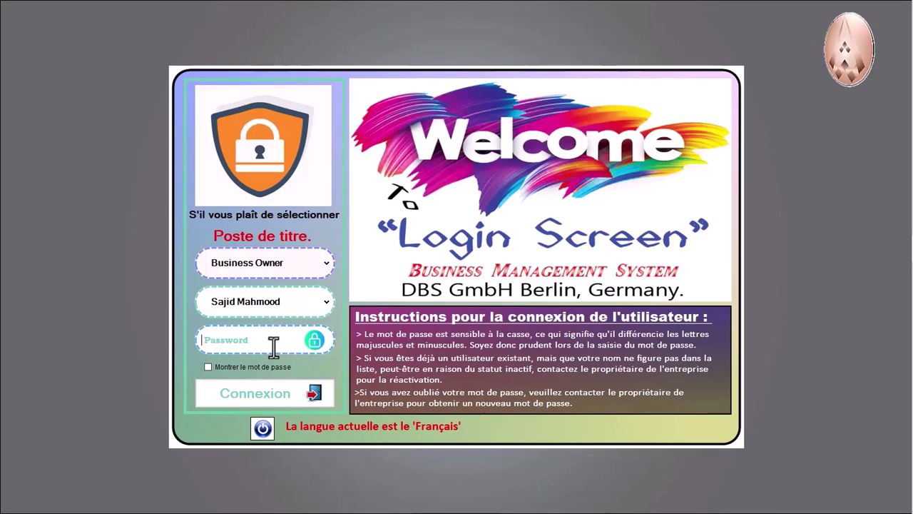
pyautogui.click(271, 349)
pyautogui.write('123')
pyautogui.press('Return')
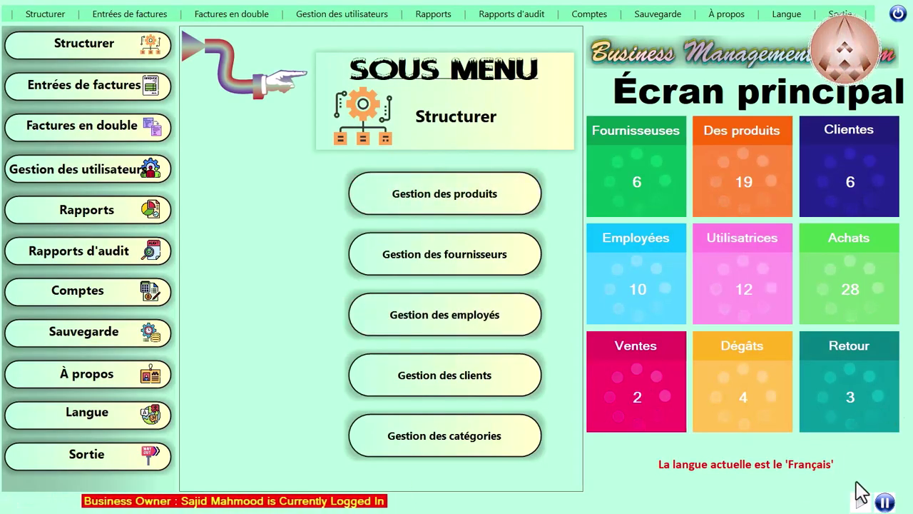
# Step: Pause the scrolling status message on the main screen
pyautogui.click(884, 503)
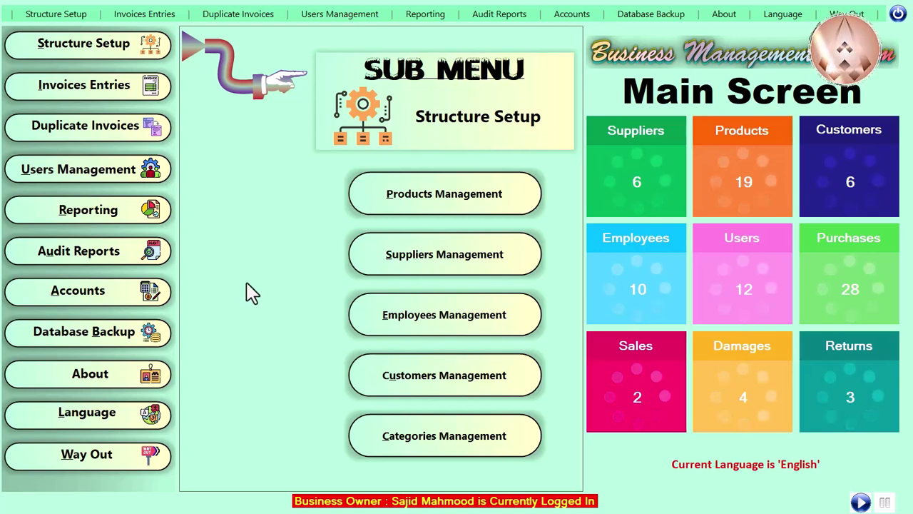
pyautogui.click(47, 14)
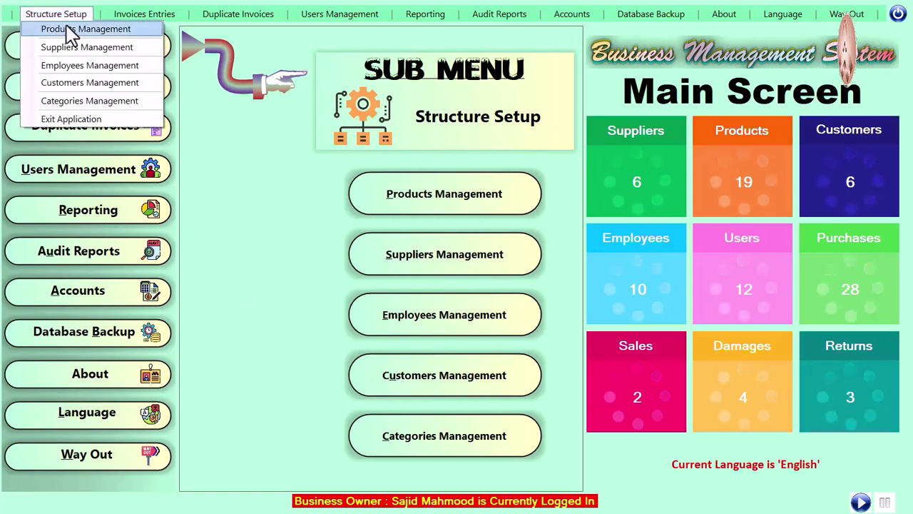
pyautogui.click(196, 135)
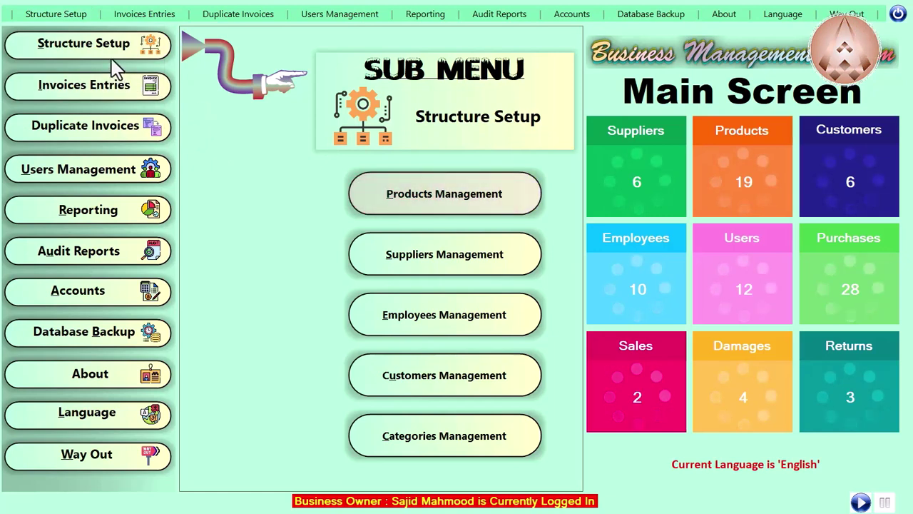
# Step: Open Products Management from the Structure Setup sub menu
pyautogui.click(471, 200)
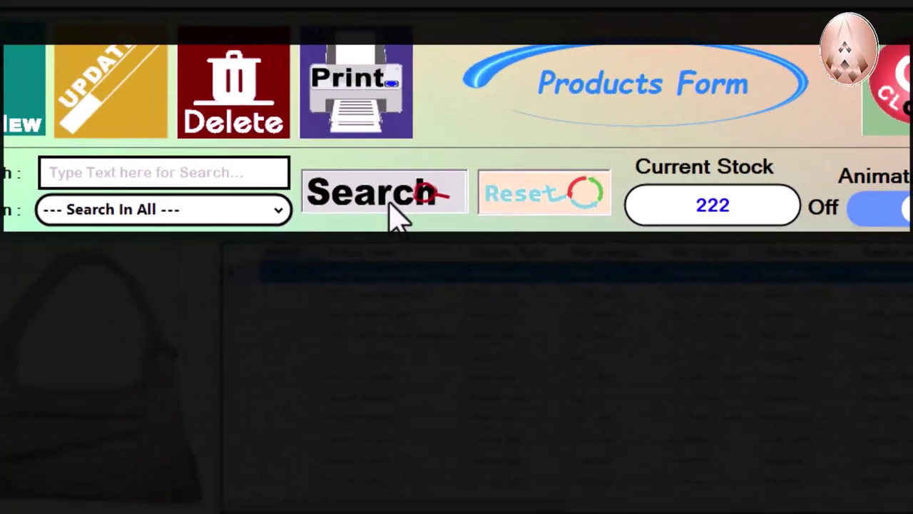
# Step: Run a product search, then toggle animation off, back on, and finally off
pyautogui.click(391, 202)
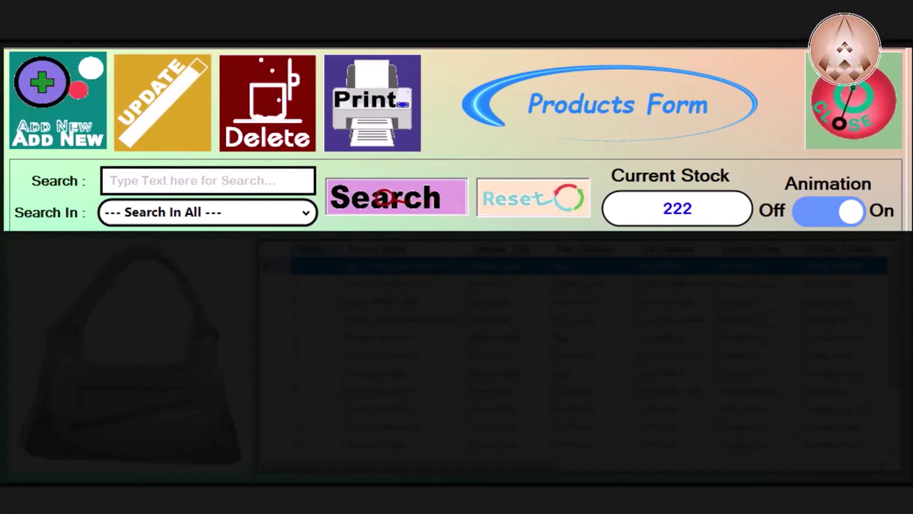
pyautogui.click(850, 214)
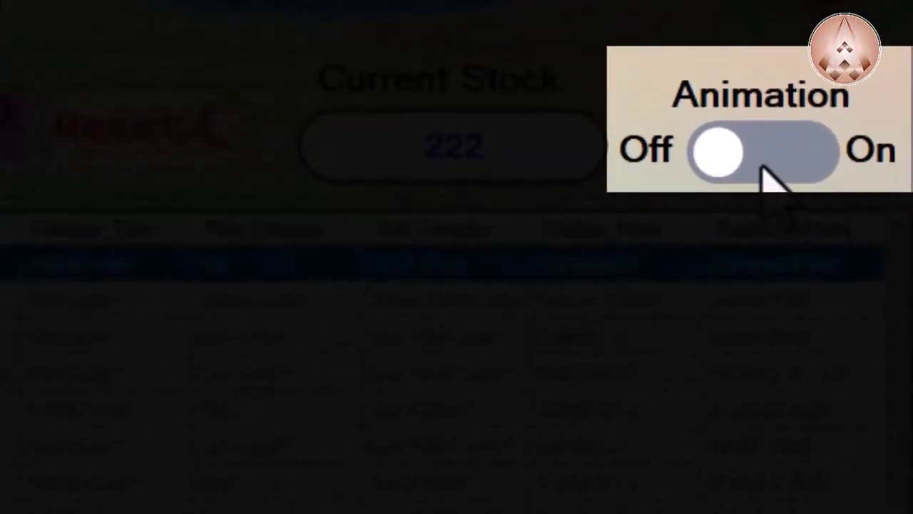
pyautogui.click(769, 158)
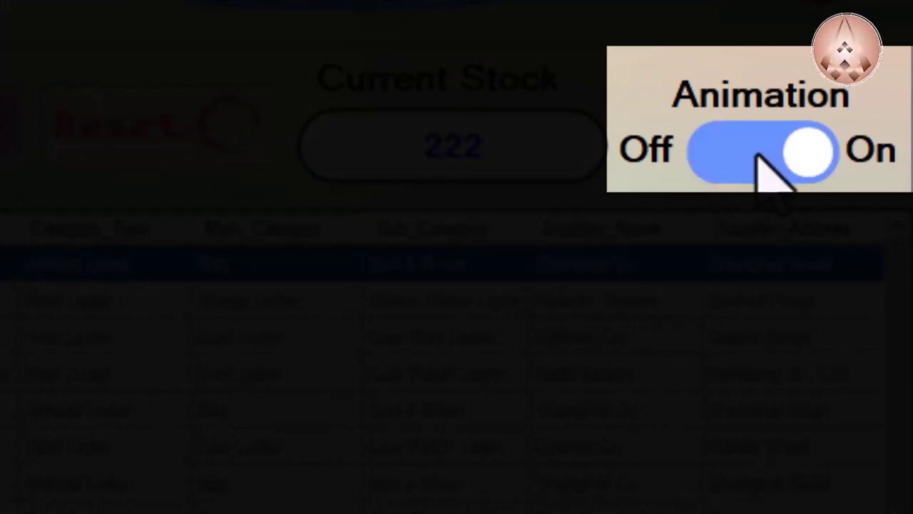
pyautogui.click(709, 156)
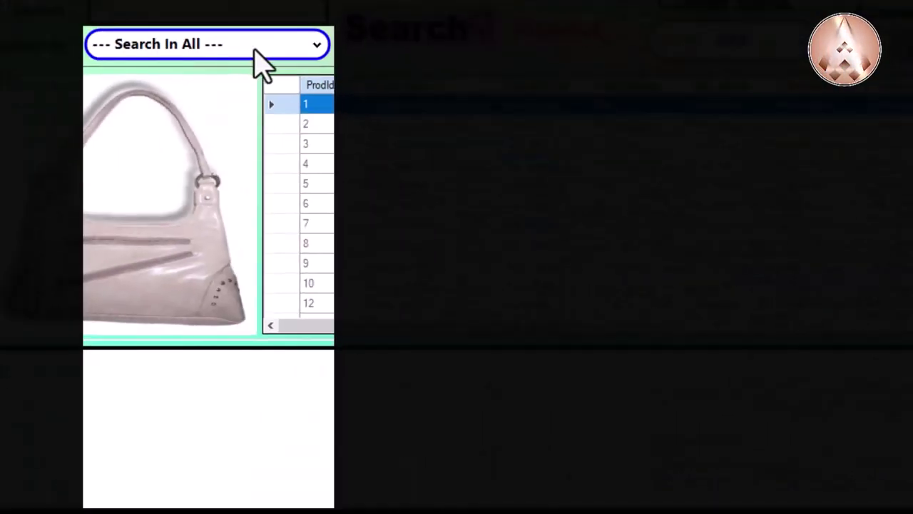
pyautogui.click(263, 47)
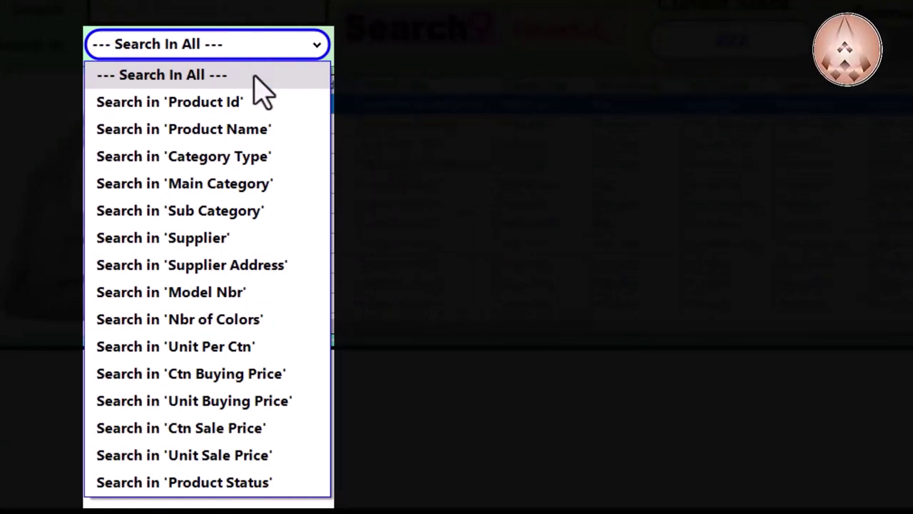
pyautogui.press('Escape')
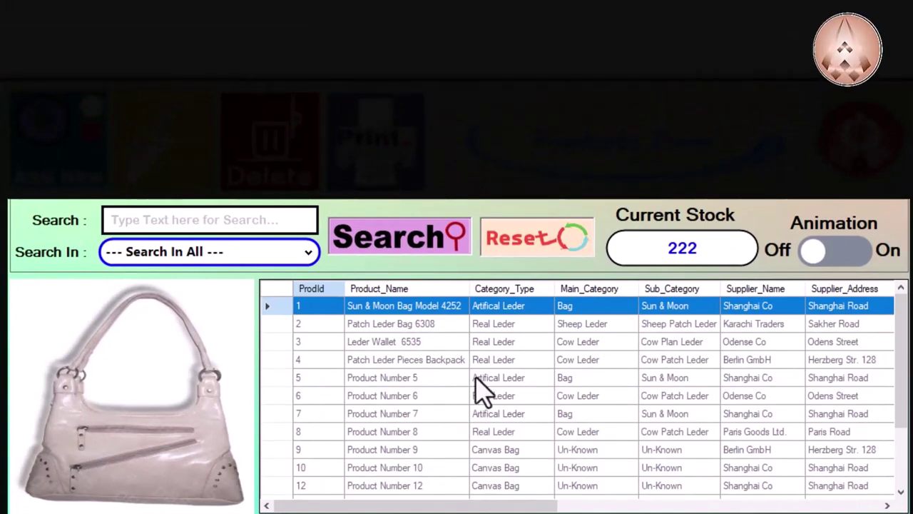
pyautogui.click(450, 362)
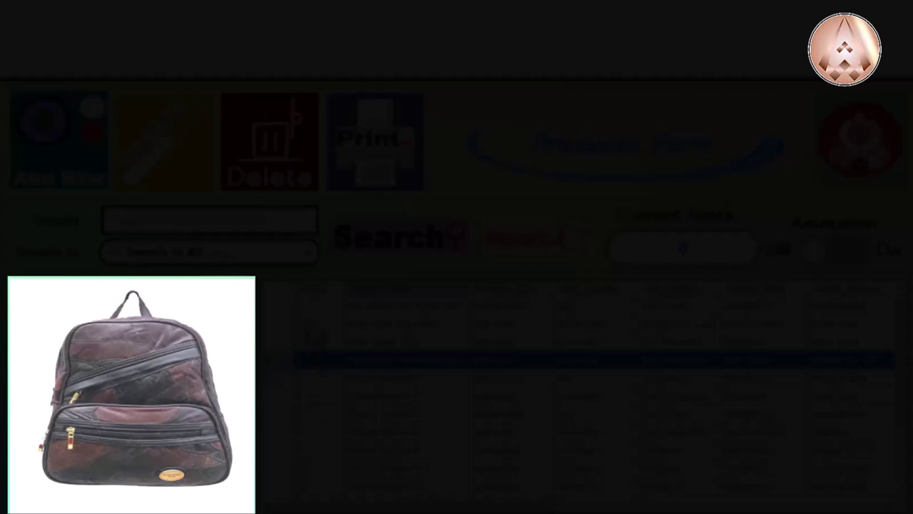
pyautogui.click(310, 305)
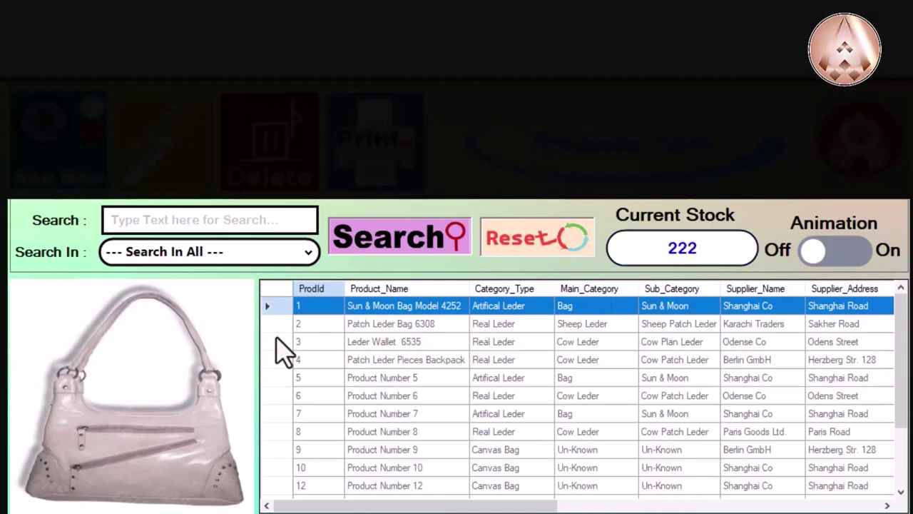
# Step: Select Leder Wallet 6535, sort by Category_Type, Supplier_Name, then ProdId, keeping Search In All
pyautogui.click(321, 343)
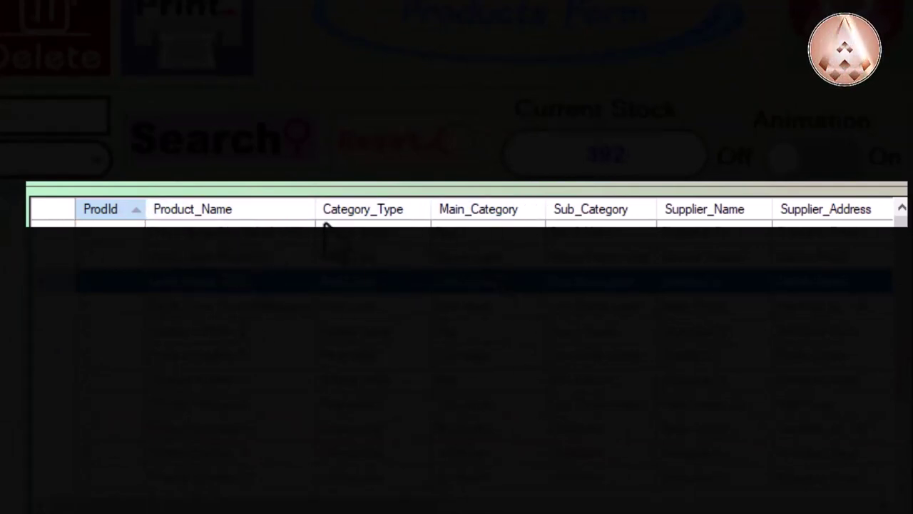
pyautogui.click(363, 214)
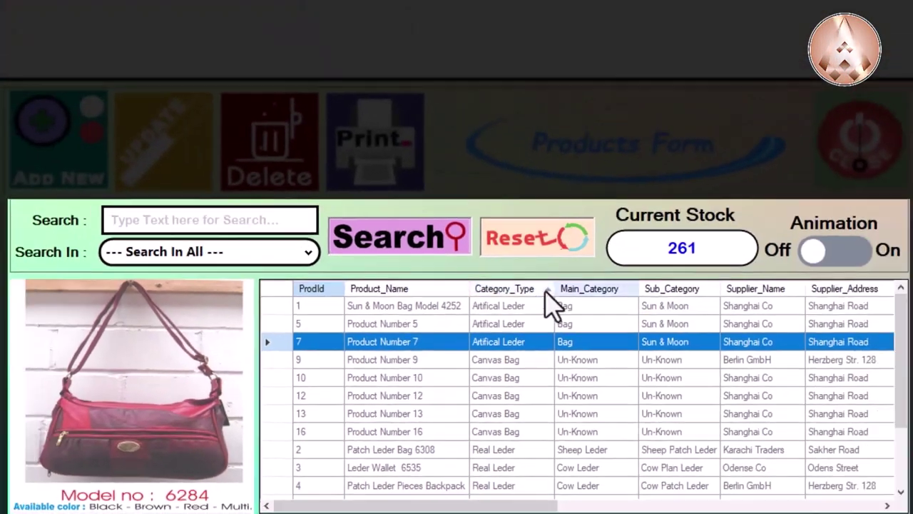
pyautogui.click(765, 294)
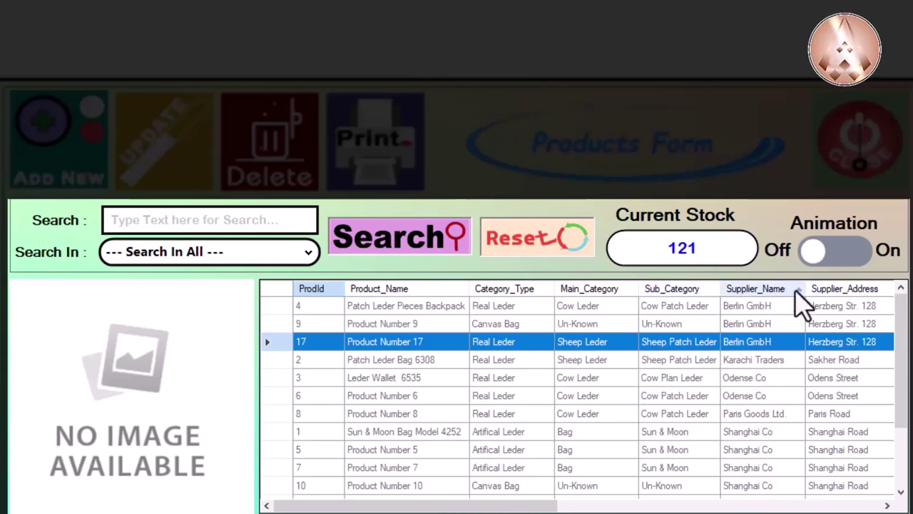
pyautogui.click(327, 289)
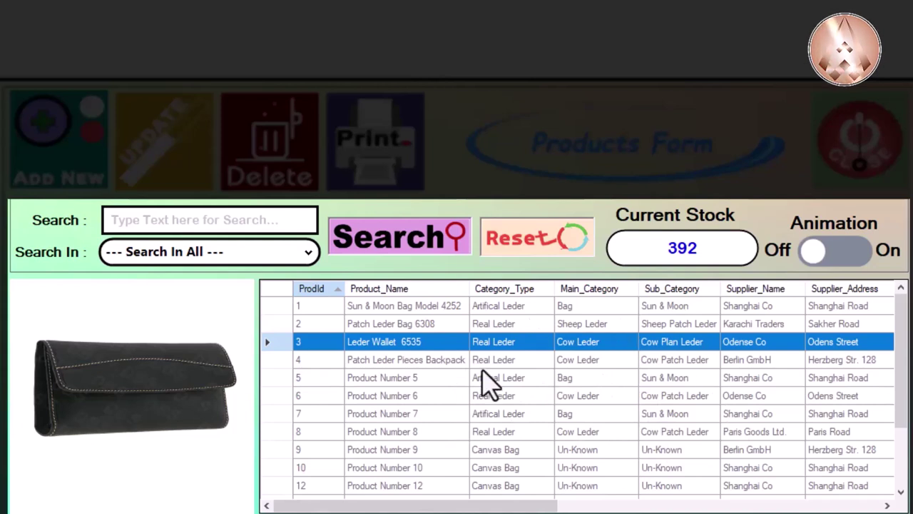
pyautogui.click(209, 221)
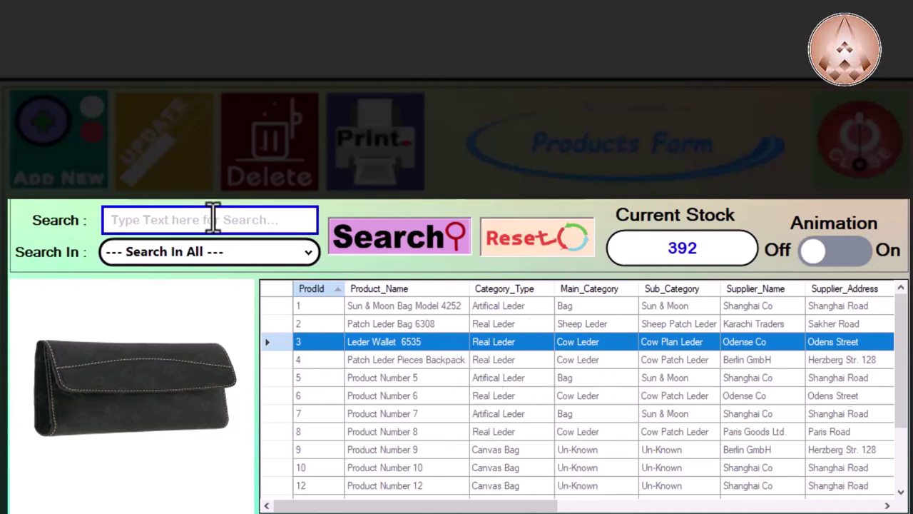
pyautogui.click(241, 262)
pyautogui.click(240, 263)
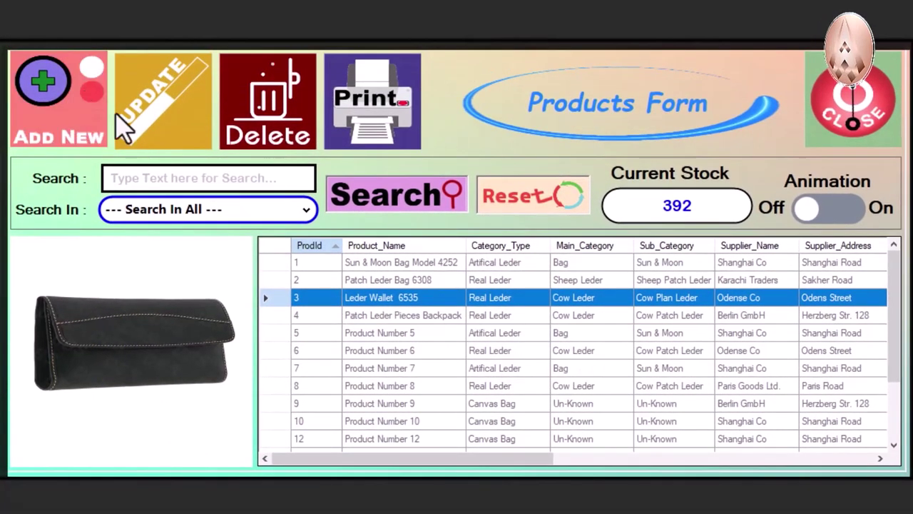
pyautogui.click(285, 178)
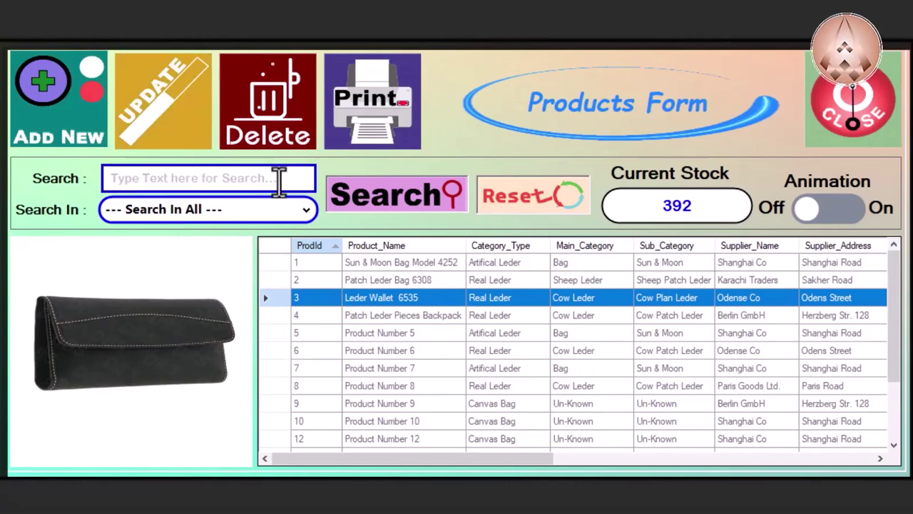
pyautogui.rightClick(449, 319)
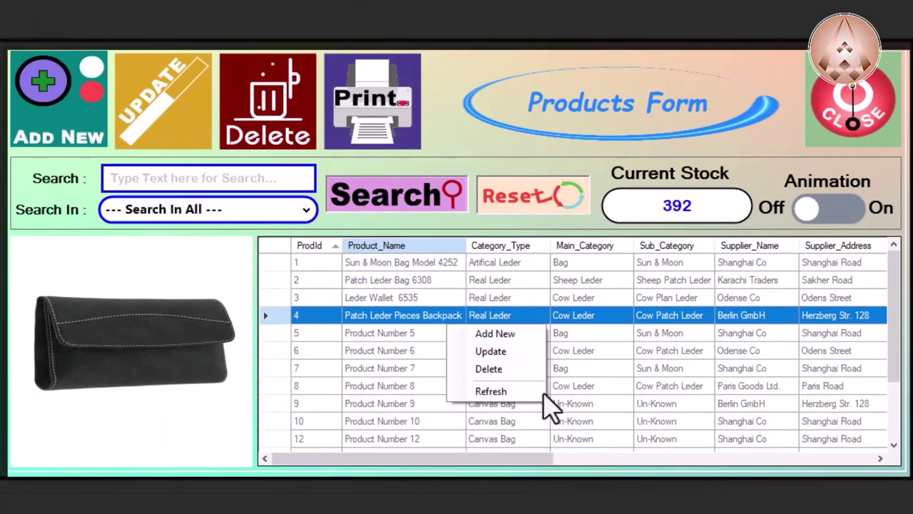
pyautogui.click(385, 376)
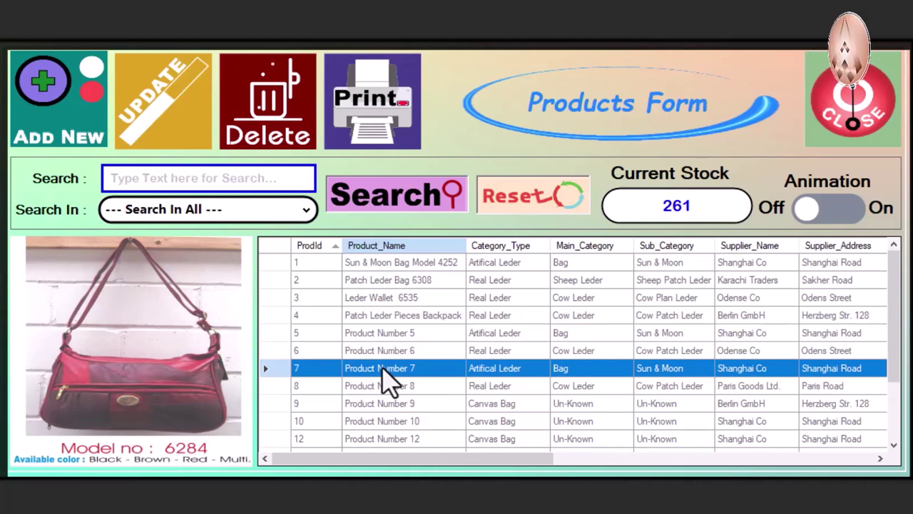
pyautogui.rightClick(382, 368)
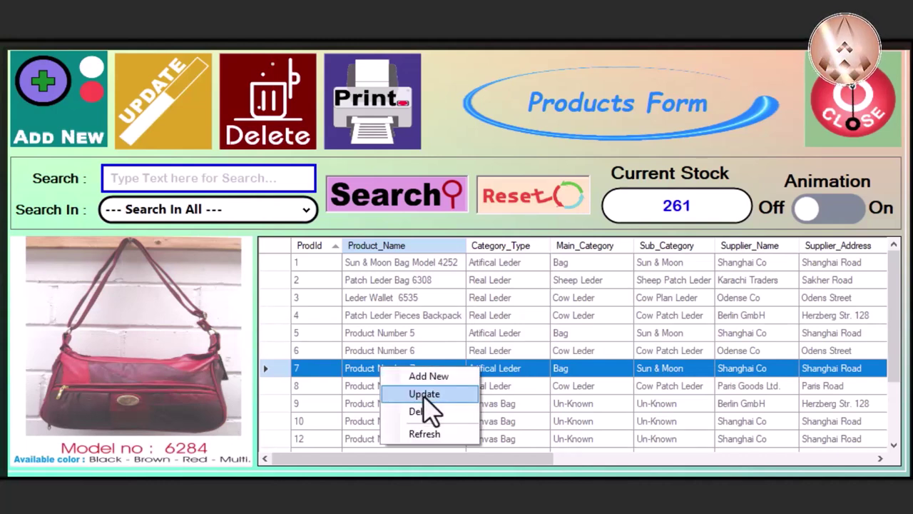
pyautogui.rightClick(413, 298)
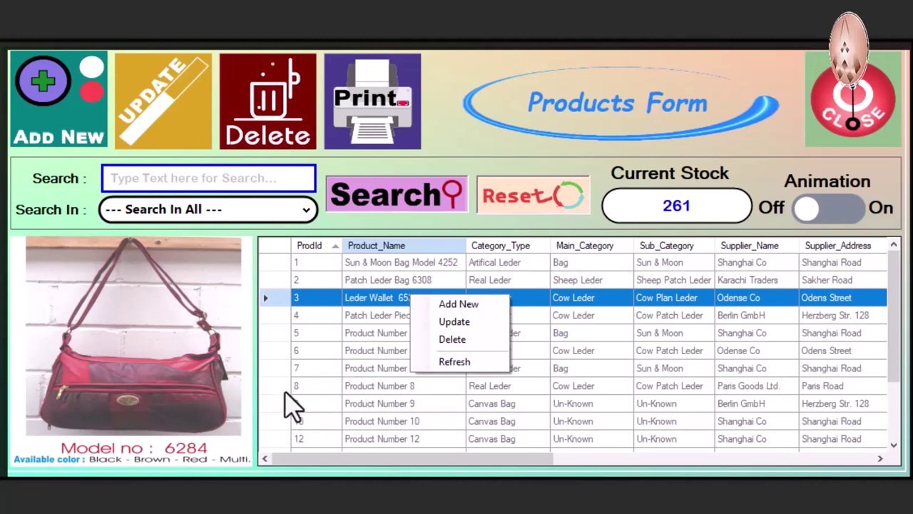
pyautogui.click(267, 370)
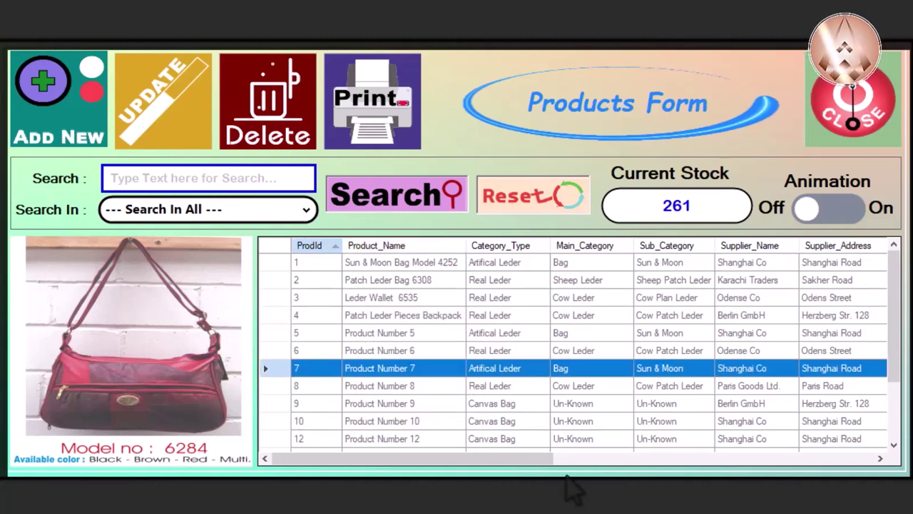
pyautogui.click(275, 132)
pyautogui.rightClick(448, 376)
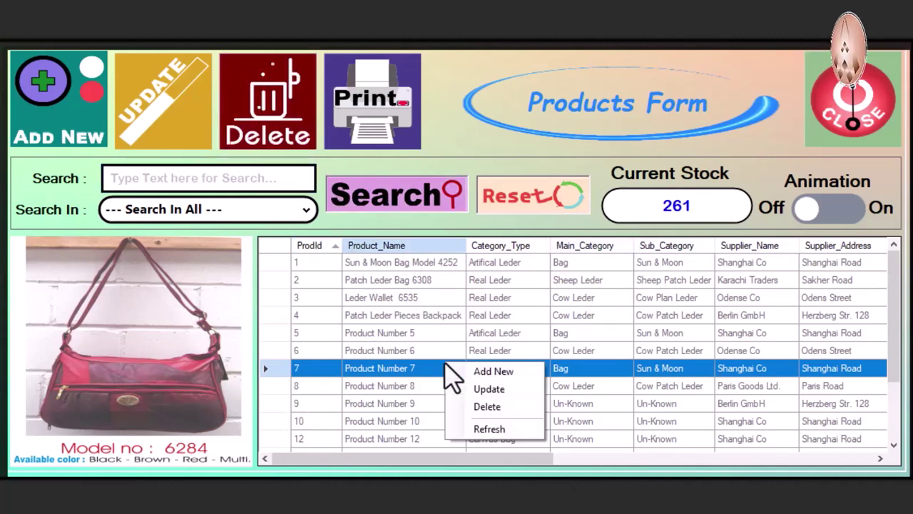
pyautogui.click(378, 303)
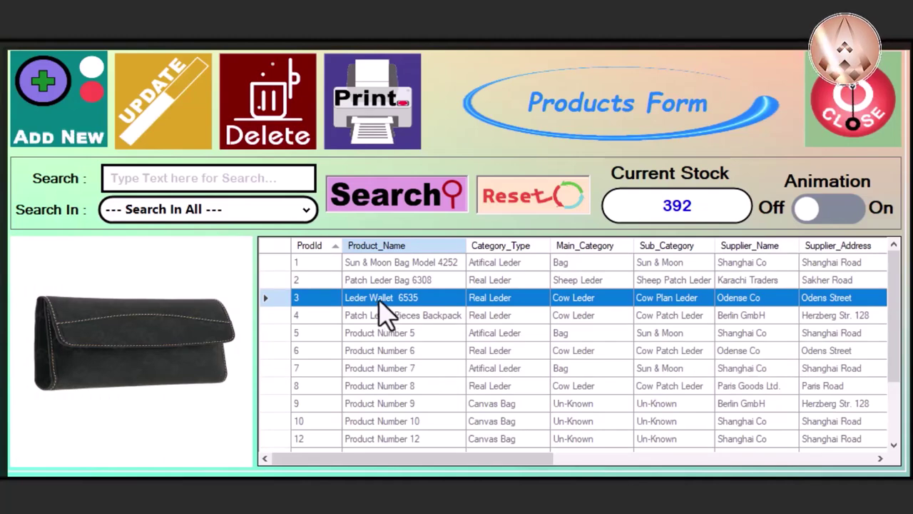
pyautogui.rightClick(382, 311)
# Step: Start new product 'test' (Id 19) and re-enter units per carton as 1
pyautogui.click(450, 307)
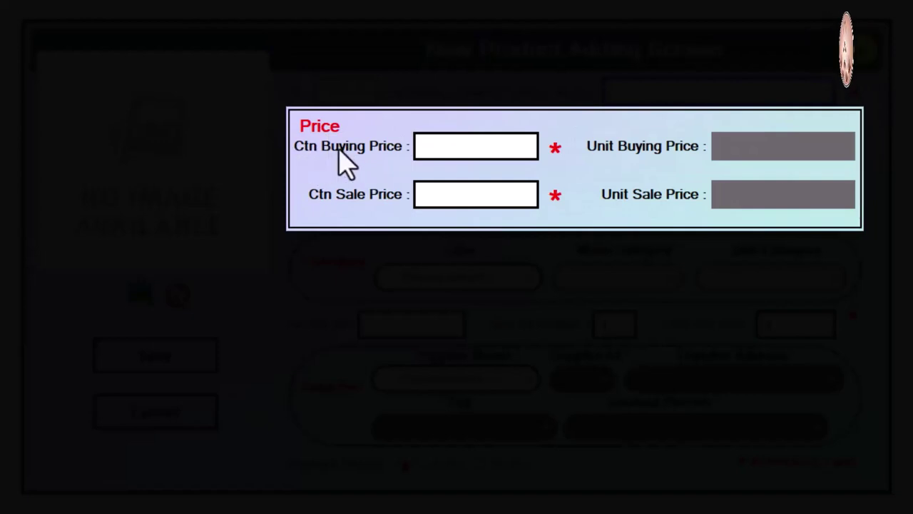
pyautogui.click(486, 151)
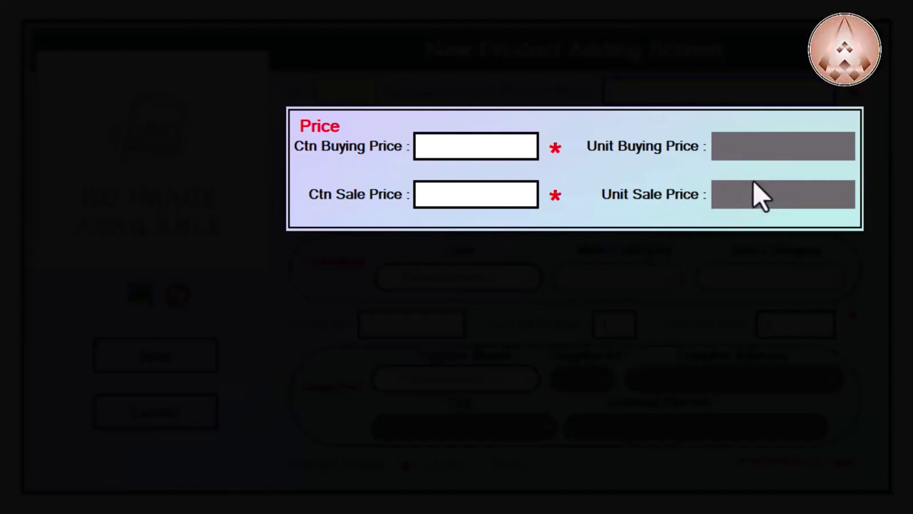
pyautogui.click(490, 151)
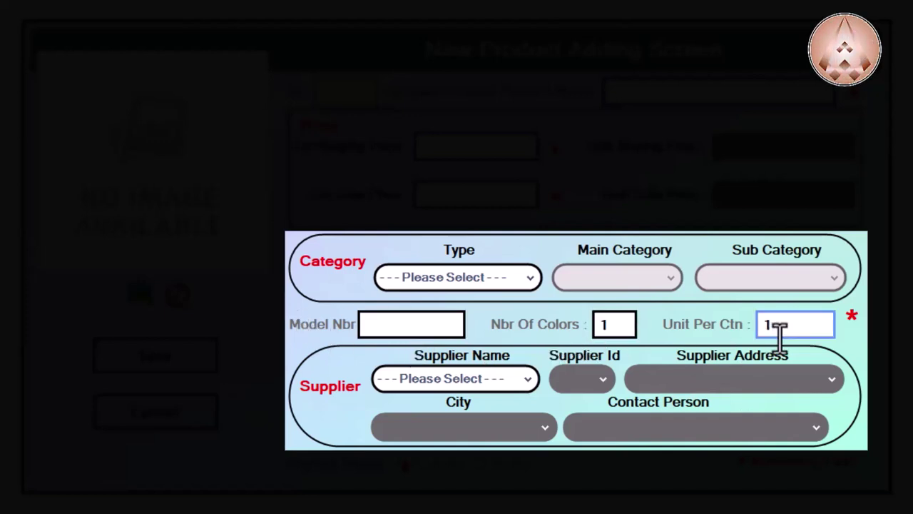
pyautogui.click(762, 324)
pyautogui.write('1')
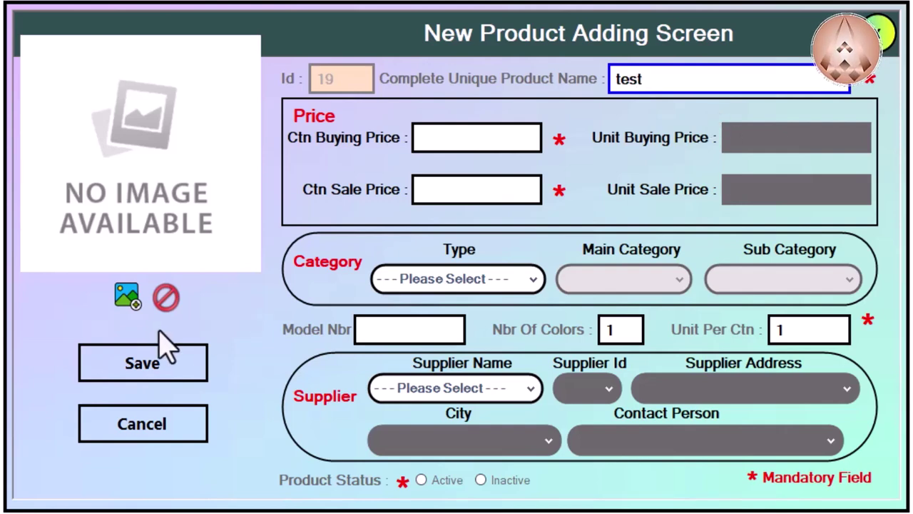
# Step: Set the test product's status to Active after the save flags missing fields, then retry saving
pyautogui.click(193, 368)
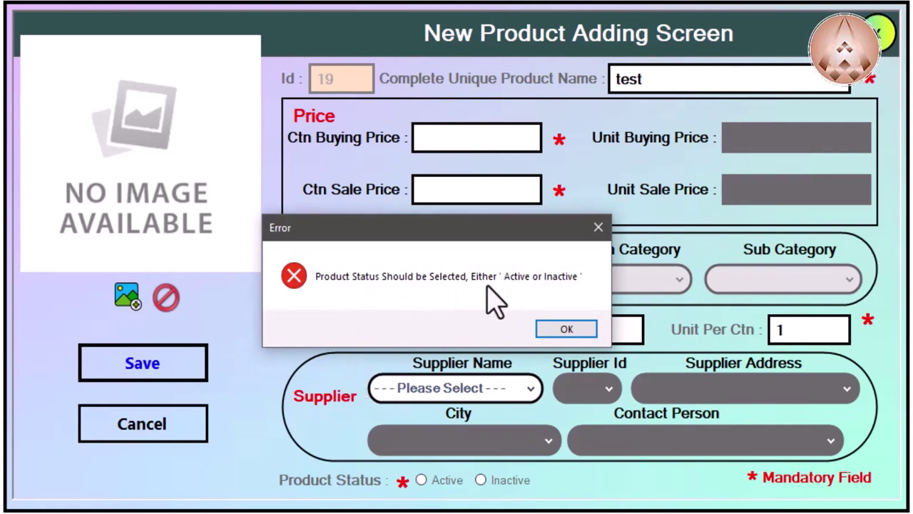
pyautogui.click(564, 330)
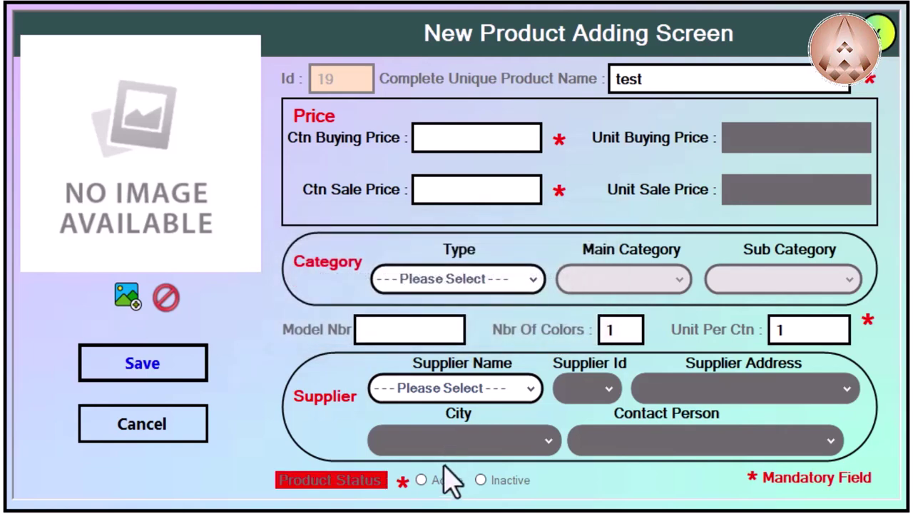
pyautogui.click(421, 480)
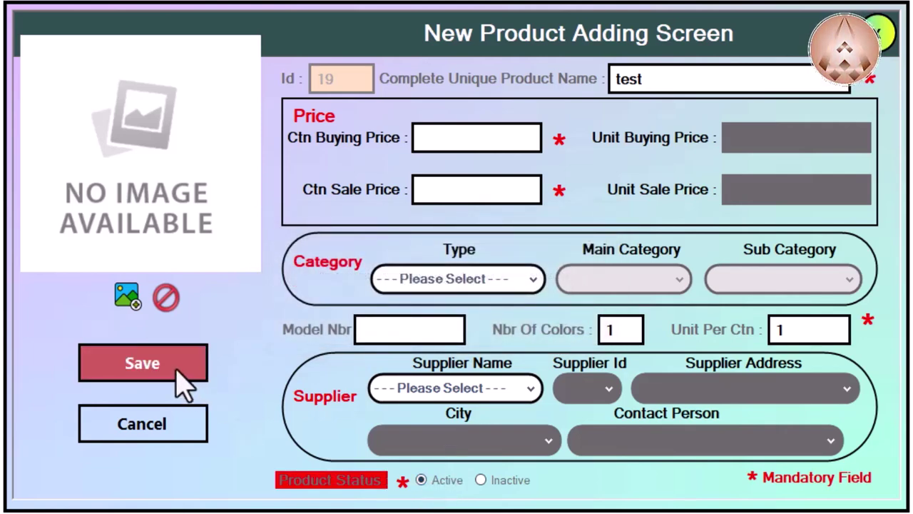
pyautogui.click(179, 377)
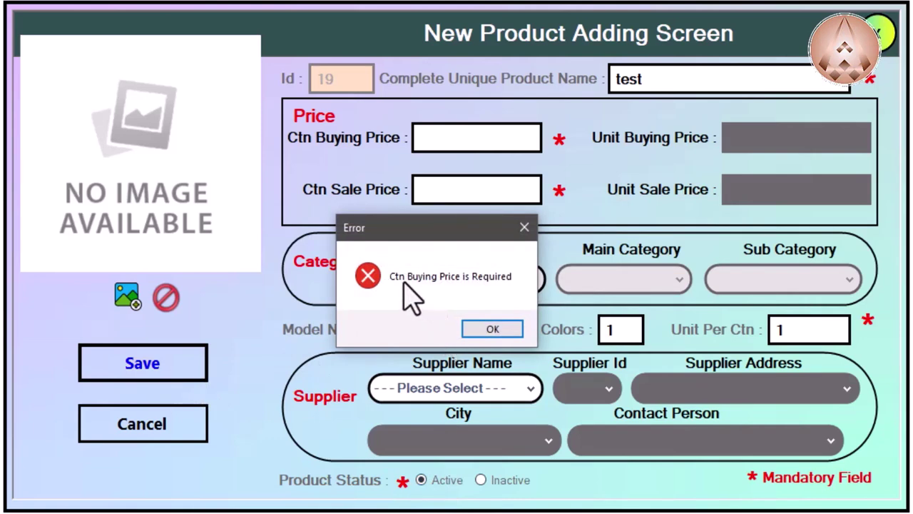
pyautogui.click(491, 331)
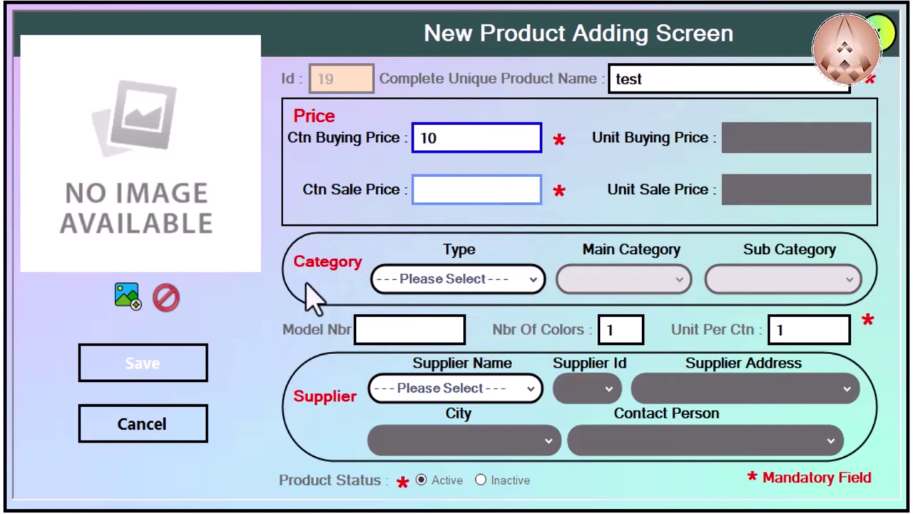
# Step: Set units per carton to 5 so the unit prices recalculate to 2 and 4
pyautogui.click(433, 191)
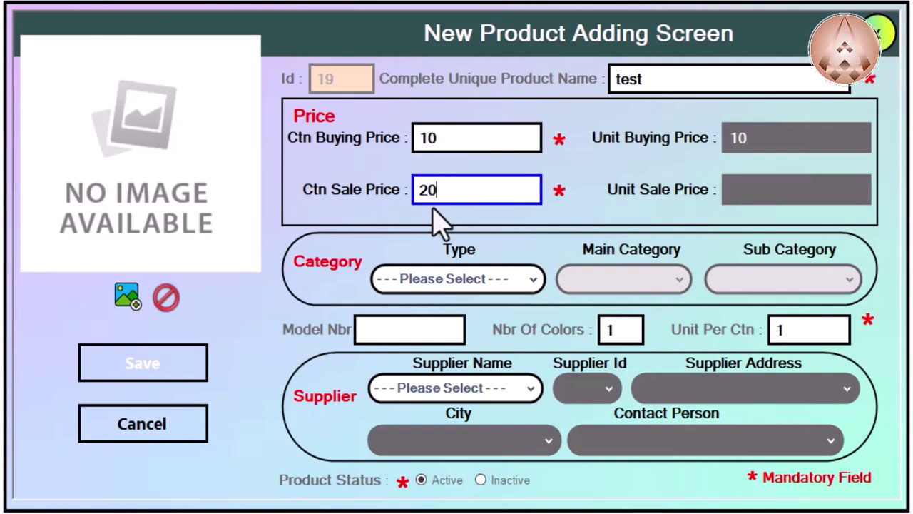
pyautogui.click(438, 328)
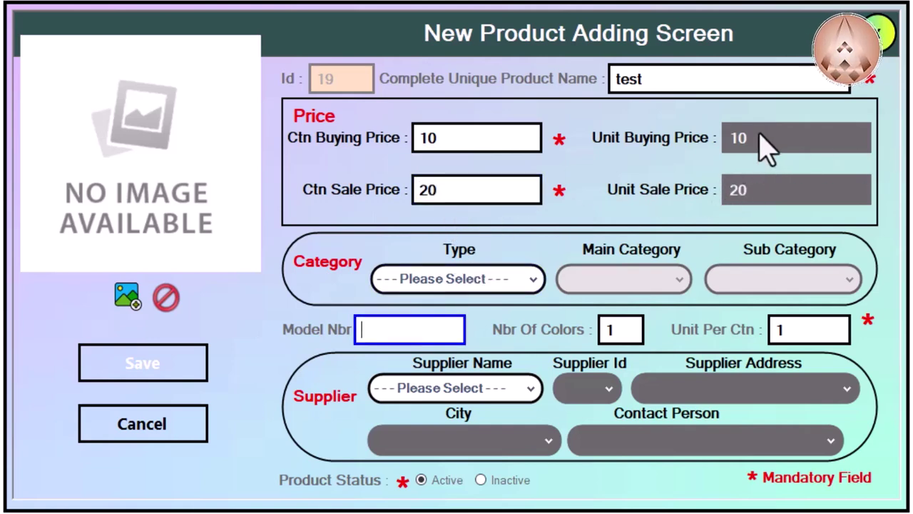
pyautogui.click(791, 335)
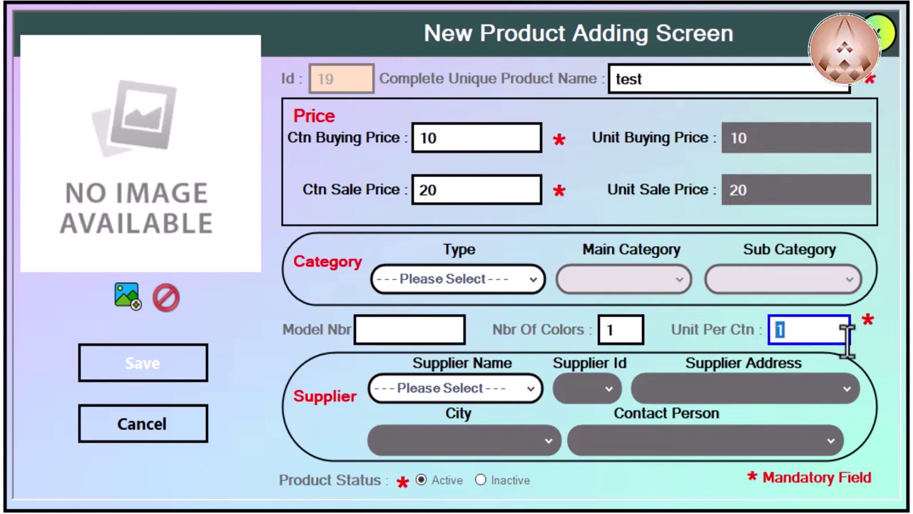
pyautogui.write('5')
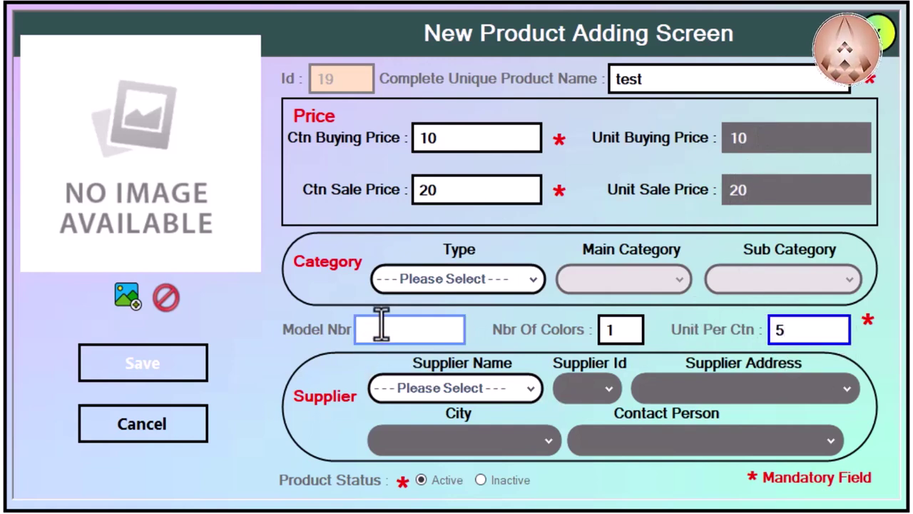
pyautogui.click(382, 336)
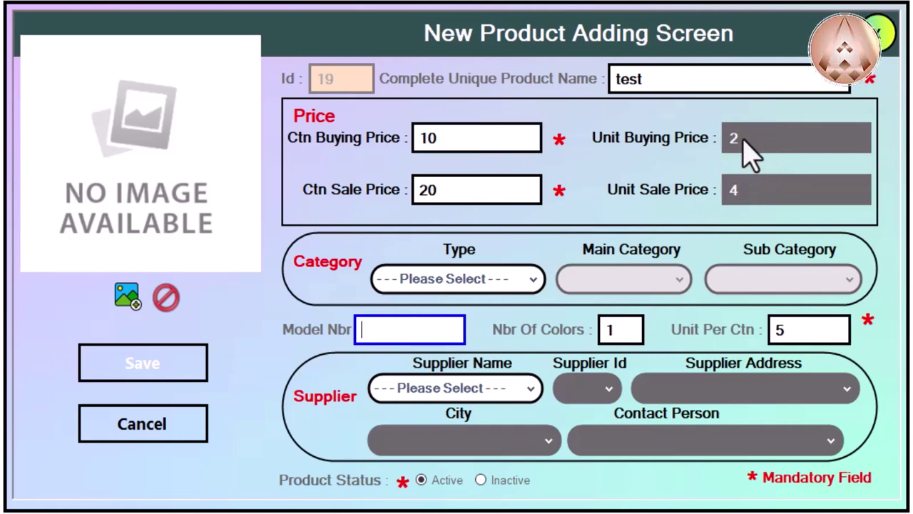
pyautogui.click(792, 330)
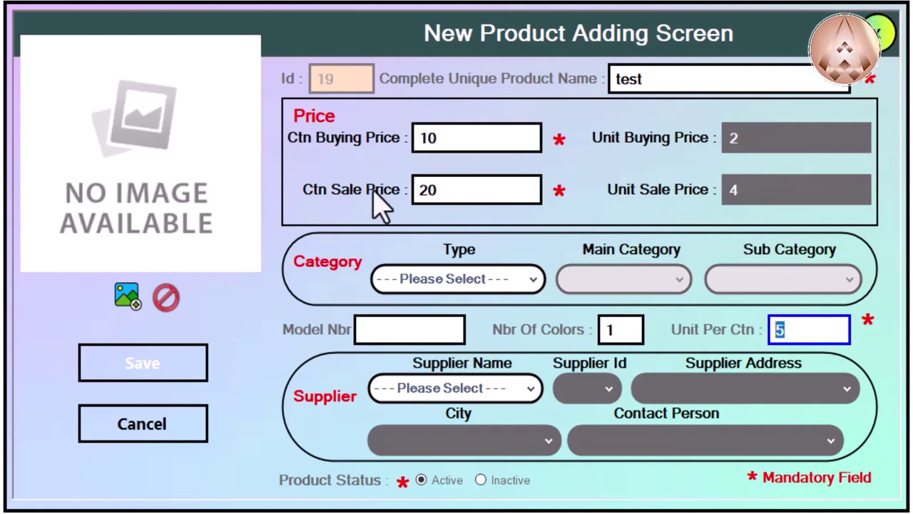
pyautogui.click(432, 190)
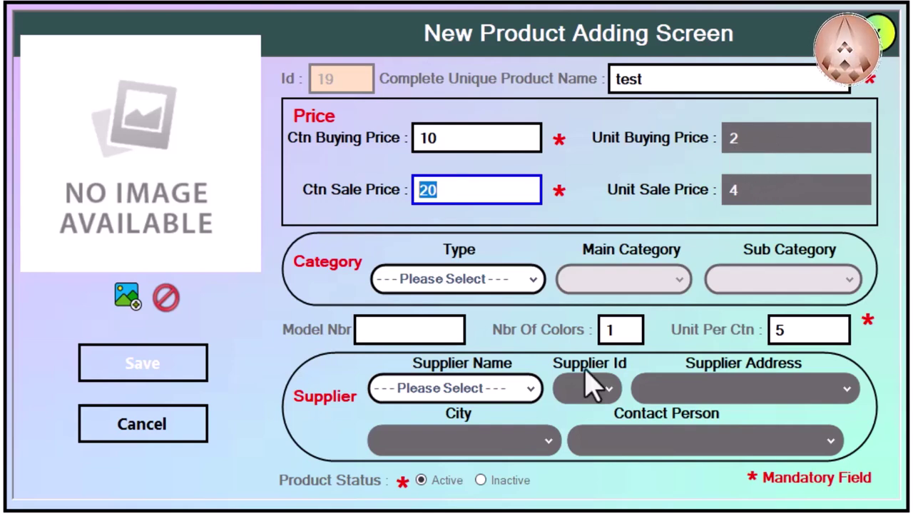
# Step: Rename the duplicate product to 'test1' and save it as a new record
pyautogui.click(122, 371)
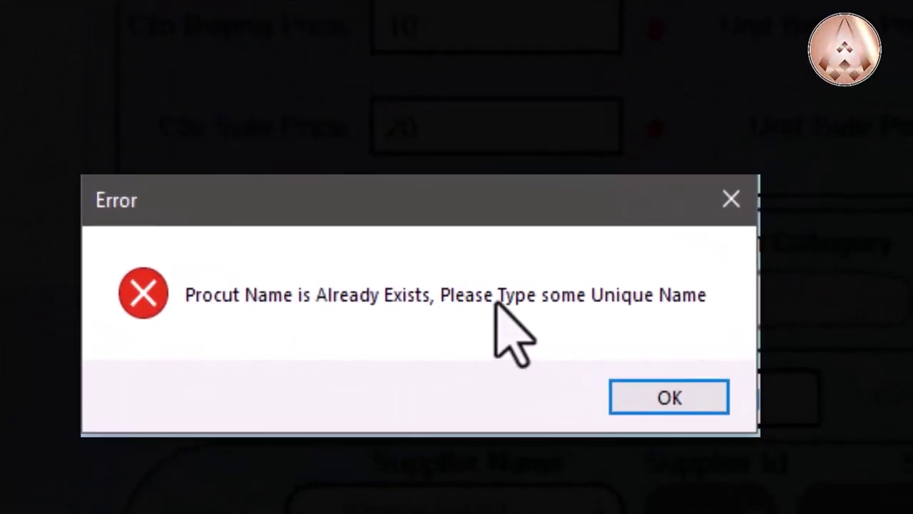
pyautogui.click(657, 401)
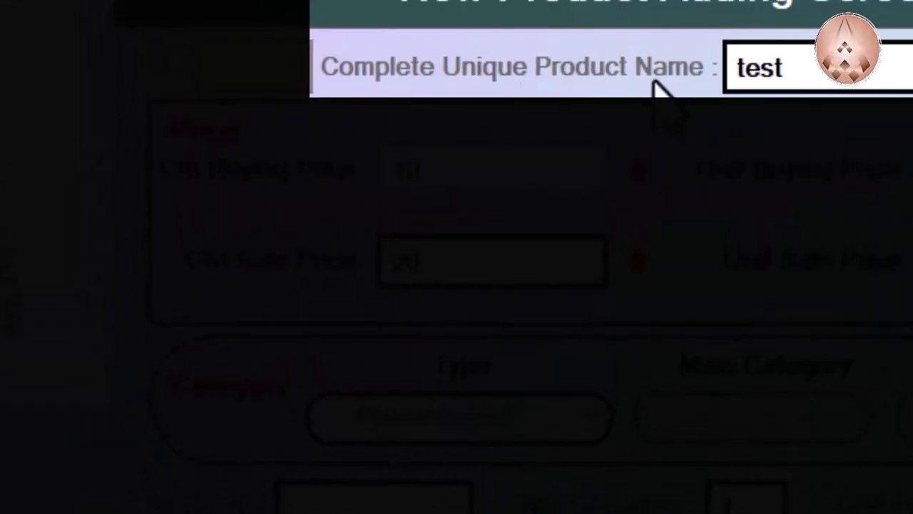
pyautogui.click(805, 71)
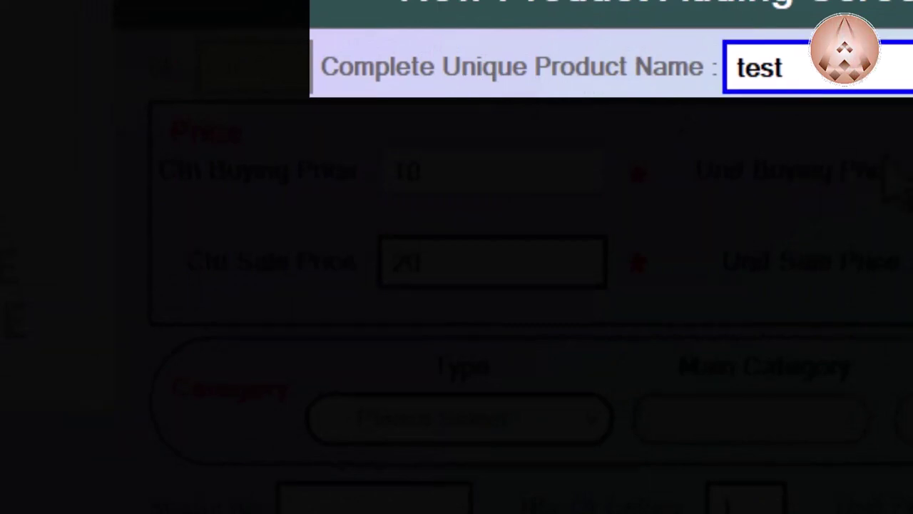
pyautogui.write('1')
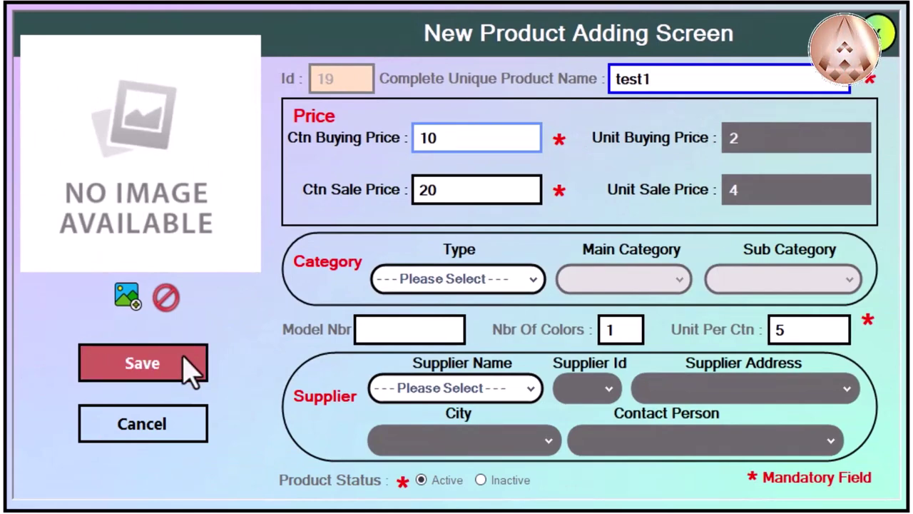
pyautogui.click(188, 369)
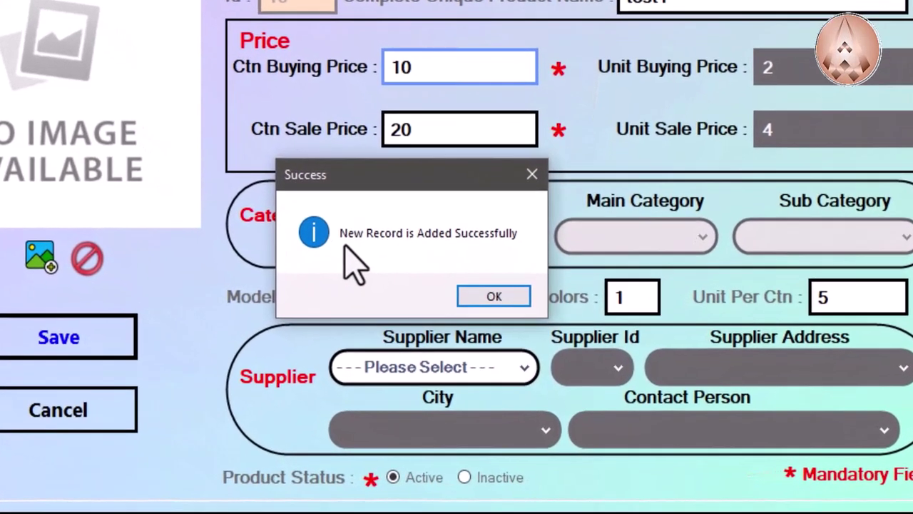
pyautogui.click(487, 277)
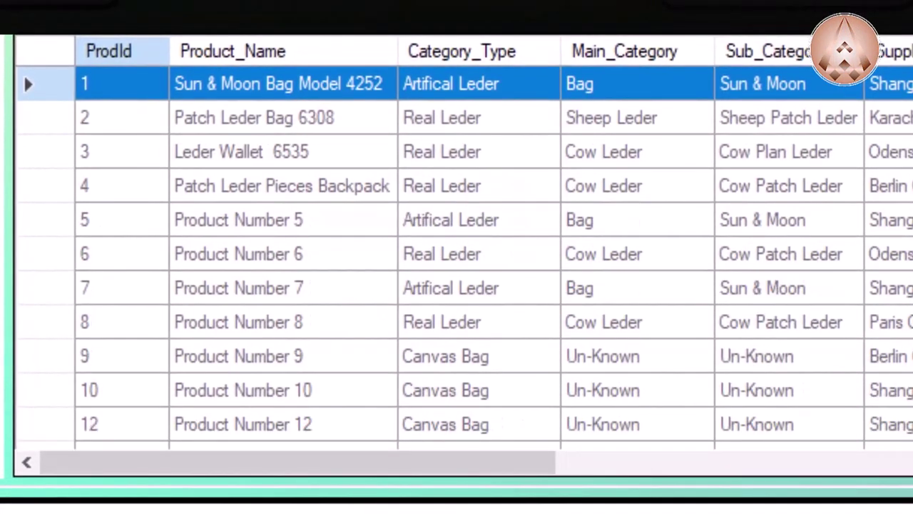
# Step: Scroll down the product list
pyautogui.scroll(-3, 457, 249)
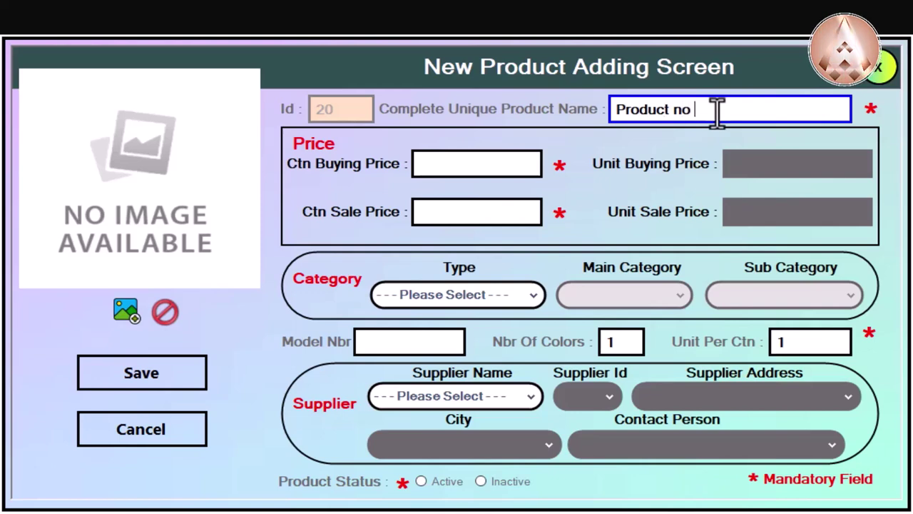
# Step: Enter carton prices 50 and 80 with 10 units per carton, giving unit prices 5 and 8
pyautogui.click(448, 164)
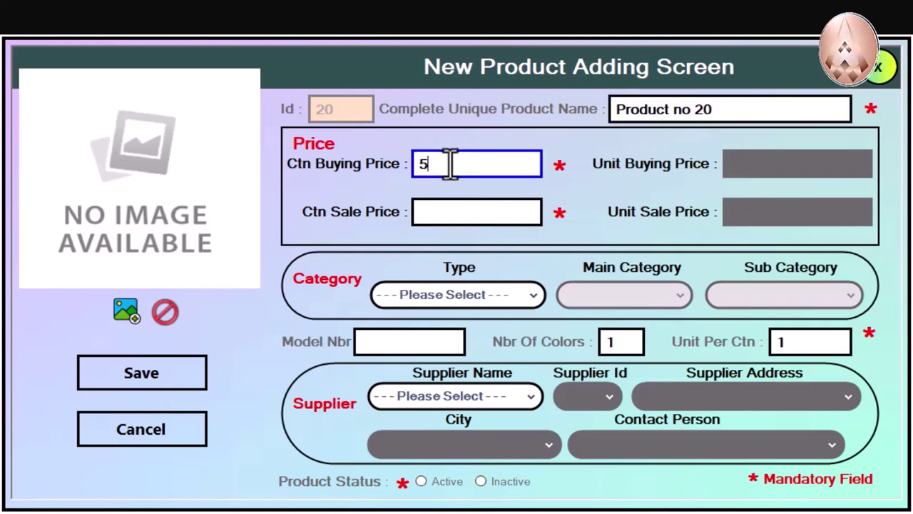
pyautogui.write('50')
pyautogui.click(494, 212)
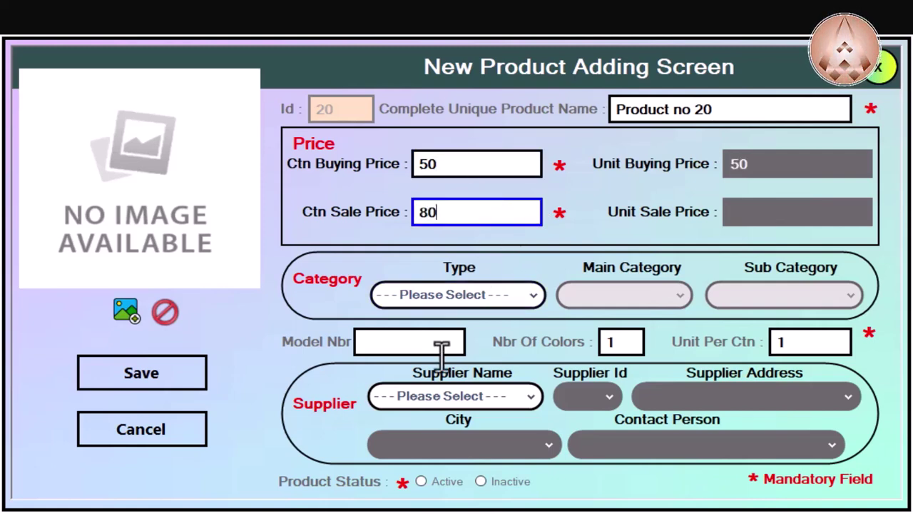
pyautogui.click(427, 342)
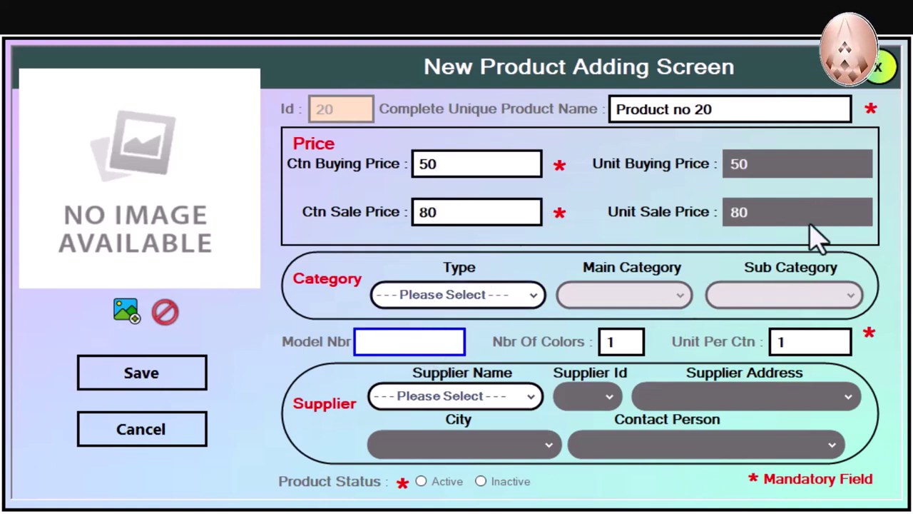
pyautogui.click(447, 166)
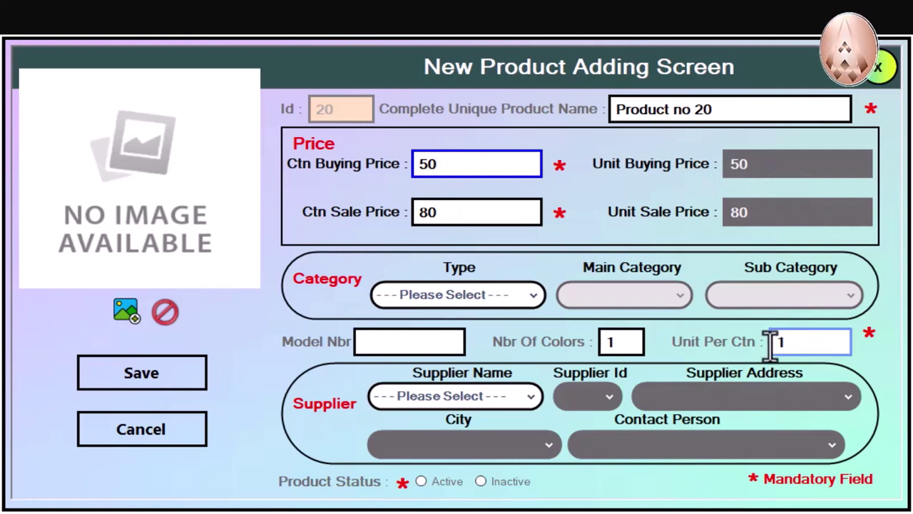
pyautogui.click(797, 342)
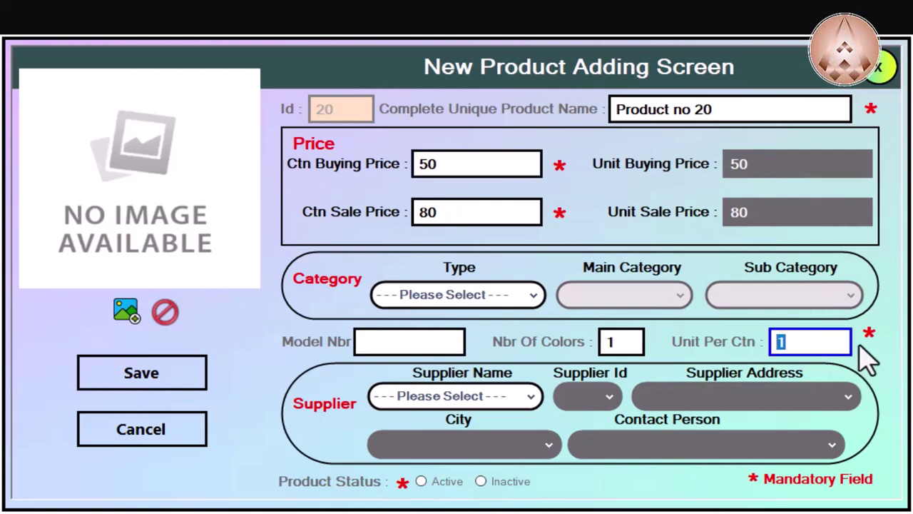
pyautogui.write('10')
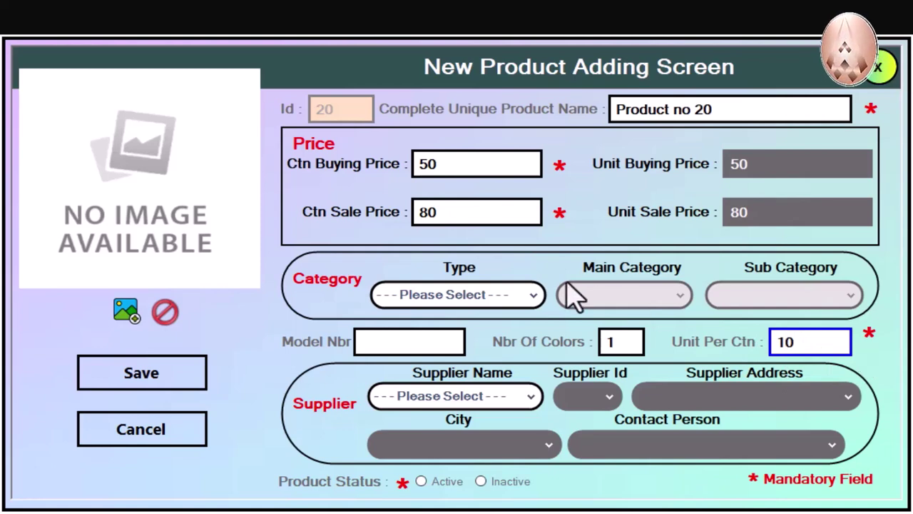
pyautogui.click(401, 346)
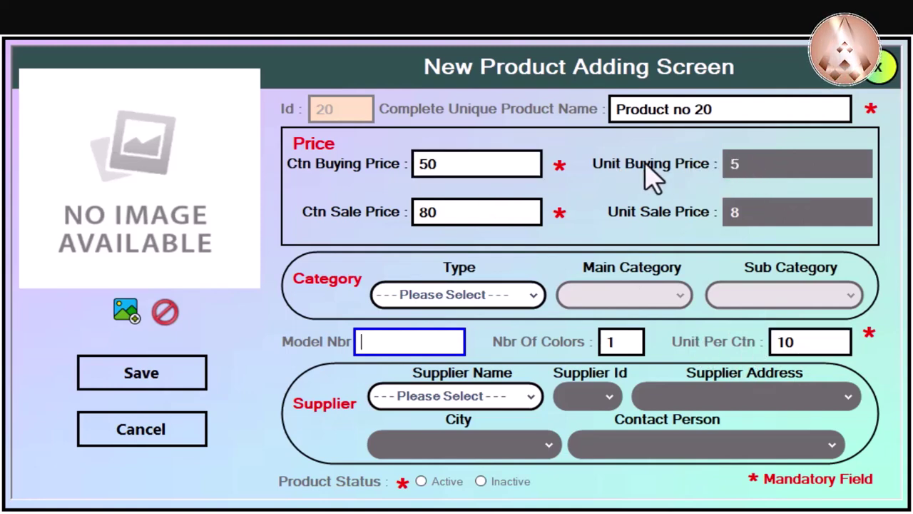
pyautogui.click(819, 348)
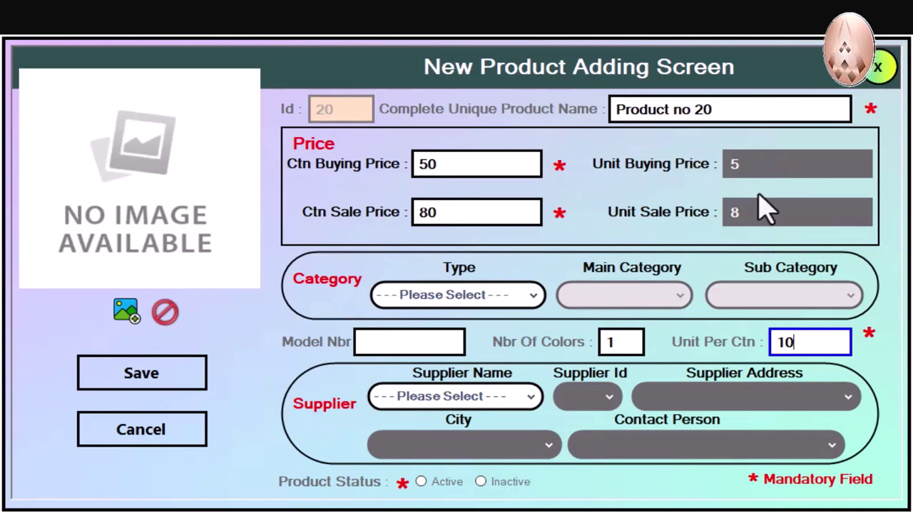
# Step: Classify the product as Real Leder type, Sheep Leder main category, and Sheep Plain Leder sub category
pyautogui.click(457, 296)
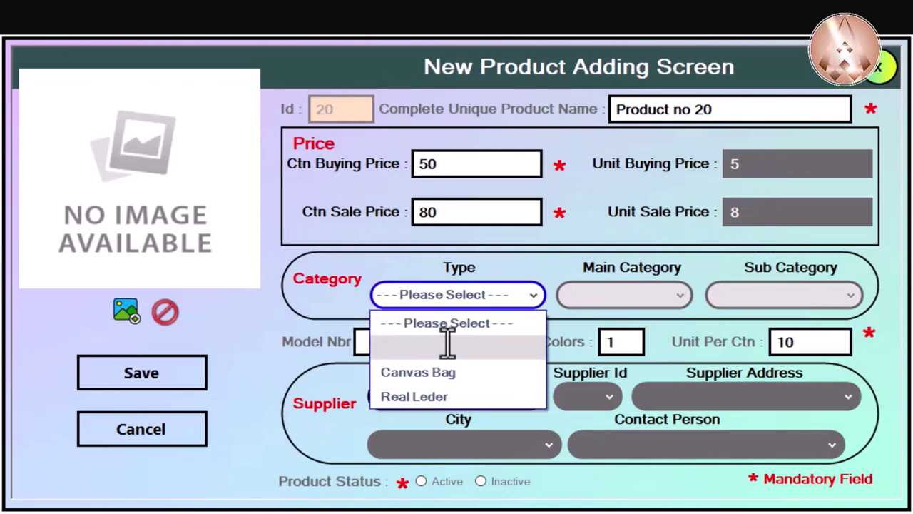
pyautogui.click(455, 396)
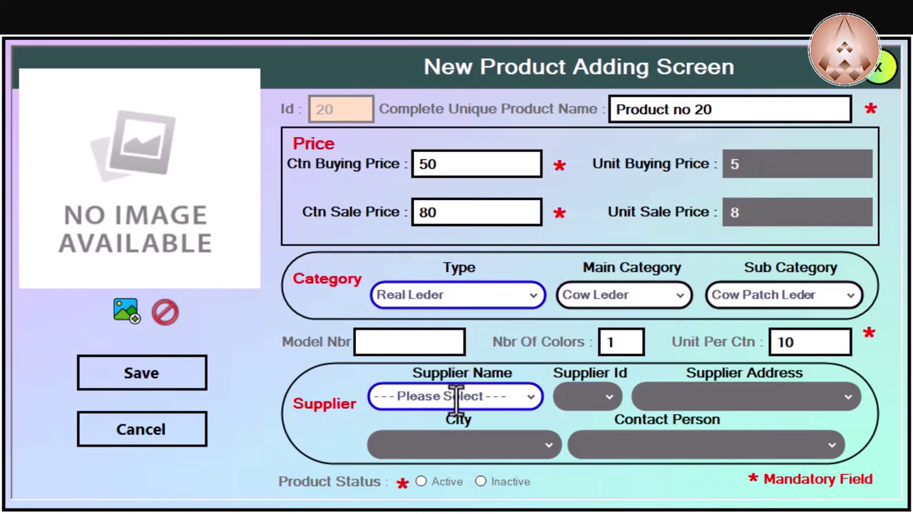
pyautogui.click(641, 295)
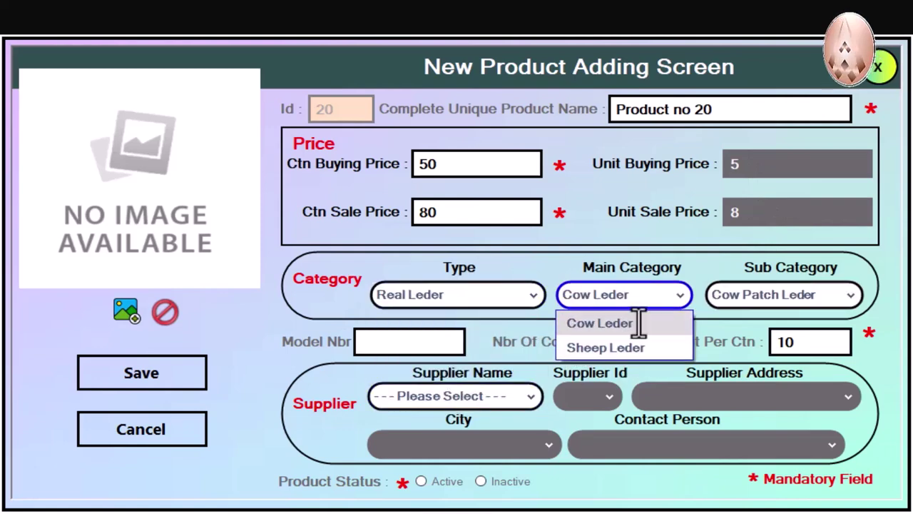
pyautogui.click(634, 348)
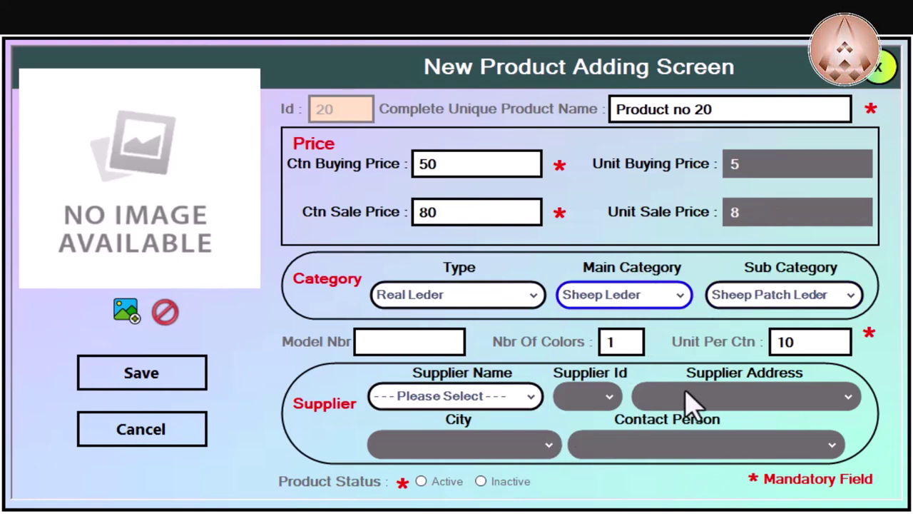
pyautogui.click(742, 292)
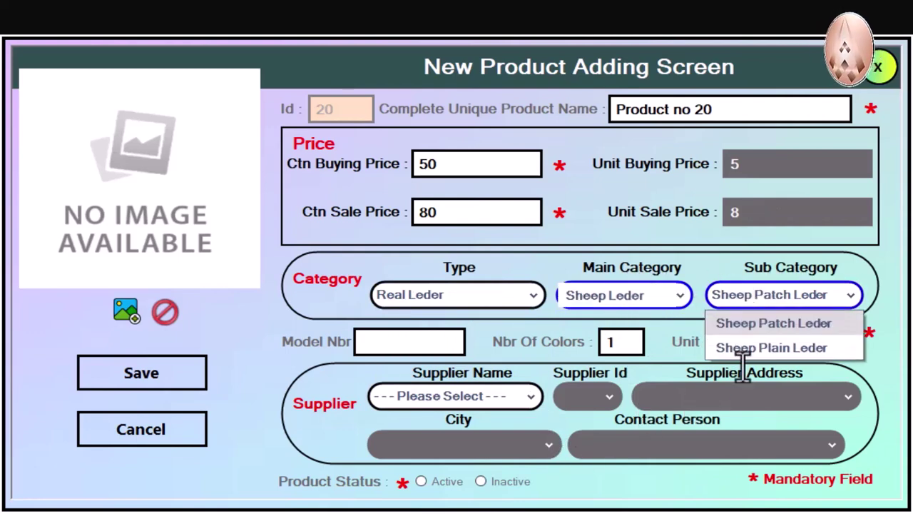
pyautogui.click(745, 347)
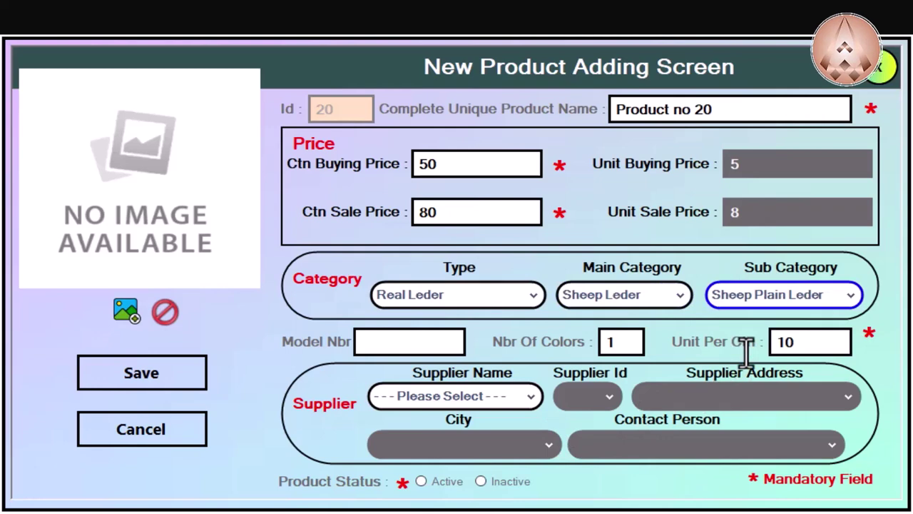
# Step: Enter model number 'no', choose supplier Berlin GmbH, and set the status to Active
pyautogui.click(400, 344)
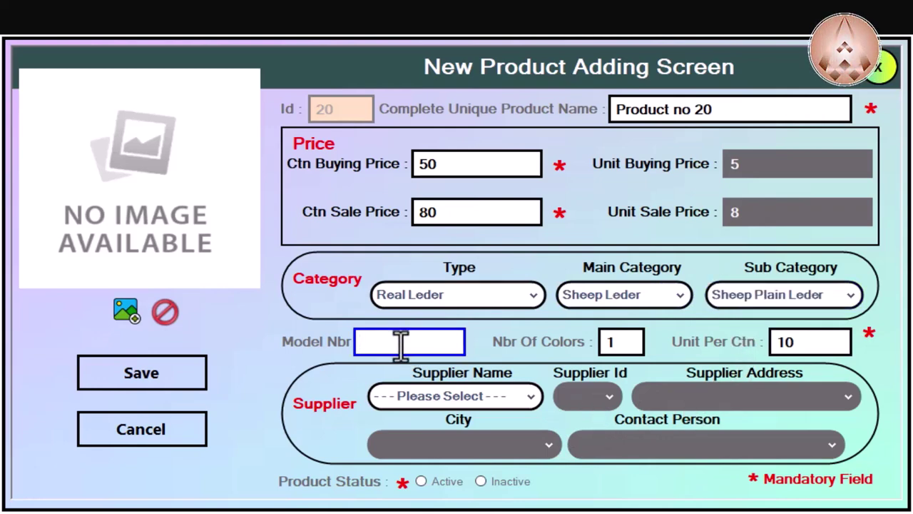
pyautogui.click(485, 397)
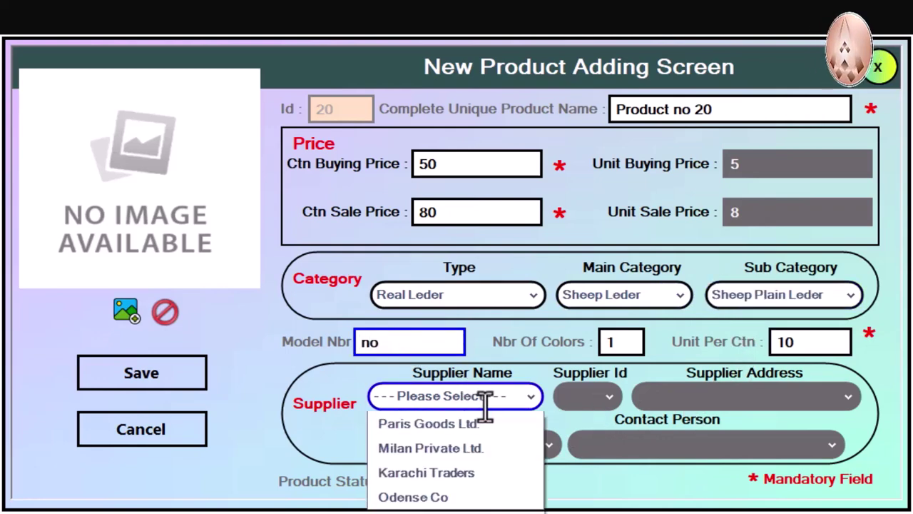
pyautogui.click(463, 449)
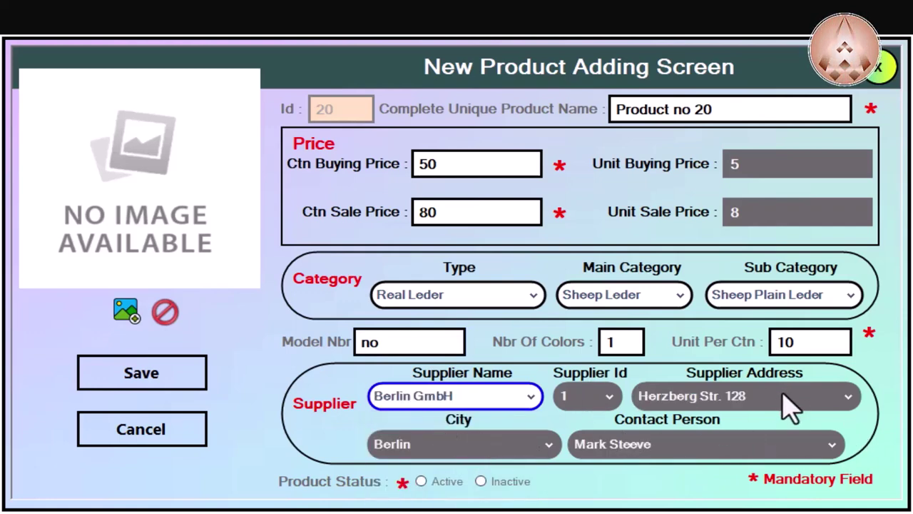
pyautogui.click(421, 481)
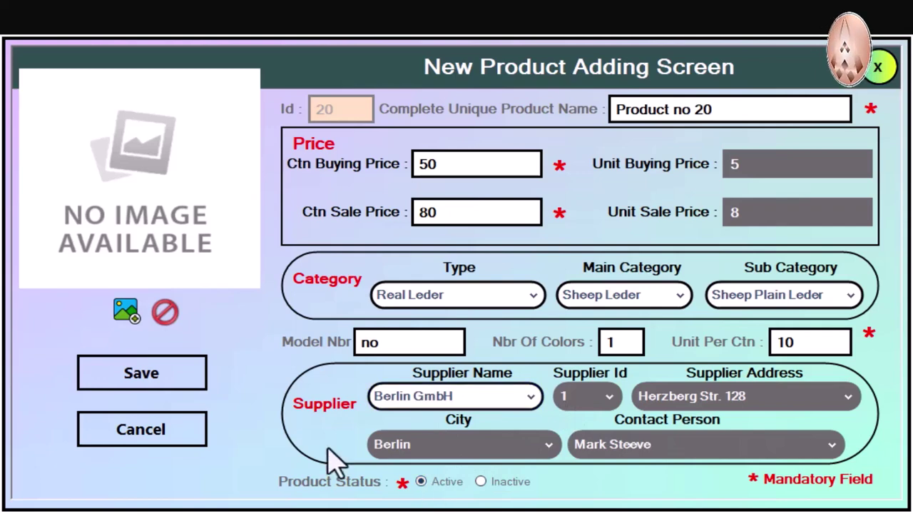
# Step: Attach the Product_20 picture file and save Product no 20 as a new record
pyautogui.click(126, 314)
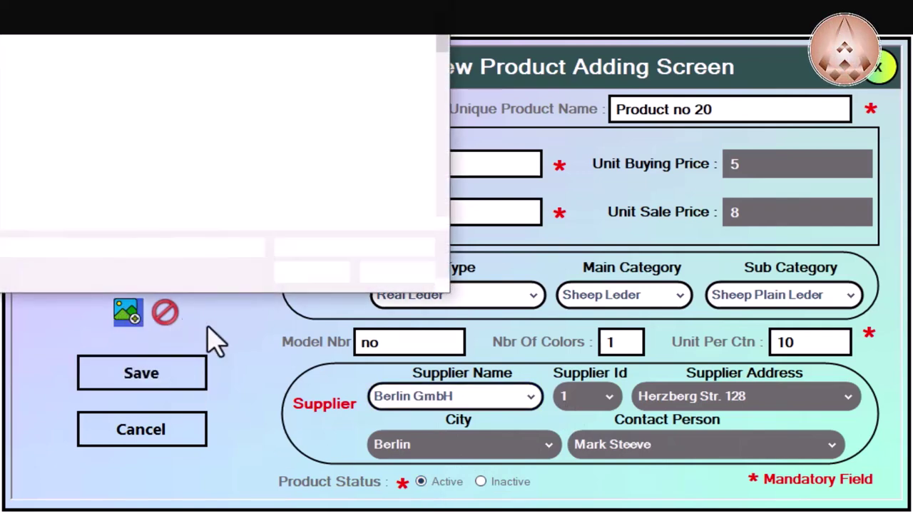
pyautogui.scroll(-3, 150, 147)
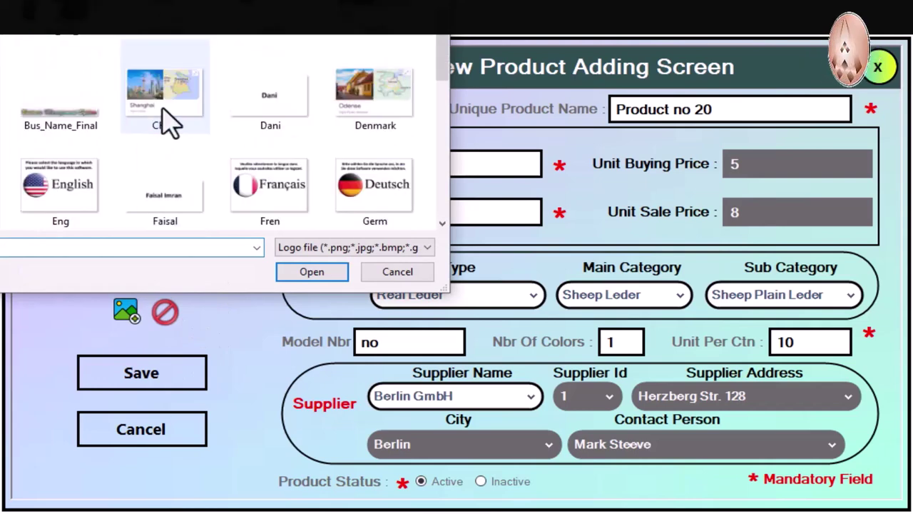
pyautogui.scroll(-5, 167, 122)
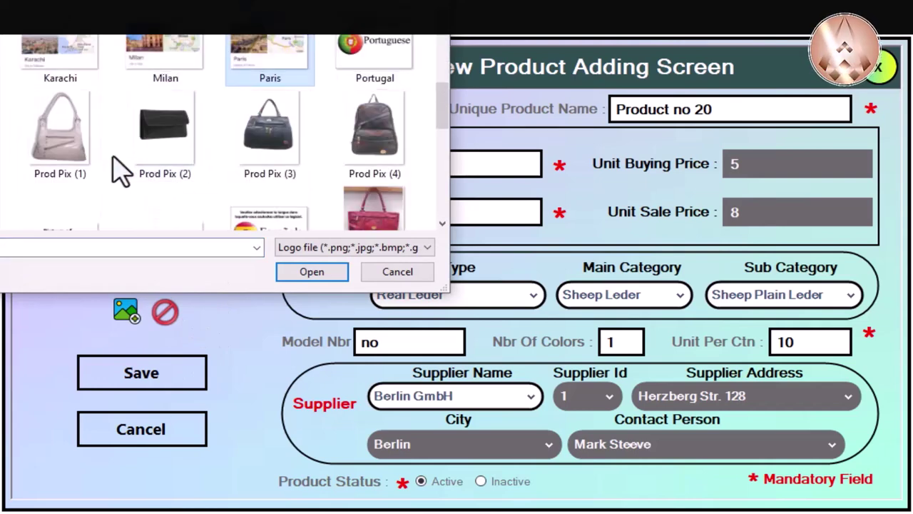
pyautogui.scroll(-2, 121, 171)
pyautogui.click(58, 194)
pyautogui.click(308, 275)
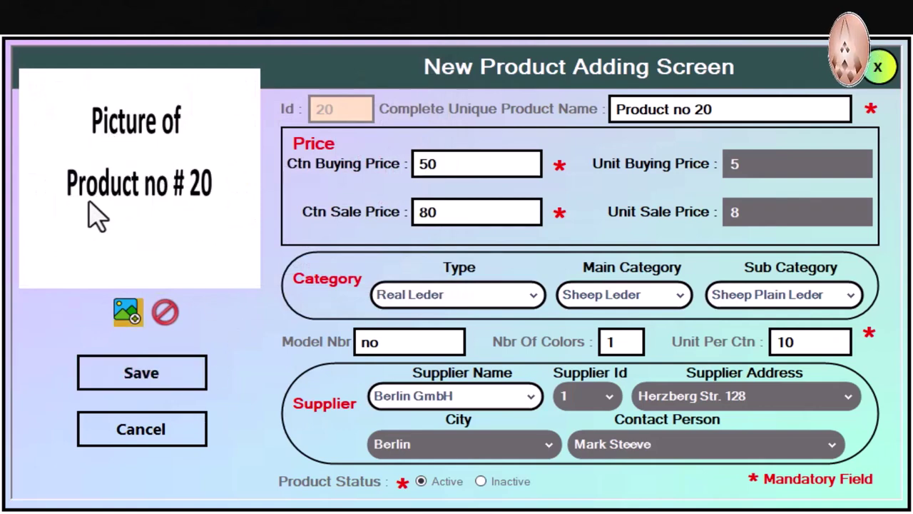
pyautogui.click(164, 374)
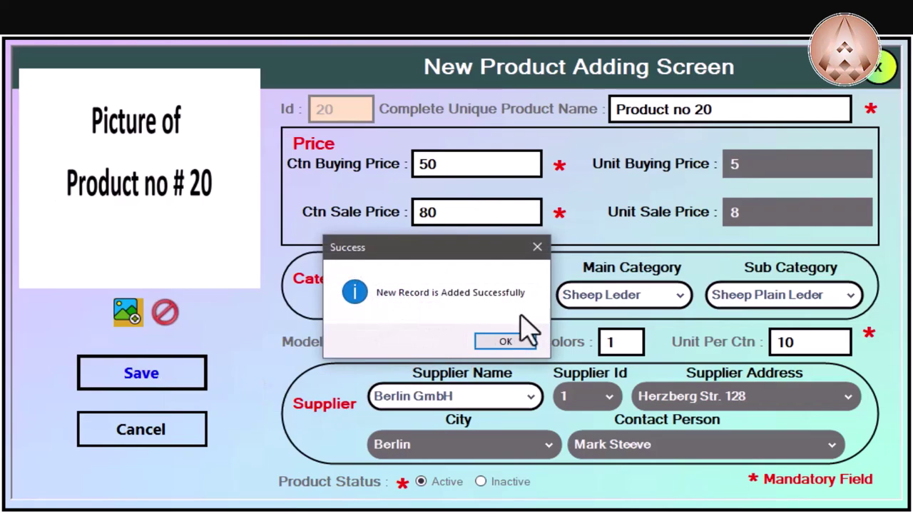
# Step: Find Product no 20 at the bottom of the product list and compare it with Product 13
pyautogui.click(505, 341)
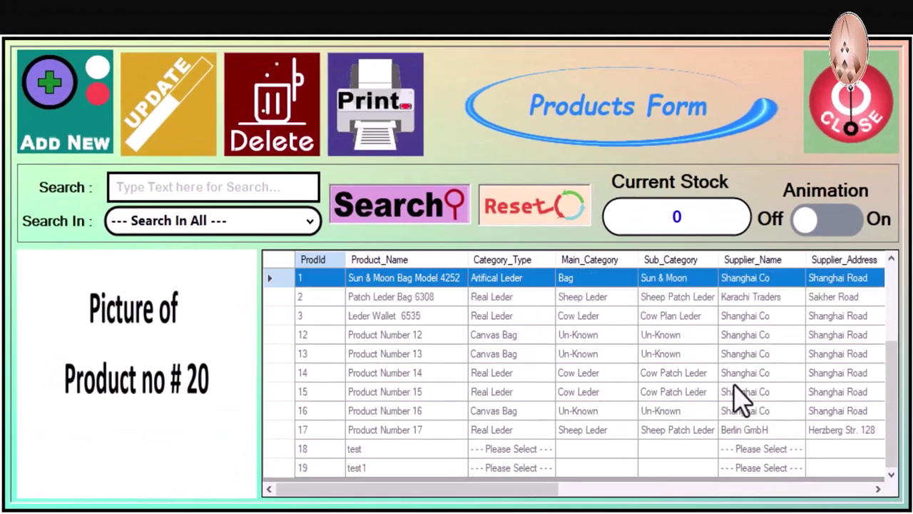
pyautogui.scroll(-1, 880, 446)
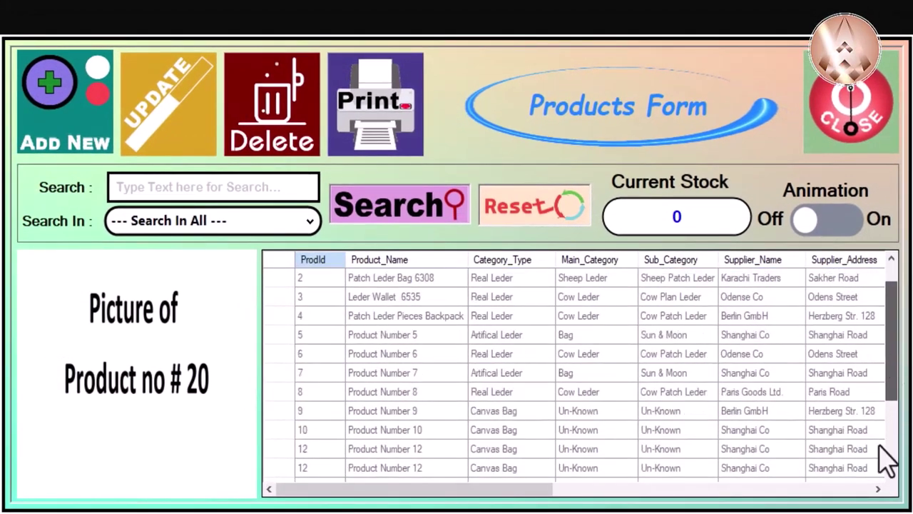
pyautogui.scroll(-3, 884, 491)
pyautogui.click(414, 467)
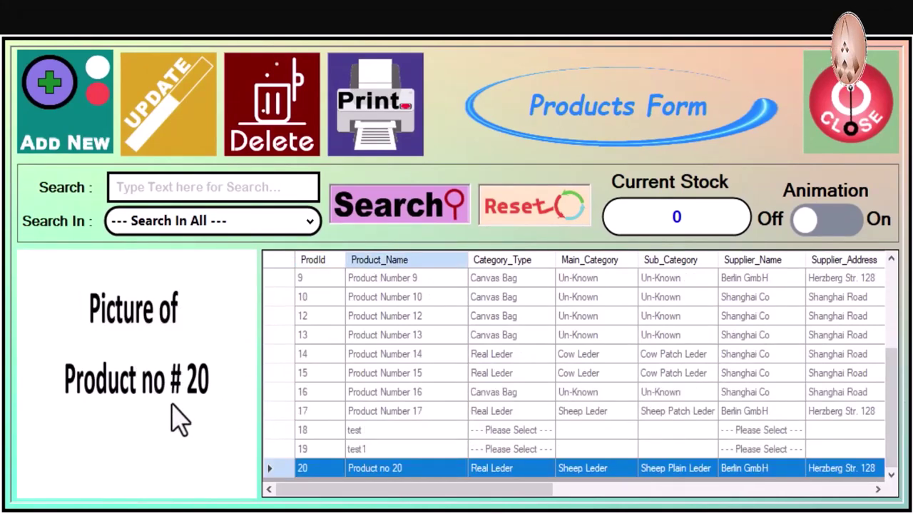
pyautogui.click(385, 335)
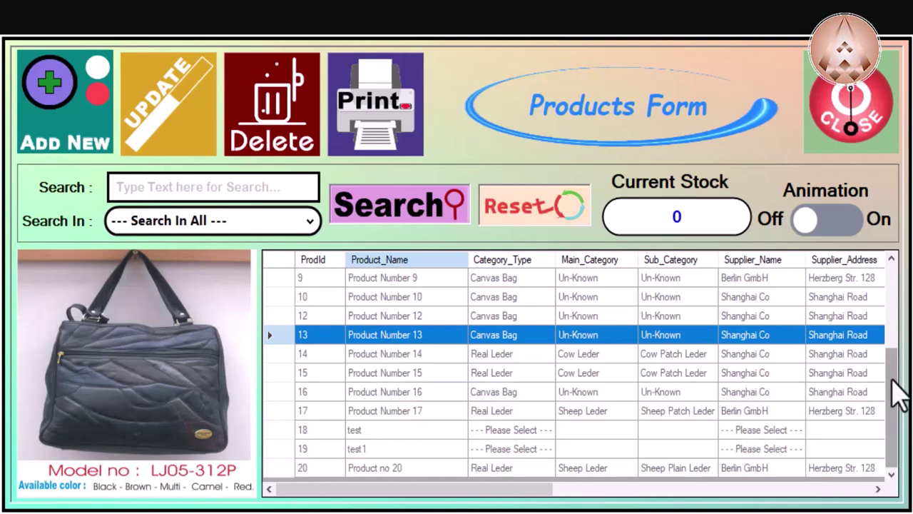
pyautogui.click(393, 471)
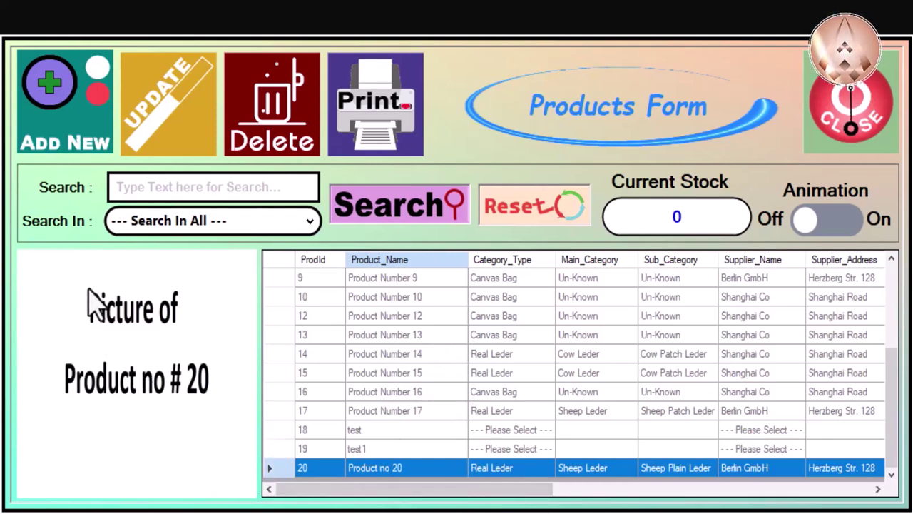
# Step: Open Product no 20 for updating, rename it 'Product Latest', and set carton prices 20 and 40
pyautogui.rightClick(421, 472)
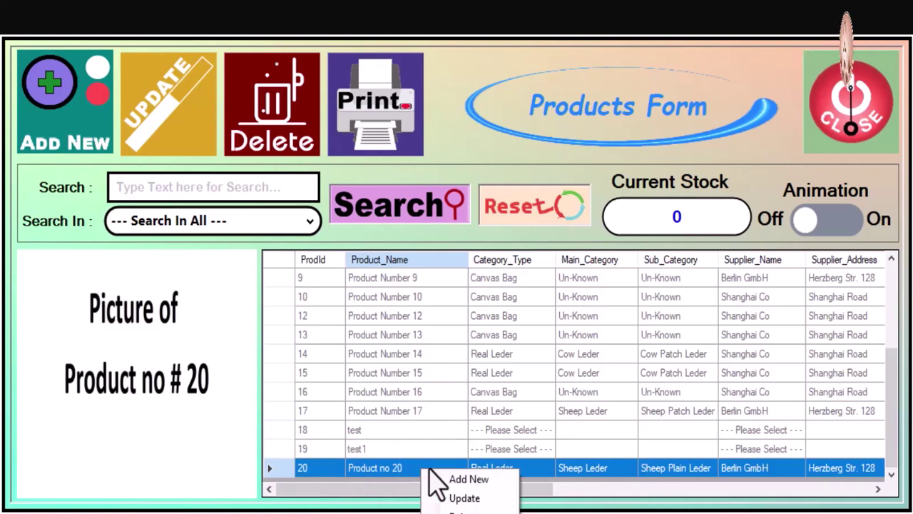
pyautogui.click(472, 499)
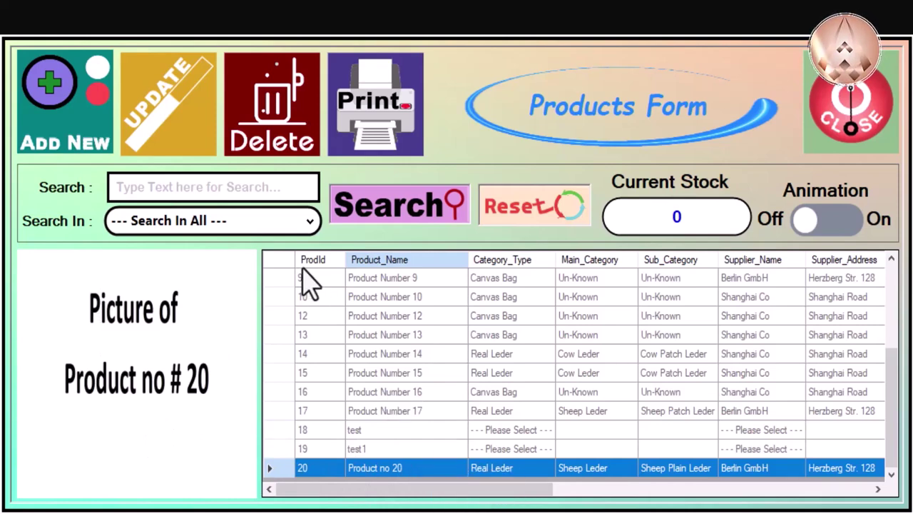
pyautogui.click(166, 121)
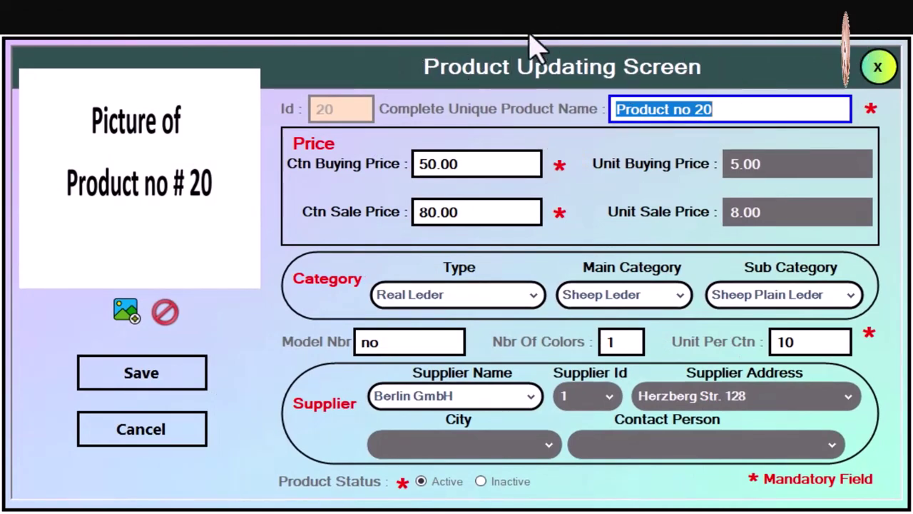
pyautogui.click(680, 114)
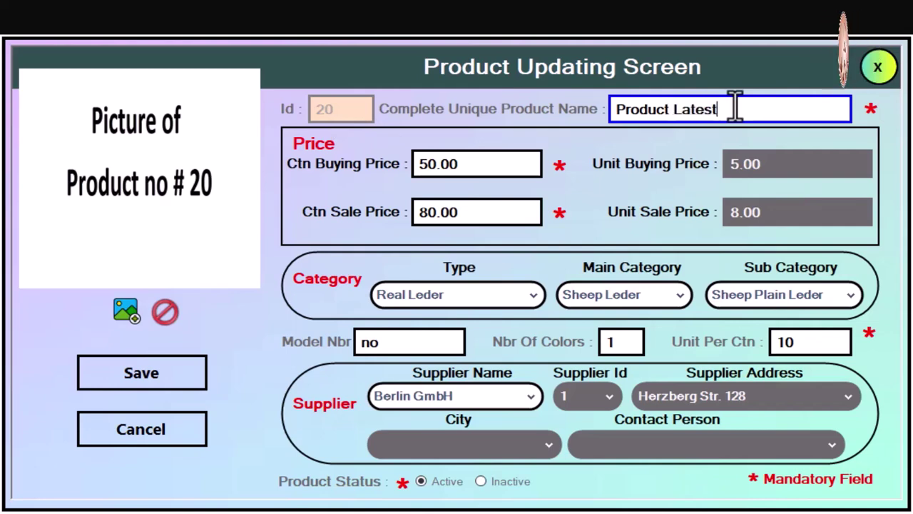
pyautogui.moveTo(499, 169); pyautogui.dragTo(420, 169)
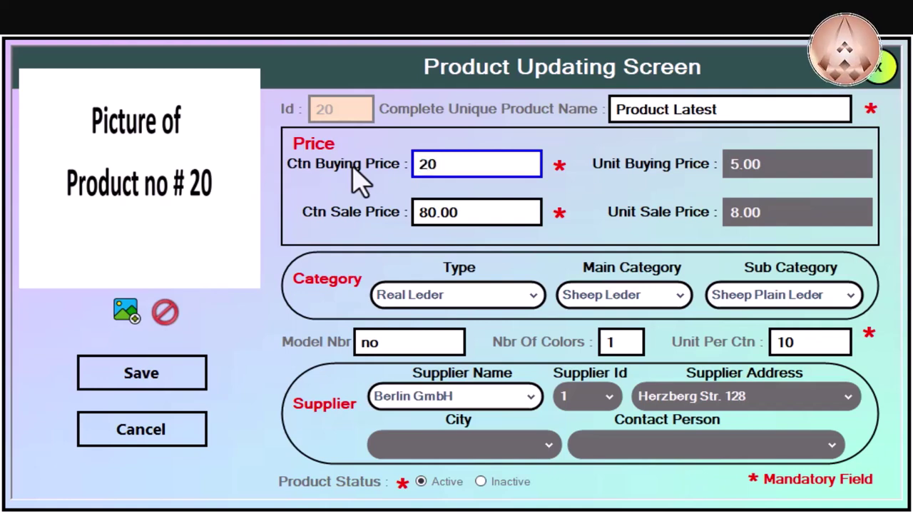
pyautogui.write('20')
pyautogui.moveTo(473, 210); pyautogui.dragTo(394, 214)
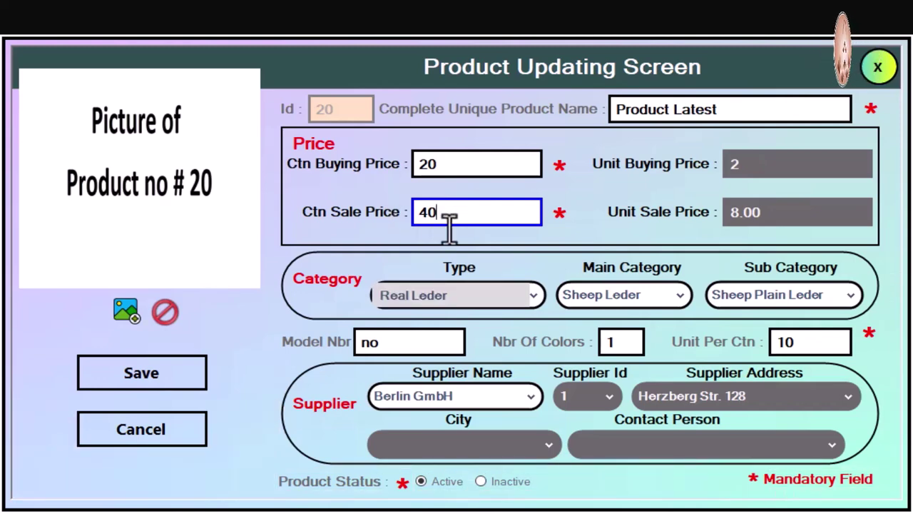
# Step: Change the type to Artifical Leder, the model to Latest, and the number of colours to 5
pyautogui.click(482, 294)
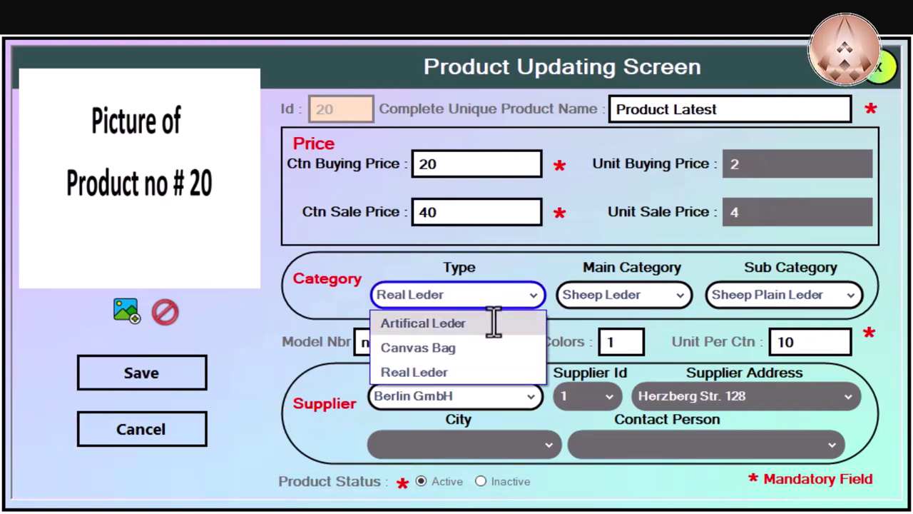
pyautogui.click(494, 323)
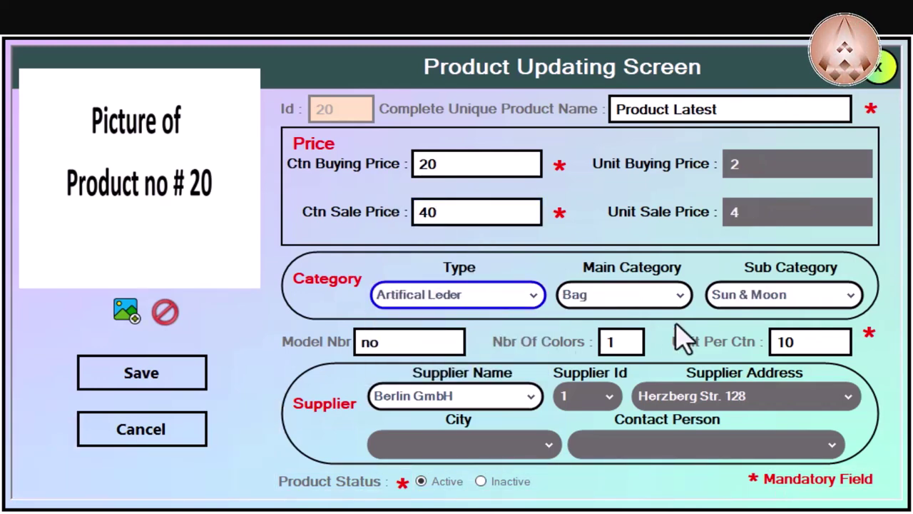
pyautogui.doubleClick(417, 343)
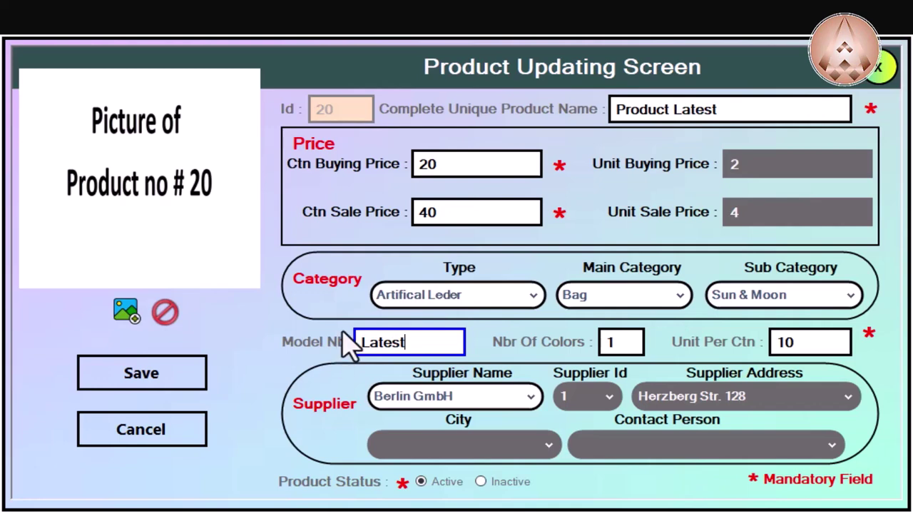
pyautogui.click(638, 340)
pyautogui.write('e')
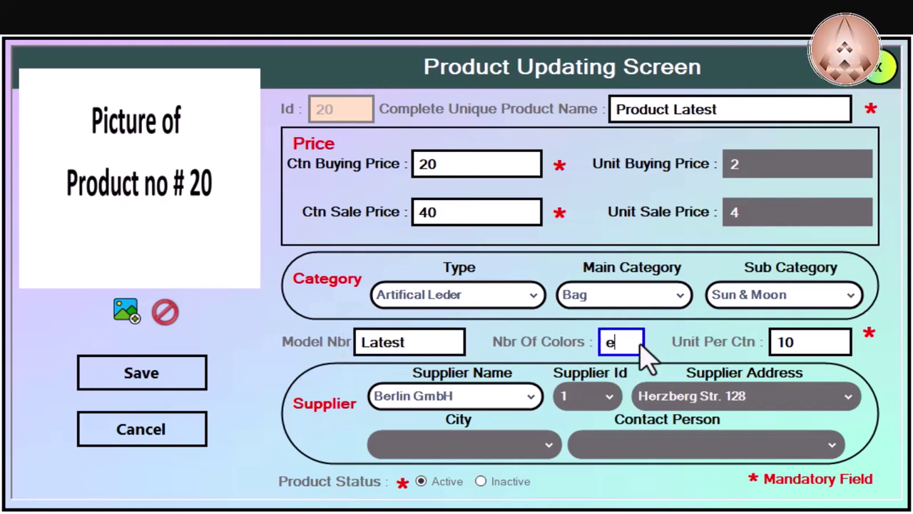
pyautogui.moveTo(632, 343); pyautogui.dragTo(589, 357)
pyautogui.write('5')
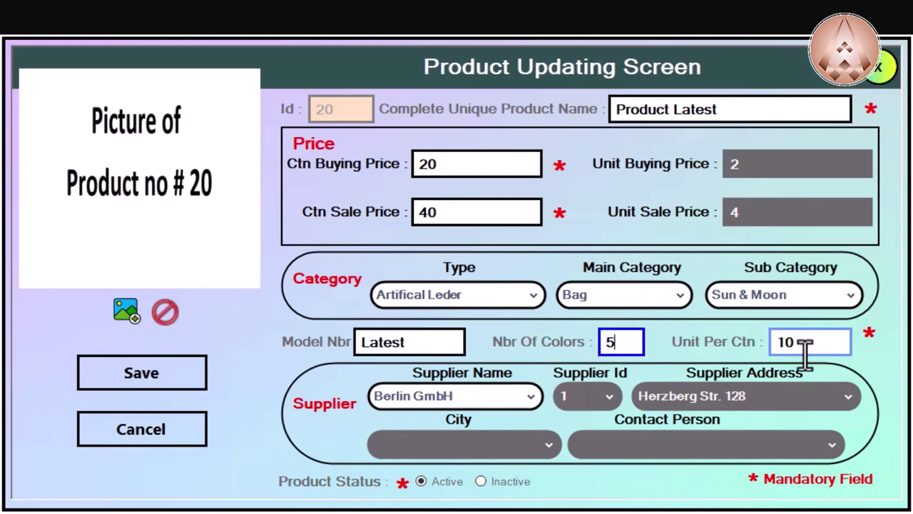
pyautogui.moveTo(814, 342); pyautogui.dragTo(724, 341)
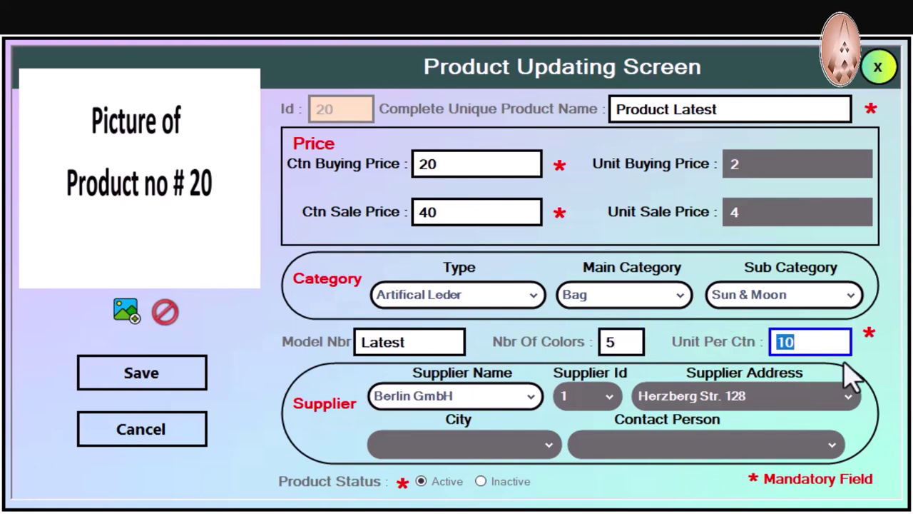
pyautogui.press('0')
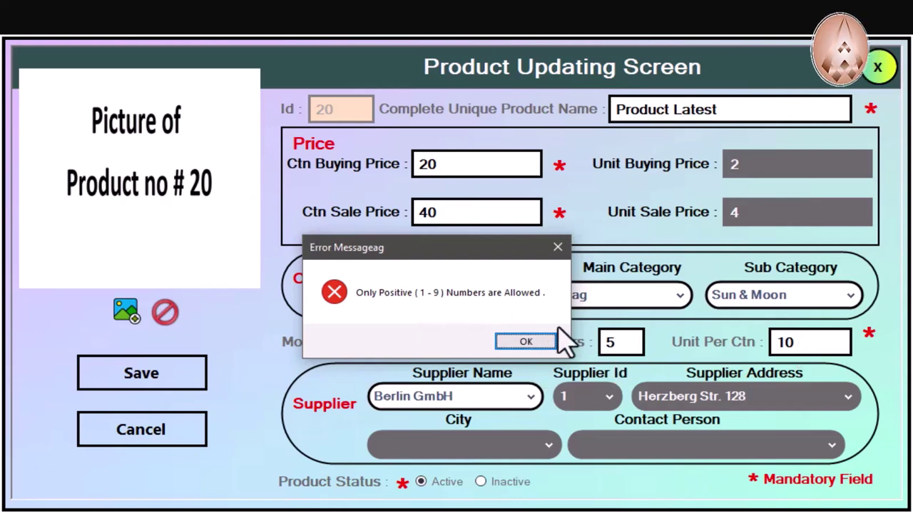
pyautogui.click(541, 346)
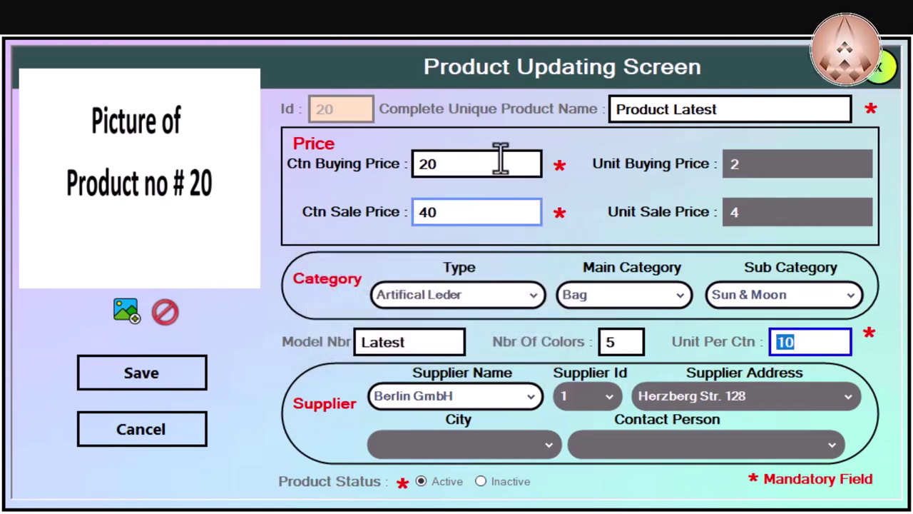
pyautogui.moveTo(480, 167); pyautogui.dragTo(276, 157)
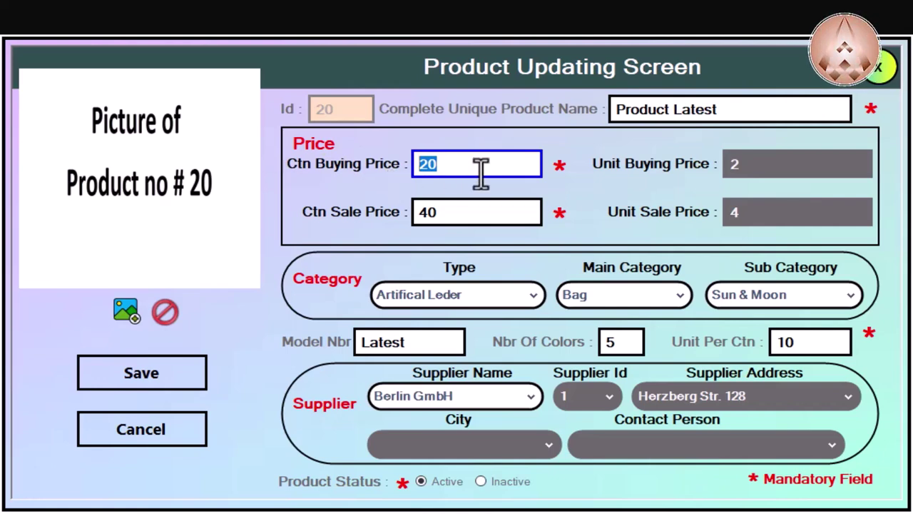
pyautogui.write('-')
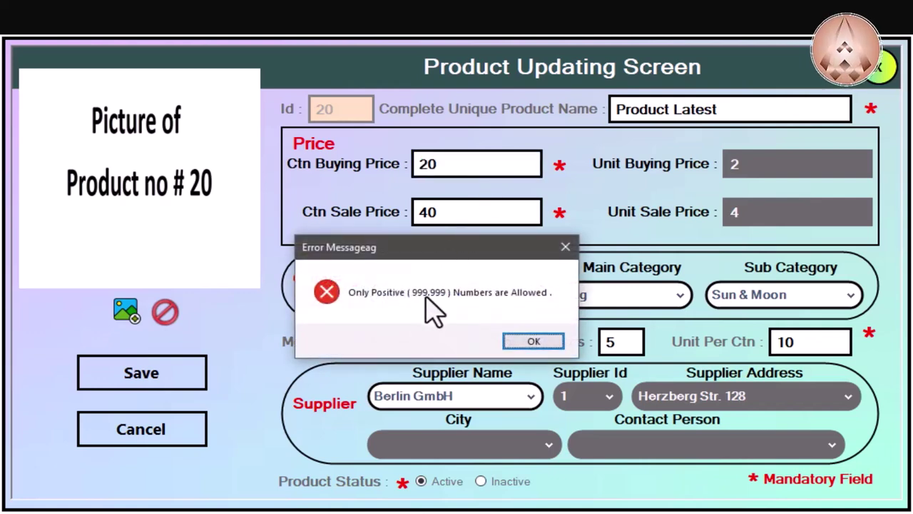
pyautogui.click(534, 342)
pyautogui.click(810, 343)
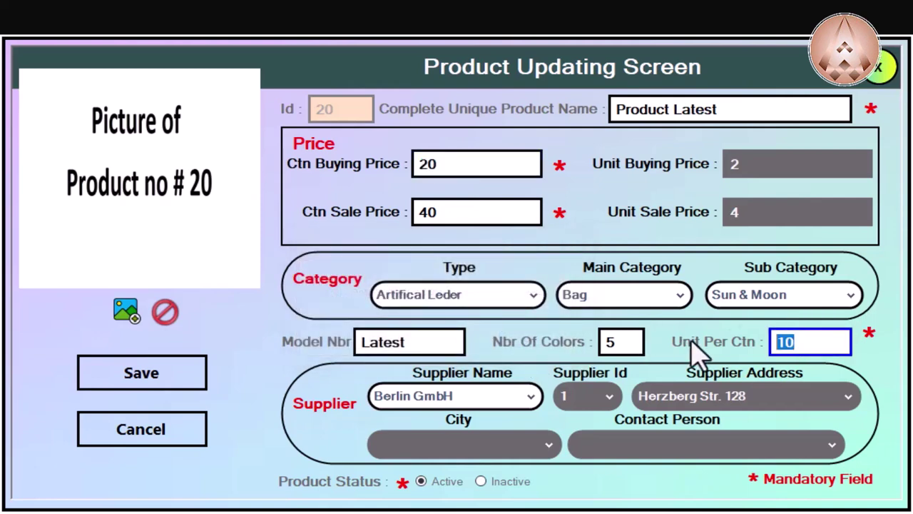
pyautogui.press('-')
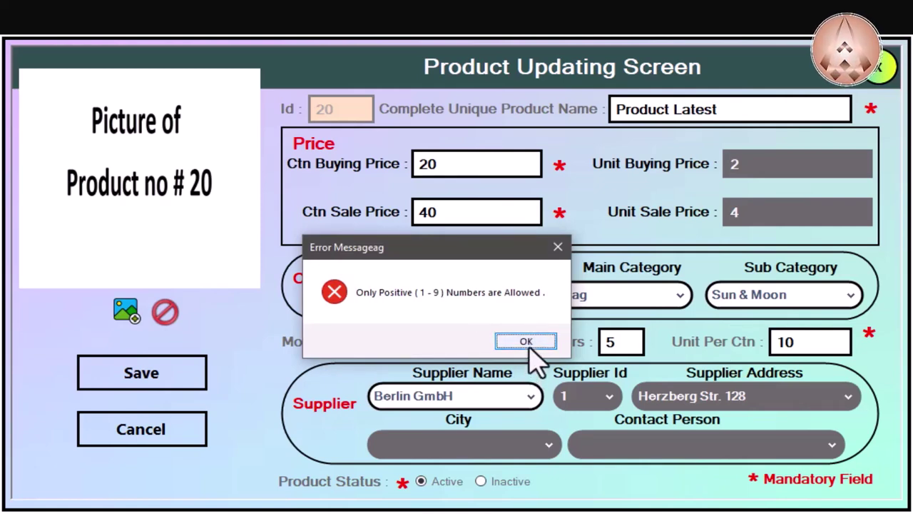
pyautogui.click(527, 343)
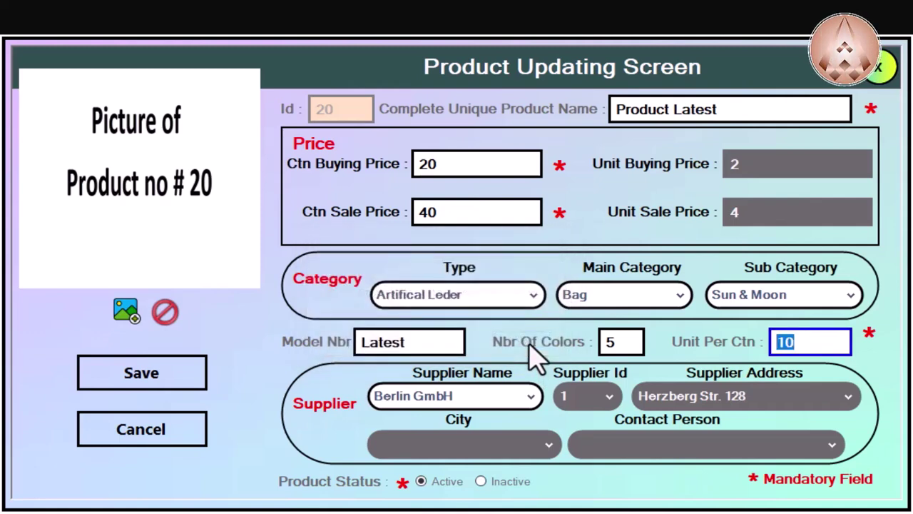
pyautogui.click(501, 396)
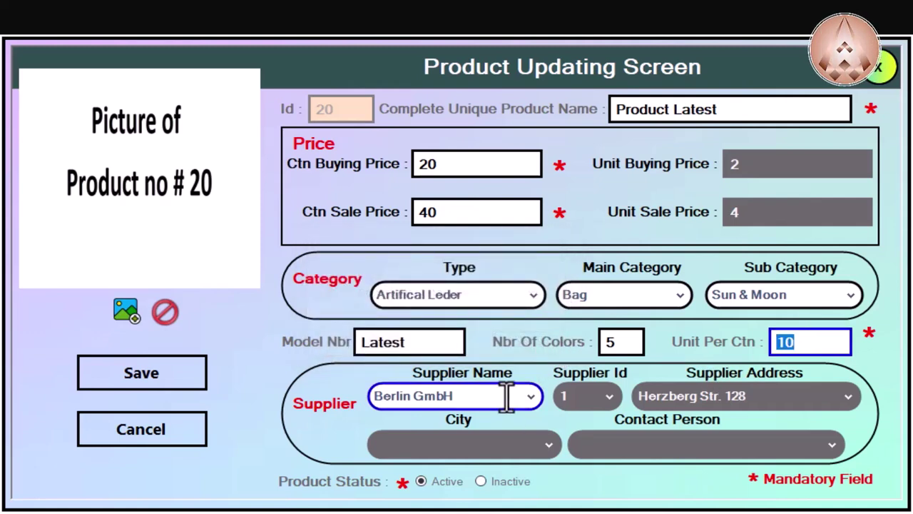
# Step: Change the supplier to Shanghai Co and save the product update
pyautogui.click(478, 450)
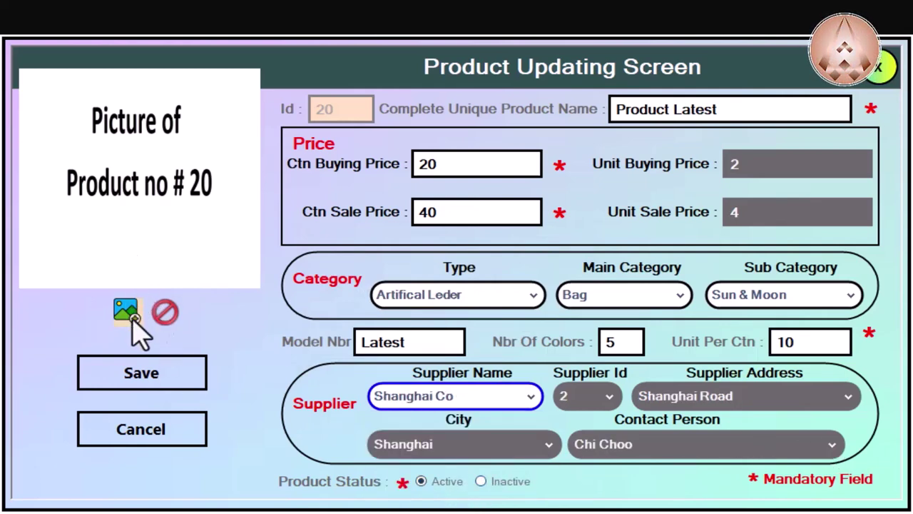
pyautogui.click(159, 376)
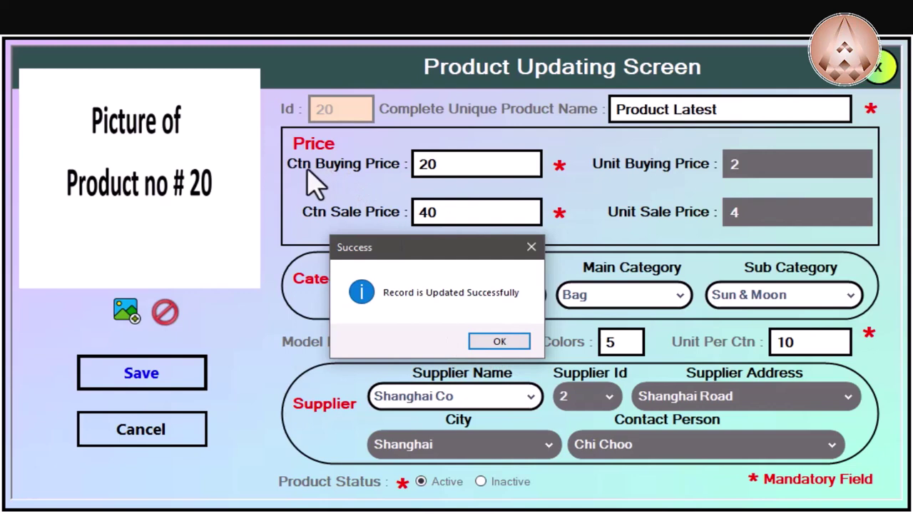
pyautogui.click(499, 343)
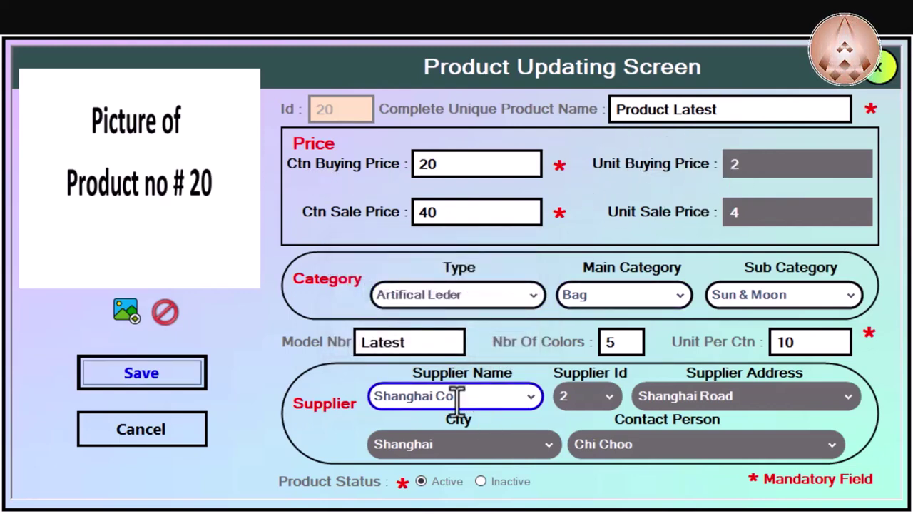
# Step: Cancel out of the Product Updating Screen and dismiss the notice
pyautogui.click(175, 444)
pyautogui.click(164, 435)
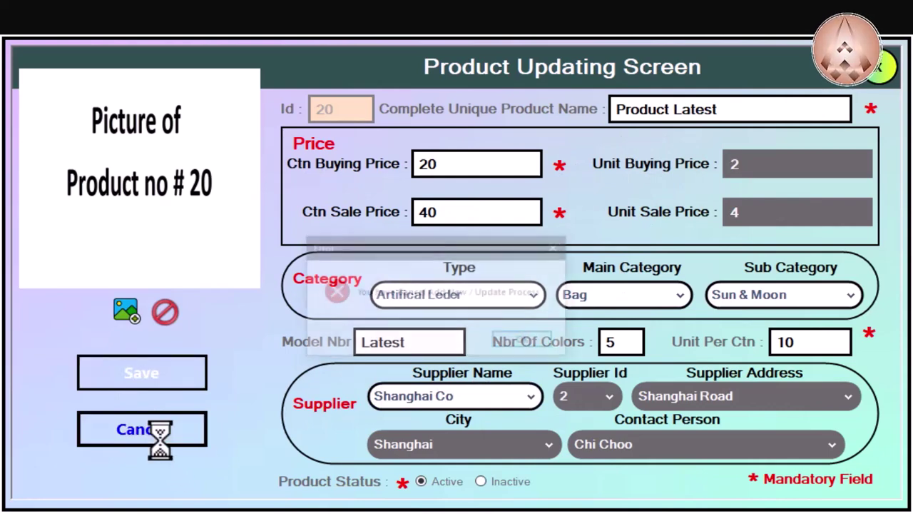
pyautogui.click(542, 346)
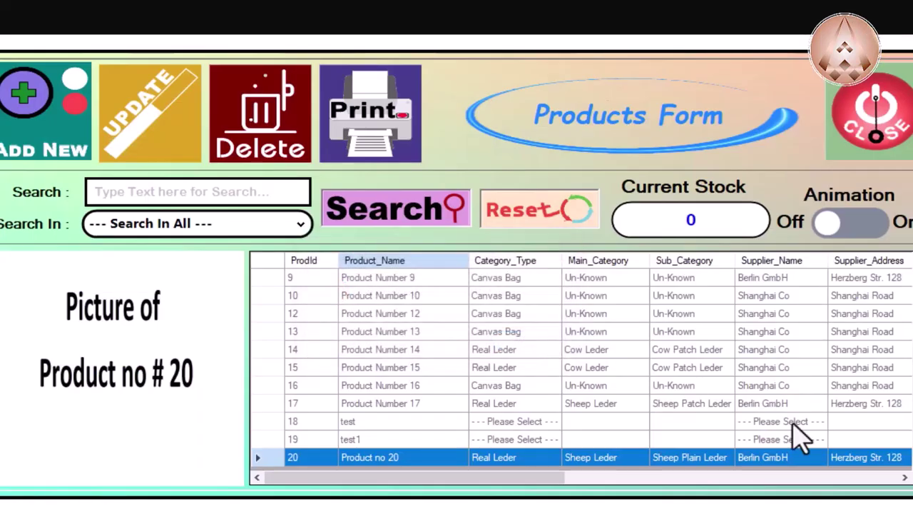
# Step: Scroll the product list and select the 'test' product, Id 18
pyautogui.scroll(-3, 614, 385)
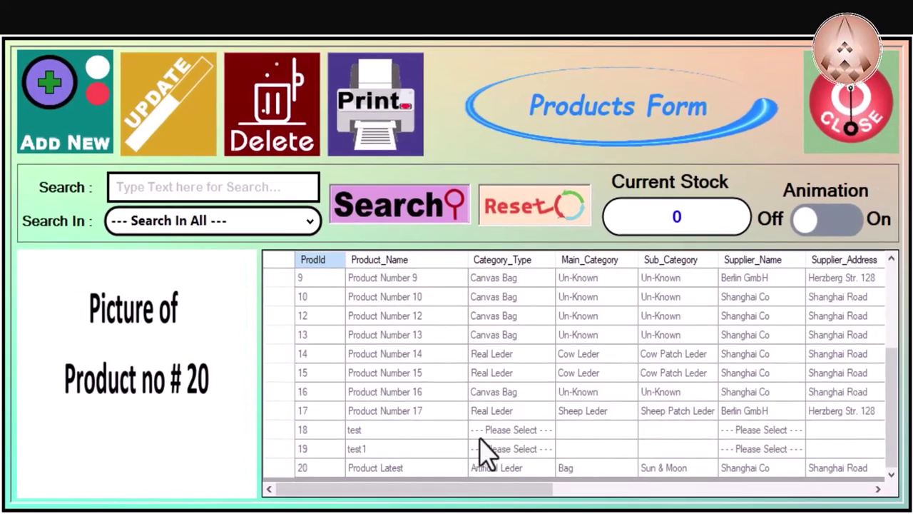
pyautogui.click(438, 464)
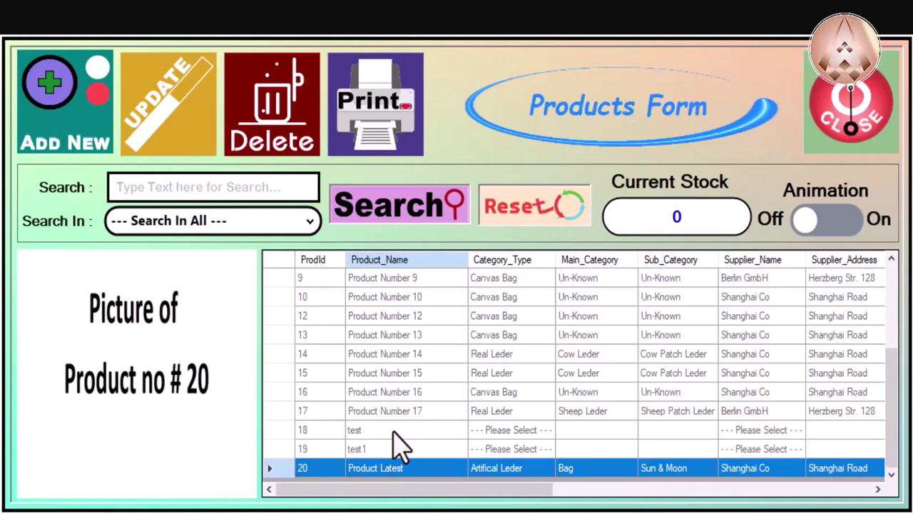
pyautogui.click(329, 437)
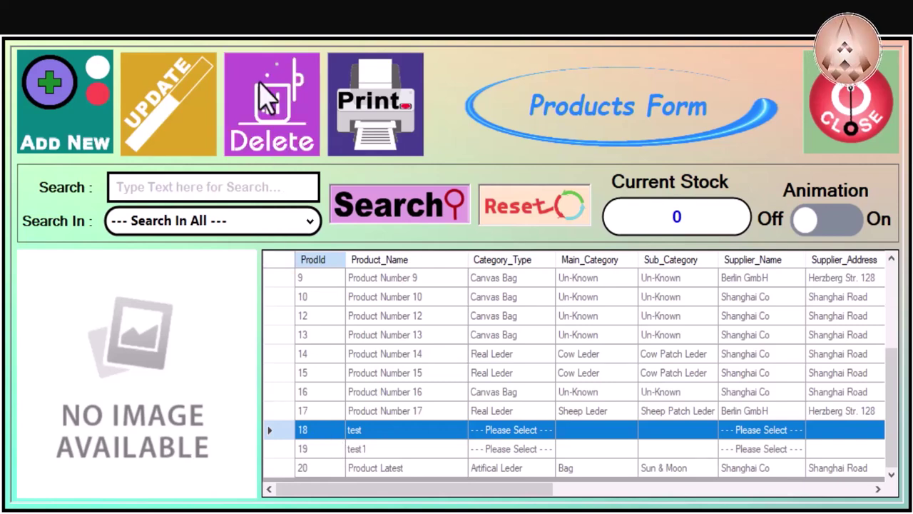
# Step: Delete the 'test' product (Id 18) and confirm the deletion
pyautogui.click(284, 134)
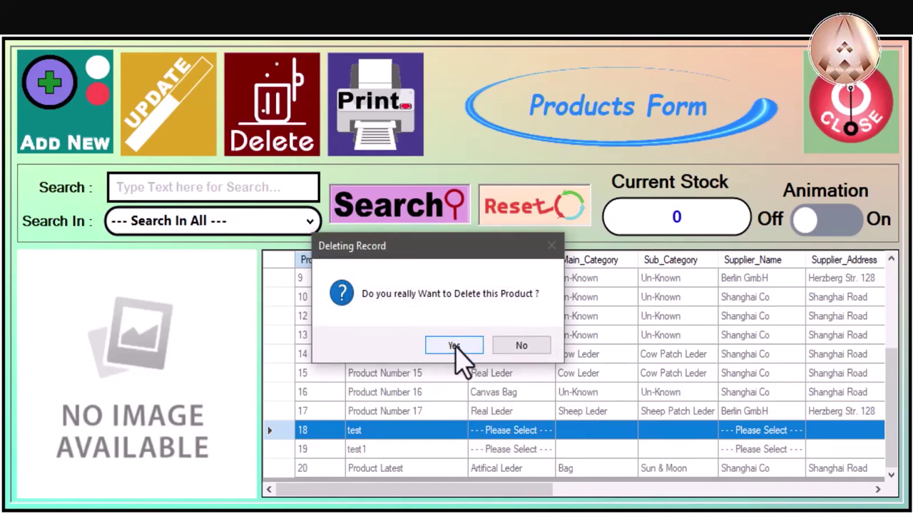
pyautogui.click(455, 346)
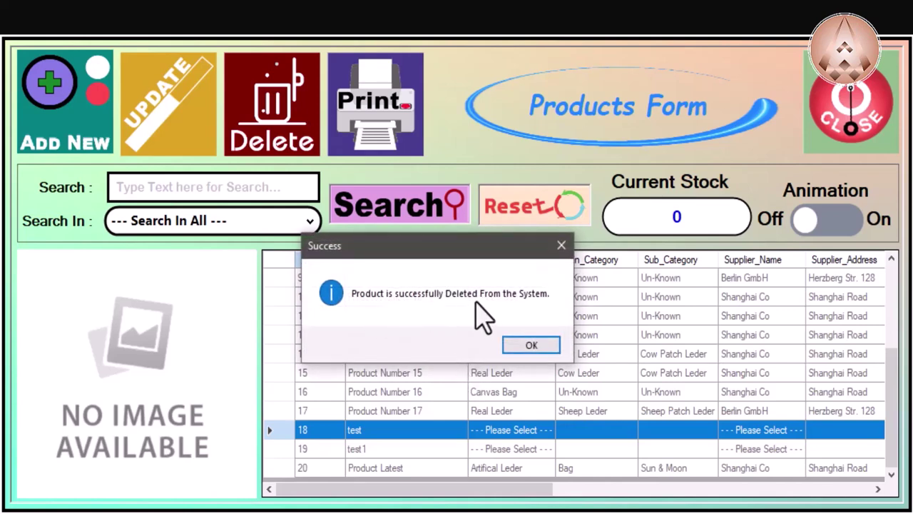
pyautogui.click(530, 345)
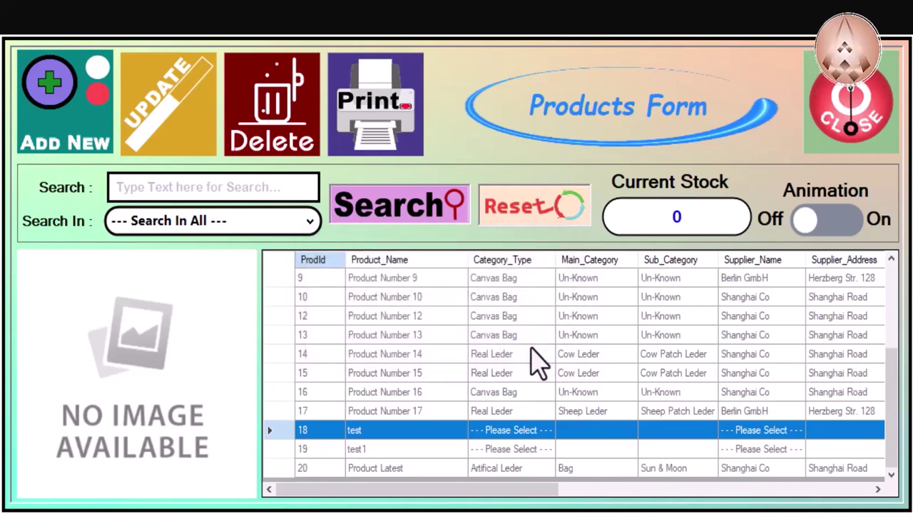
# Step: Delete the 'test1' product (Id 19) from its right-click menu and confirm
pyautogui.scroll(-3, 418, 402)
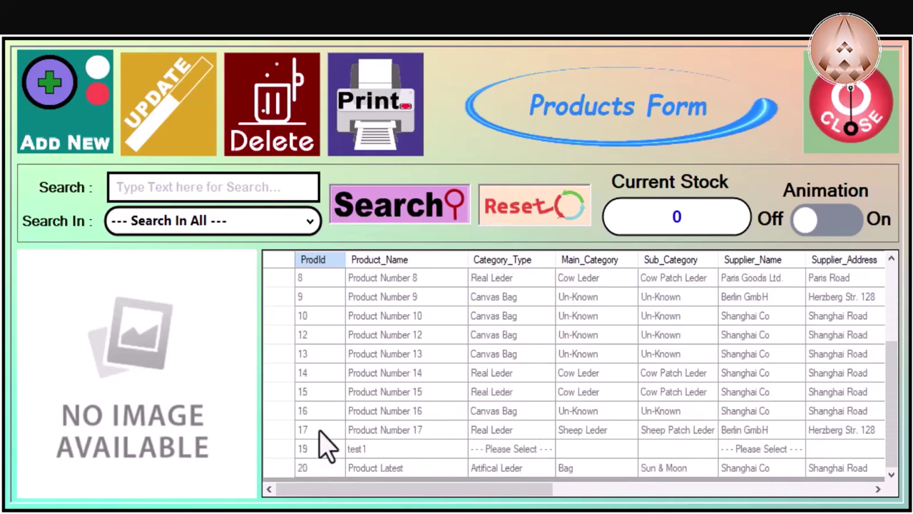
pyautogui.click(329, 450)
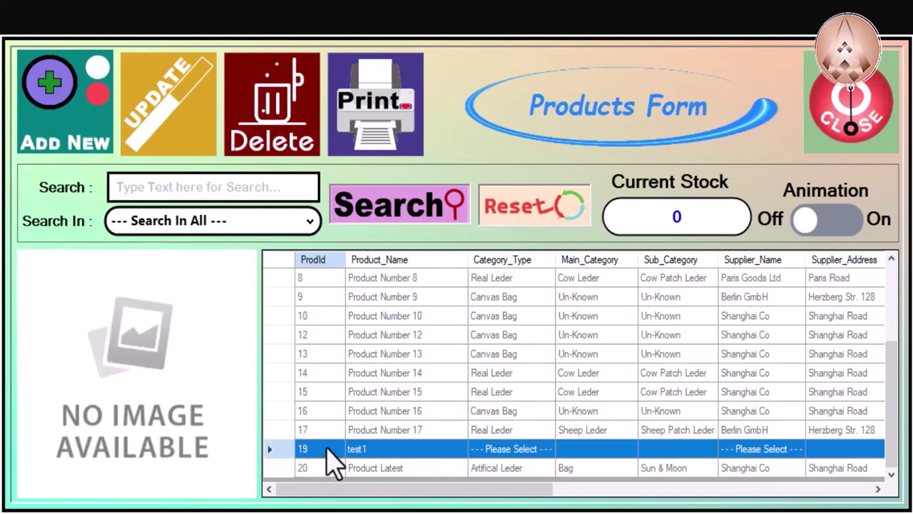
pyautogui.rightClick(332, 448)
pyautogui.click(369, 492)
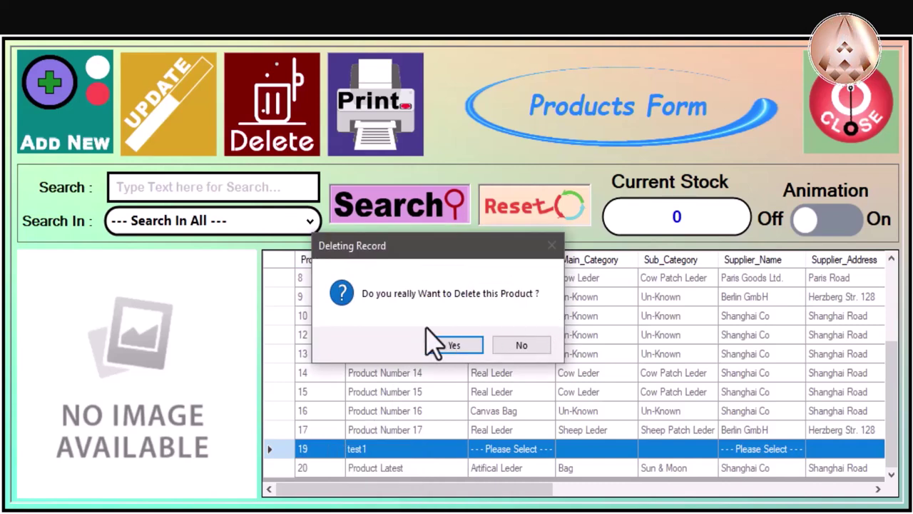
pyautogui.click(451, 346)
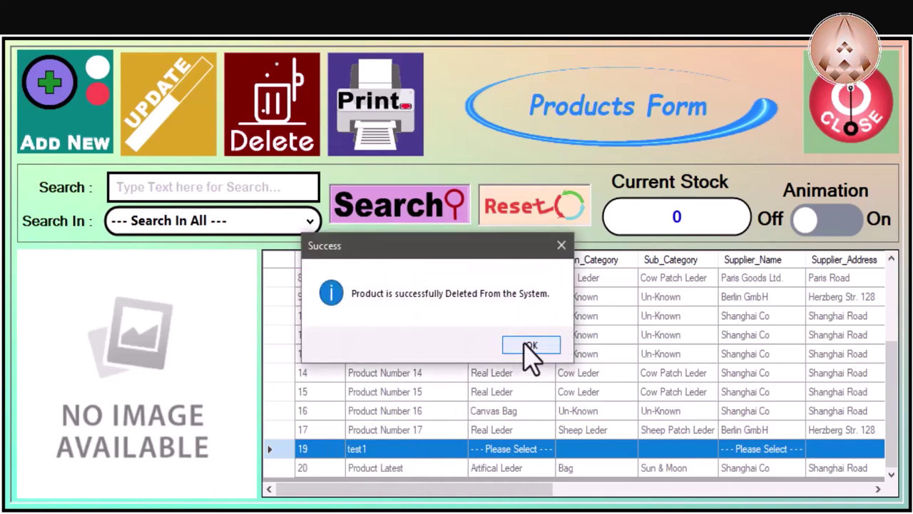
pyautogui.click(528, 345)
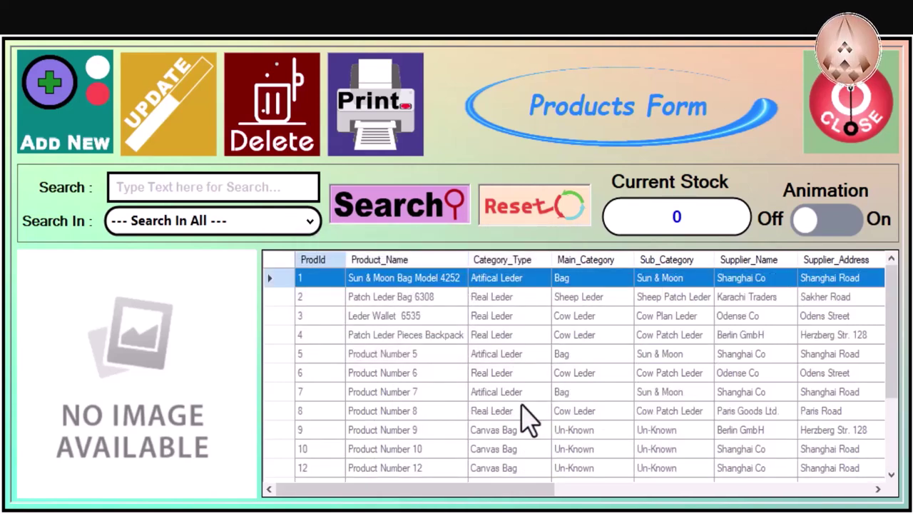
pyautogui.scroll(-1, 429, 388)
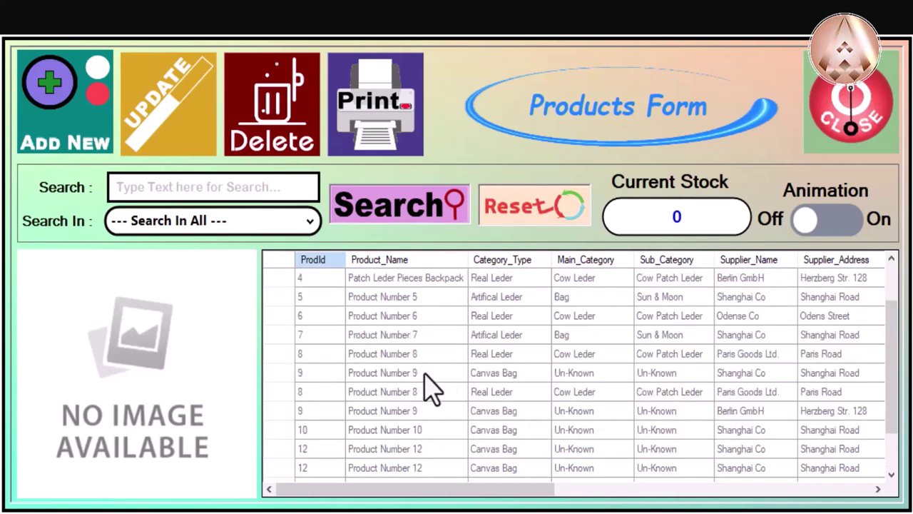
pyautogui.scroll(-1, 430, 389)
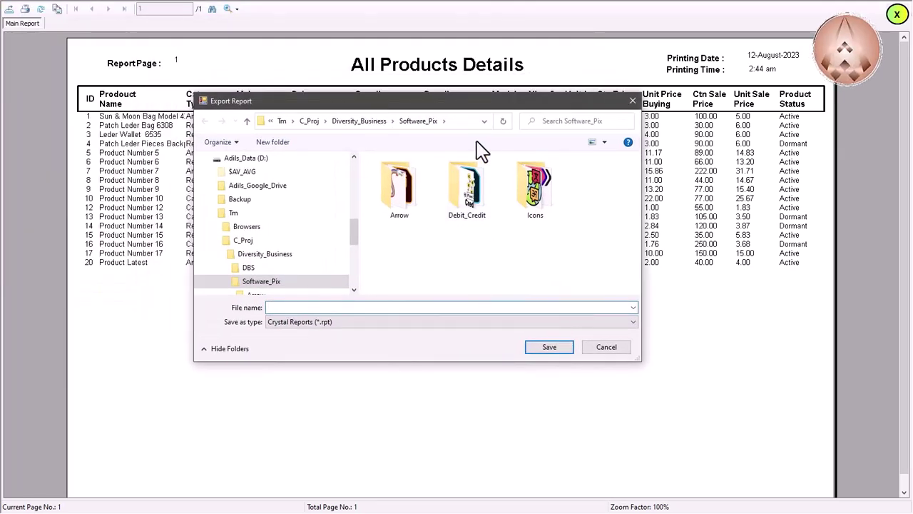
# Step: Cancel the export with Crystal Reports left selected, then close the report preview
pyautogui.click(502, 322)
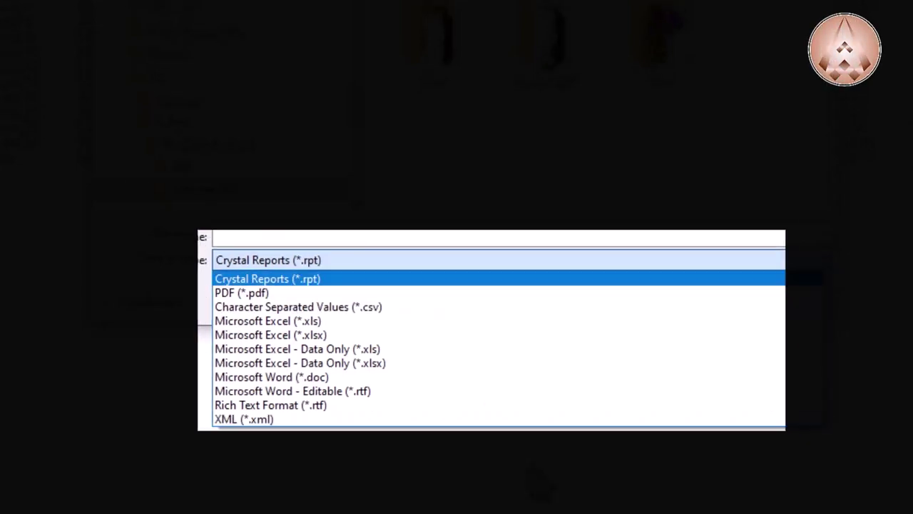
pyautogui.click(266, 276)
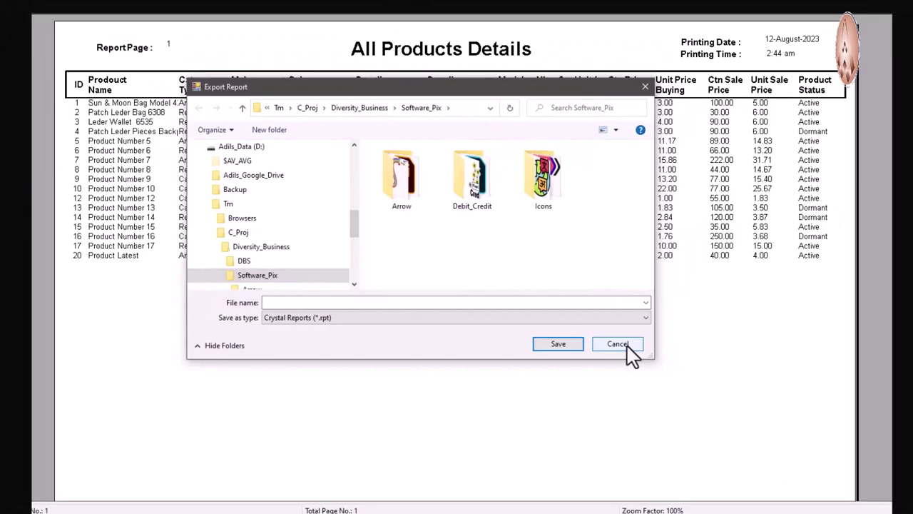
pyautogui.click(618, 344)
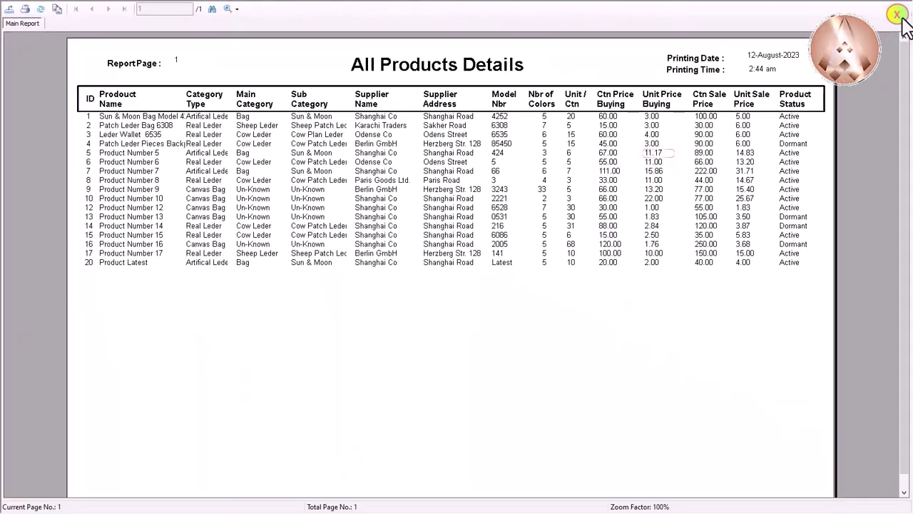
pyautogui.click(897, 15)
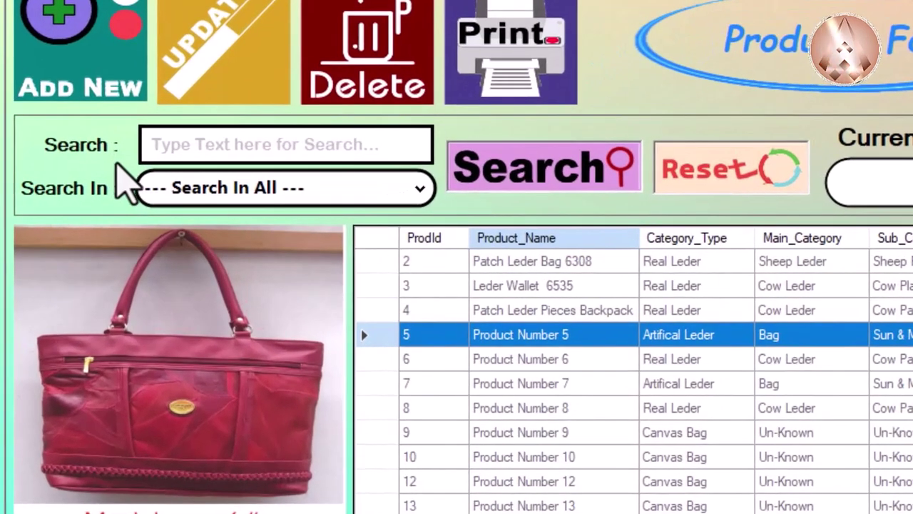
# Step: Search the products for 'p' and select the Leder Wallet 6535 product
pyautogui.click(184, 149)
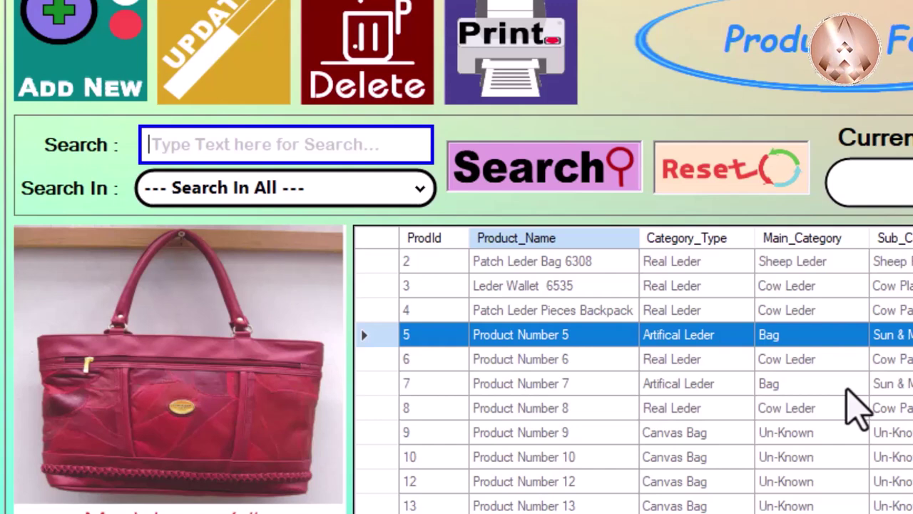
pyautogui.write('p')
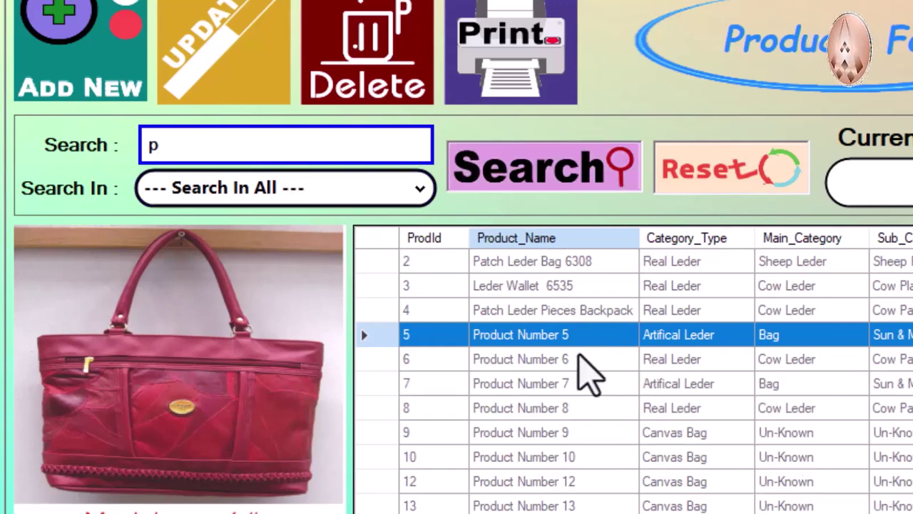
pyautogui.click(514, 187)
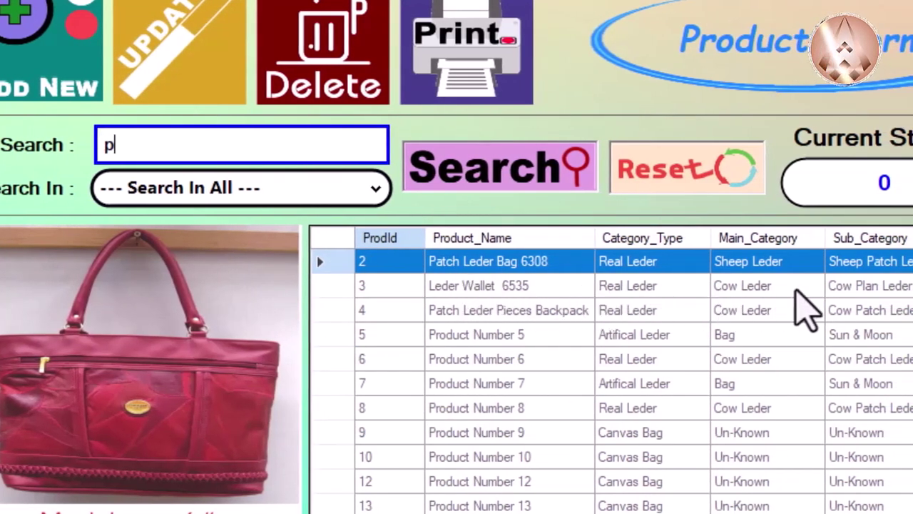
pyautogui.click(866, 295)
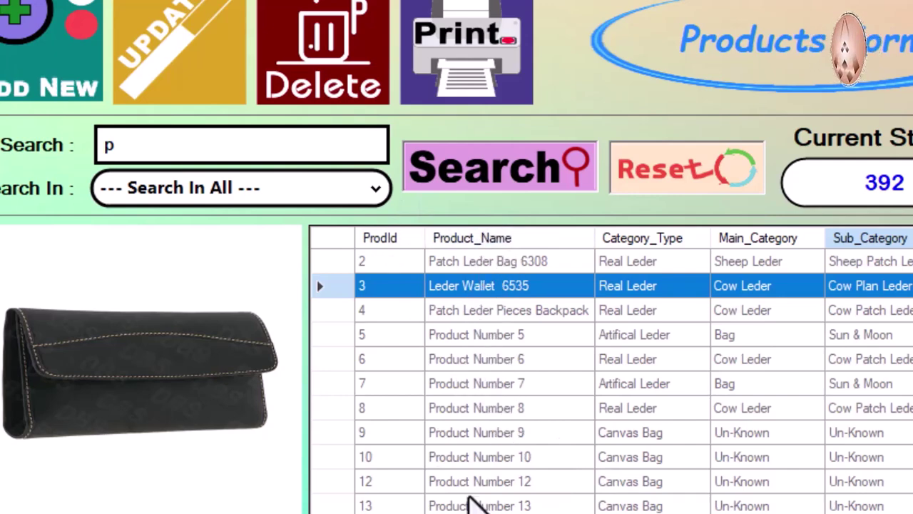
# Step: Search for '6535' restricted to the Product Name field
pyautogui.click(250, 134)
pyautogui.hotkey('ctrl', 'a')
pyautogui.write('6535')
pyautogui.moveTo(179, 136); pyautogui.dragTo(8, 125)
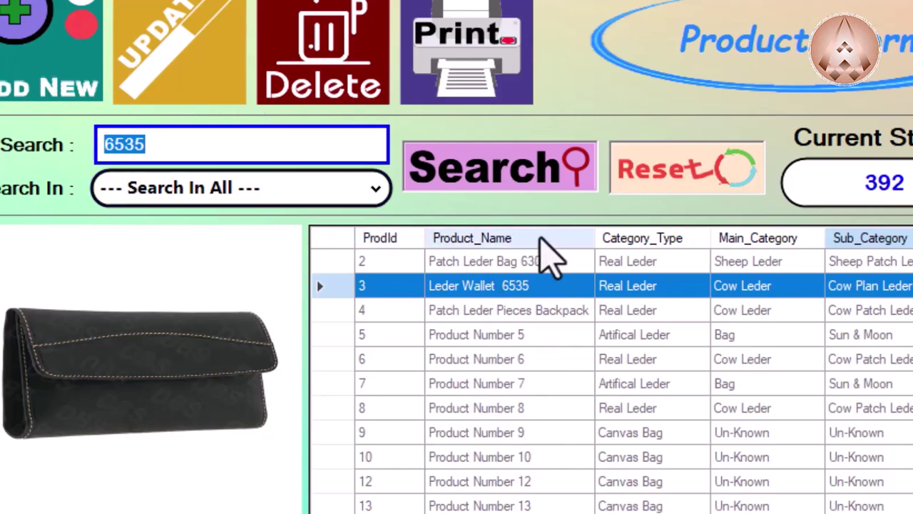
pyautogui.click(250, 191)
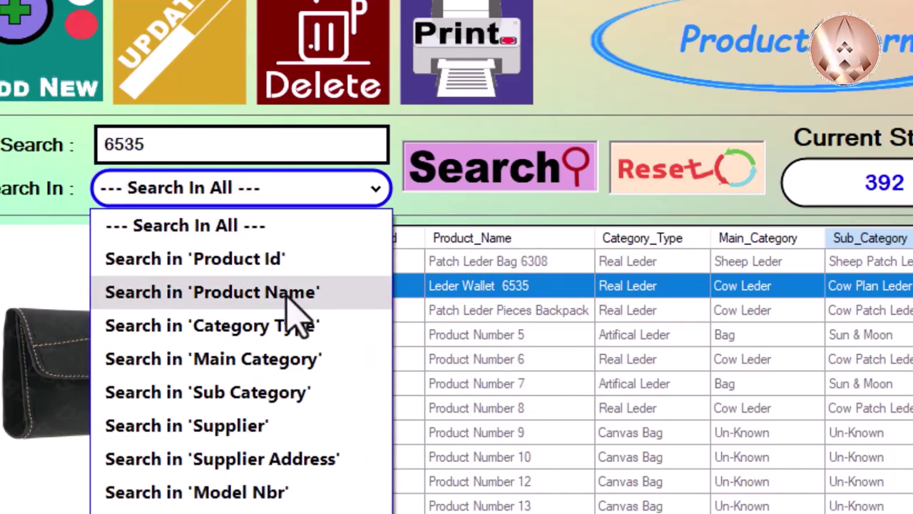
pyautogui.click(294, 301)
pyautogui.click(526, 191)
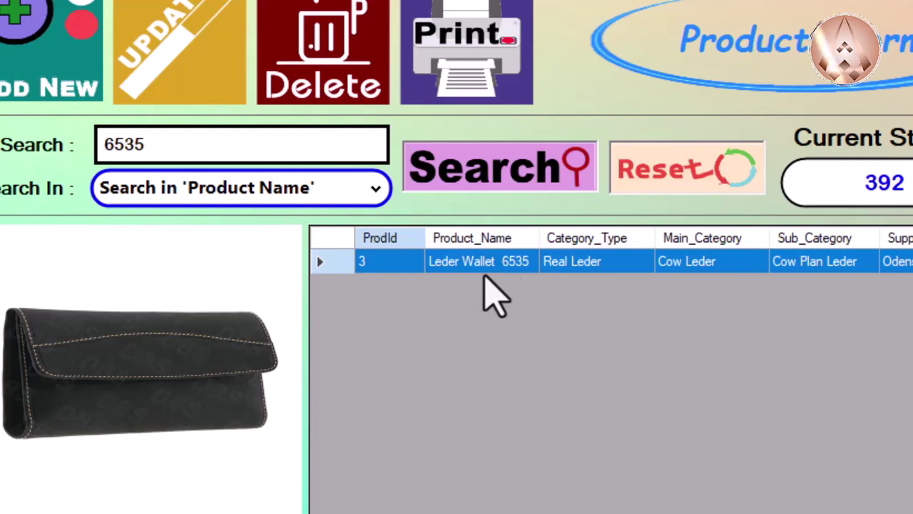
# Step: Search for product Id 5 using the Product Id field
pyautogui.click(309, 190)
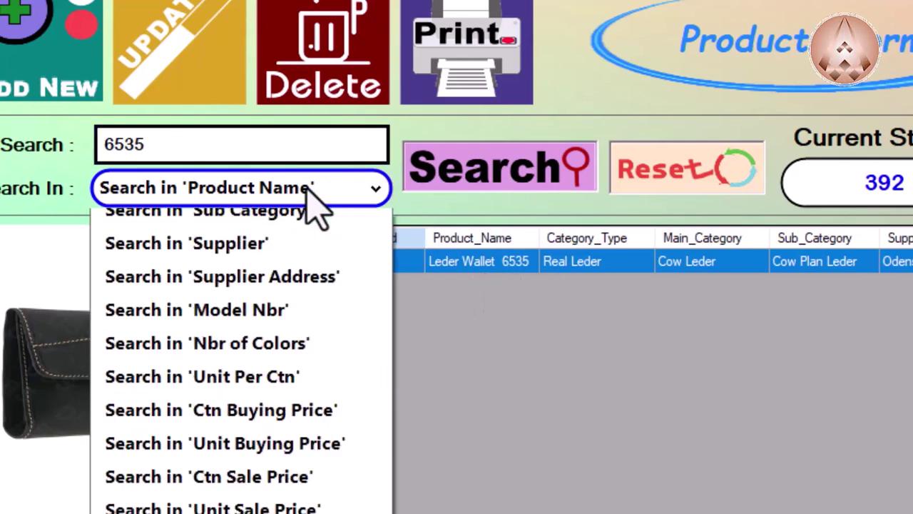
pyautogui.click(303, 261)
pyautogui.click(239, 152)
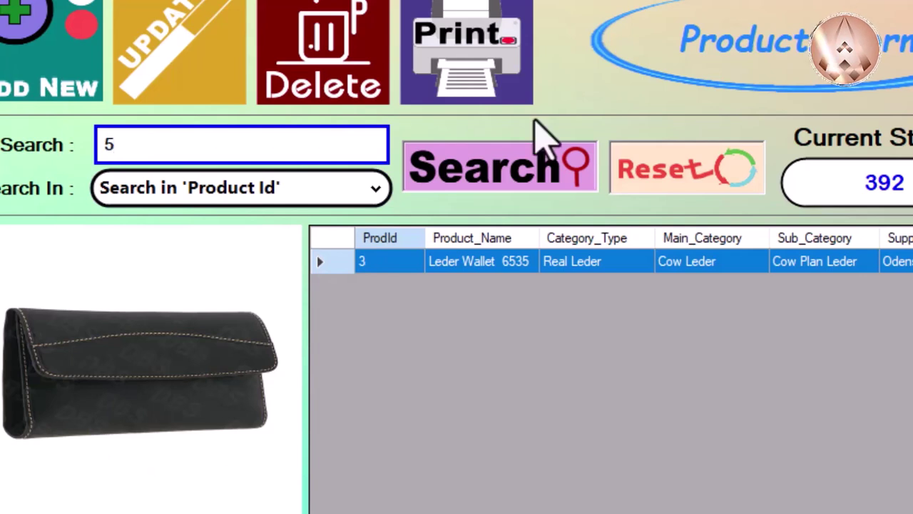
pyautogui.write('5')
pyautogui.click(525, 180)
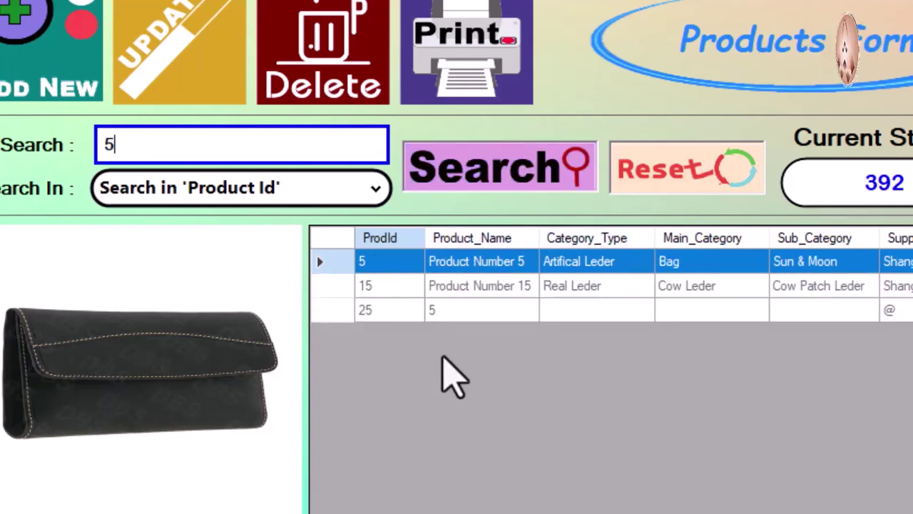
# Step: Reset the search and search all fields for '@'
pyautogui.click(713, 189)
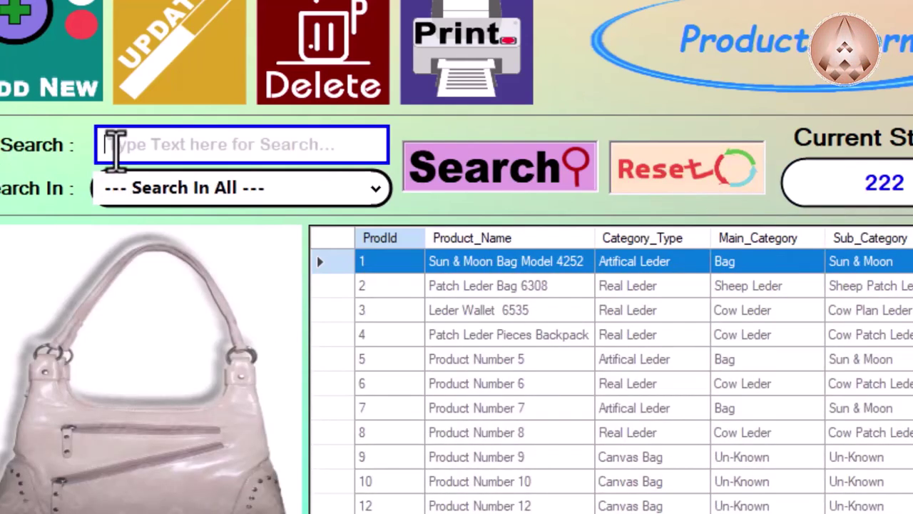
pyautogui.write('@')
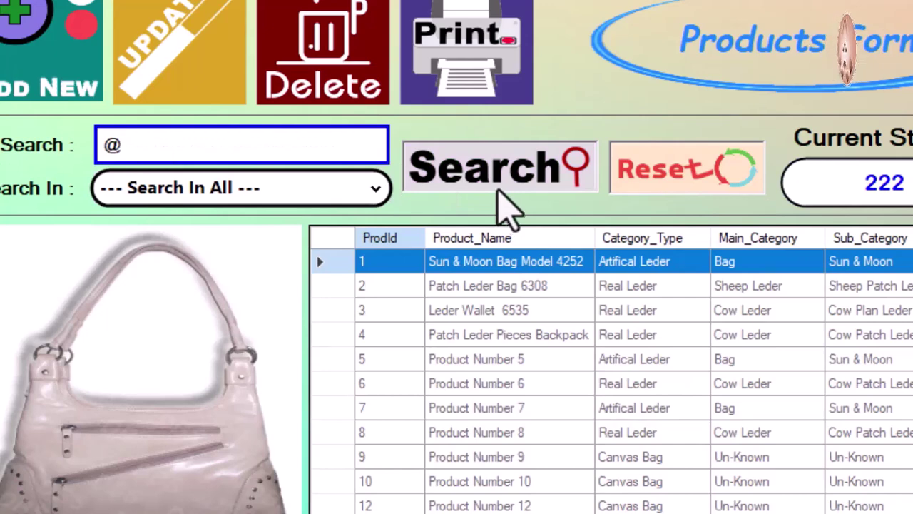
pyautogui.click(502, 183)
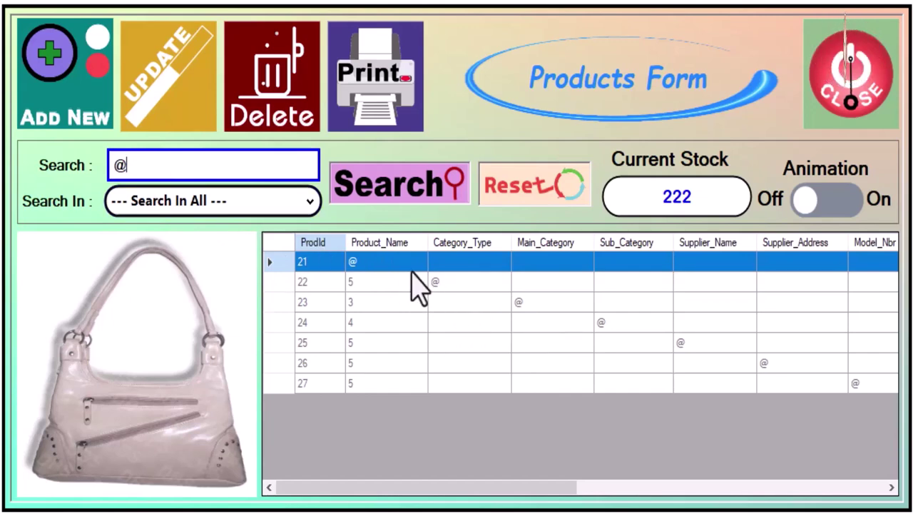
# Step: Search '@' within Main Category, then reset and search '@' across all columns
pyautogui.click(268, 202)
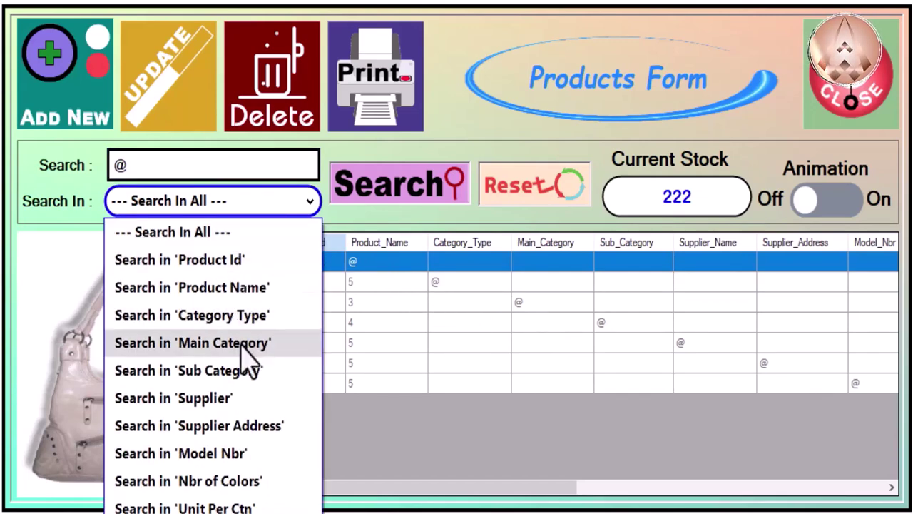
pyautogui.click(242, 349)
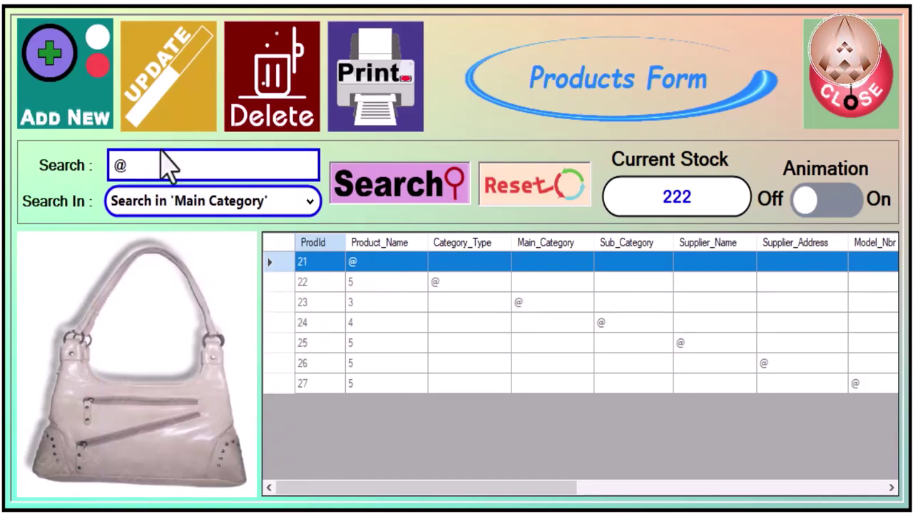
pyautogui.click(418, 193)
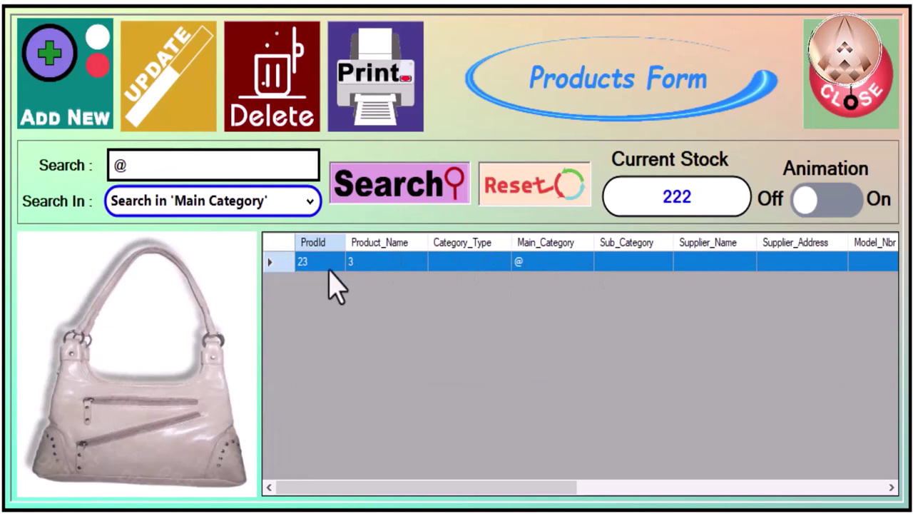
pyautogui.click(535, 194)
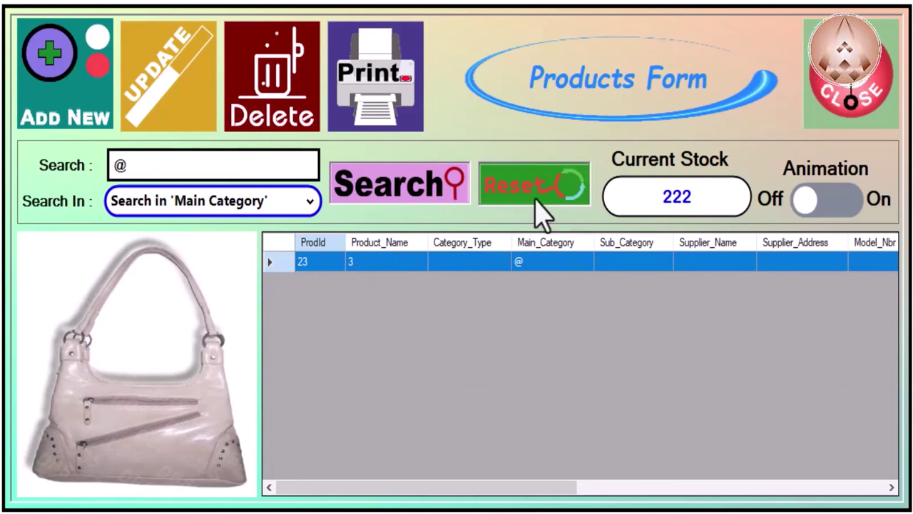
pyautogui.click(271, 170)
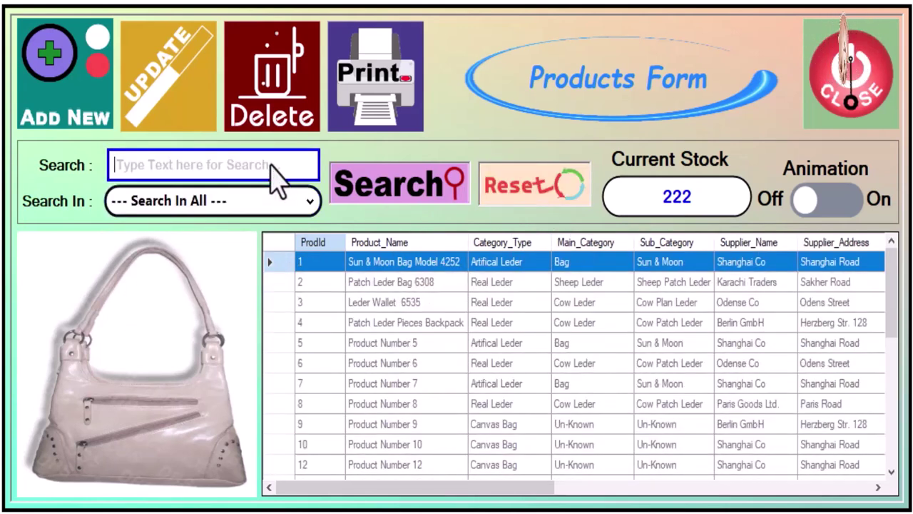
pyautogui.write('@')
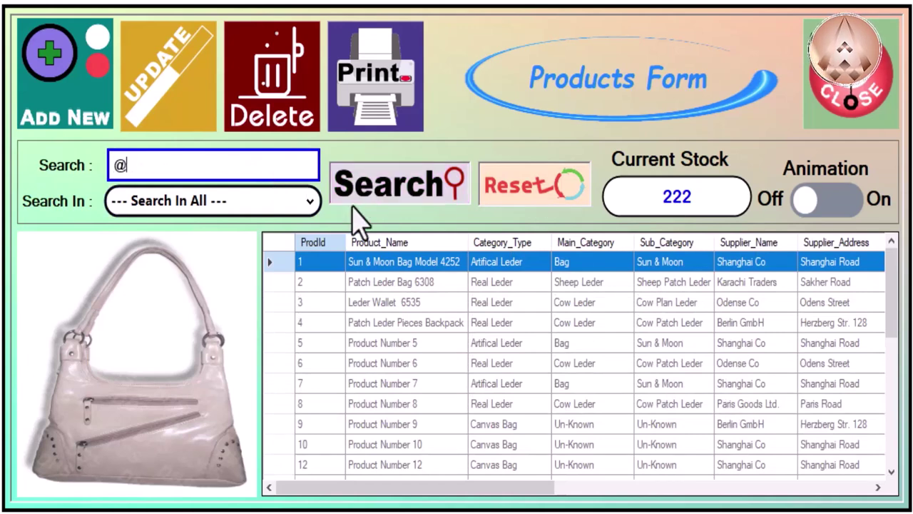
pyautogui.click(408, 190)
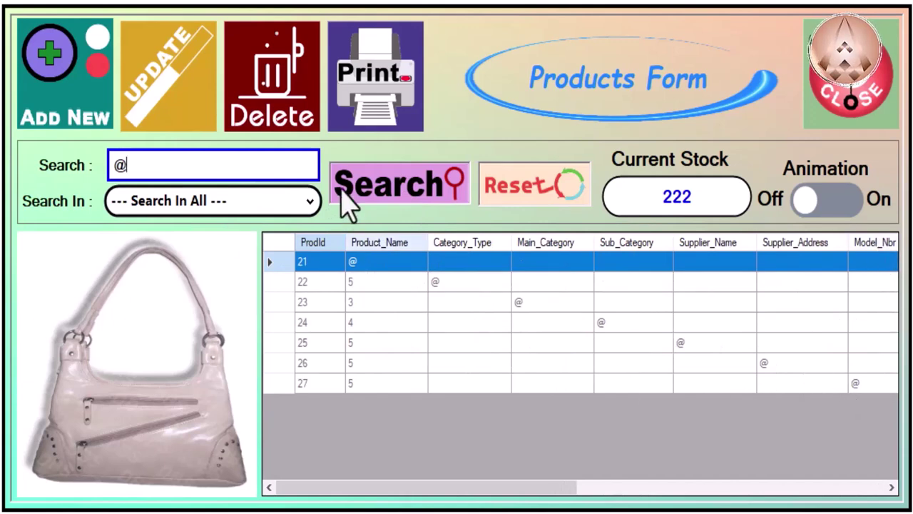
# Step: Limit the '@' search to Model Nbr, leaving only product 27
pyautogui.click(248, 202)
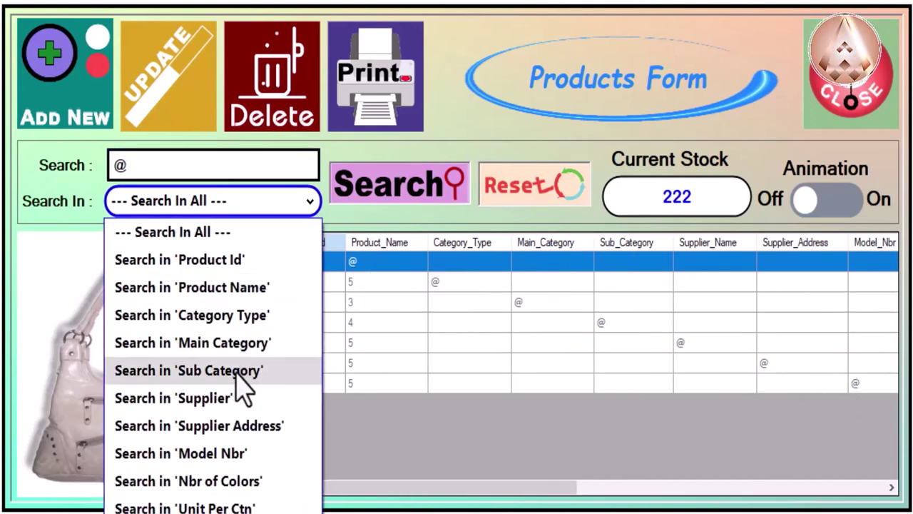
pyautogui.click(258, 463)
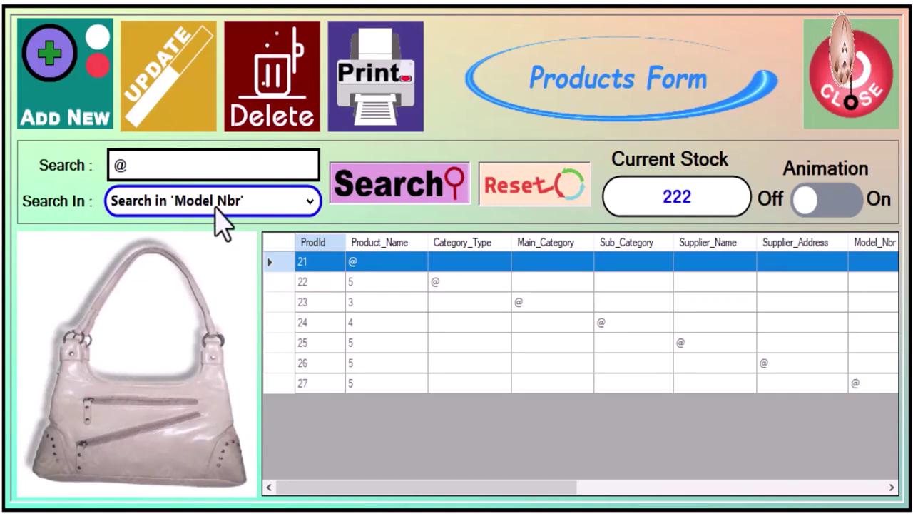
pyautogui.click(408, 191)
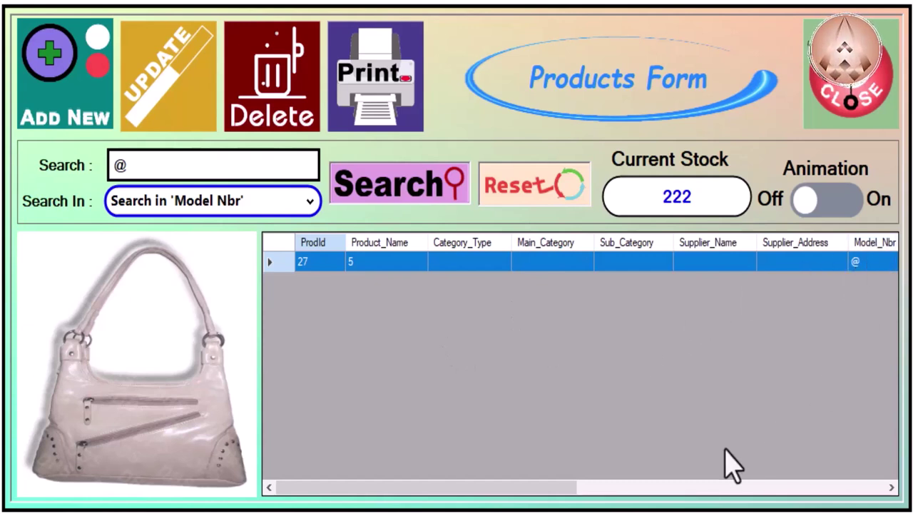
pyautogui.moveTo(481, 491); pyautogui.dragTo(357, 491)
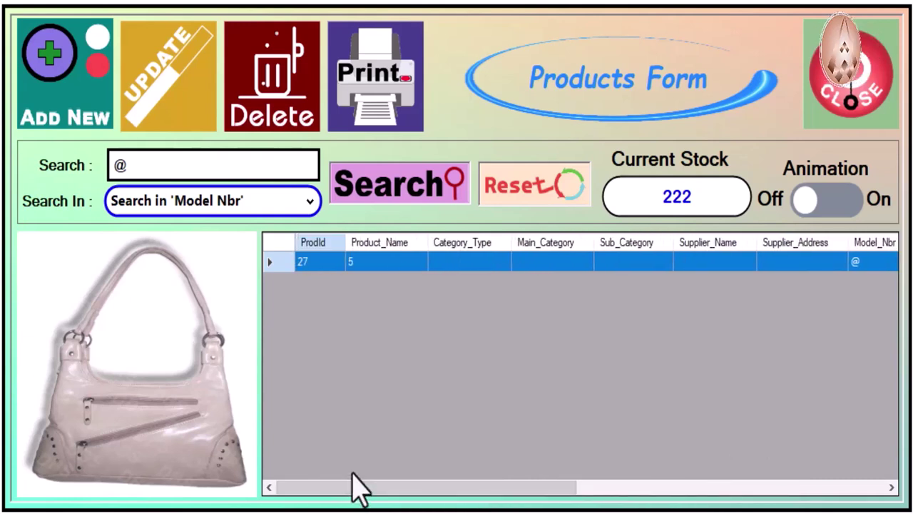
pyautogui.click(255, 207)
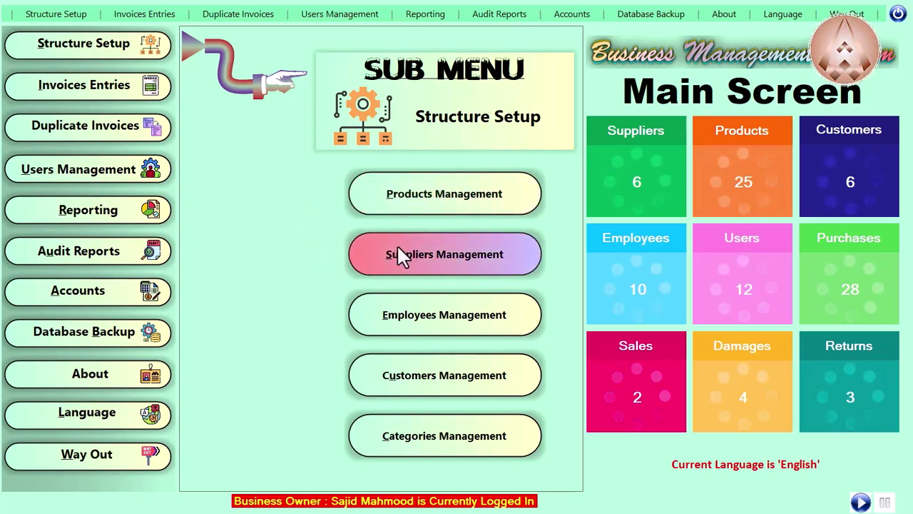
# Step: Open Suppliers Management from the Structure Setup sub menu to list the six suppliers
pyautogui.click(57, 16)
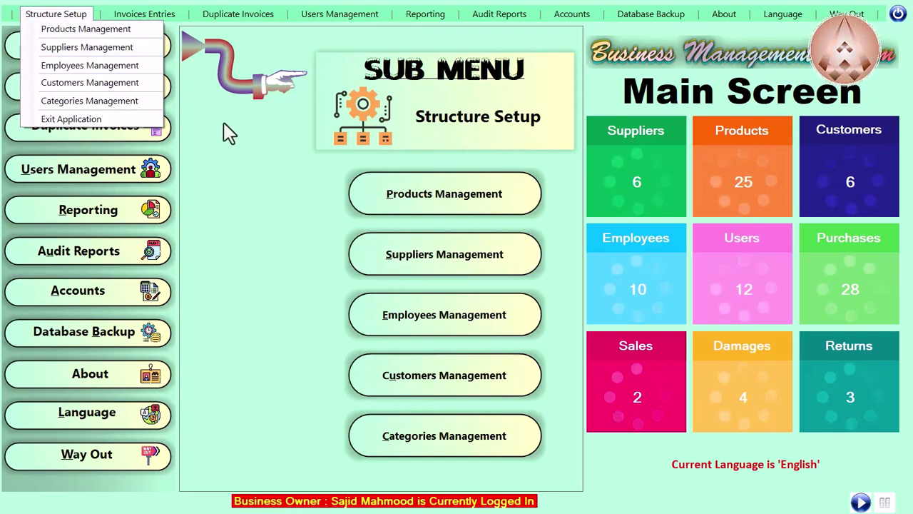
pyautogui.click(261, 191)
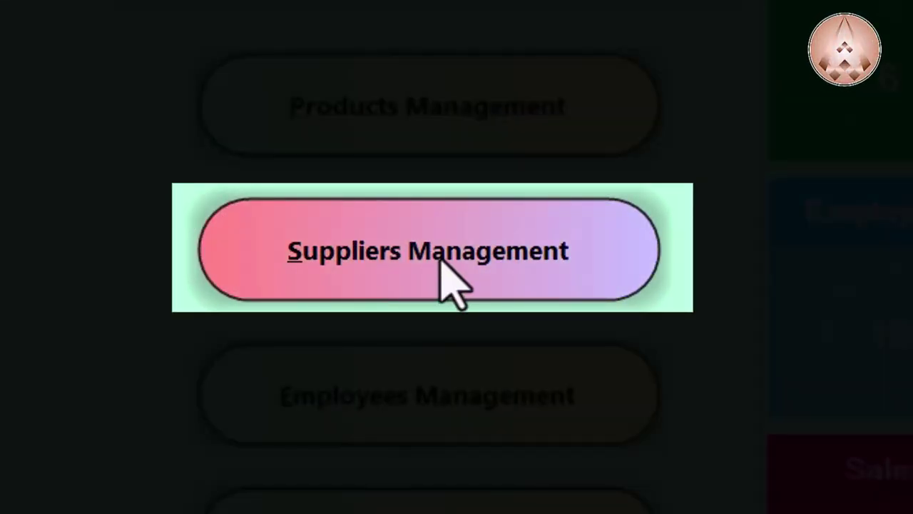
pyautogui.click(440, 260)
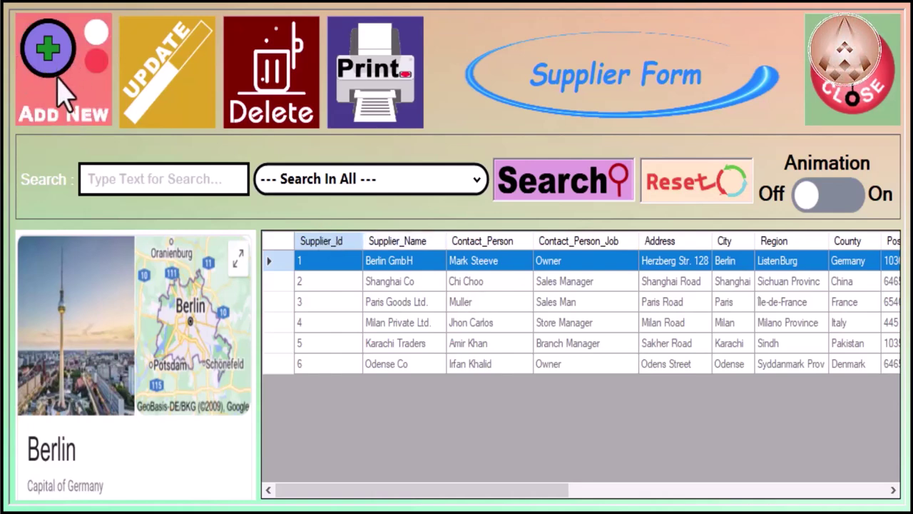
# Step: Start new supplier Id 8 and review the Country list and Region/City info notes
pyautogui.click(81, 125)
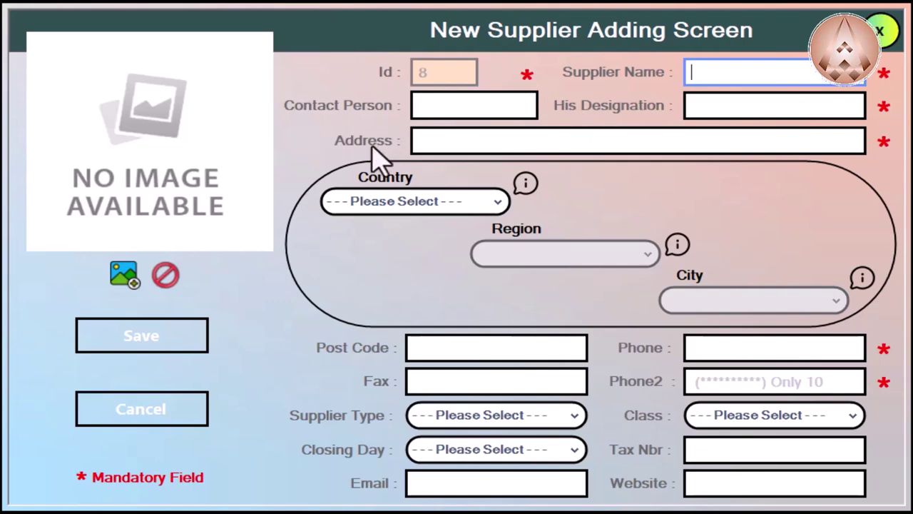
pyautogui.click(428, 201)
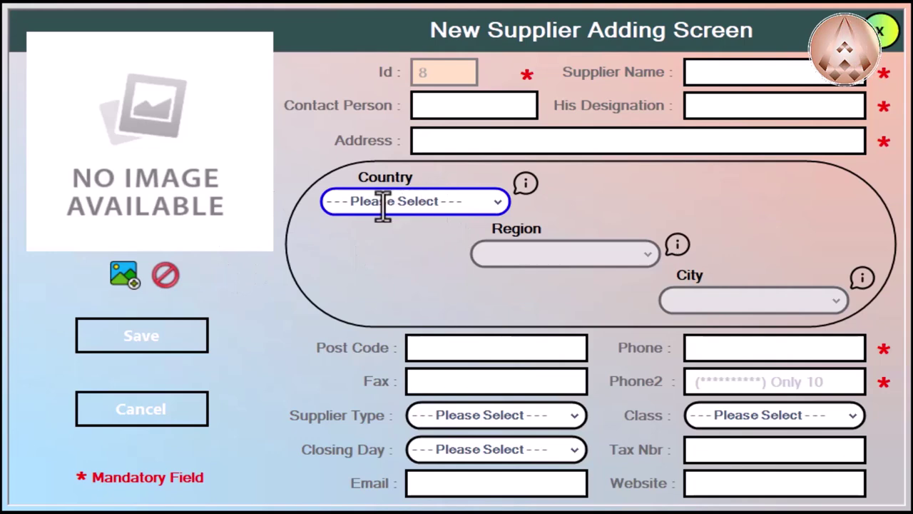
pyautogui.click(458, 201)
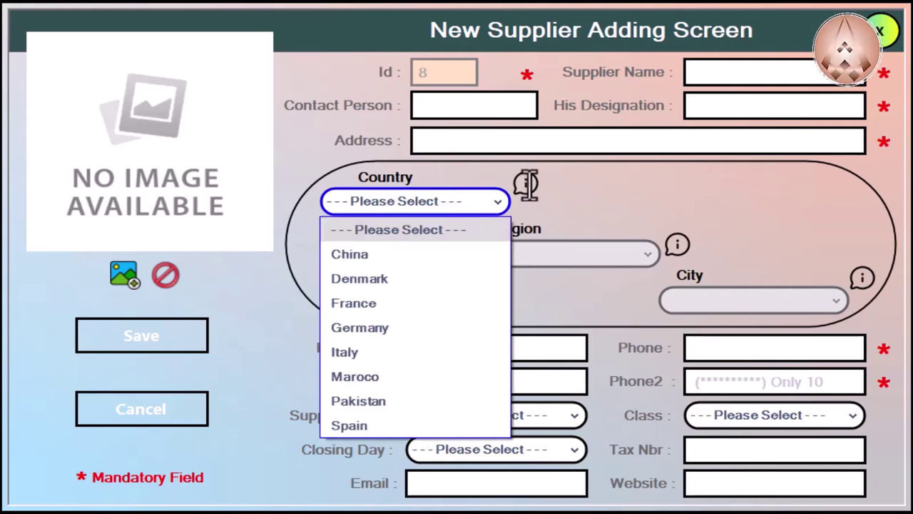
pyautogui.click(528, 185)
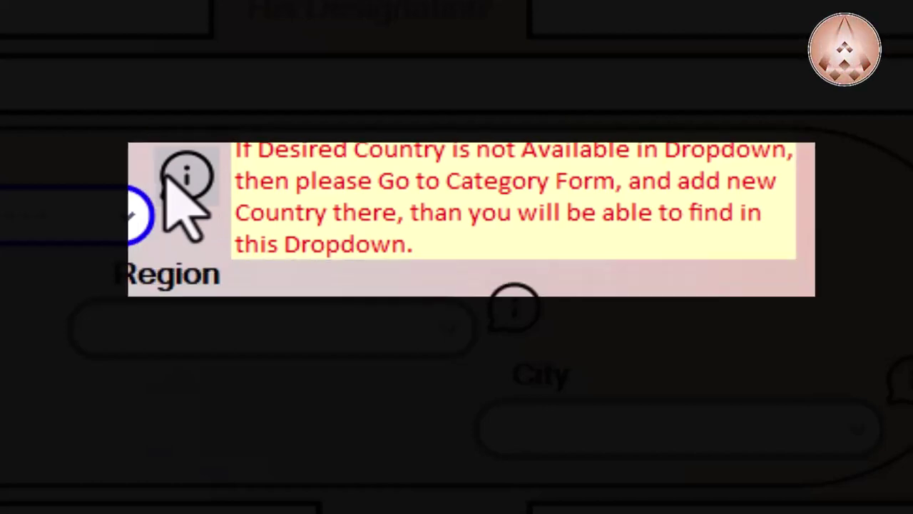
pyautogui.moveTo(503, 308)
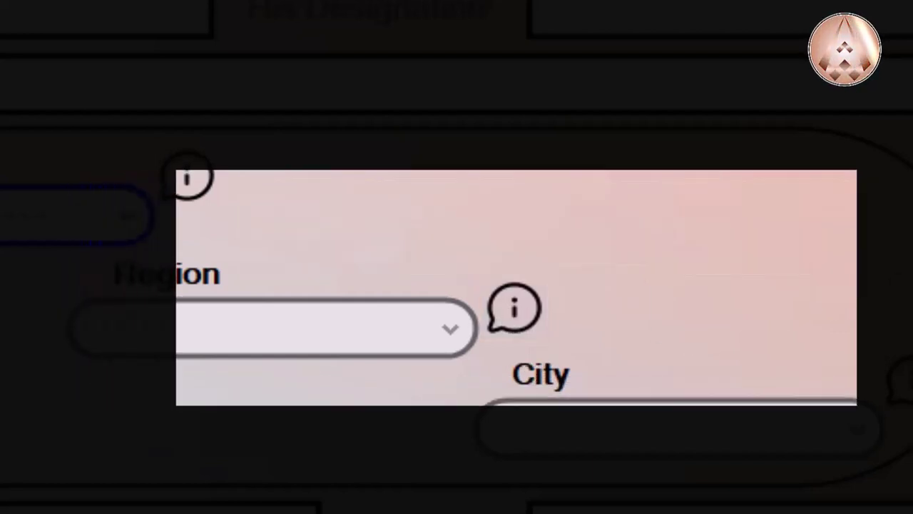
pyautogui.moveTo(898, 381)
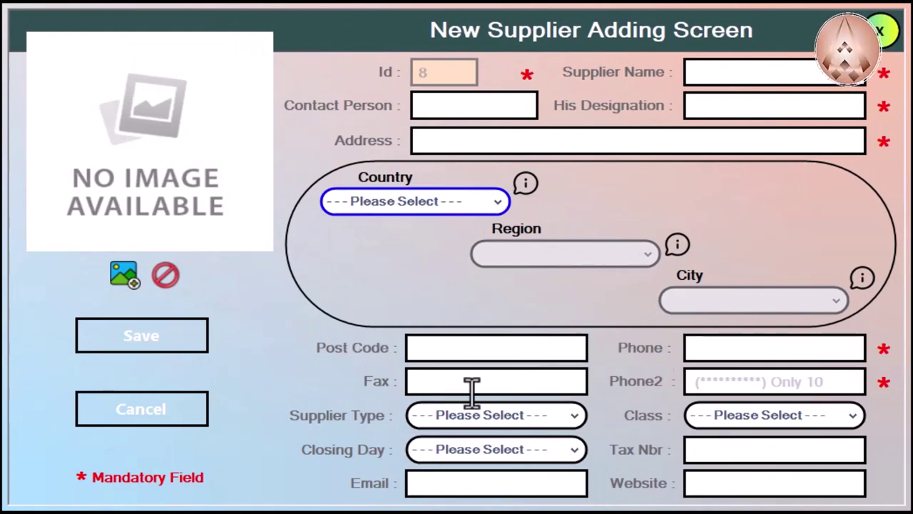
# Step: Review the supplier type, class and closing day dropdowns without choosing anything
pyautogui.click(540, 416)
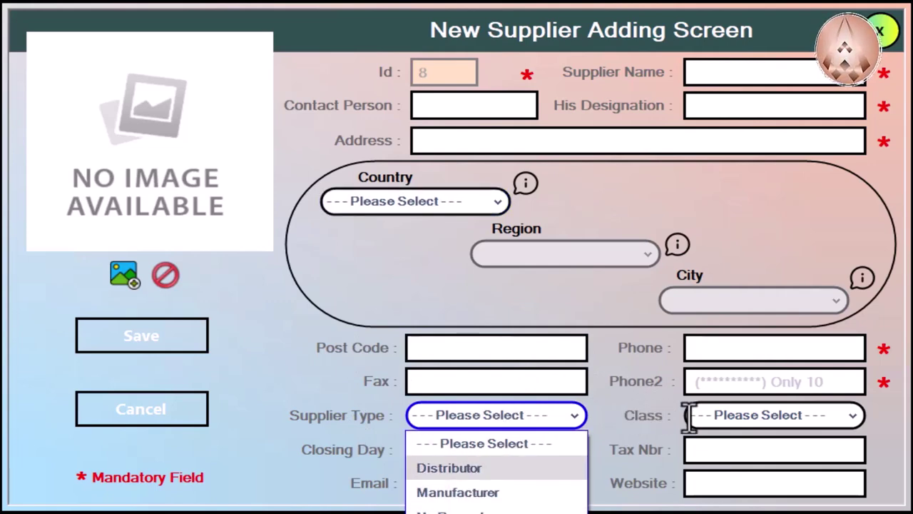
pyautogui.click(738, 416)
pyautogui.click(809, 415)
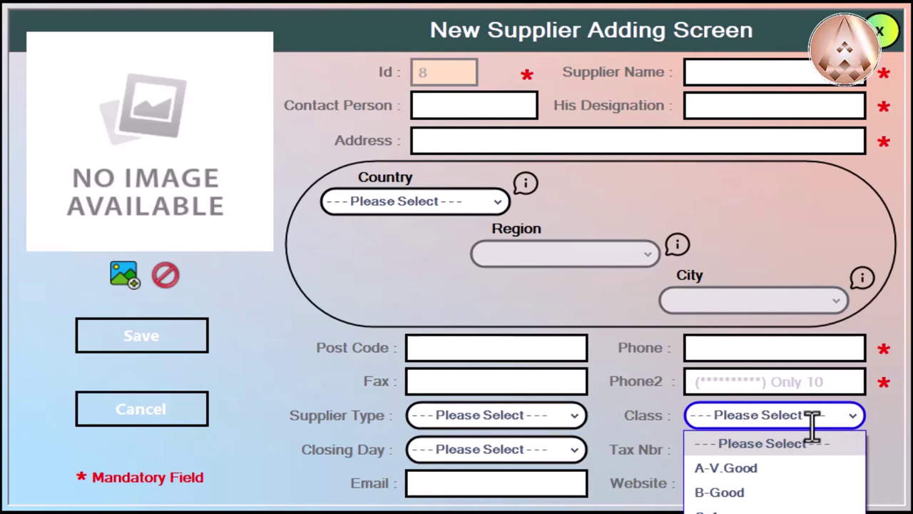
pyautogui.click(487, 448)
pyautogui.click(514, 449)
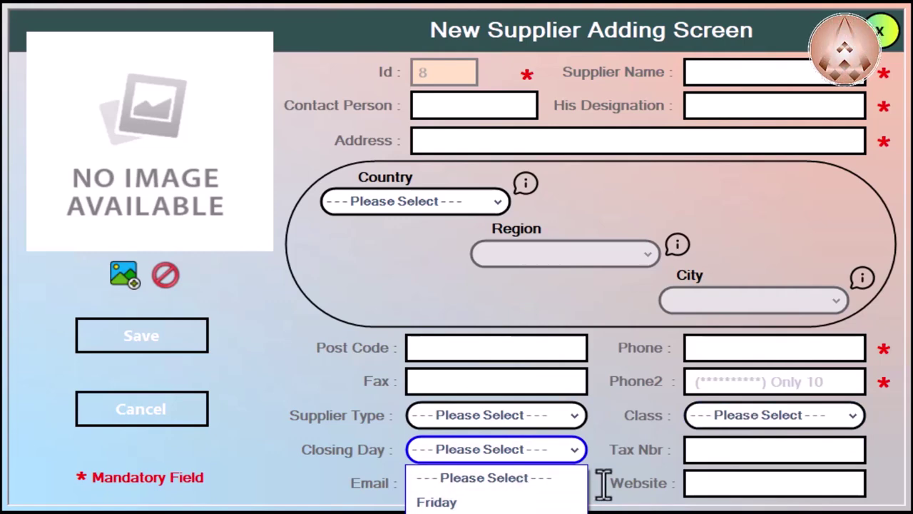
pyautogui.click(733, 452)
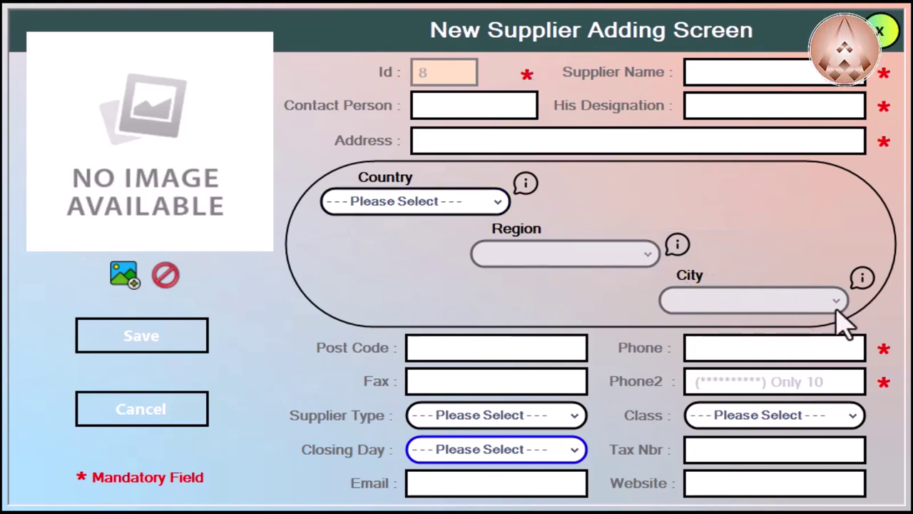
# Step: Enter supplier name 'Test Supplier', a contact person, and designation 'Manger'
pyautogui.click(717, 74)
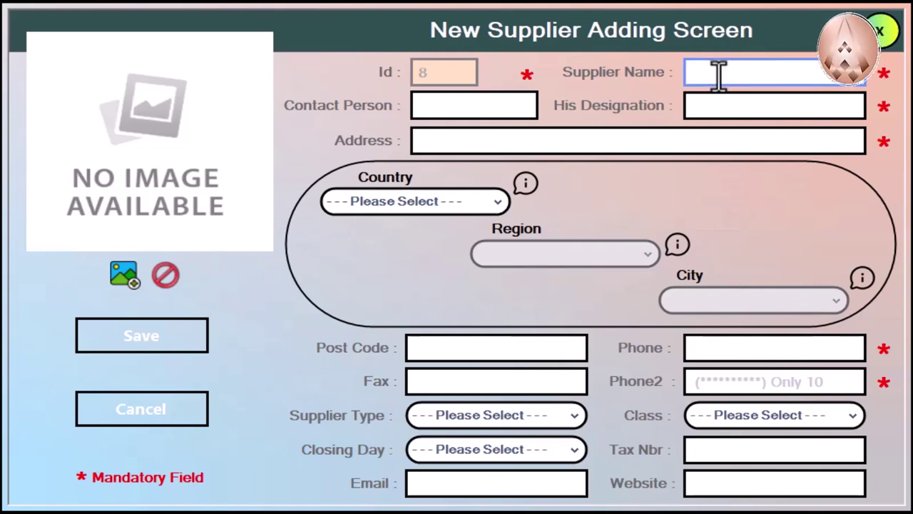
pyautogui.write('Test')
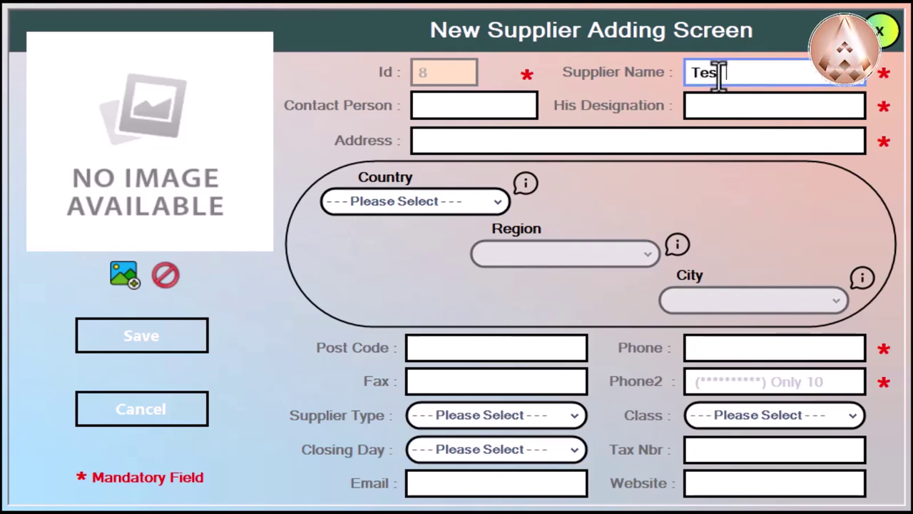
pyautogui.write(' Supplier')
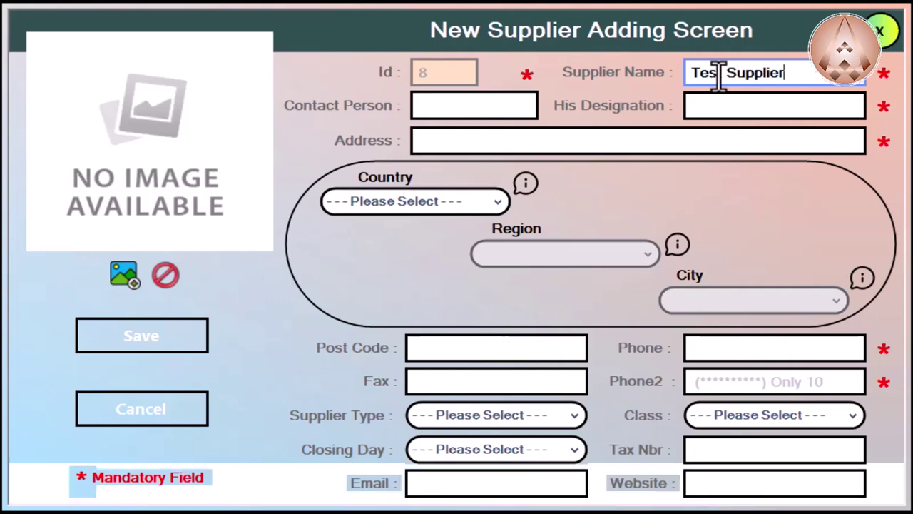
pyautogui.press('Tab')
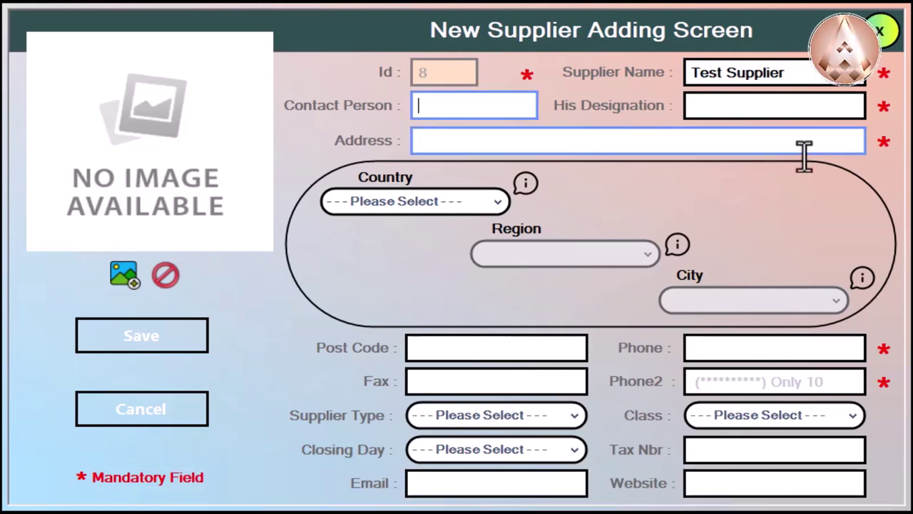
pyautogui.write('Any')
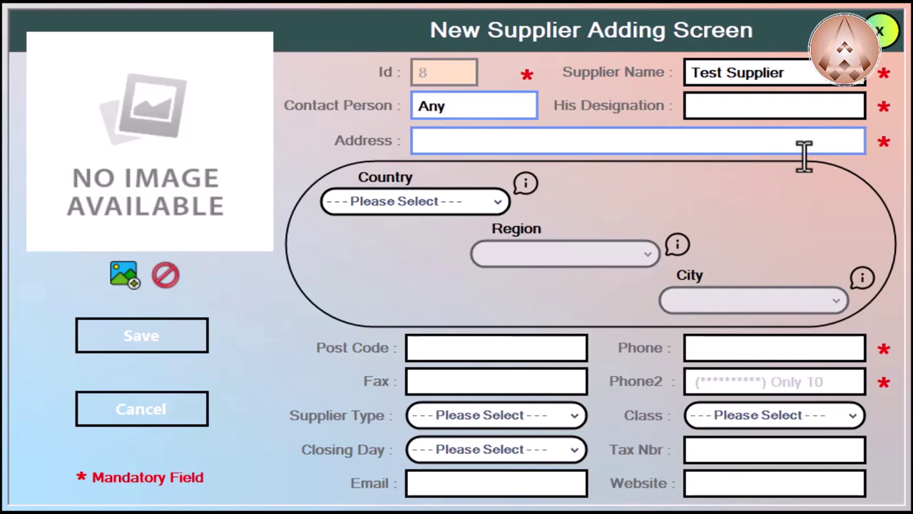
pyautogui.write(' Name')
pyautogui.press('Tab')
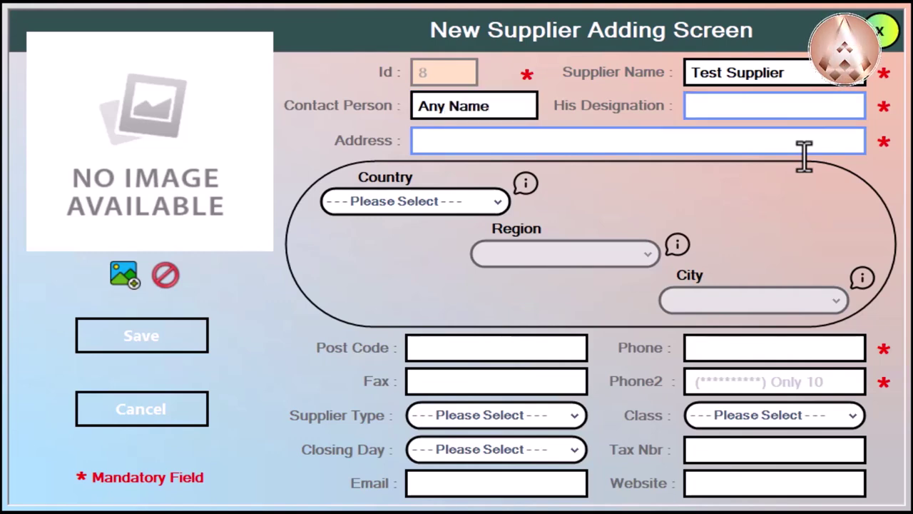
pyautogui.write('Manger')
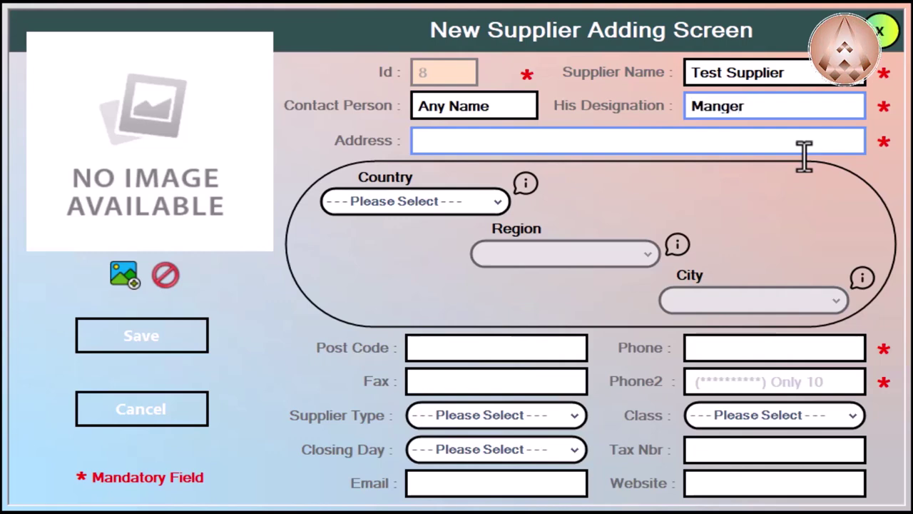
# Step: After the missing-address error, fill in 'some address' and save again
pyautogui.click(176, 347)
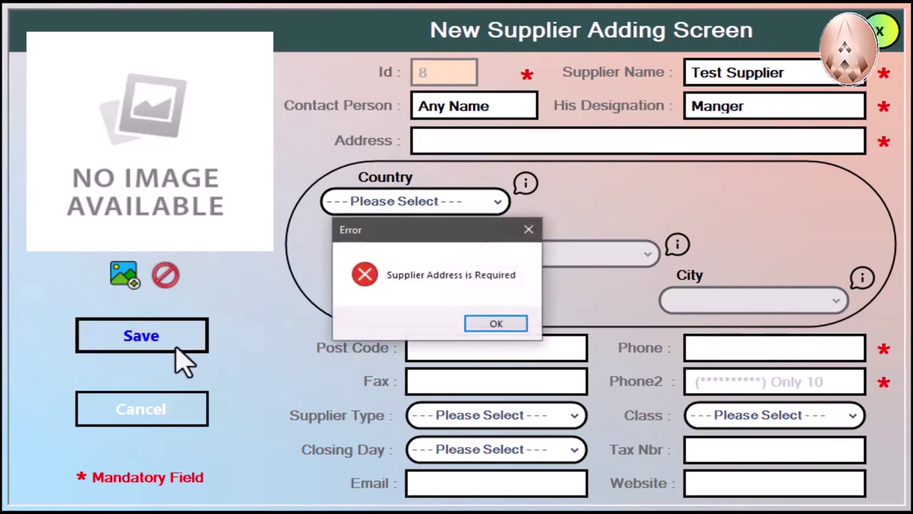
pyautogui.click(496, 325)
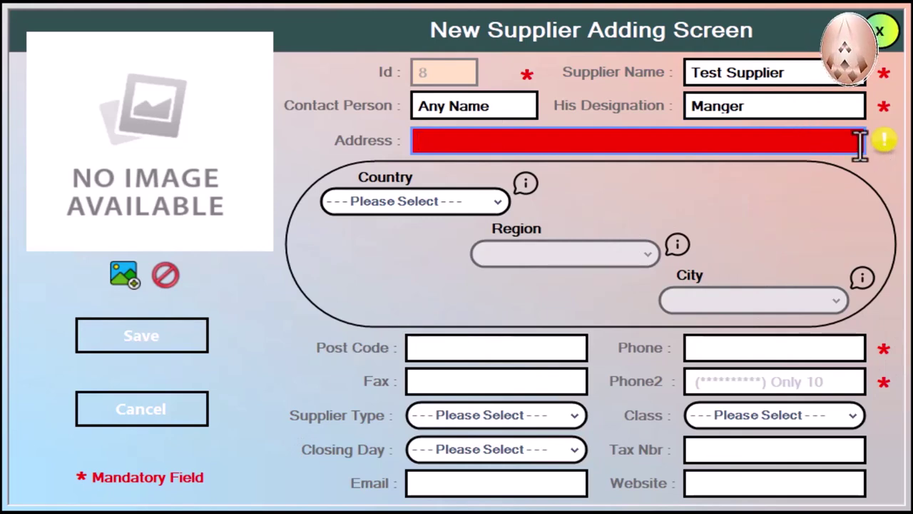
pyautogui.write('fasdfsdf')
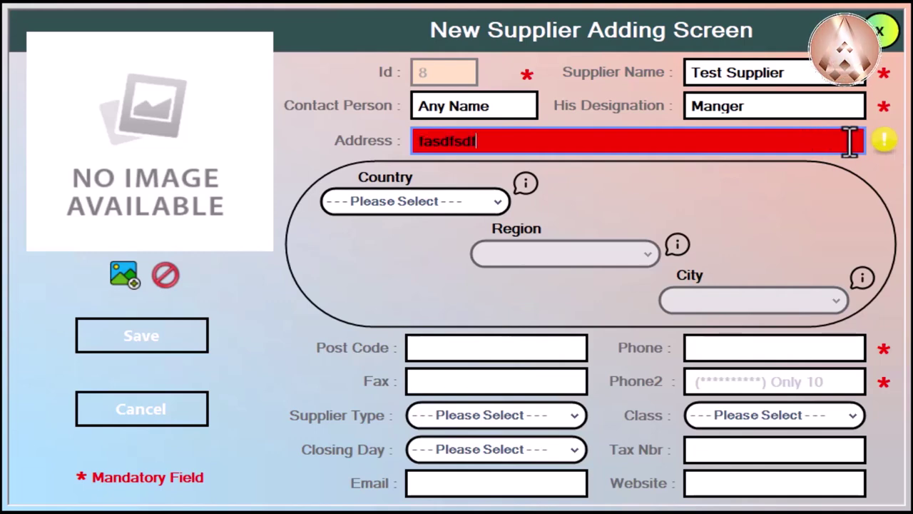
pyautogui.press('BackSpace')
pyautogui.press('BackSpace')
pyautogui.press('BackSpace')
pyautogui.press('BackSpace')
pyautogui.press('BackSpace')
pyautogui.press('BackSpace')
pyautogui.press('BackSpace')
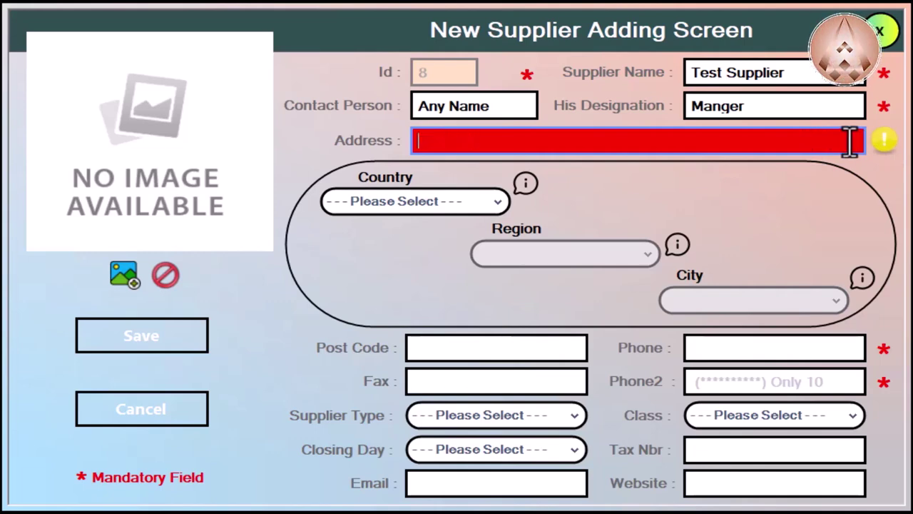
pyautogui.write('some a')
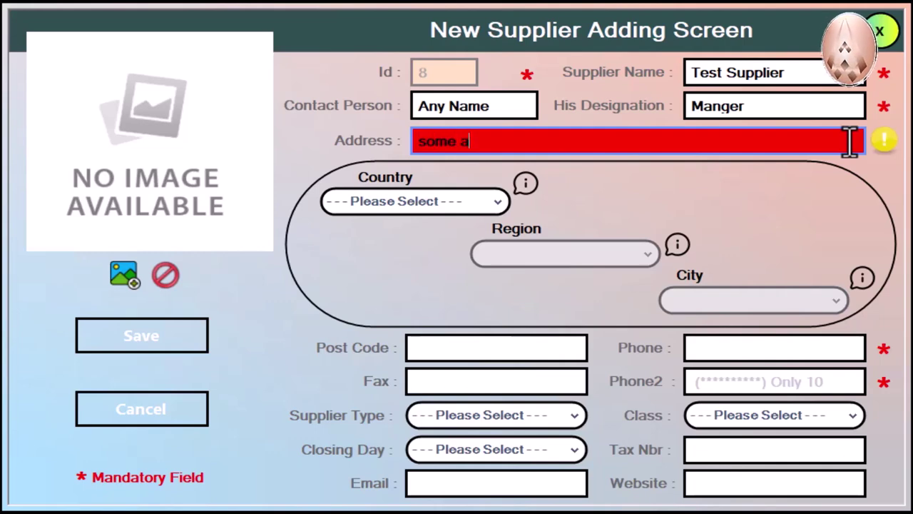
pyautogui.write('ddress')
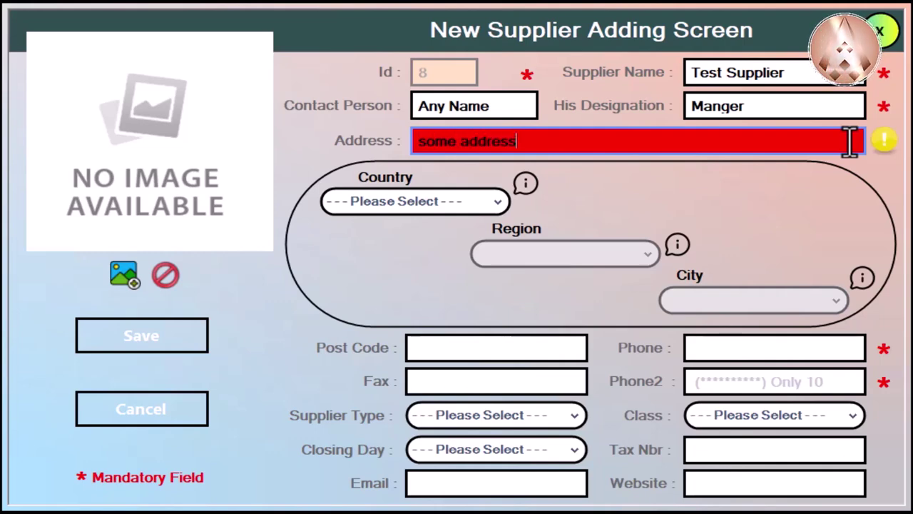
pyautogui.click(206, 341)
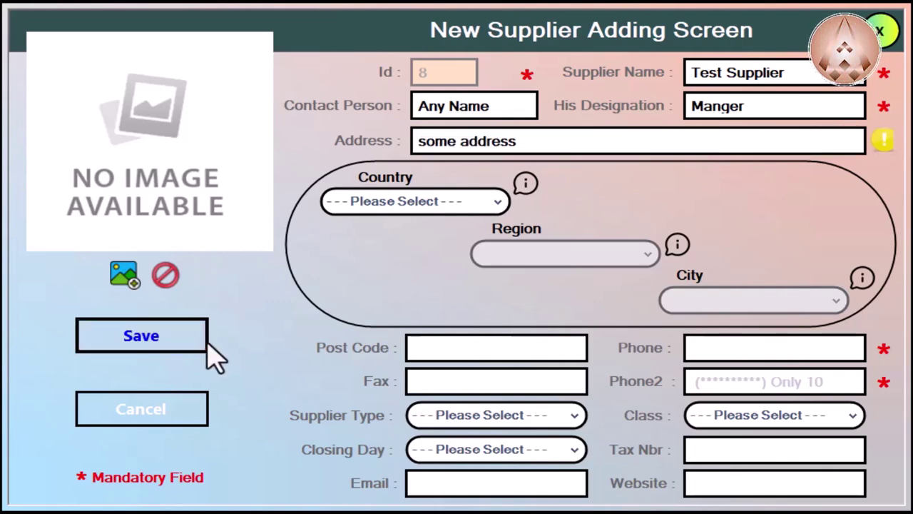
pyautogui.click(491, 325)
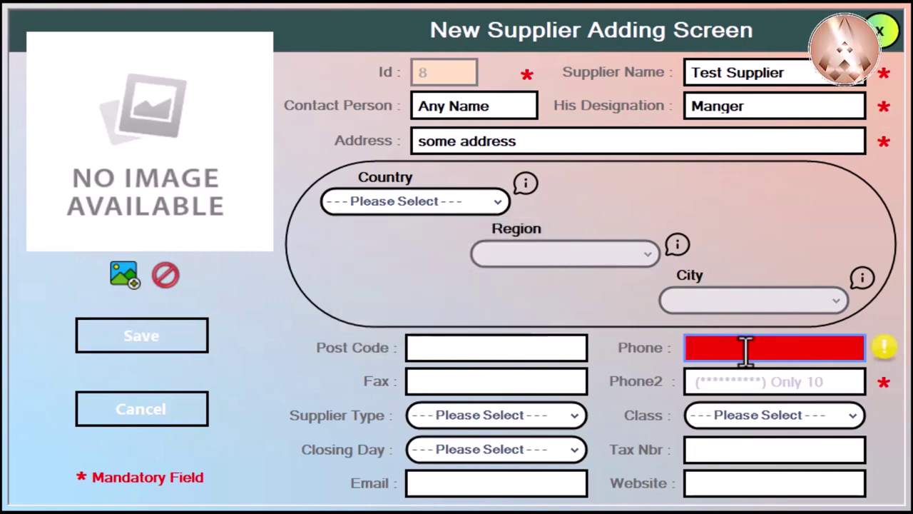
# Step: Enter phone 3333 and second phone 333333, then save supplier Id 8 successfully
pyautogui.press('a')
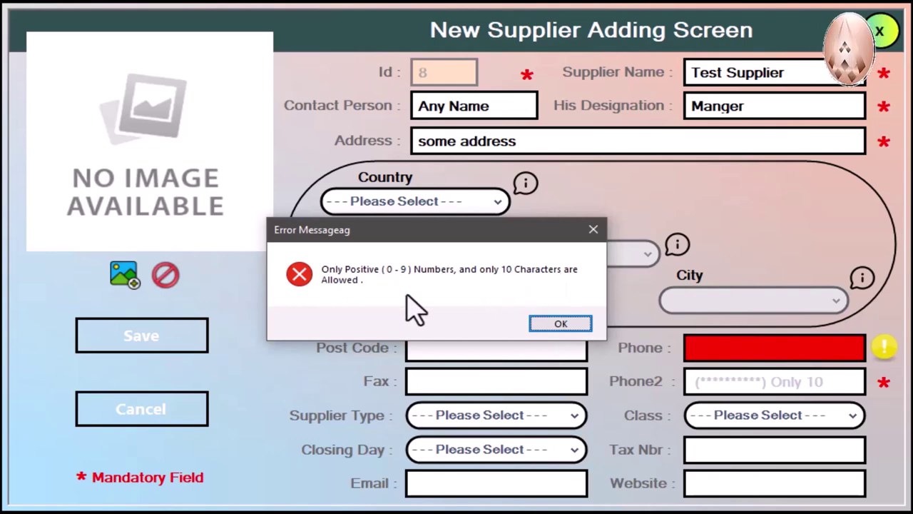
pyautogui.click(548, 325)
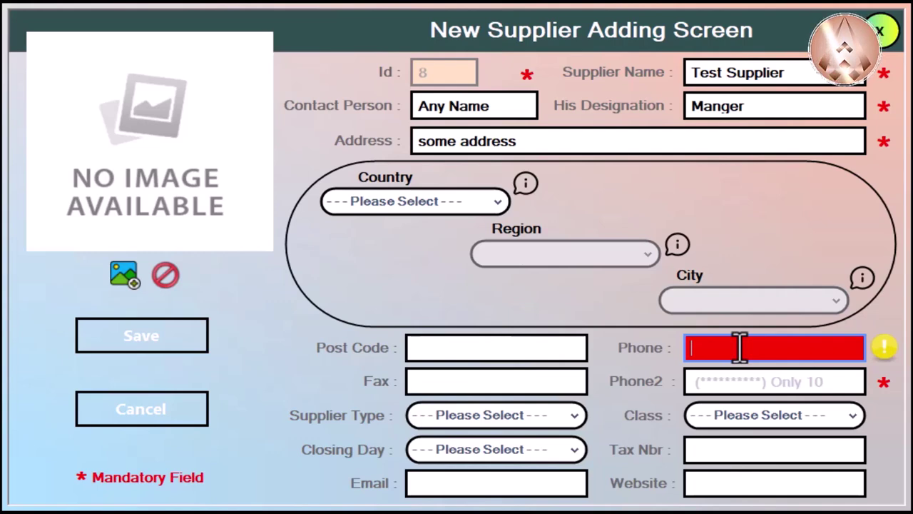
pyautogui.write('3333')
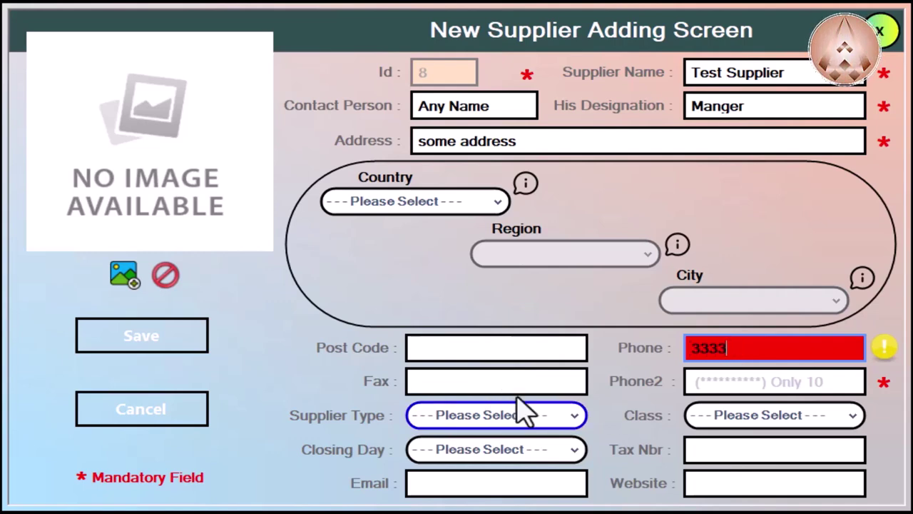
pyautogui.click(508, 381)
pyautogui.click(540, 350)
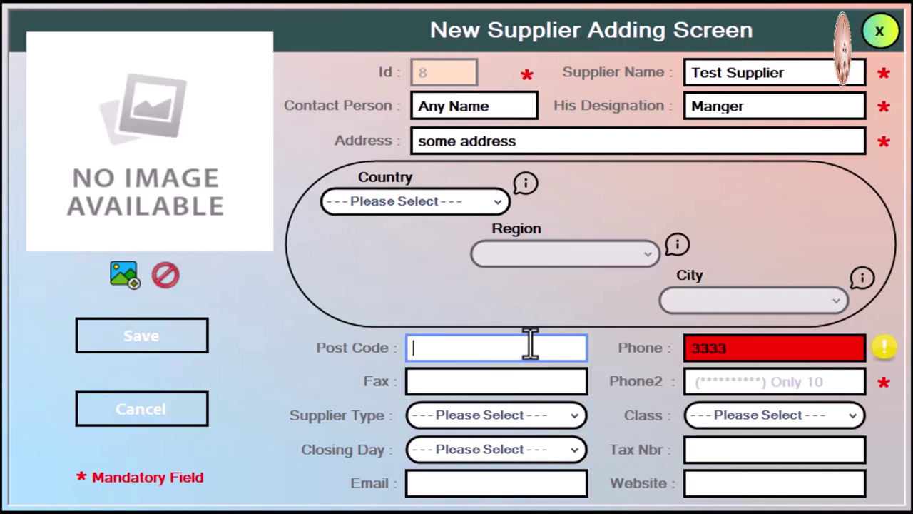
pyautogui.click(729, 386)
pyautogui.write('33')
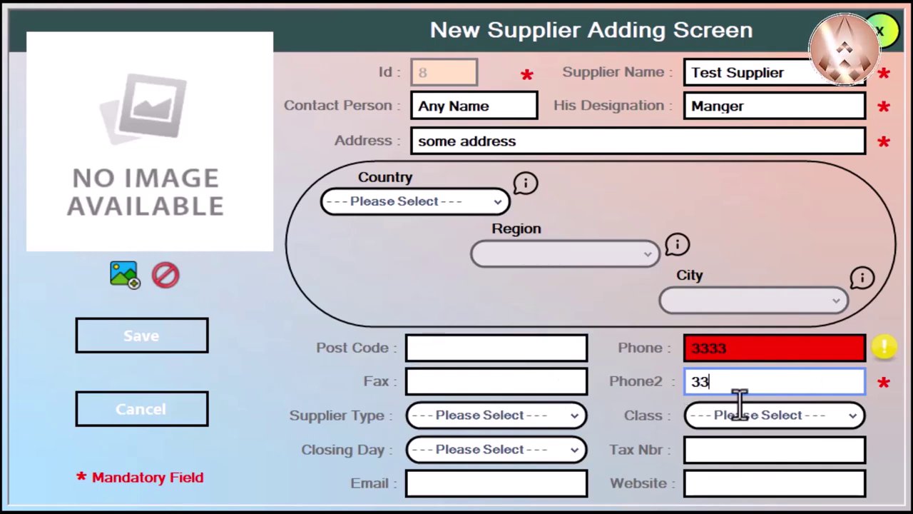
pyautogui.write('3333')
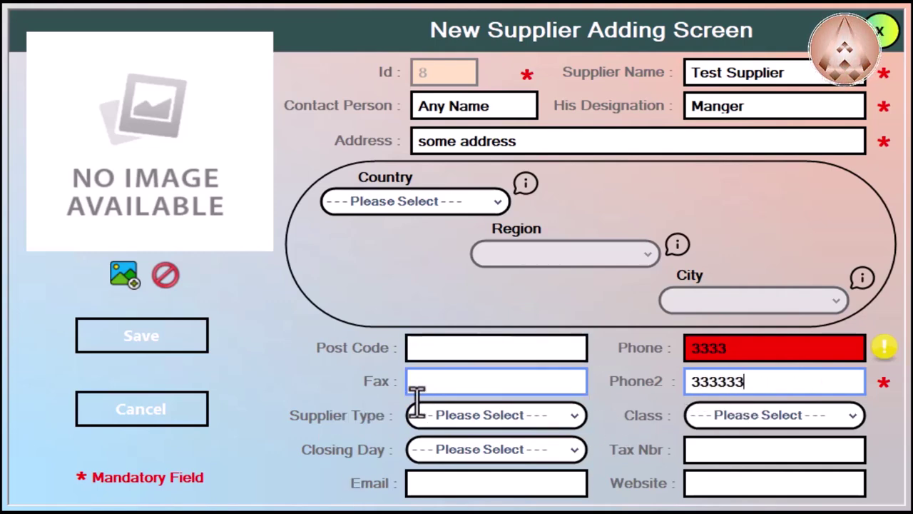
pyautogui.press('Tab')
pyautogui.click(151, 344)
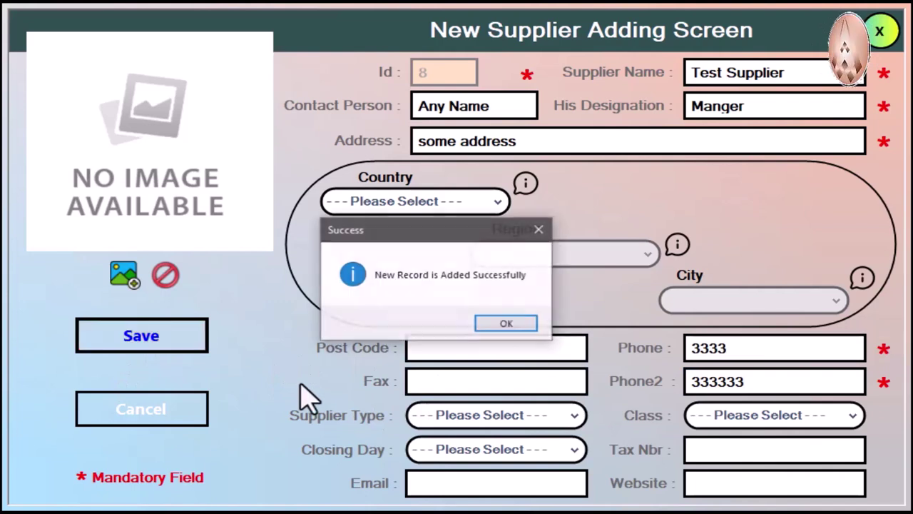
pyautogui.click(511, 324)
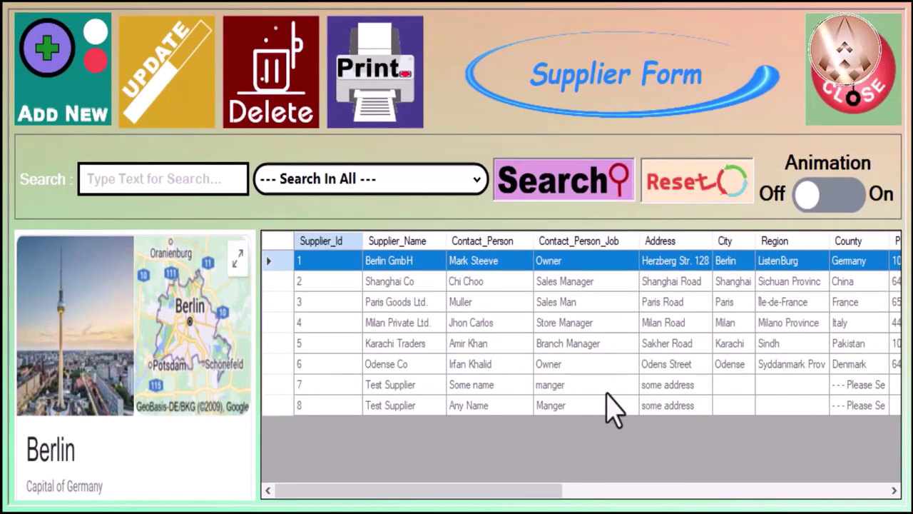
# Step: Delete the older Test Supplier record, Id 7, and confirm
pyautogui.click(320, 386)
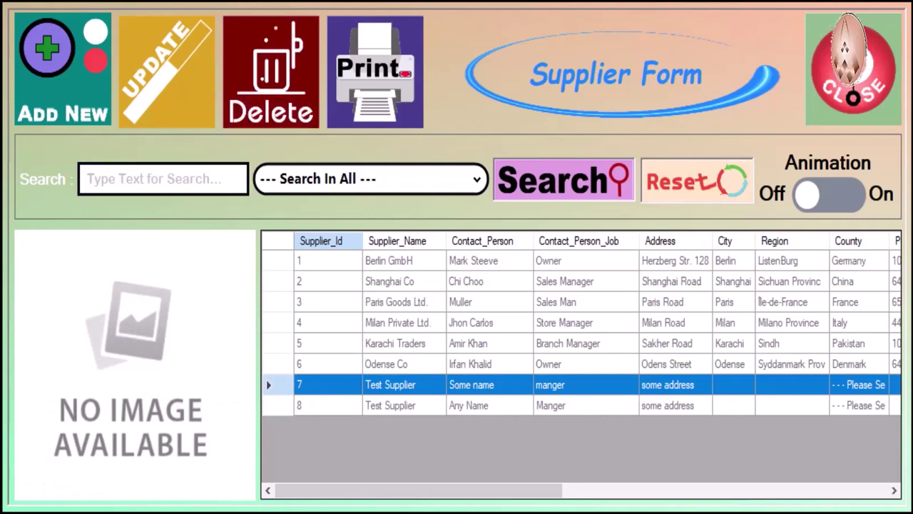
pyautogui.moveTo(519, 499); pyautogui.dragTo(225, 469)
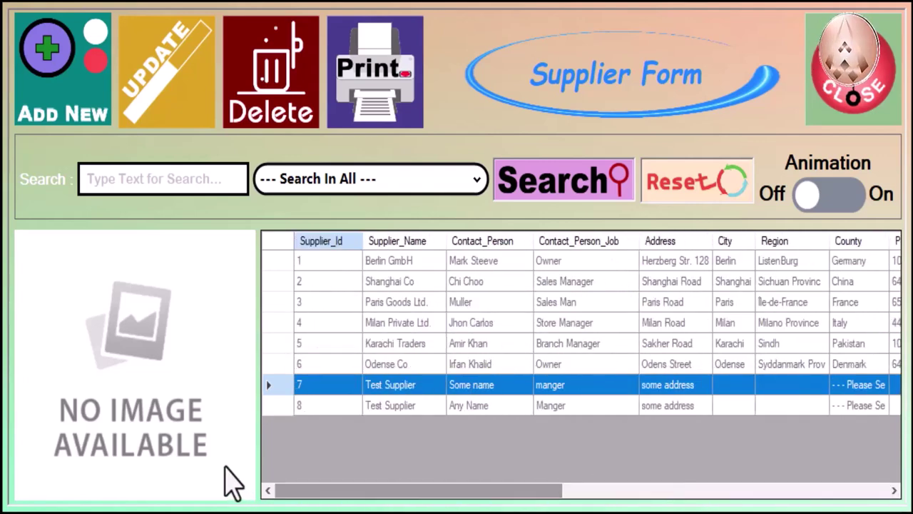
pyautogui.rightClick(363, 384)
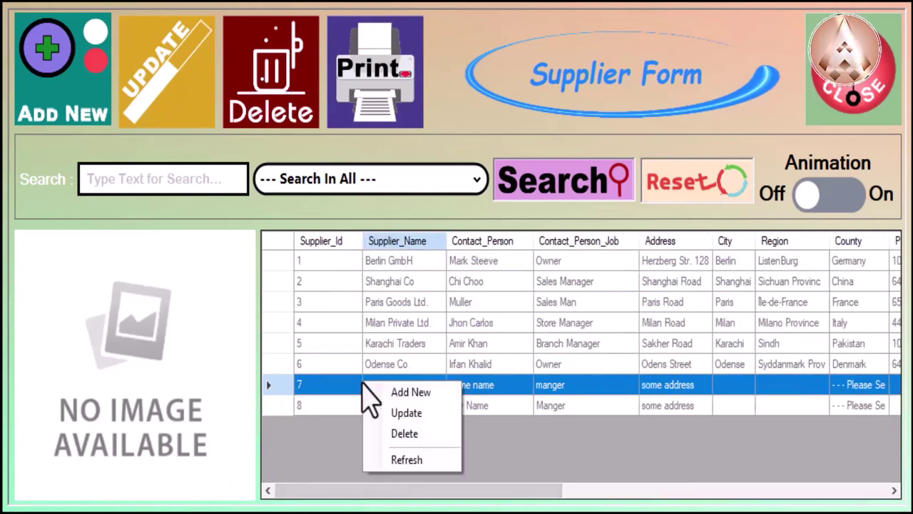
pyautogui.click(417, 436)
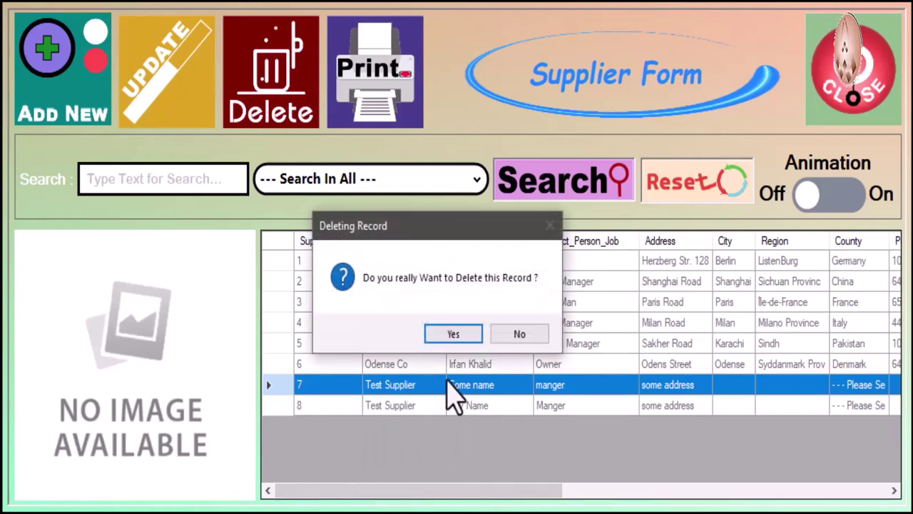
pyautogui.click(451, 333)
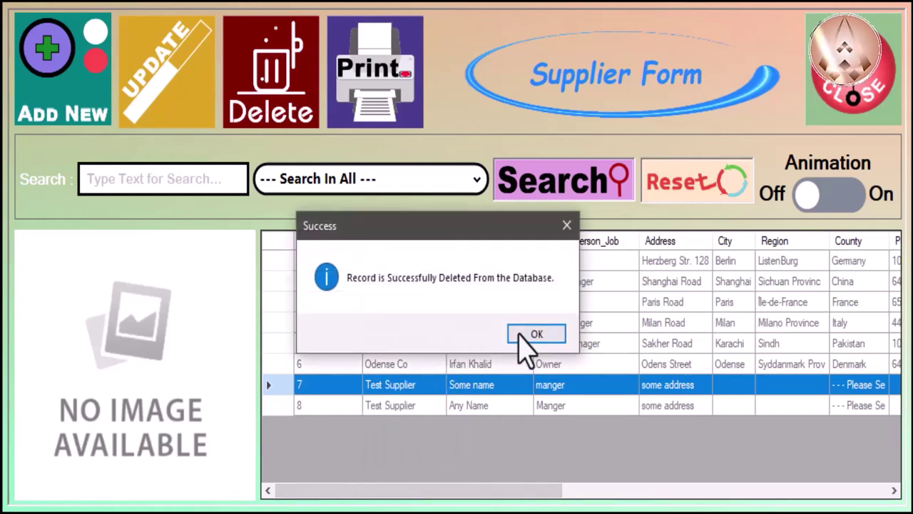
pyautogui.click(528, 335)
# Step: Open the remaining Test Supplier, Id 8, in the Supplier Updating Screen
pyautogui.rightClick(408, 391)
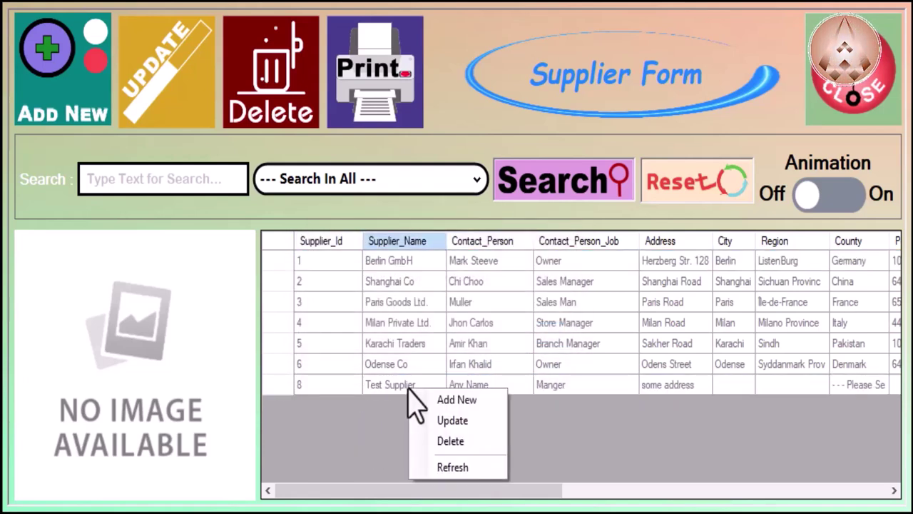
pyautogui.click(404, 389)
pyautogui.rightClick(398, 385)
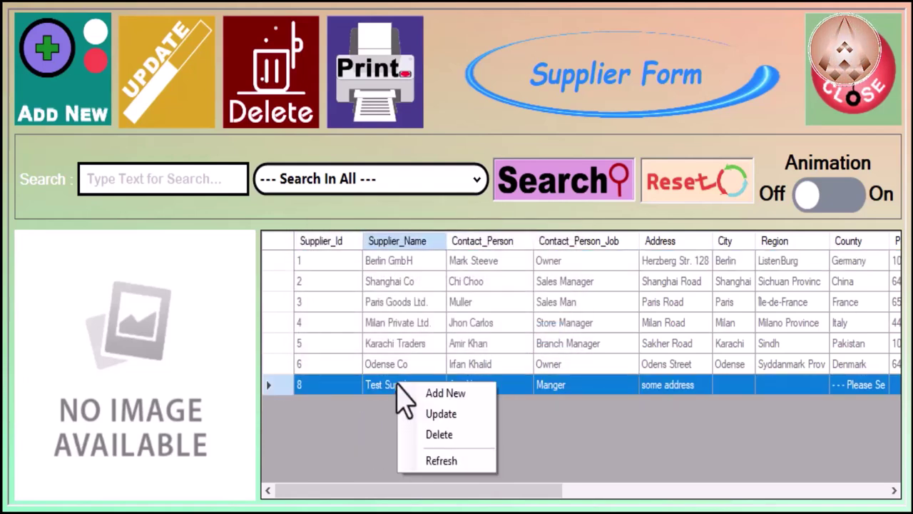
pyautogui.click(443, 419)
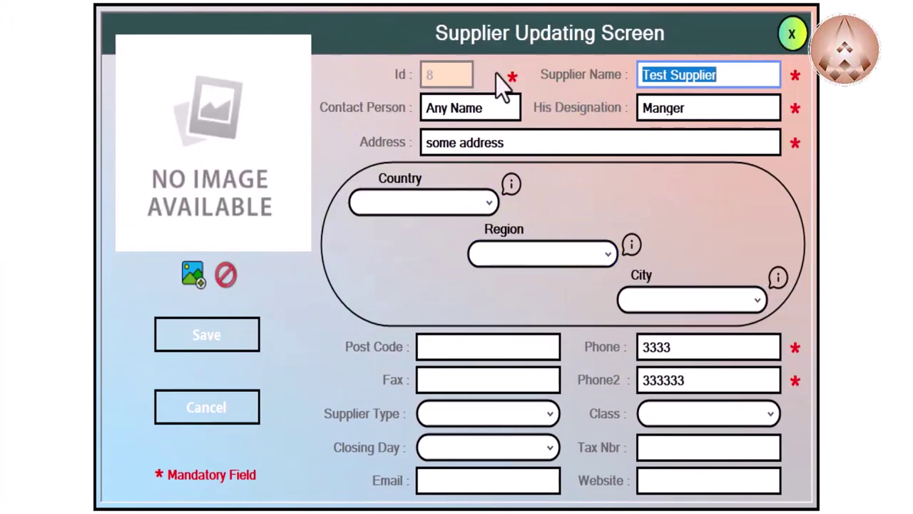
# Step: Cancel the Test Supplier update and view the Shanghai Co and Berlin GmbH records
pyautogui.click(789, 37)
pyautogui.click(528, 322)
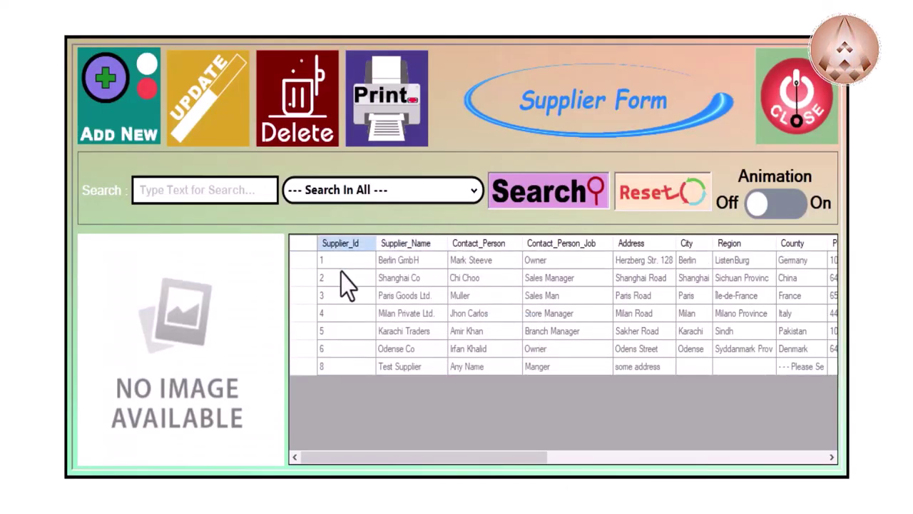
pyautogui.click(342, 277)
pyautogui.click(362, 264)
# Step: Review the Paris Goods Ltd. through Test Supplier records, then go to Employees Management
pyautogui.click(366, 282)
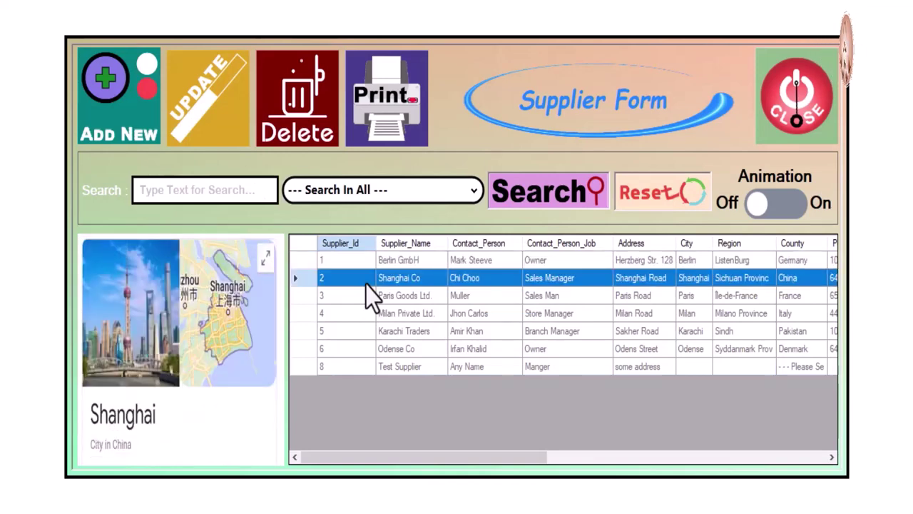
pyautogui.click(369, 295)
pyautogui.click(368, 314)
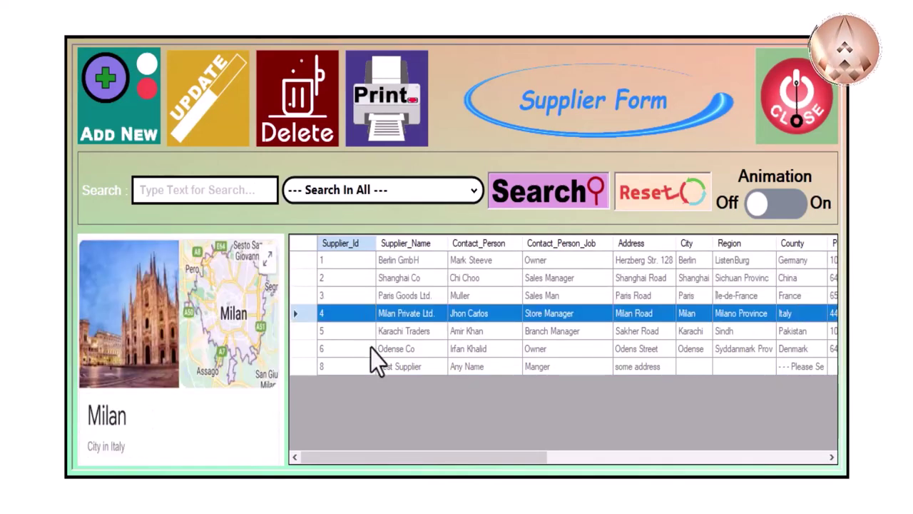
pyautogui.click(366, 332)
pyautogui.click(364, 349)
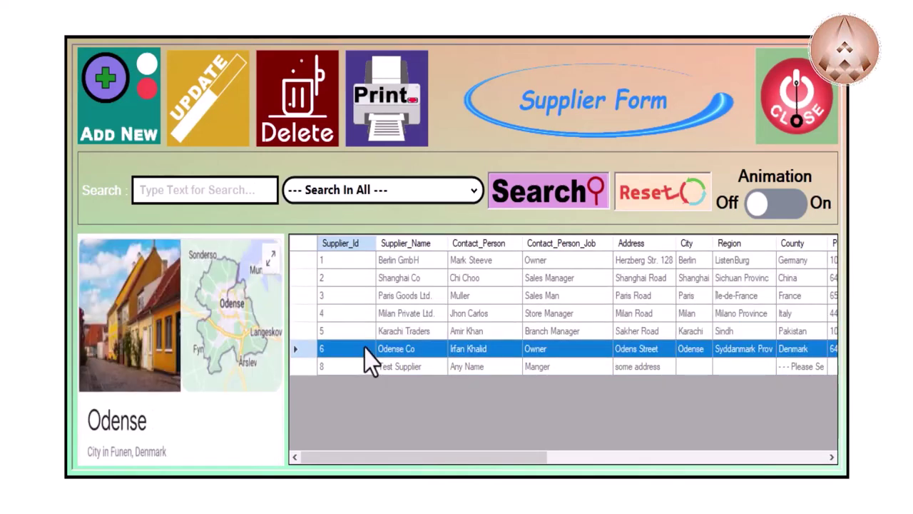
pyautogui.click(365, 370)
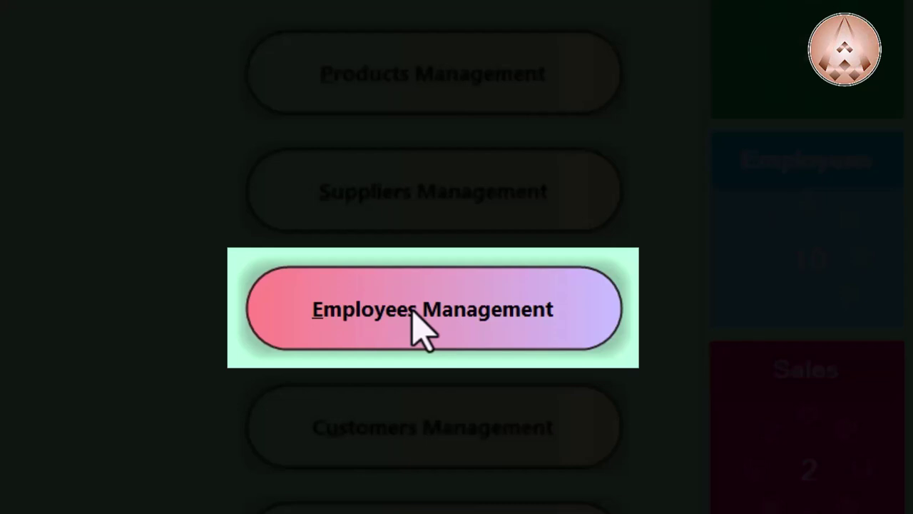
pyautogui.click(411, 311)
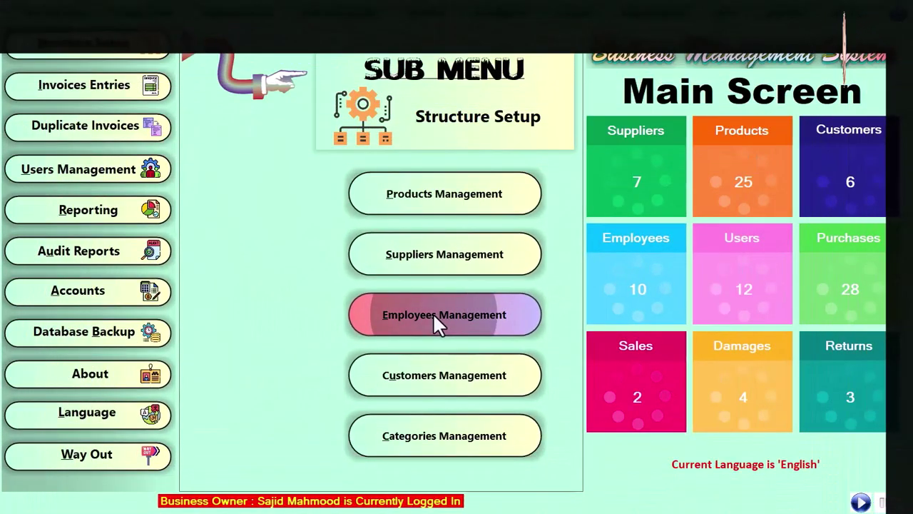
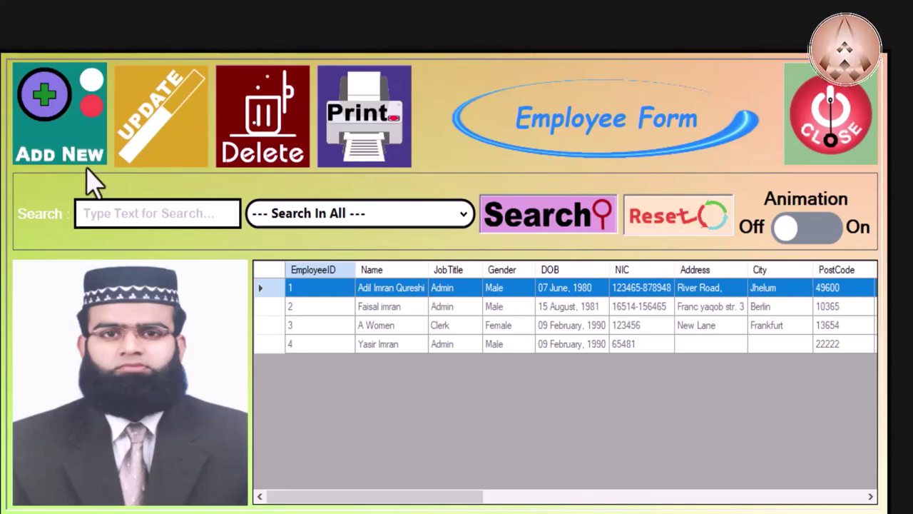
# Step: Open a new employee record (Id 5), viewing the Job Title and Gender lists without changing them
pyautogui.click(75, 163)
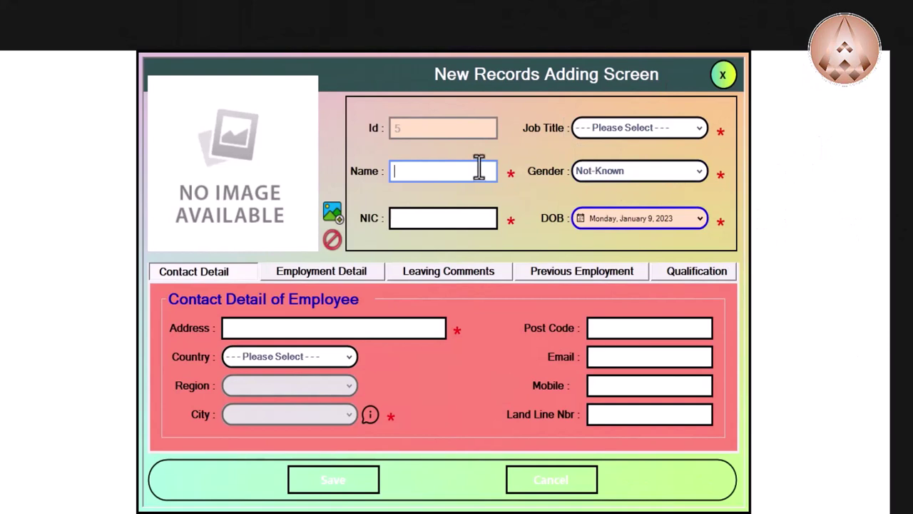
pyautogui.click(595, 127)
pyautogui.click(596, 127)
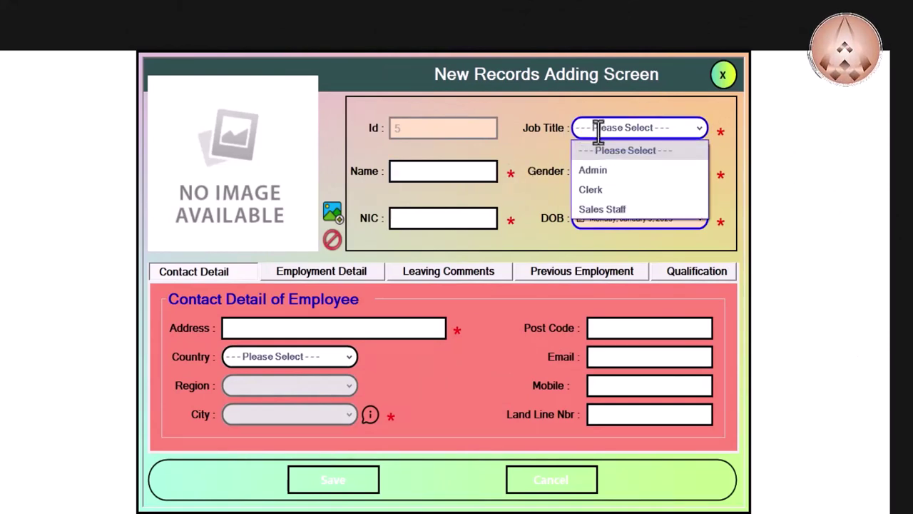
pyautogui.click(459, 175)
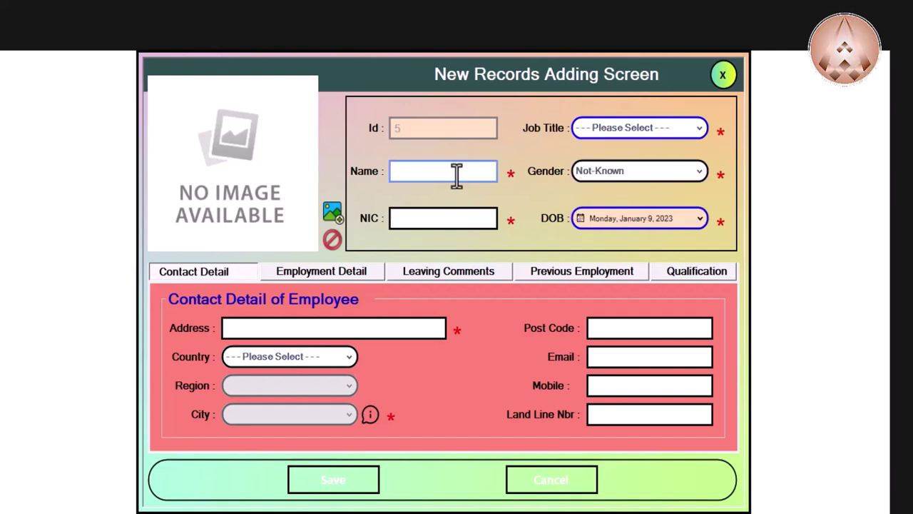
pyautogui.click(600, 171)
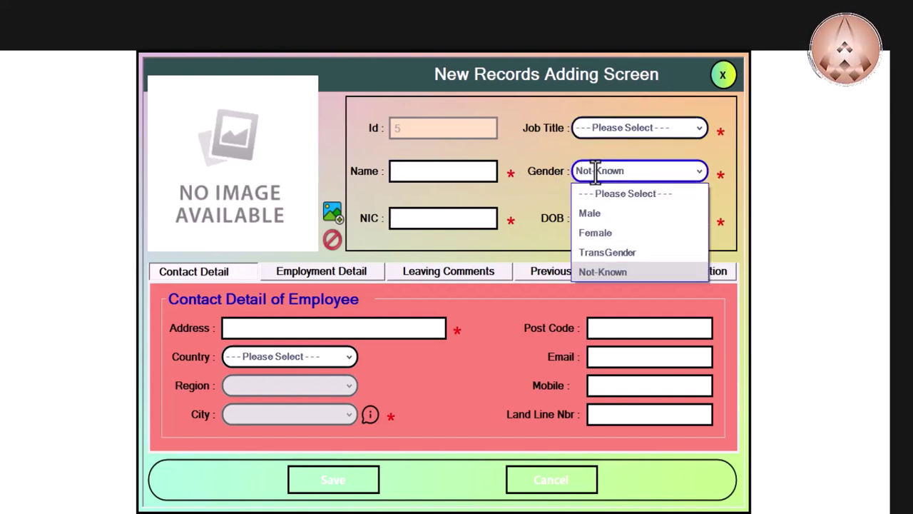
pyautogui.click(415, 219)
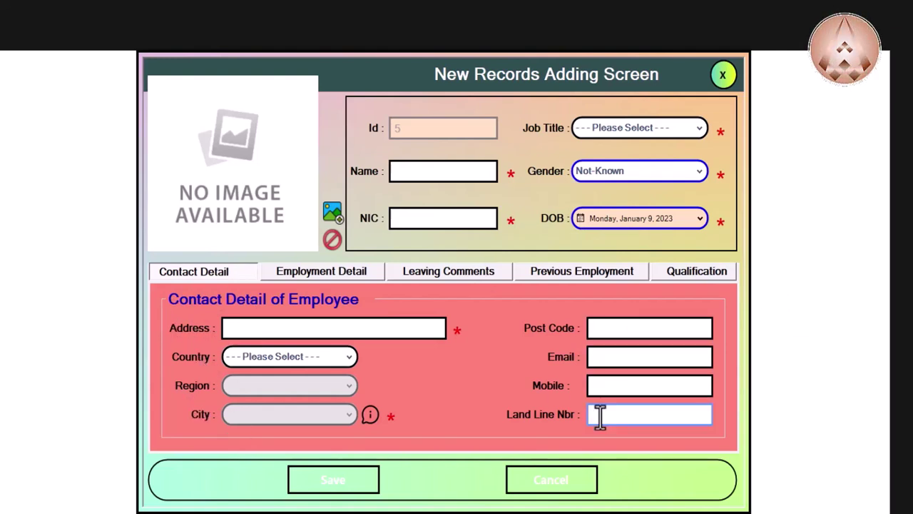
# Step: Set Has Left to Yes on the Employment Detail section
pyautogui.click(320, 277)
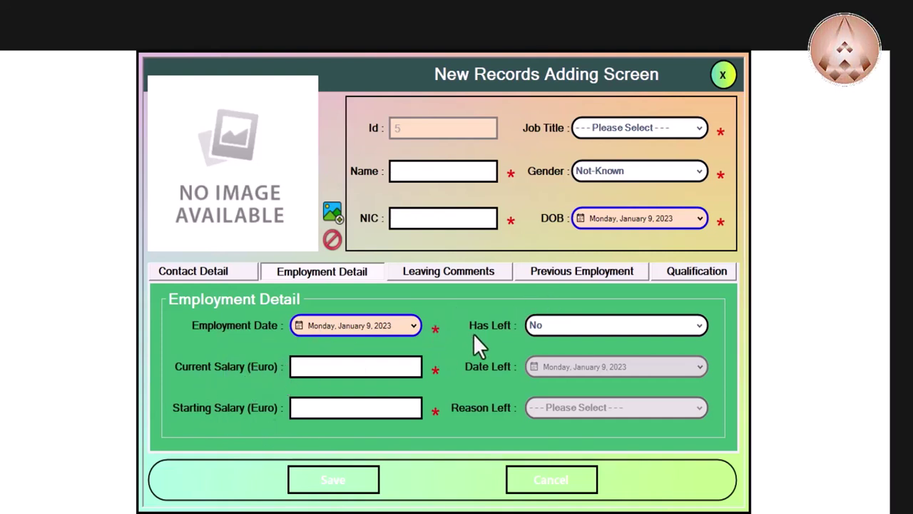
pyautogui.click(551, 324)
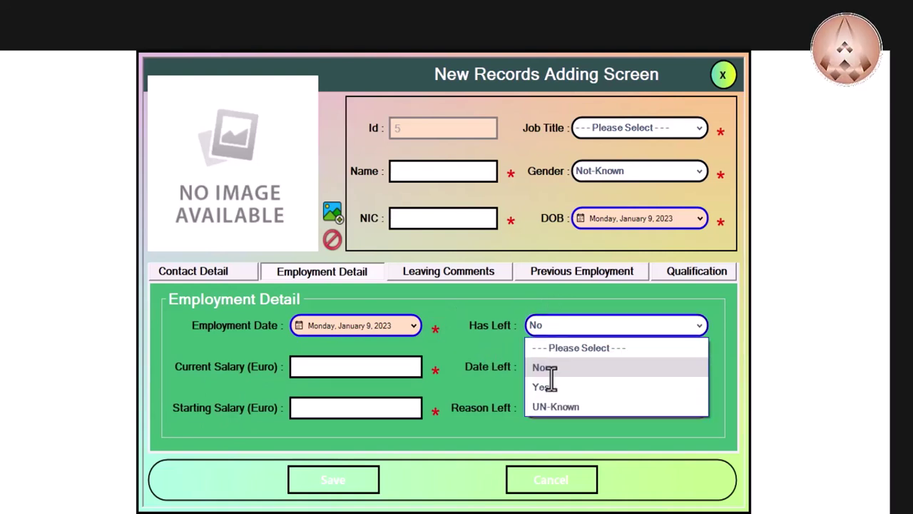
pyautogui.click(487, 384)
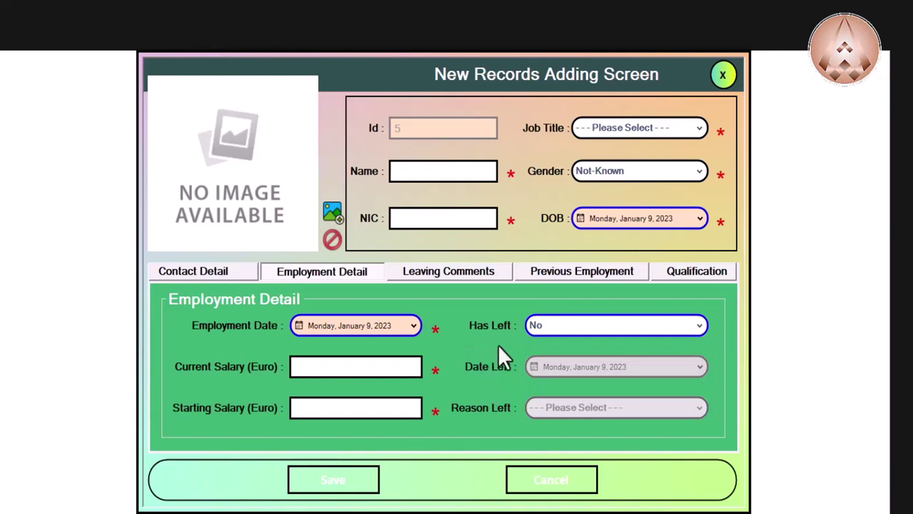
pyautogui.click(566, 325)
pyautogui.click(567, 385)
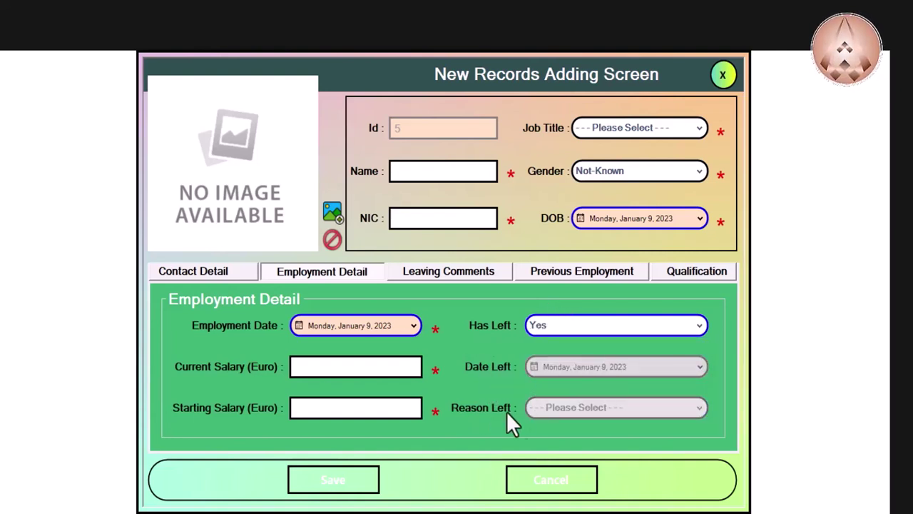
# Step: Set Has Rejoined to Yes under Leaving Comments, review the remaining sections, and return to Contact Detail
pyautogui.click(460, 271)
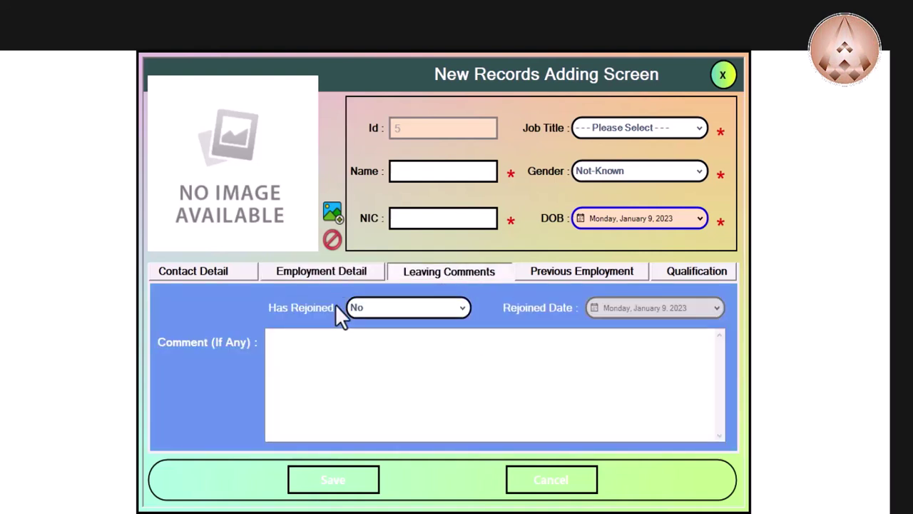
pyautogui.click(397, 308)
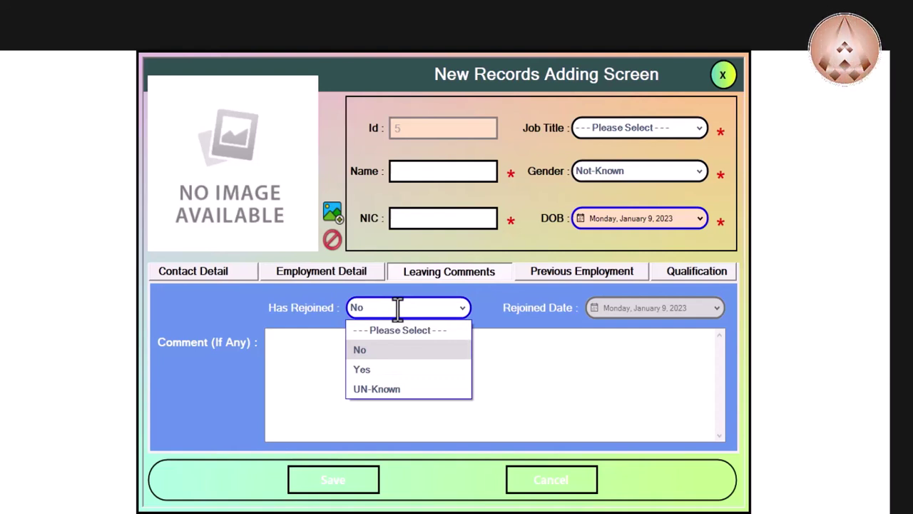
pyautogui.click(547, 397)
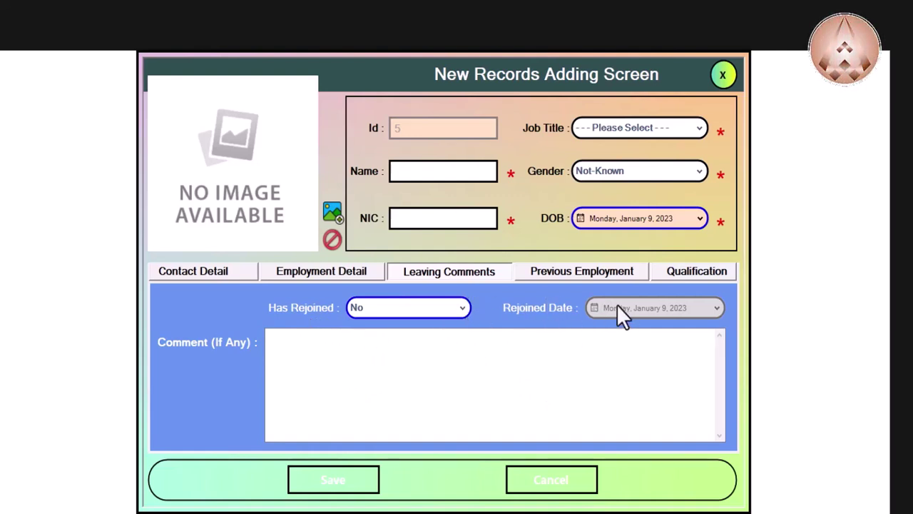
pyautogui.click(447, 307)
pyautogui.click(415, 364)
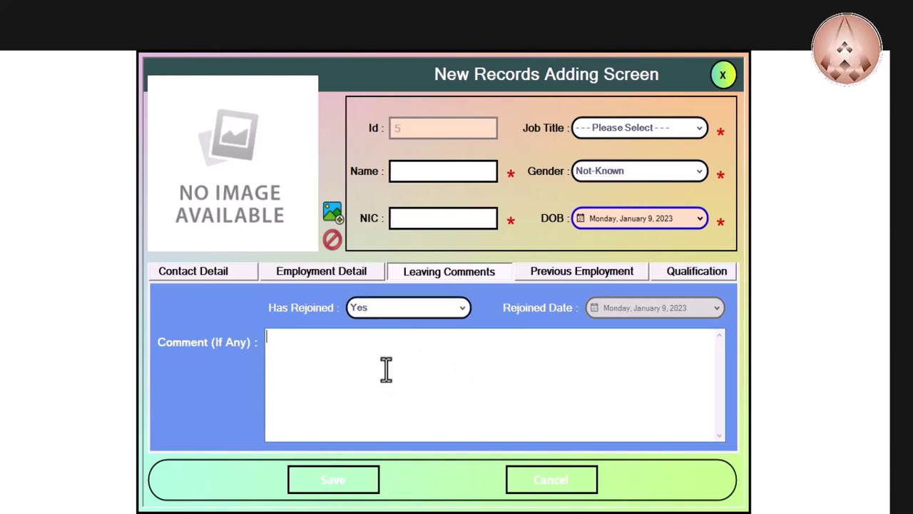
pyautogui.click(546, 277)
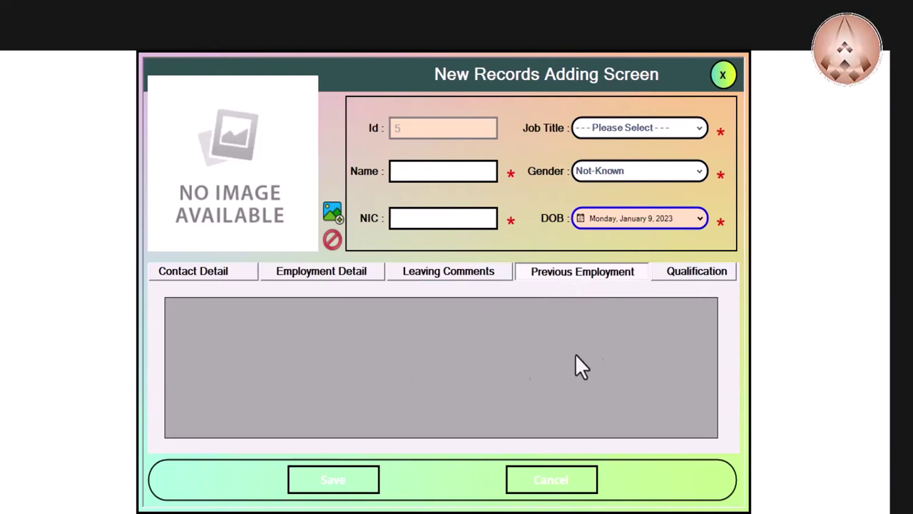
pyautogui.click(718, 274)
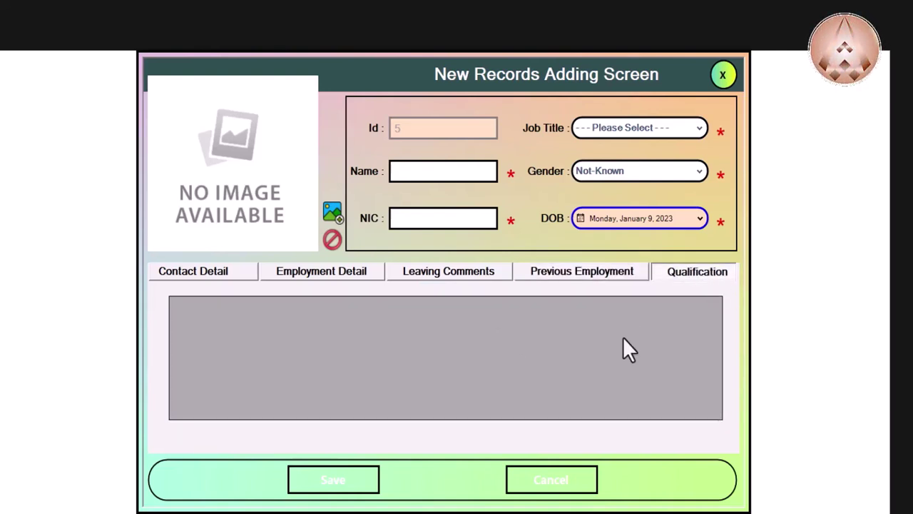
pyautogui.click(223, 277)
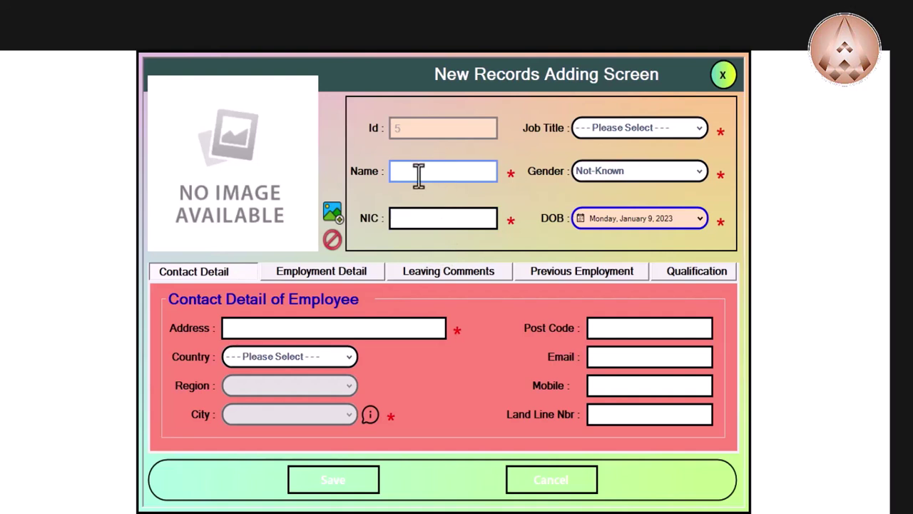
# Step: Set job title Sales Staff, name 'any employee', gender Male, and enter the NIC number
pyautogui.click(618, 129)
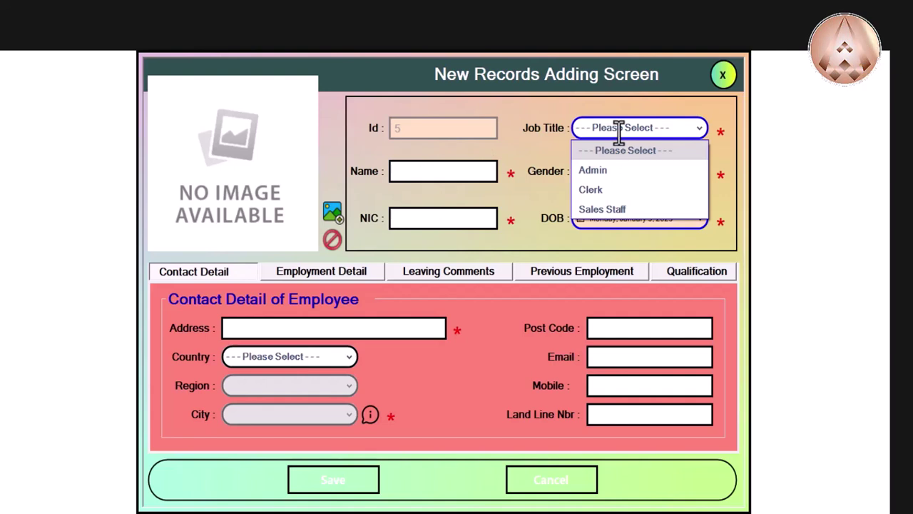
pyautogui.click(621, 208)
pyautogui.click(474, 170)
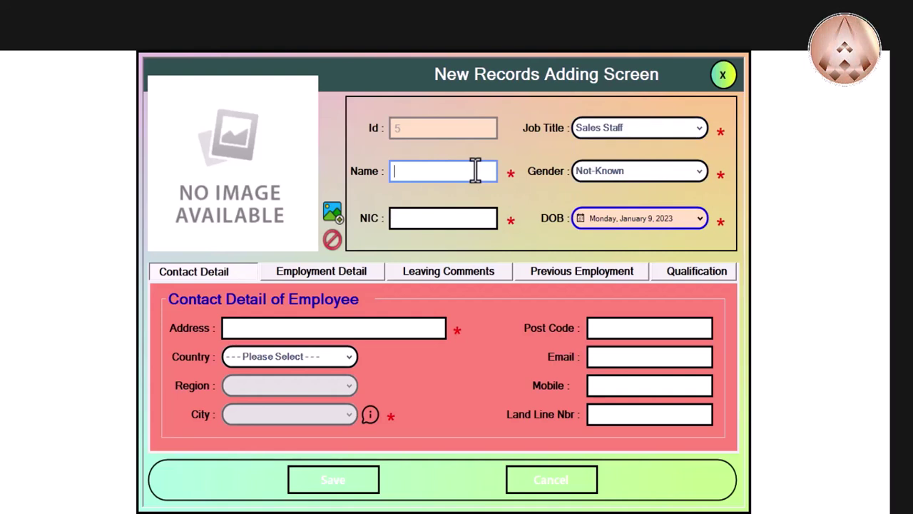
pyautogui.write('any')
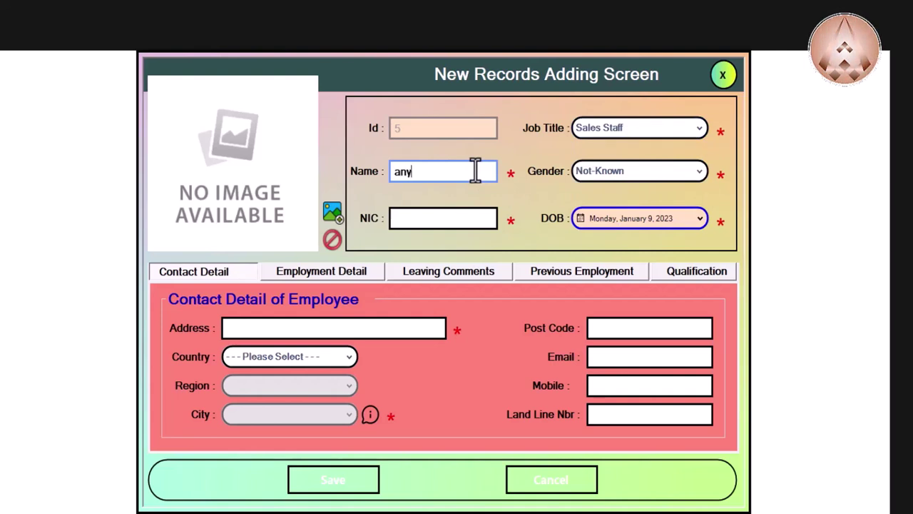
pyautogui.write(' employee')
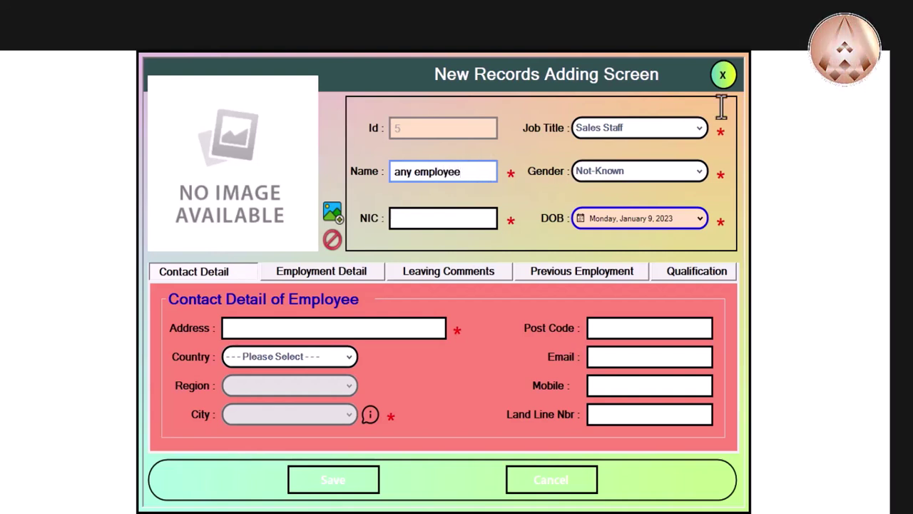
pyautogui.click(650, 171)
pyautogui.click(639, 212)
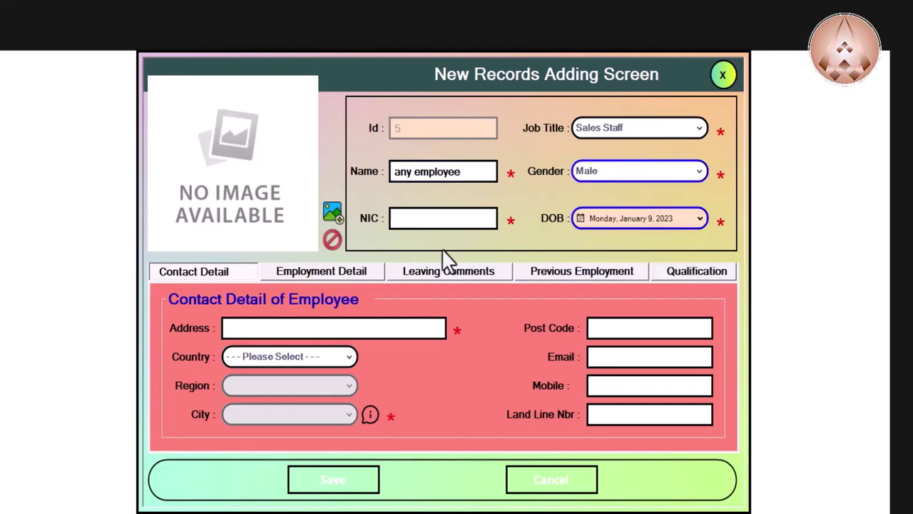
pyautogui.click(418, 218)
pyautogui.write('ddddd')
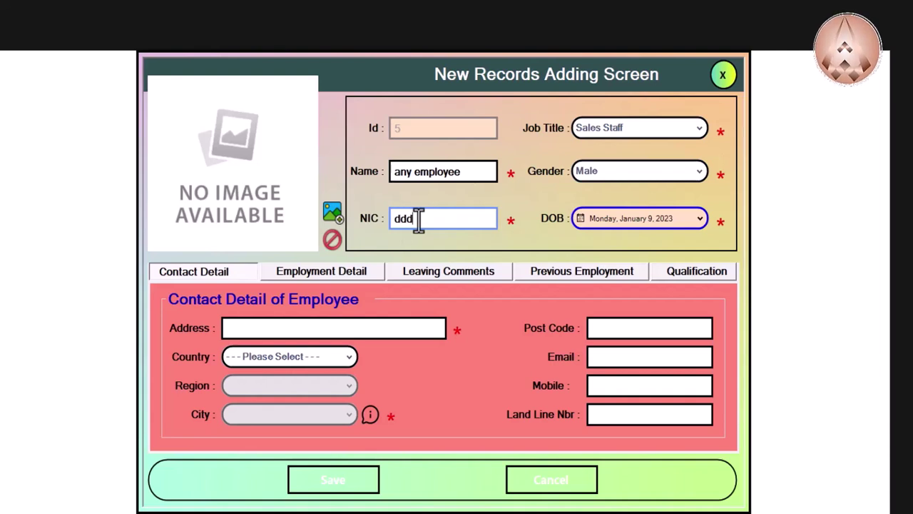
pyautogui.press('BackSpace')
pyautogui.press('BackSpace')
pyautogui.press('BackSpace')
pyautogui.press('BackSpace')
pyautogui.press('BackSpace')
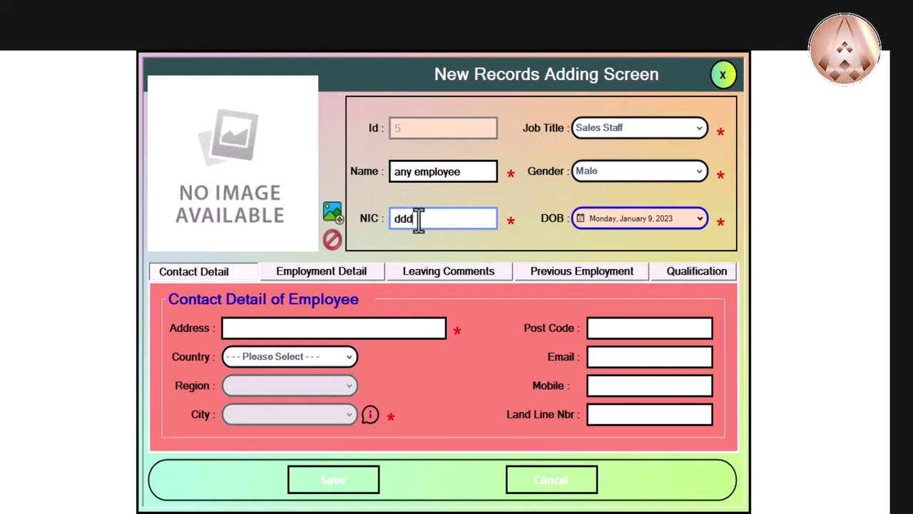
pyautogui.write('3332322')
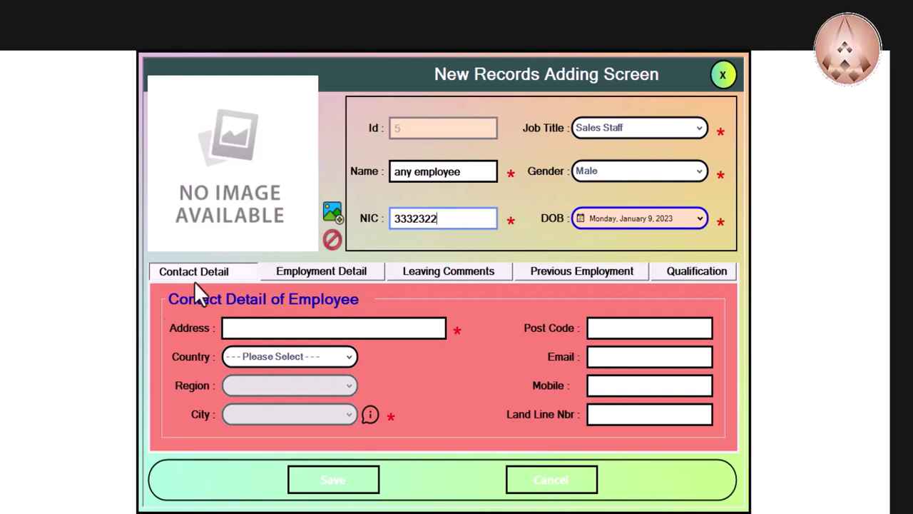
# Step: Enter 'some address' as the employee's address
pyautogui.click(230, 326)
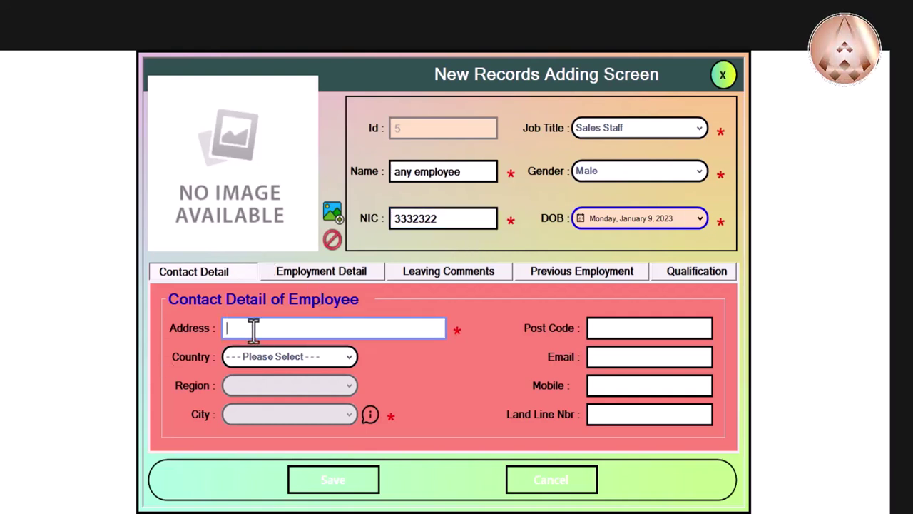
pyautogui.write('ddddddddddd')
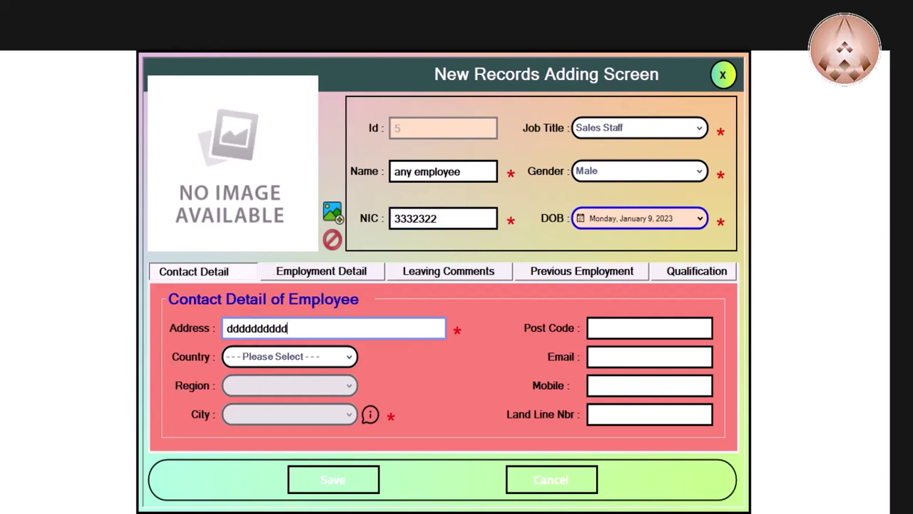
pyautogui.moveTo(293, 330); pyautogui.dragTo(160, 329)
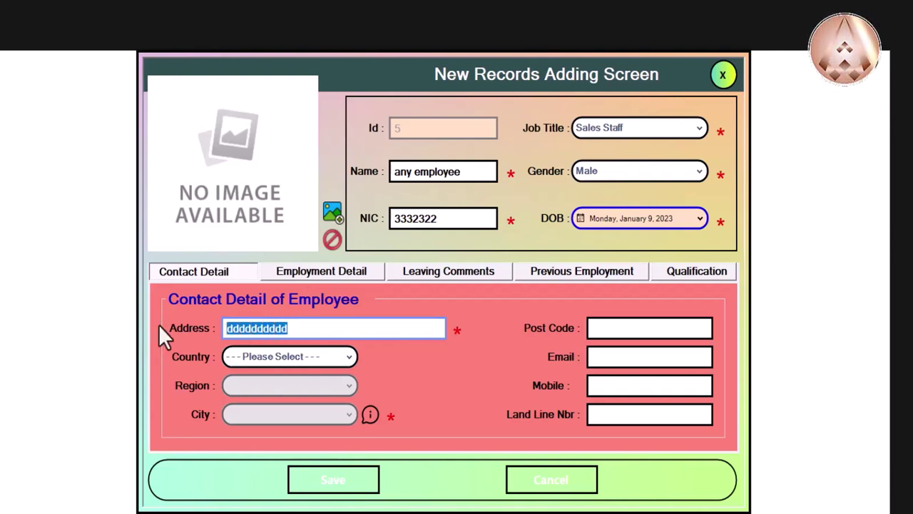
pyautogui.write('someo')
pyautogui.press('BackSpace')
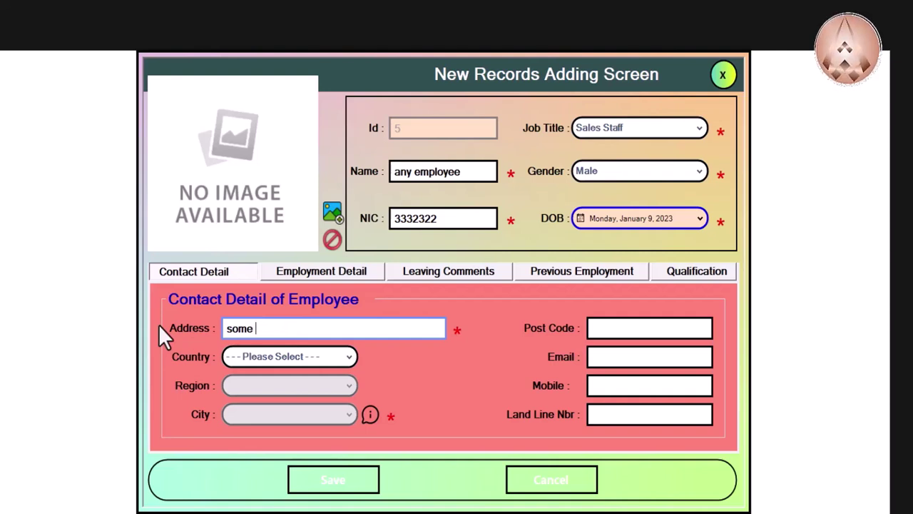
pyautogui.write('address')
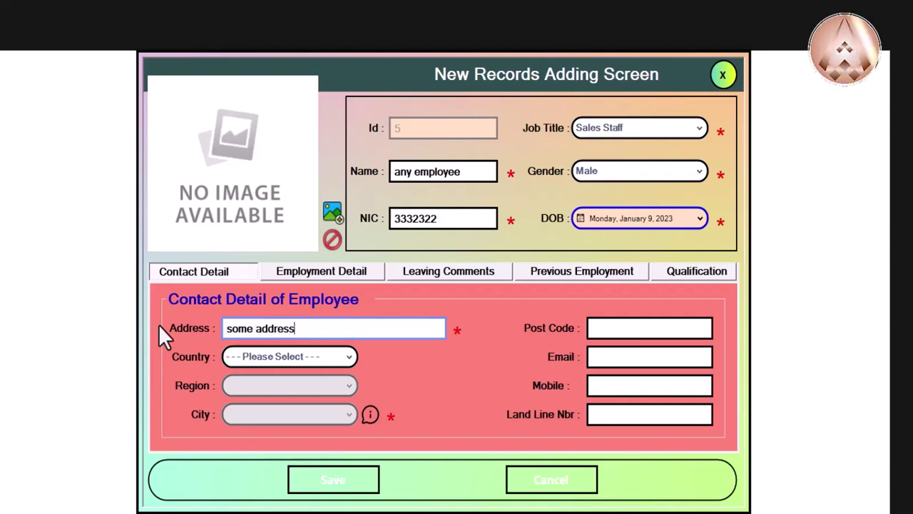
# Step: Set country Pakistan, region Punjab, city Gujranwala, and post code fdsf
pyautogui.click(303, 357)
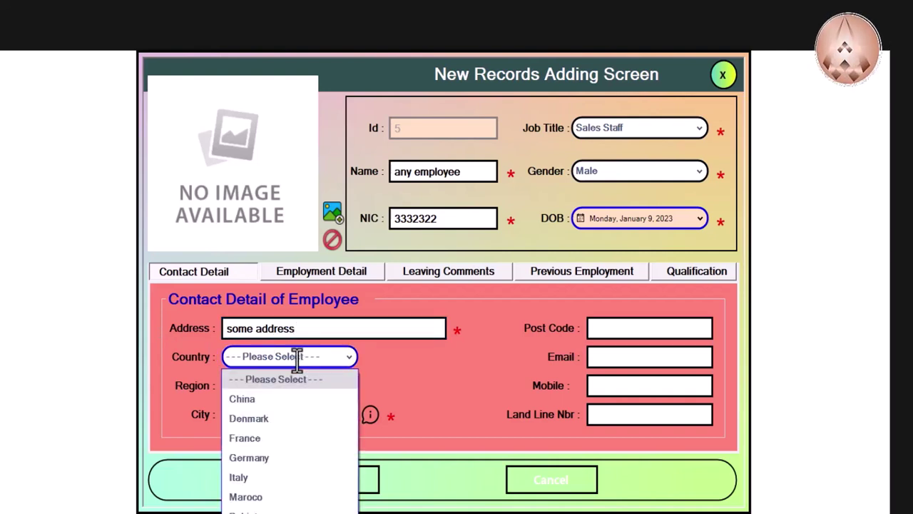
pyautogui.click(269, 508)
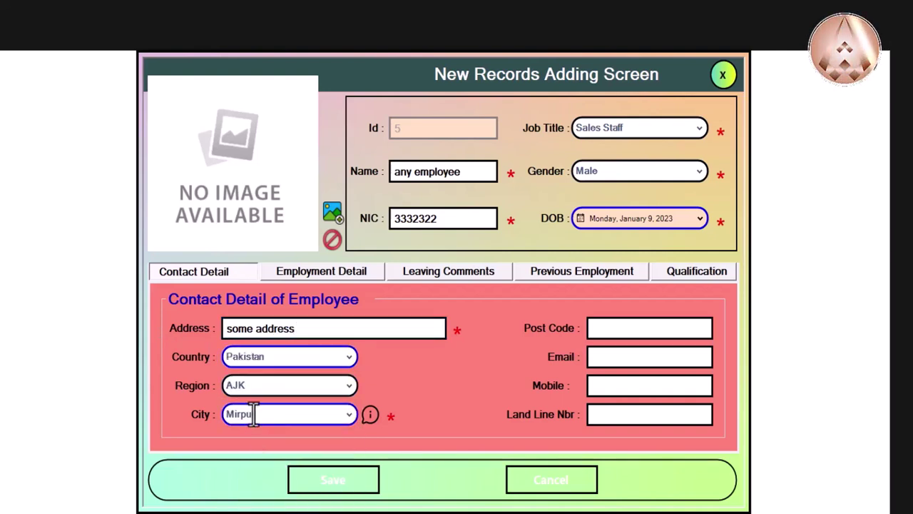
pyautogui.click(259, 382)
pyautogui.click(257, 467)
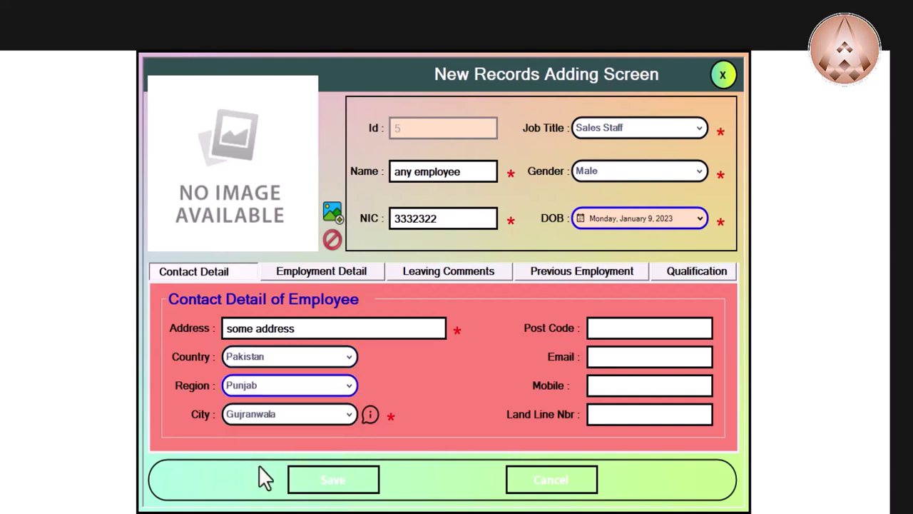
pyautogui.click(273, 413)
pyautogui.click(272, 410)
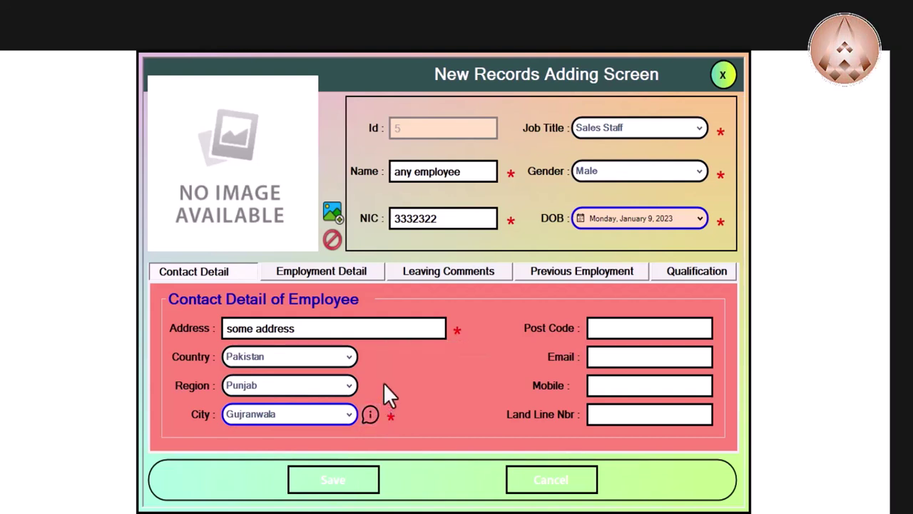
pyautogui.moveTo(372, 410)
pyautogui.click(604, 329)
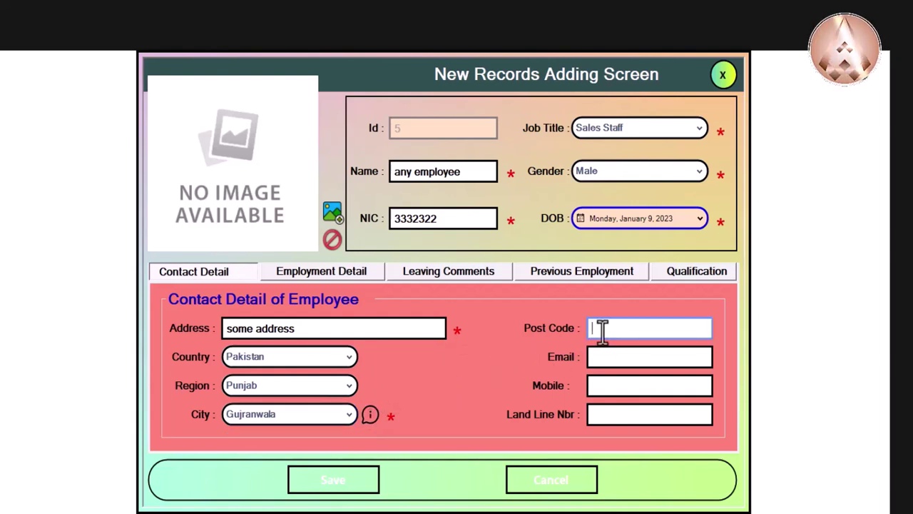
pyautogui.write('fdsf')
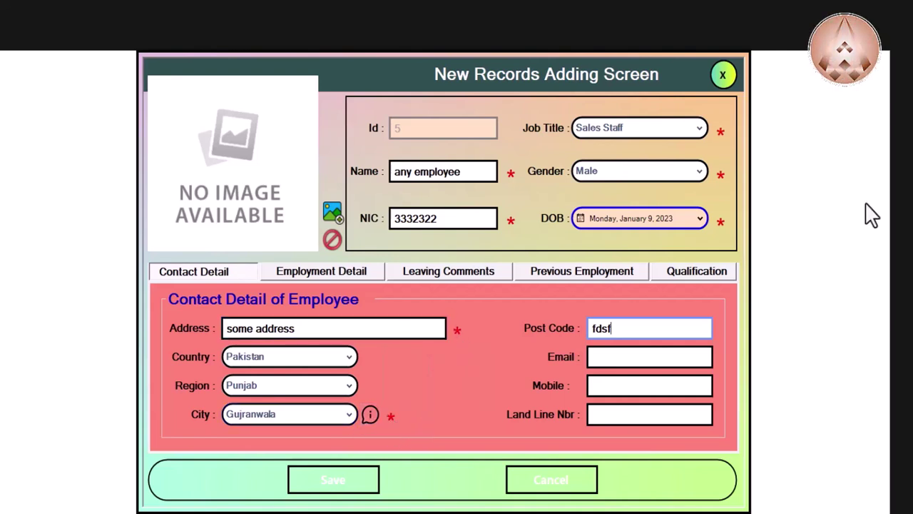
# Step: Try saving the employee and dismiss the under-18 hiring error
pyautogui.click(348, 476)
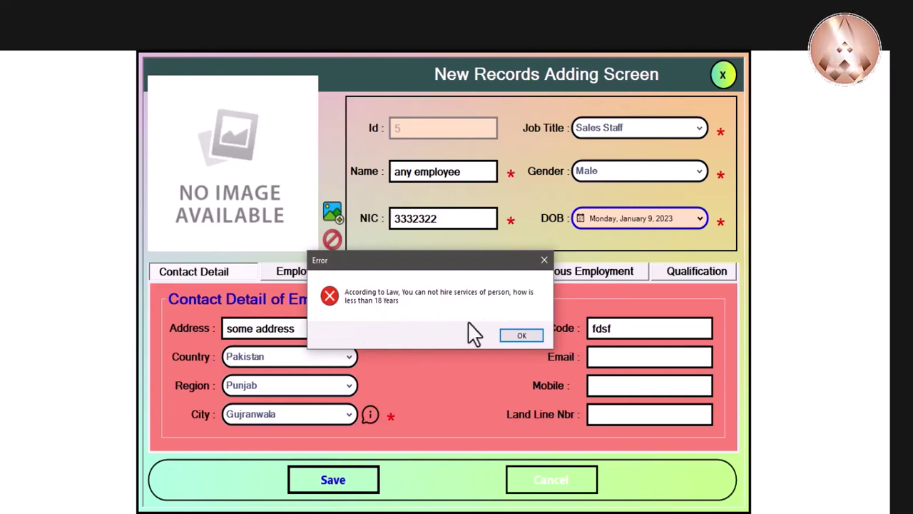
pyautogui.click(520, 336)
# Step: Change the date of birth to January 9, 1993, retry saving, and dismiss the missing-salary error
pyautogui.click(658, 216)
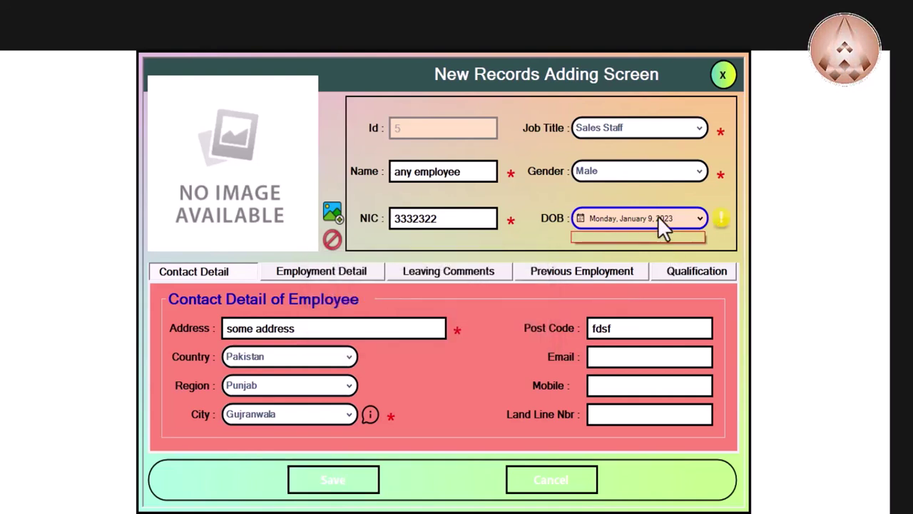
pyautogui.click(603, 257)
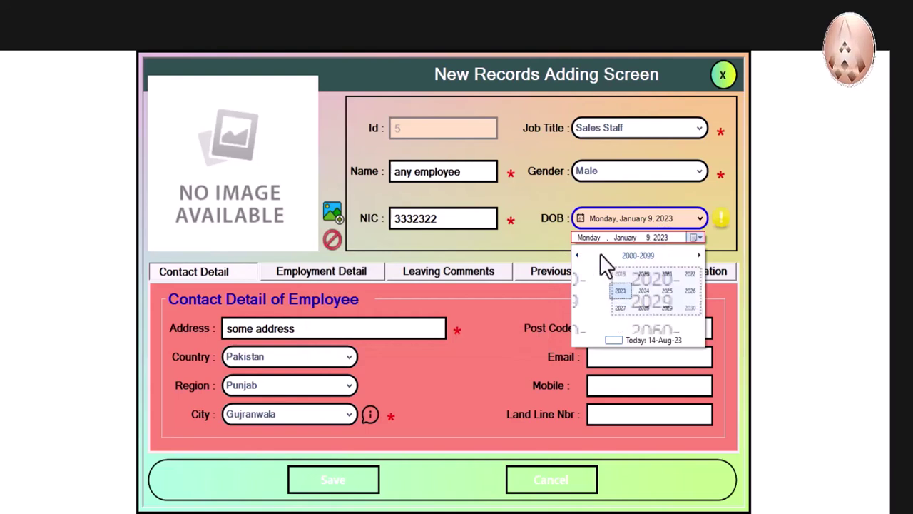
pyautogui.click(603, 258)
pyautogui.click(604, 285)
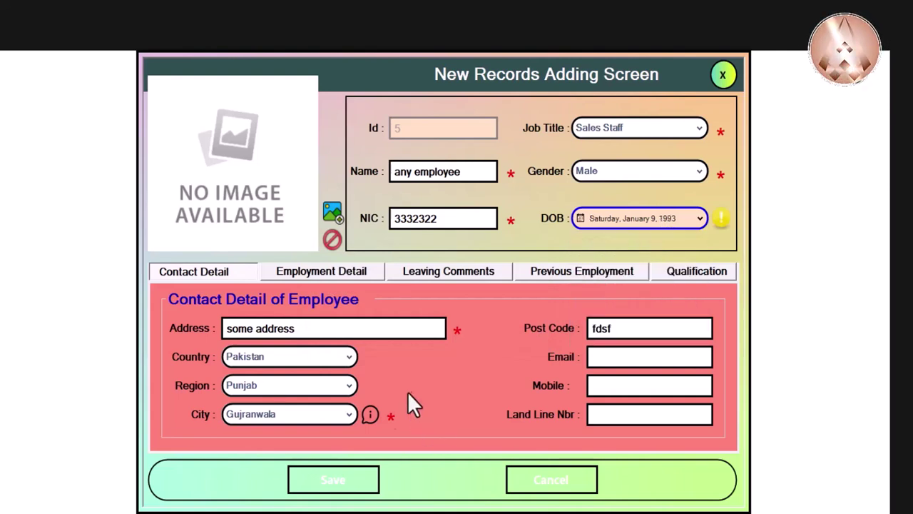
pyautogui.click(345, 481)
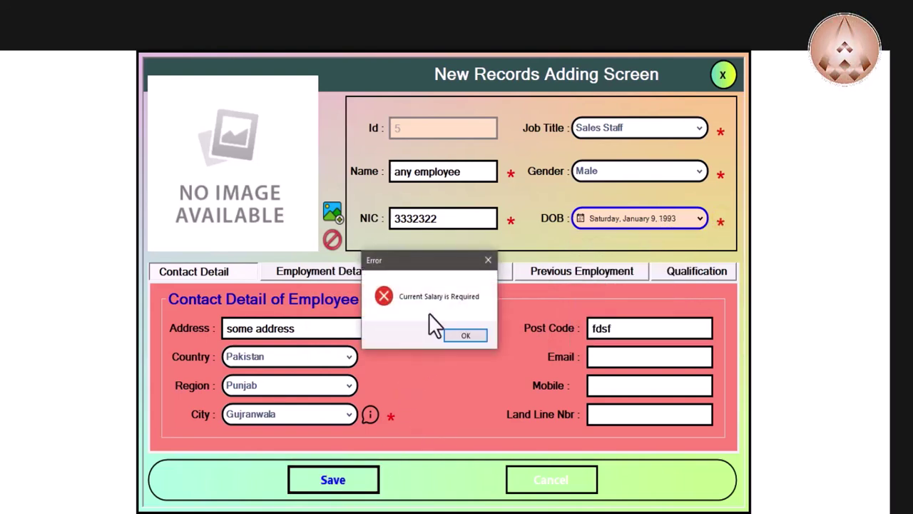
pyautogui.click(461, 336)
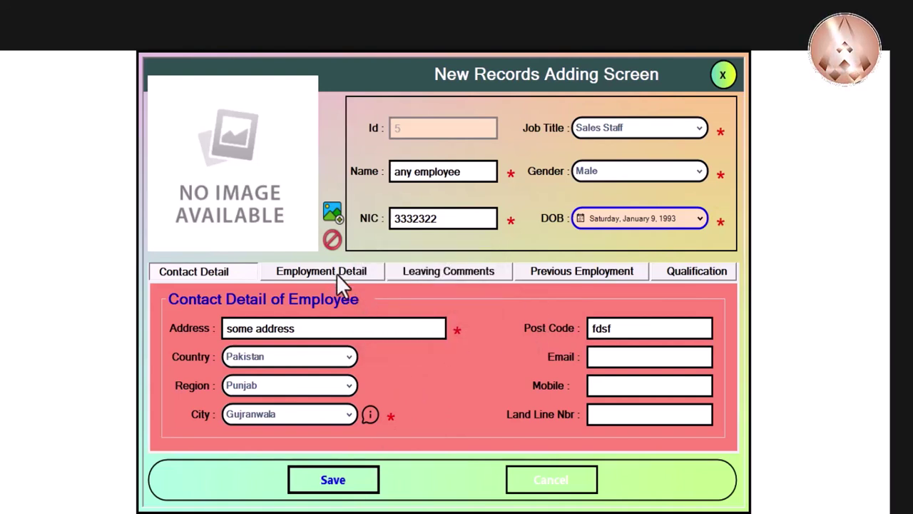
# Step: Enter current salary 3333 and starting salary 22222, save, and acknowledge the record-added message
pyautogui.click(336, 273)
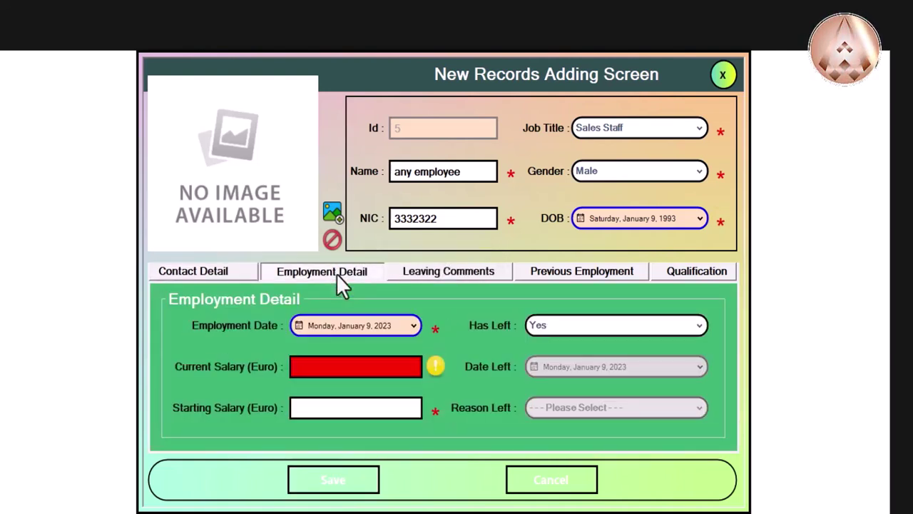
pyautogui.click(369, 373)
pyautogui.write('3333')
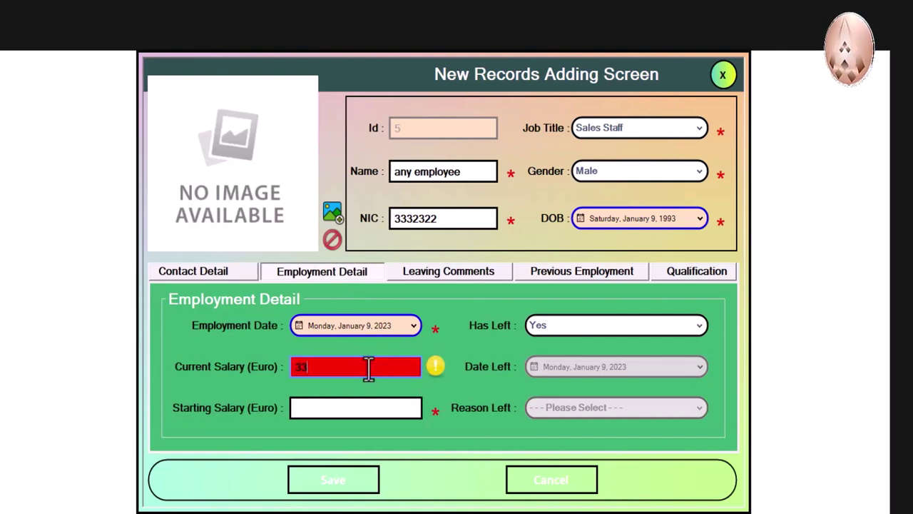
pyautogui.click(373, 408)
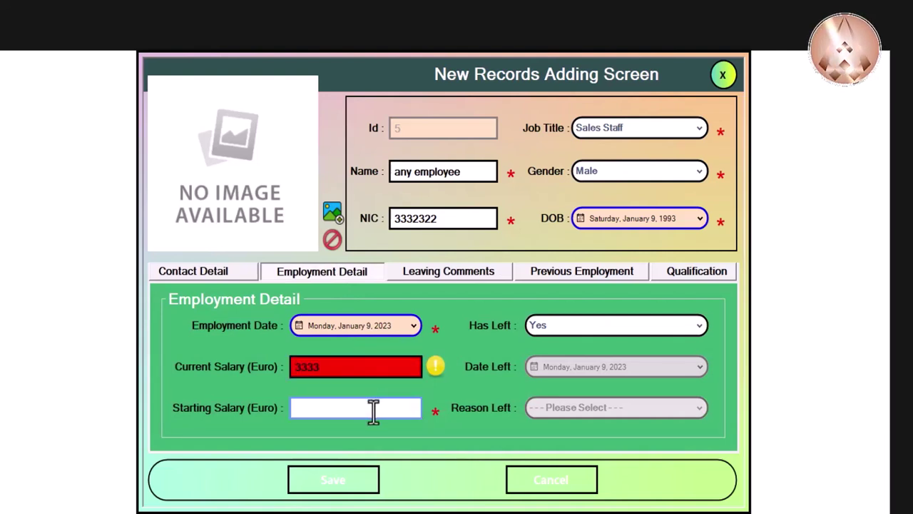
pyautogui.write('22222')
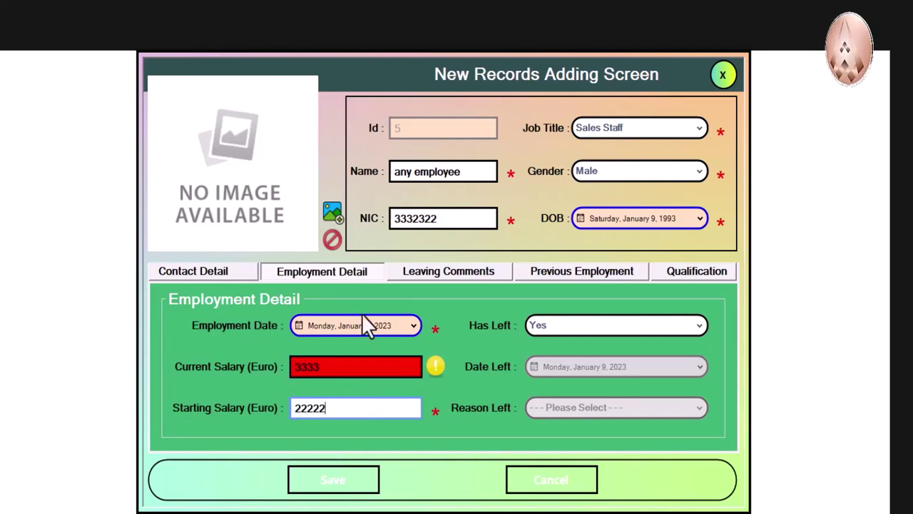
pyautogui.click(354, 479)
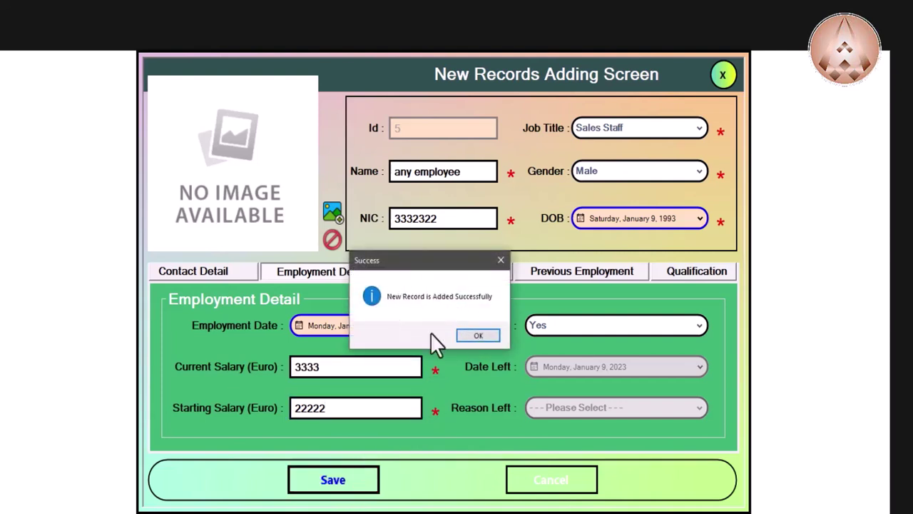
pyautogui.click(477, 336)
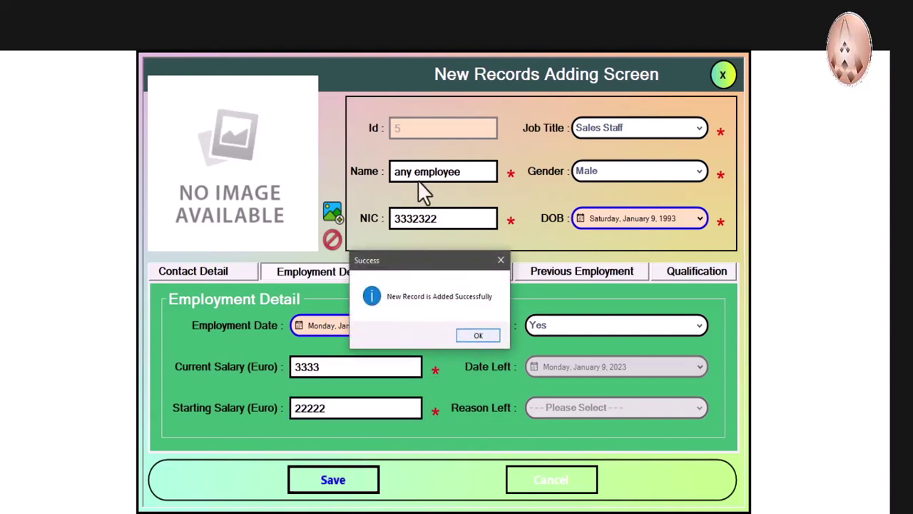
pyautogui.click(474, 336)
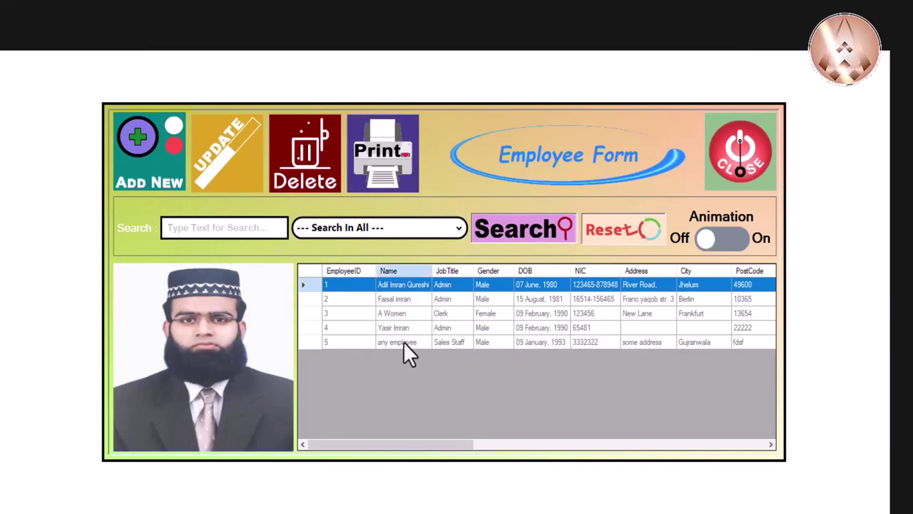
# Step: Select the new 'any employee' row 5, then row 4, in the employee grid
pyautogui.click(403, 341)
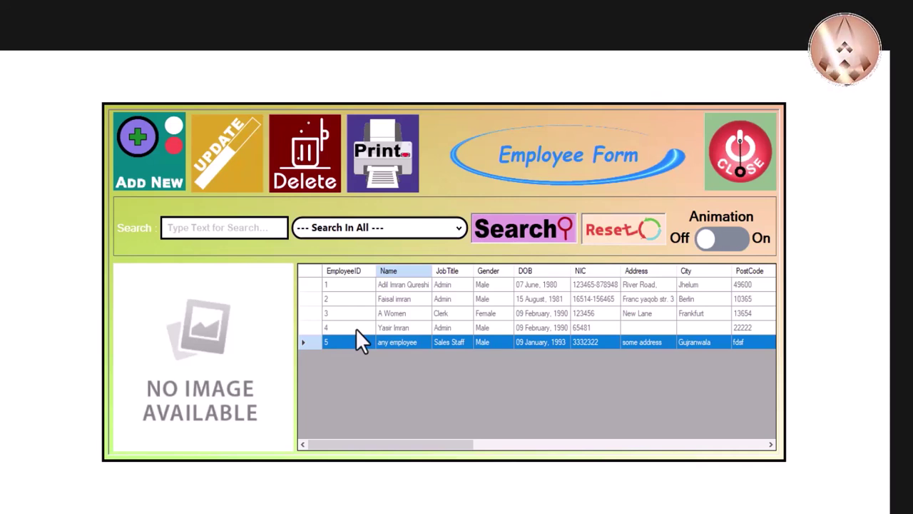
pyautogui.click(356, 329)
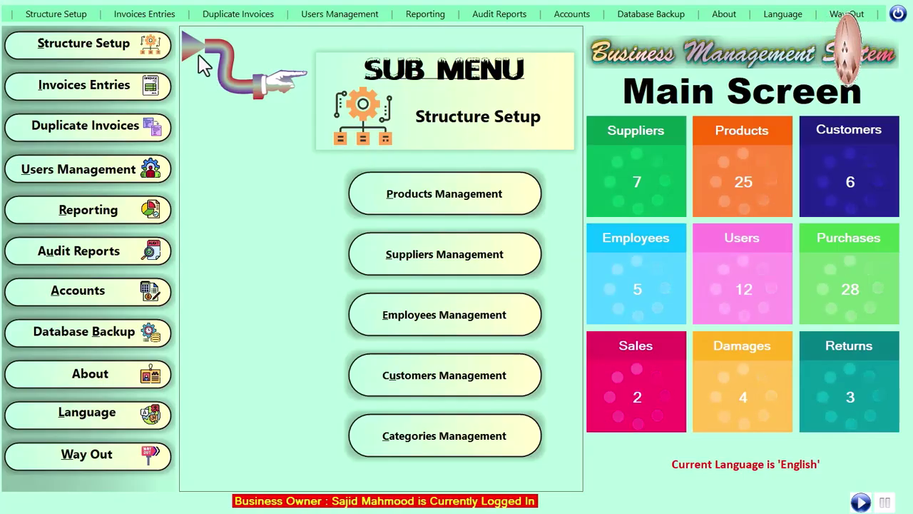
# Step: Show the Structure Setup sub menu and launch Categories Management from the main screen
pyautogui.click(40, 18)
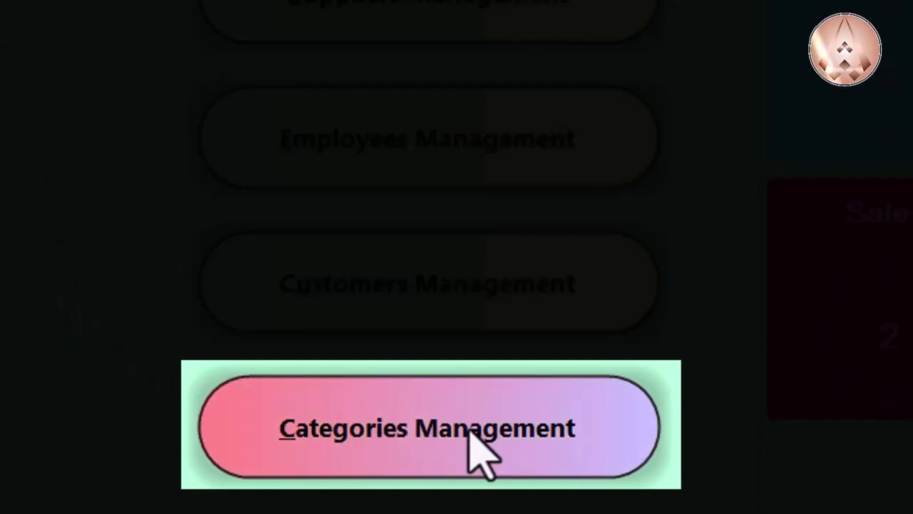
pyautogui.click(380, 432)
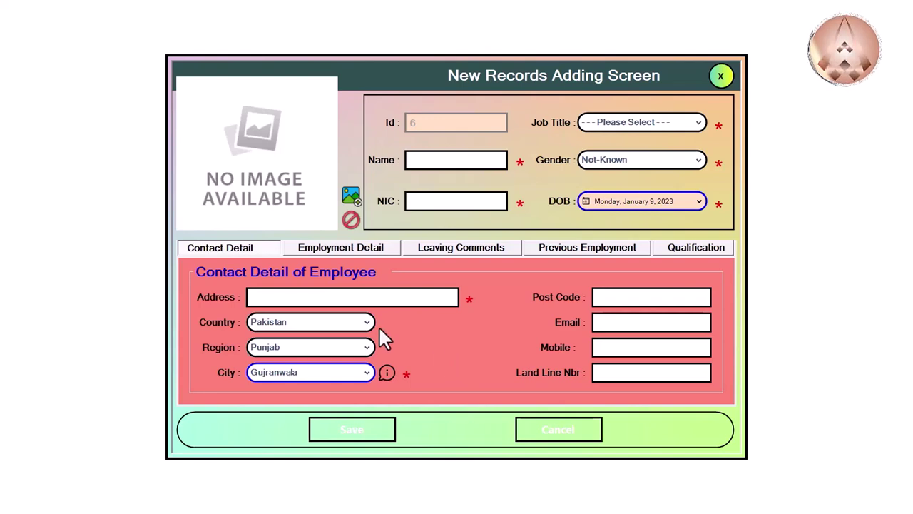
# Step: Choose Pakistan, Punjab and Gujranwala as country, region and city, and read the City help tip
pyautogui.click(328, 321)
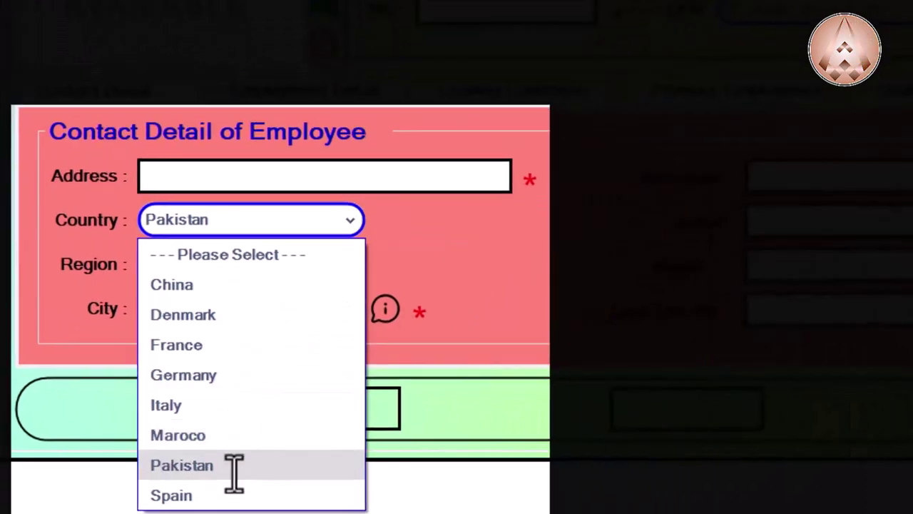
pyautogui.click(234, 471)
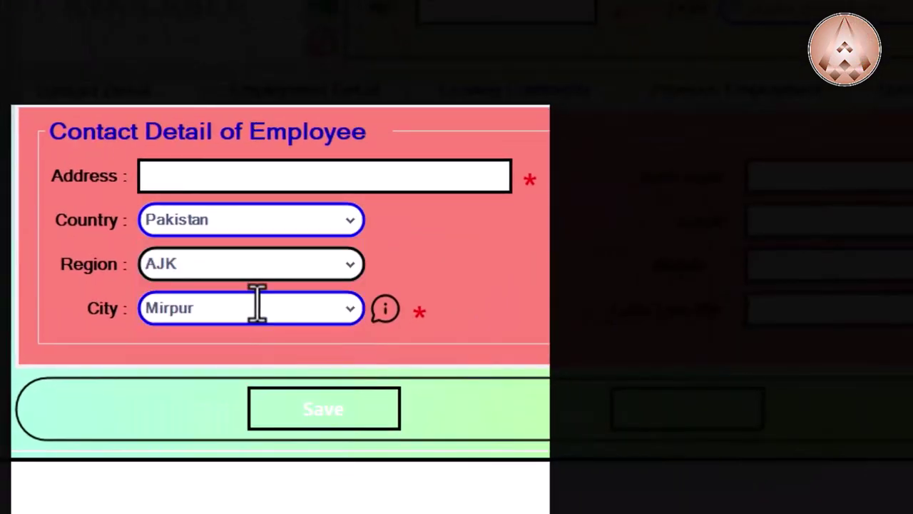
pyautogui.click(259, 264)
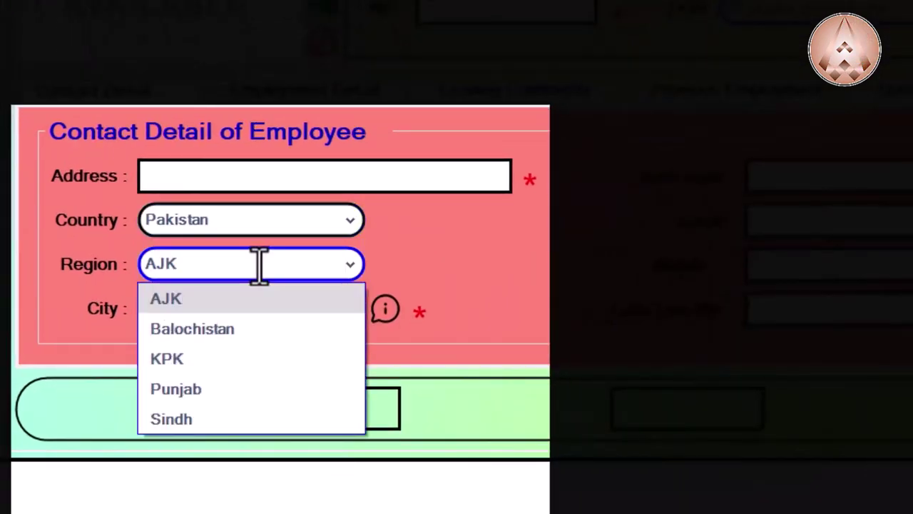
pyautogui.click(212, 391)
pyautogui.click(254, 307)
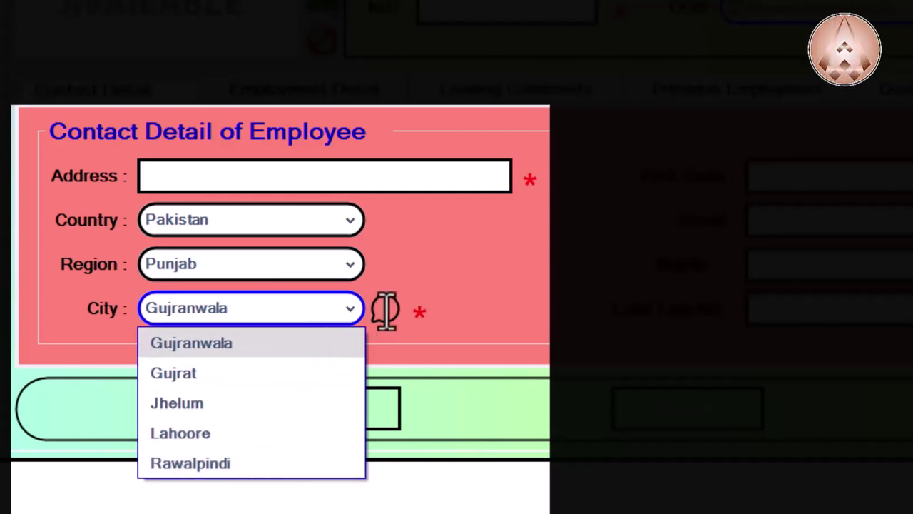
pyautogui.moveTo(385, 310)
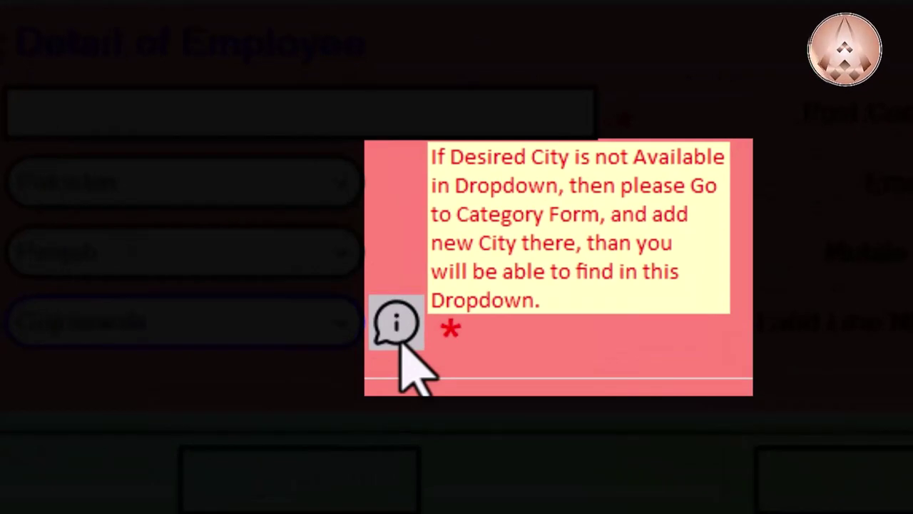
pyautogui.moveTo(413, 332)
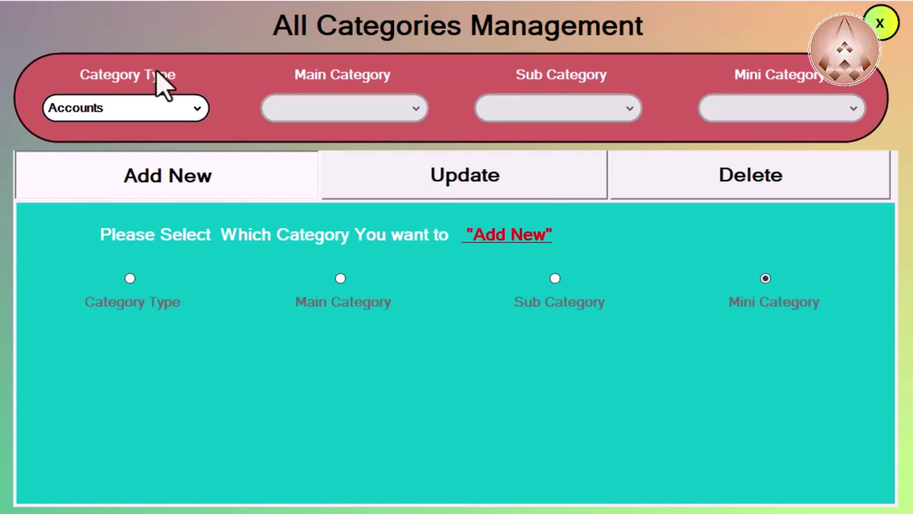
# Step: Choose Category Type Country with main category Pakistan, check its regions, then select Sub Category
pyautogui.click(149, 113)
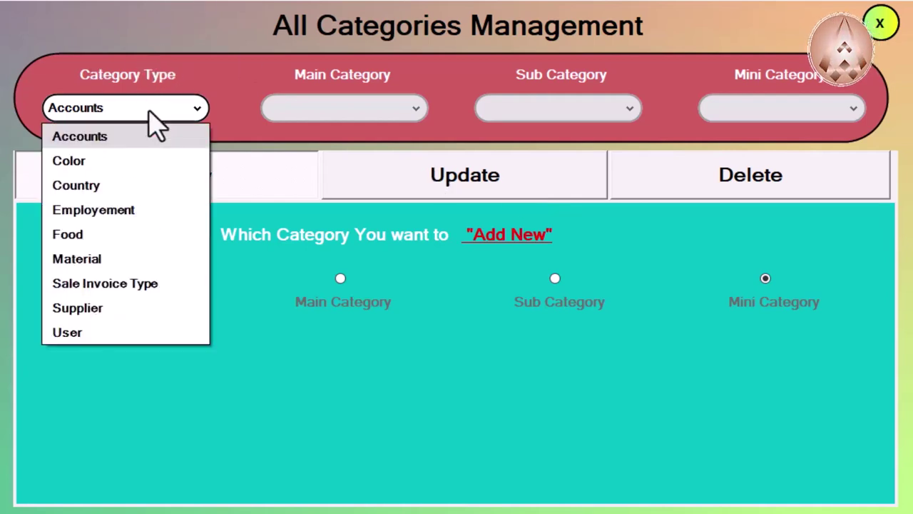
pyautogui.click(136, 185)
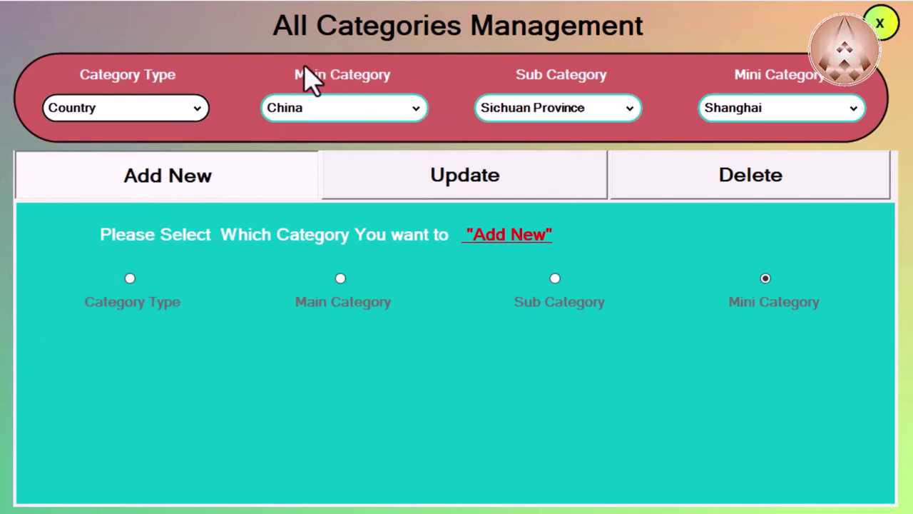
pyautogui.click(361, 111)
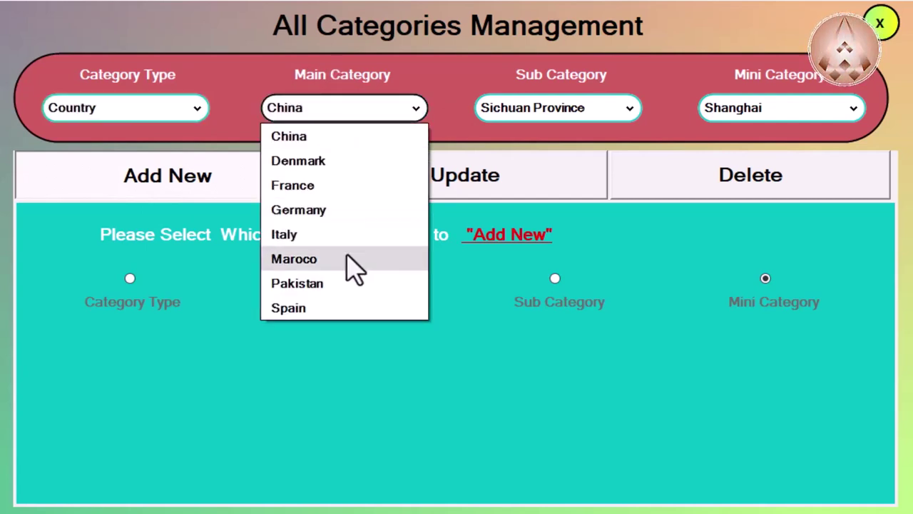
pyautogui.click(362, 289)
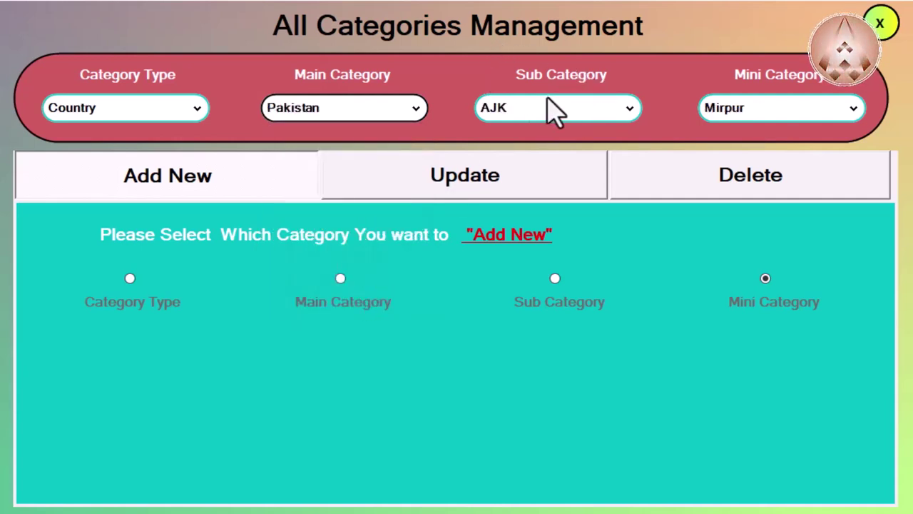
pyautogui.click(584, 114)
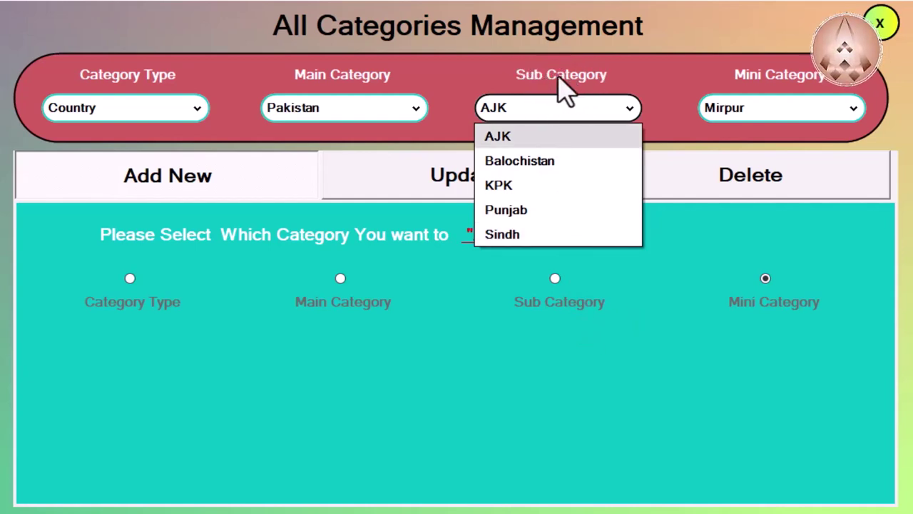
pyautogui.click(628, 421)
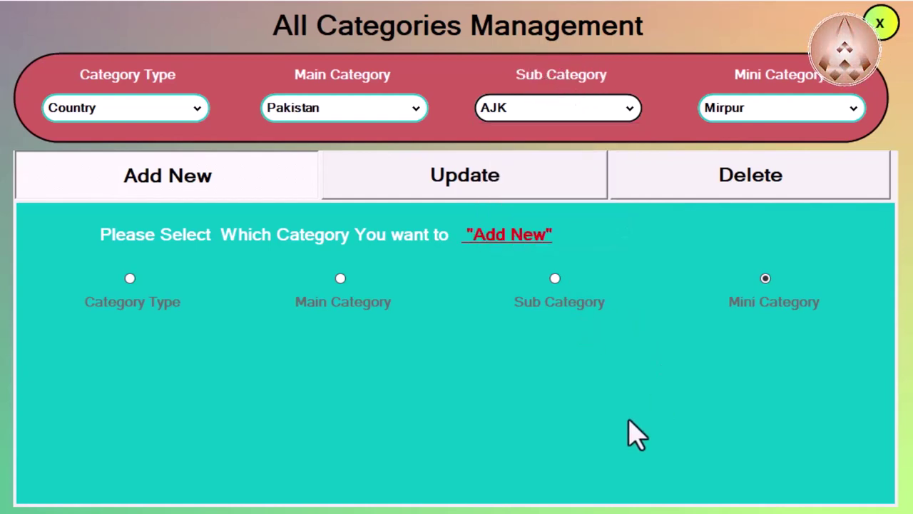
pyautogui.click(556, 280)
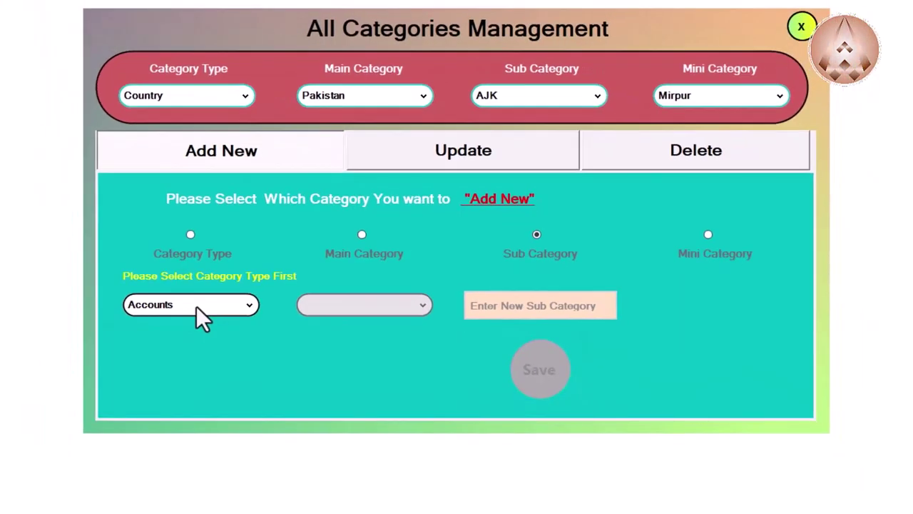
# Step: Save 'Capital Territory' as a new sub category of Country › Pakistan and dismiss the confirmation
pyautogui.click(196, 306)
pyautogui.click(161, 366)
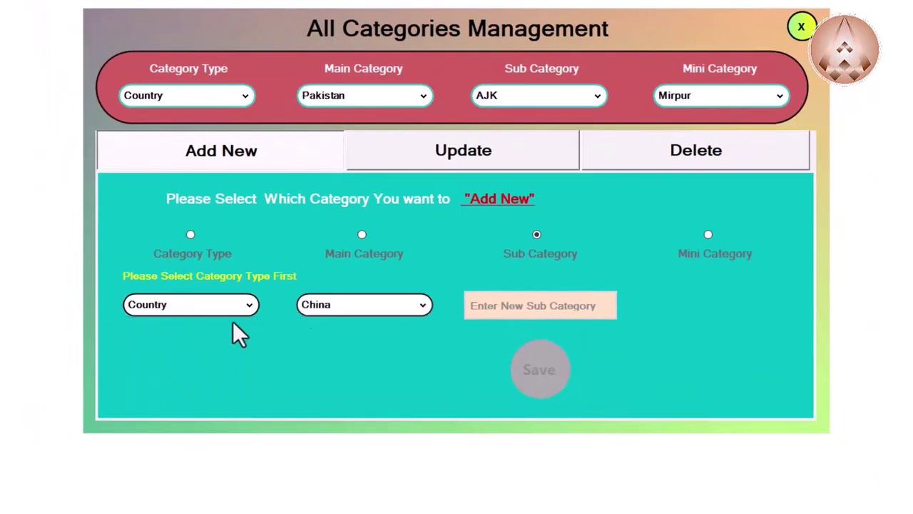
pyautogui.click(357, 306)
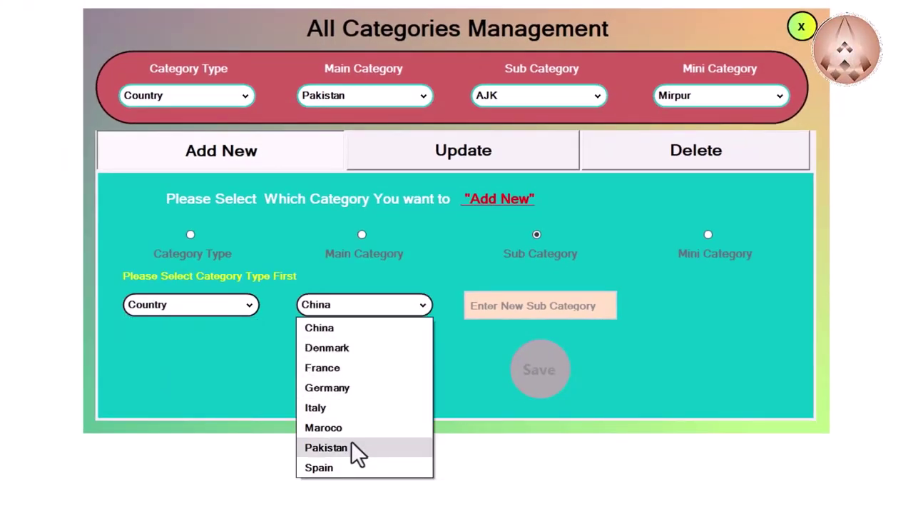
pyautogui.click(355, 449)
pyautogui.click(523, 301)
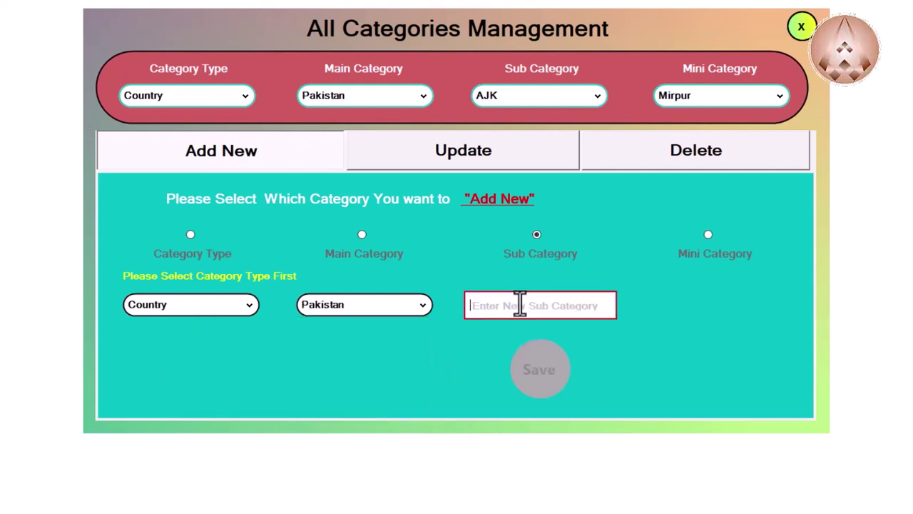
pyautogui.write('Capital Territory')
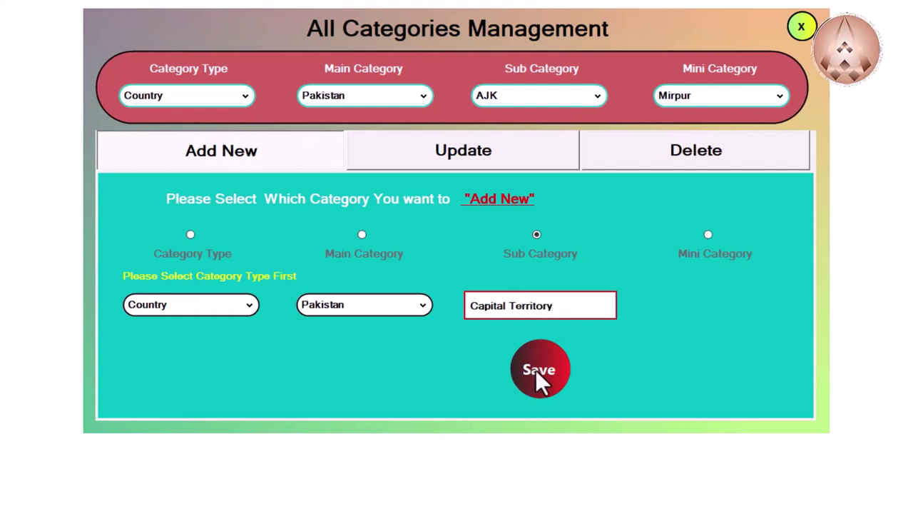
pyautogui.click(540, 382)
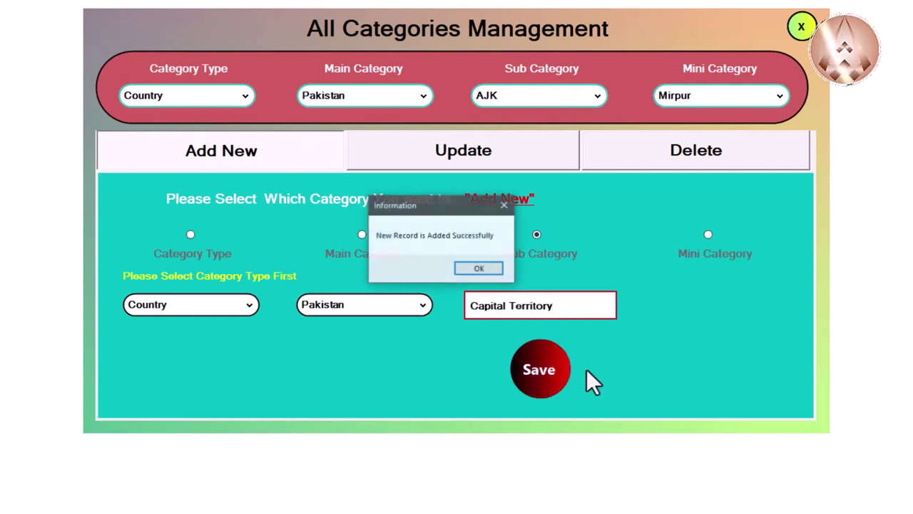
pyautogui.click(491, 271)
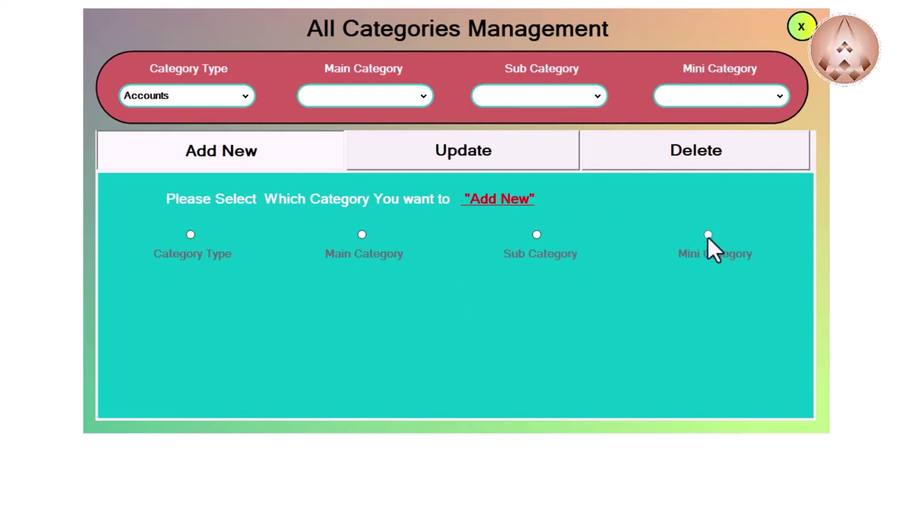
# Step: Save mini category 'Islamabad' under Country › Pakistan › Capital Territory and dismiss the success message
pyautogui.click(708, 236)
pyautogui.click(199, 305)
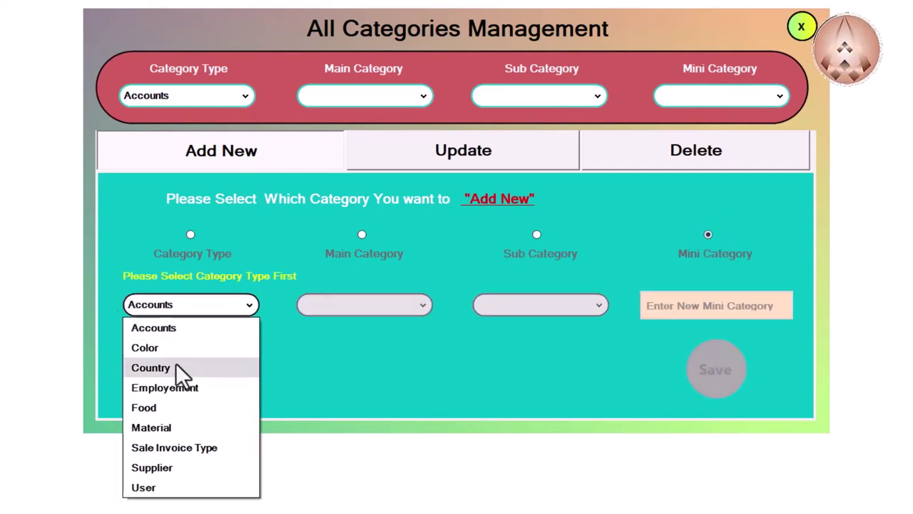
pyautogui.click(176, 368)
pyautogui.click(398, 312)
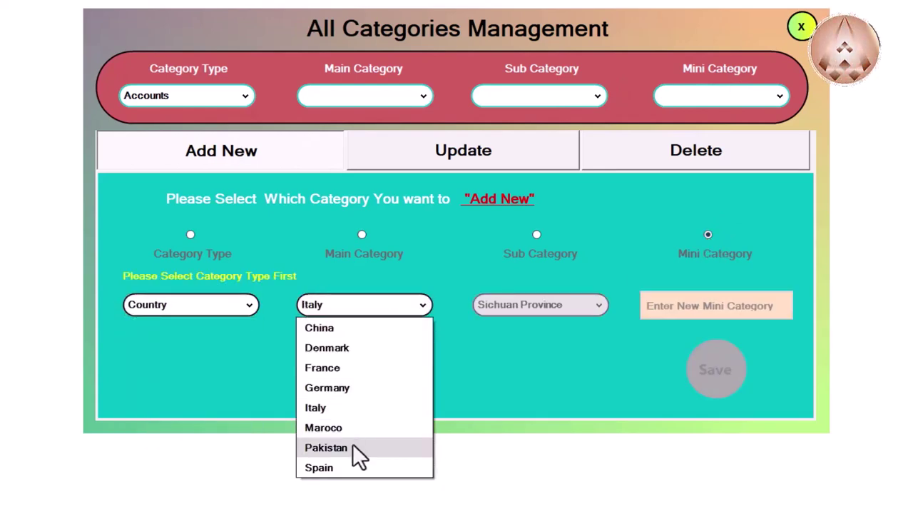
pyautogui.click(352, 443)
pyautogui.click(546, 306)
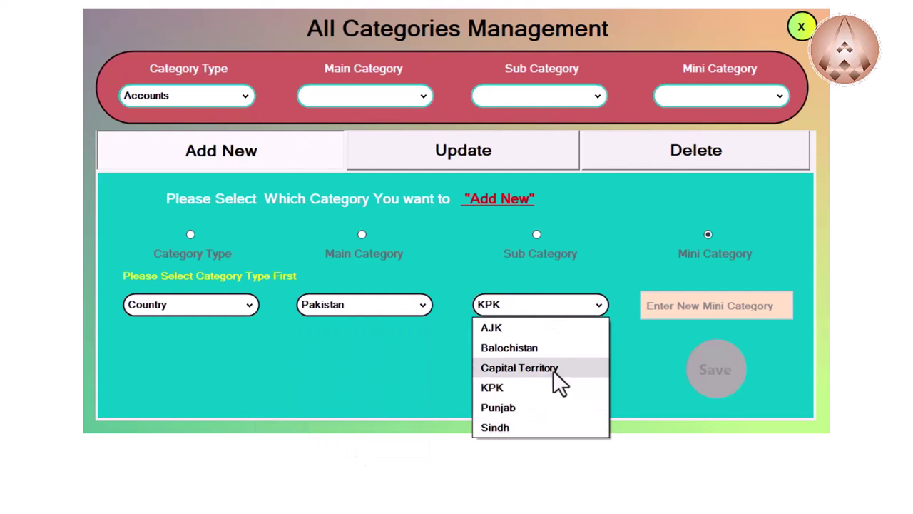
pyautogui.click(553, 368)
pyautogui.click(716, 308)
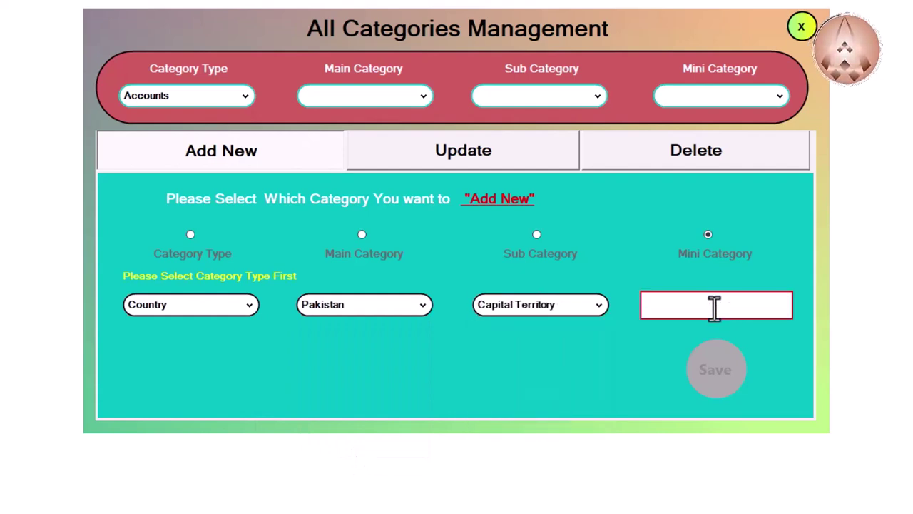
pyautogui.write('Islamabad')
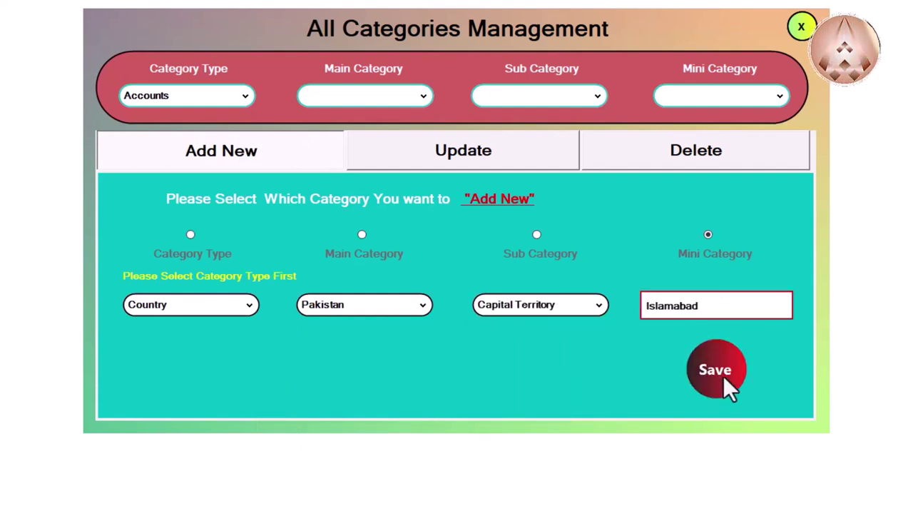
pyautogui.click(723, 375)
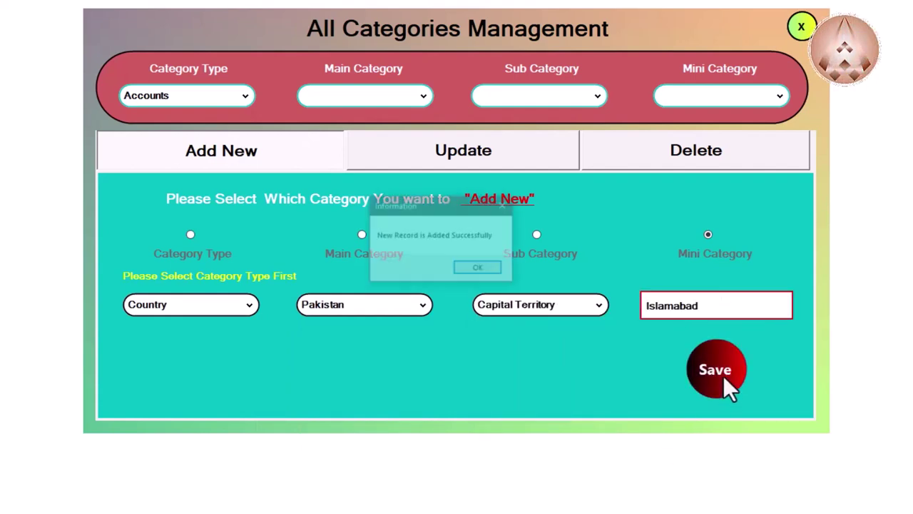
pyautogui.click(478, 271)
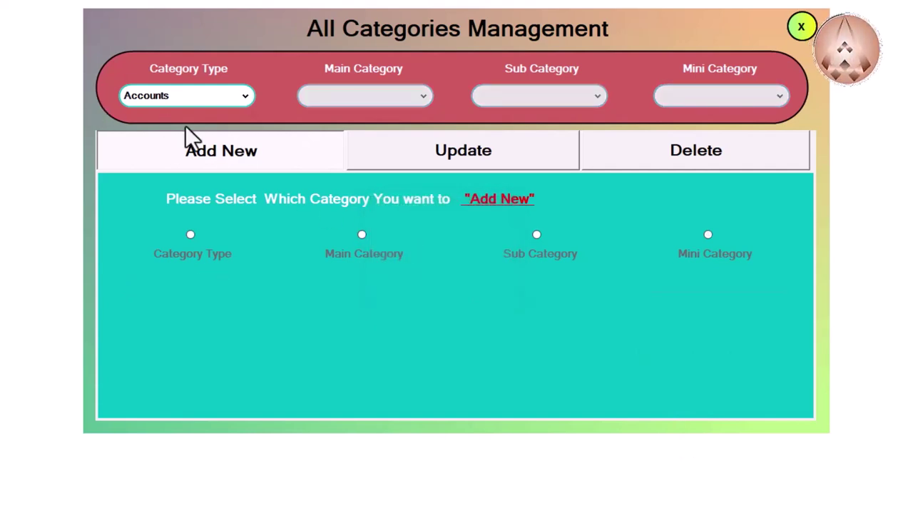
# Step: Filter categories to Country › Pakistan › Capital Territory and confirm Islamabad appears as its mini category
pyautogui.click(202, 100)
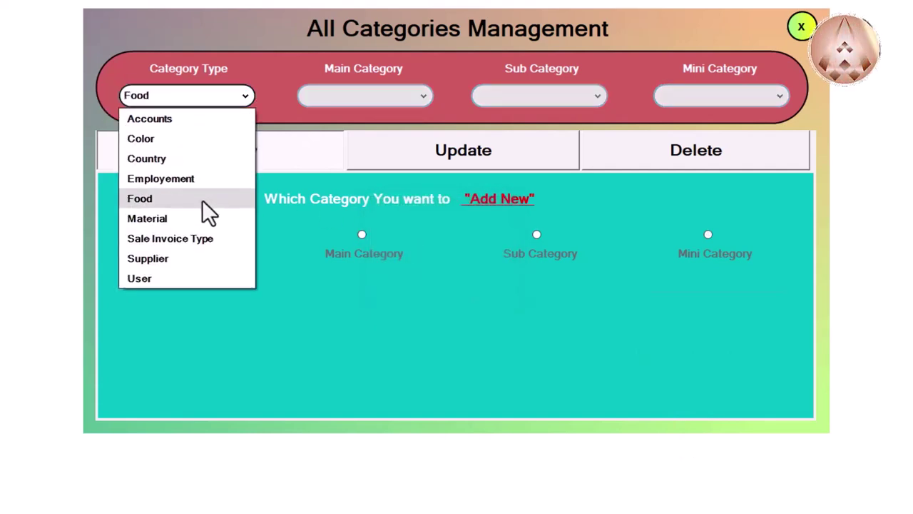
pyautogui.click(203, 158)
pyautogui.click(334, 106)
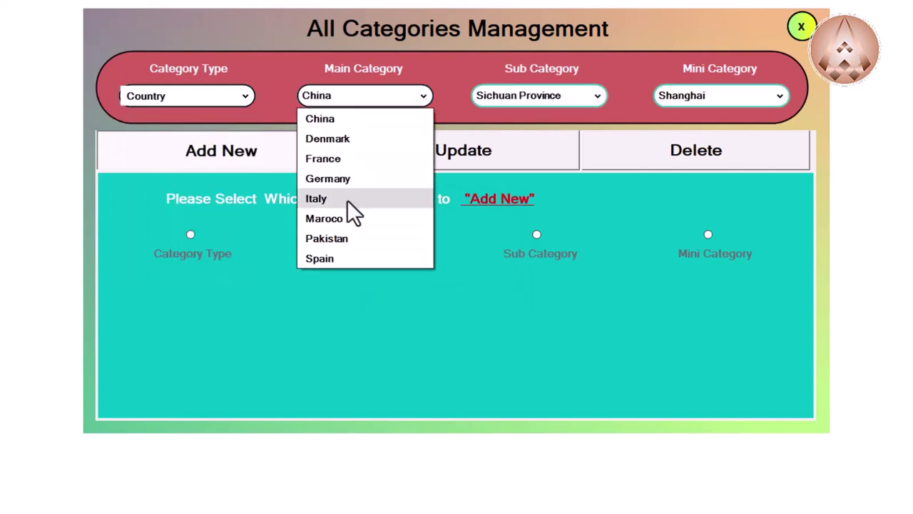
pyautogui.click(367, 239)
pyautogui.click(548, 105)
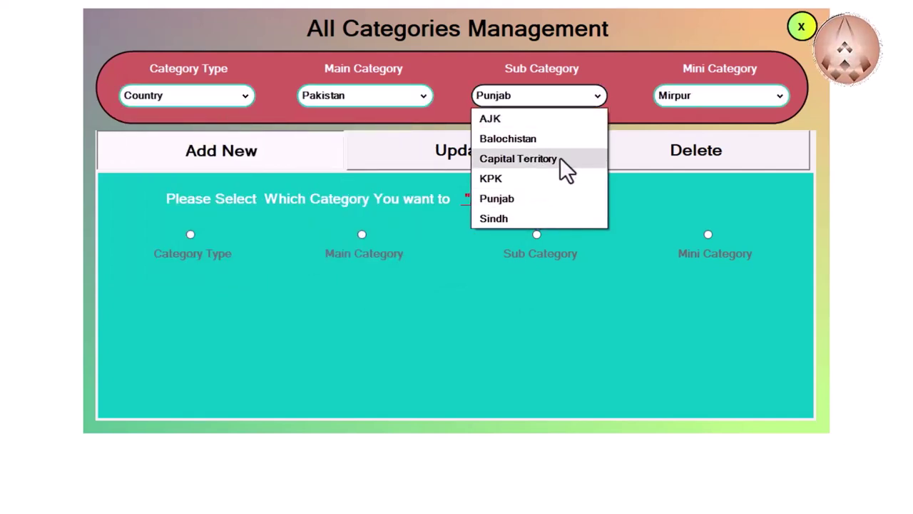
pyautogui.click(561, 160)
pyautogui.click(707, 104)
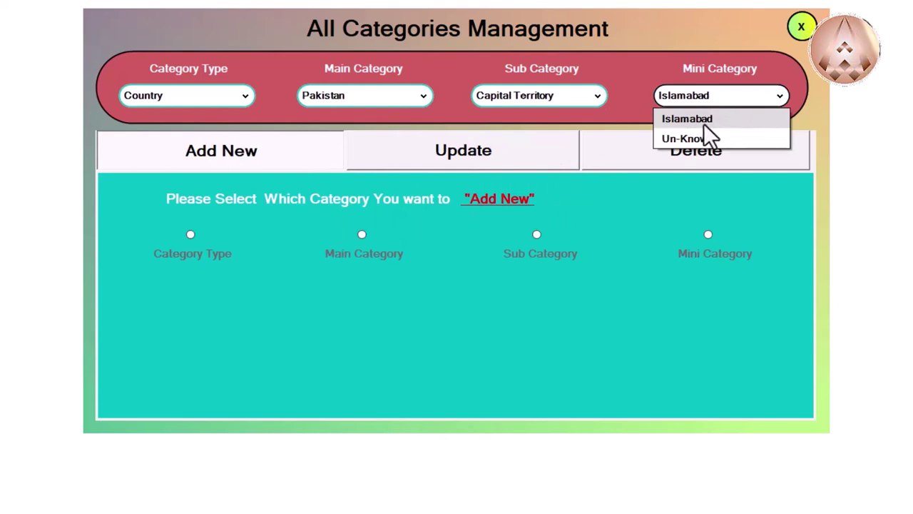
pyautogui.click(246, 292)
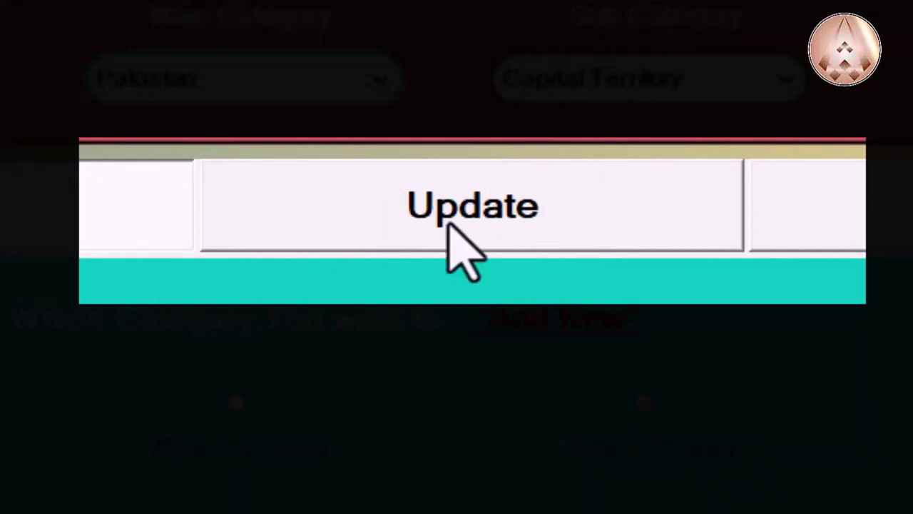
# Step: On the Update tab, select Country › Pakistan › Punjab › 'Lahoooooooooooore'
pyautogui.click(590, 218)
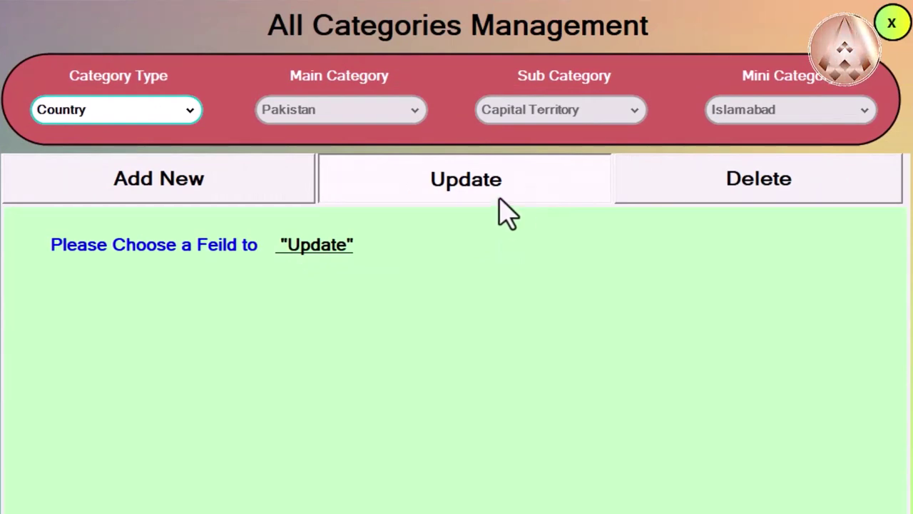
pyautogui.click(132, 114)
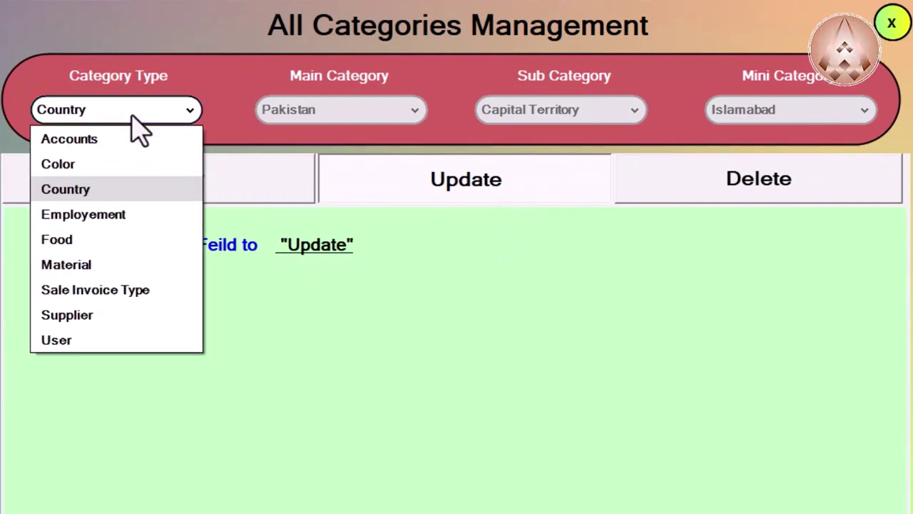
pyautogui.click(179, 187)
pyautogui.click(326, 121)
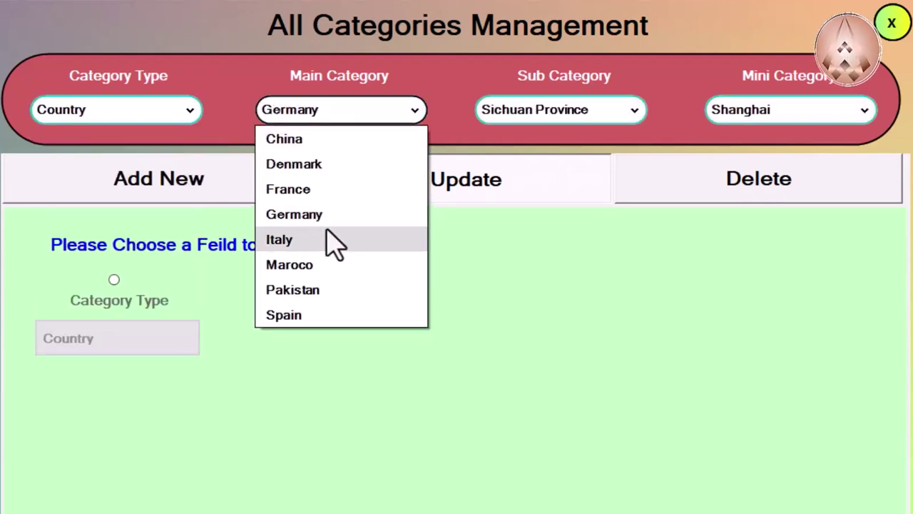
pyautogui.click(336, 289)
pyautogui.click(514, 114)
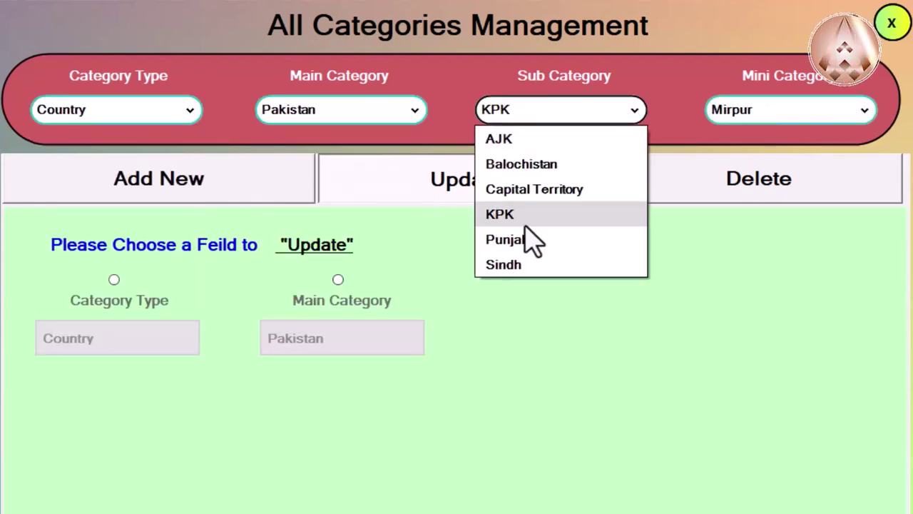
pyautogui.click(585, 243)
pyautogui.click(794, 112)
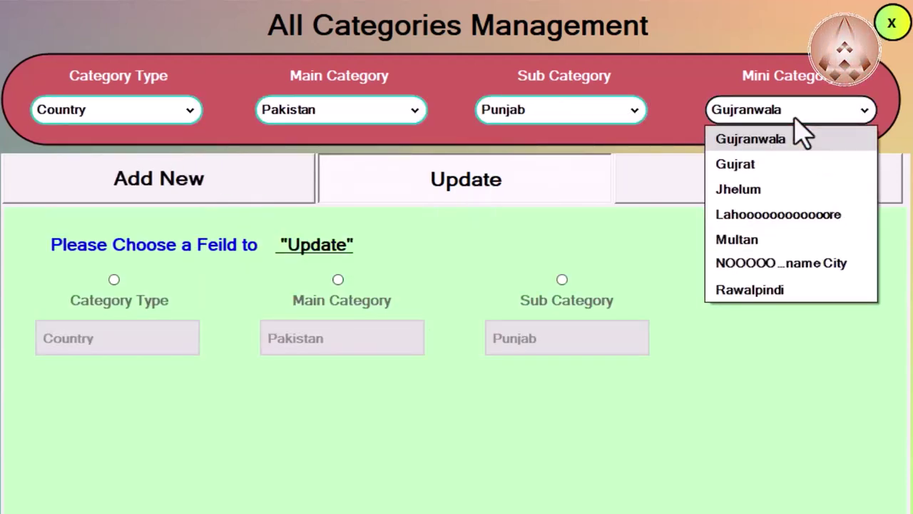
pyautogui.click(817, 232)
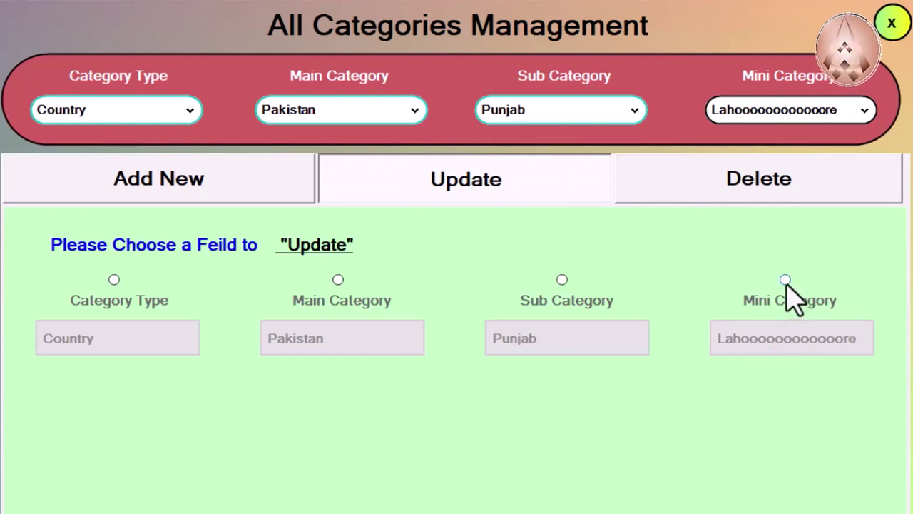
# Step: Rename the mini category 'Lahoooooooooooore' to 'Lahore' and acknowledge 'Record Update Successfully'
pyautogui.click(784, 279)
pyautogui.click(794, 379)
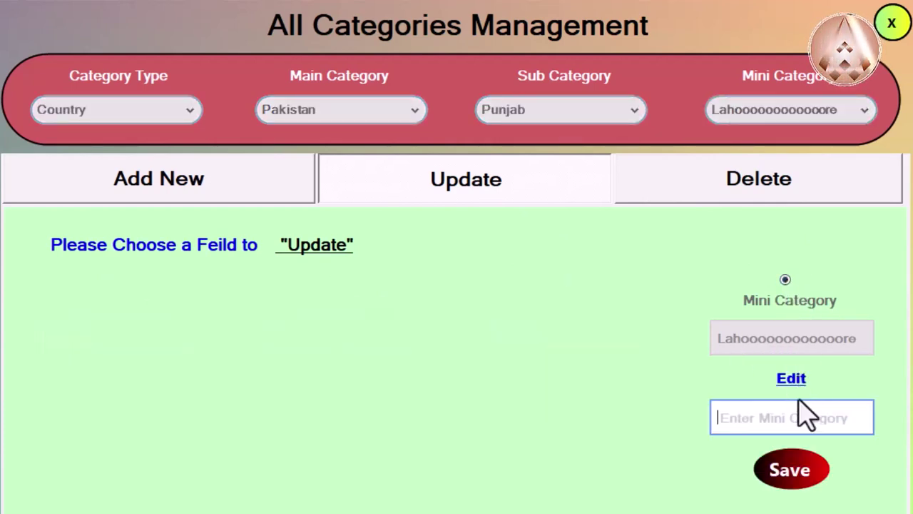
pyautogui.write('Lahore')
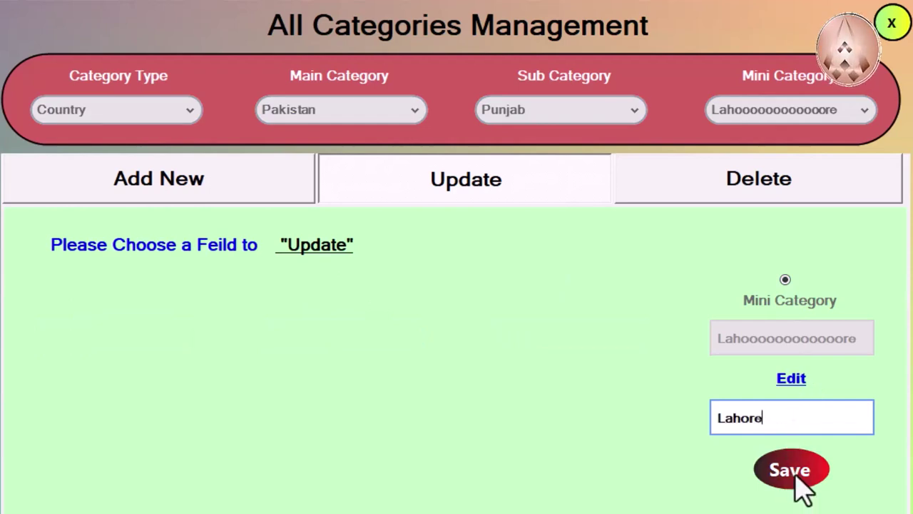
pyautogui.click(799, 486)
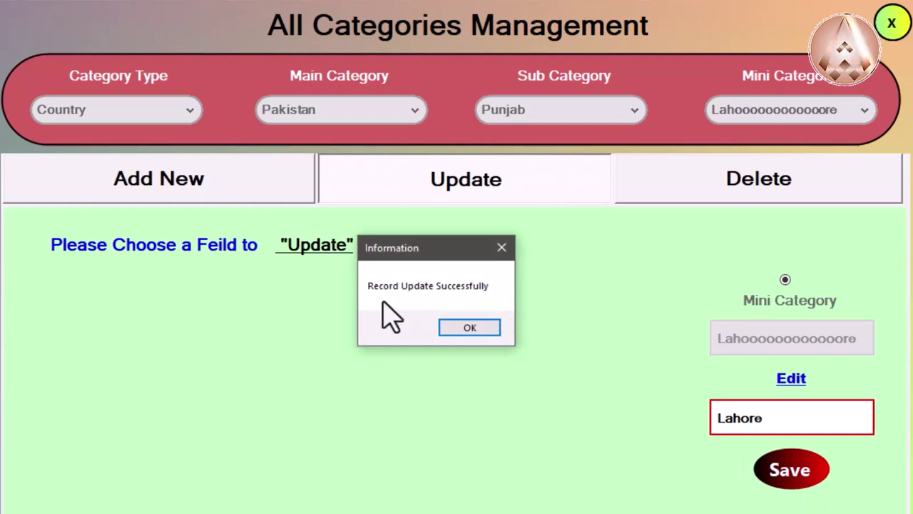
pyautogui.click(464, 328)
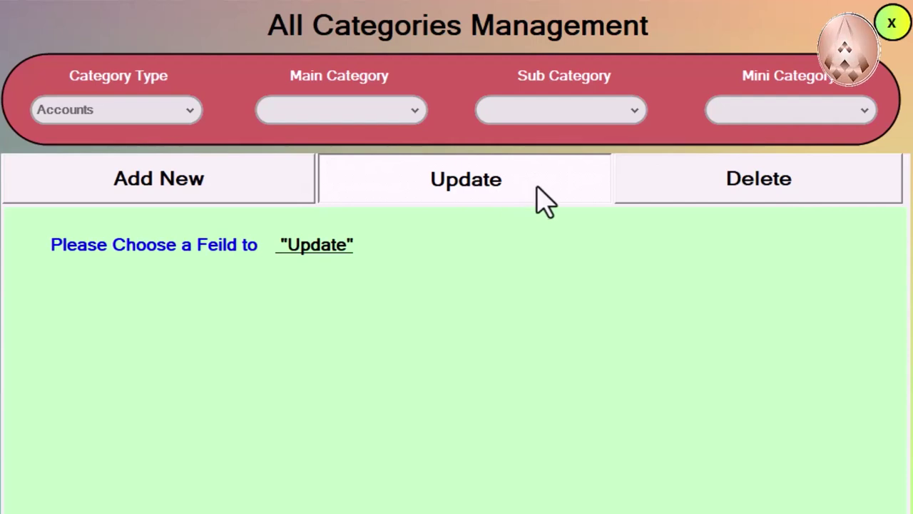
# Step: Reload the Update tab with Country › Pakistan › Punjab › 'NOOOOOOOO name City' selected
pyautogui.click(258, 191)
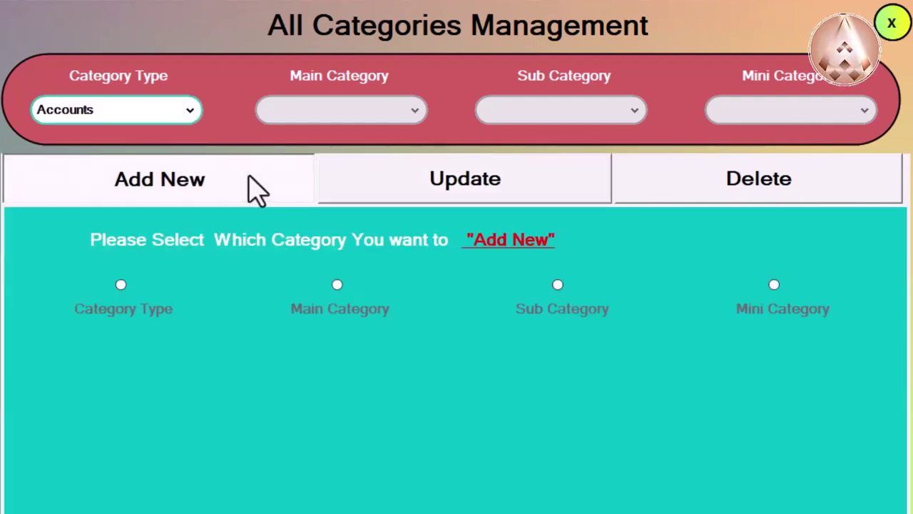
pyautogui.click(516, 191)
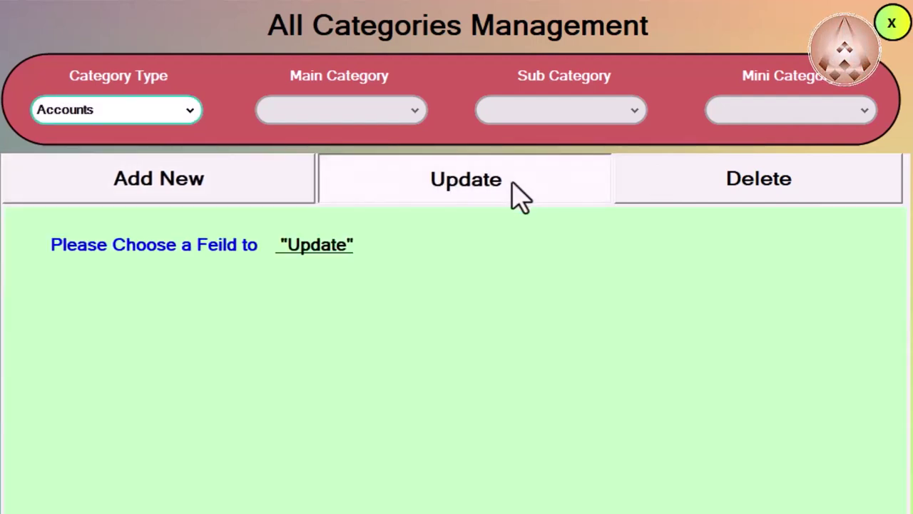
pyautogui.click(145, 125)
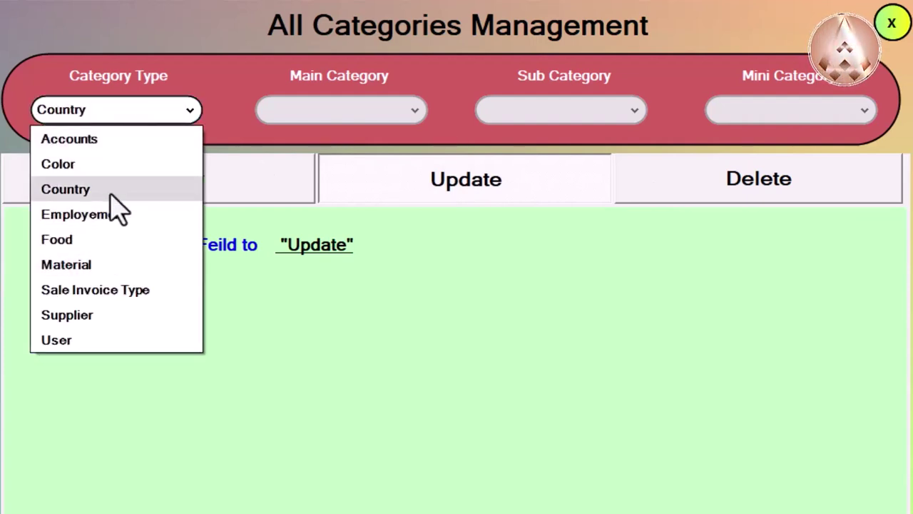
pyautogui.click(110, 189)
pyautogui.click(339, 114)
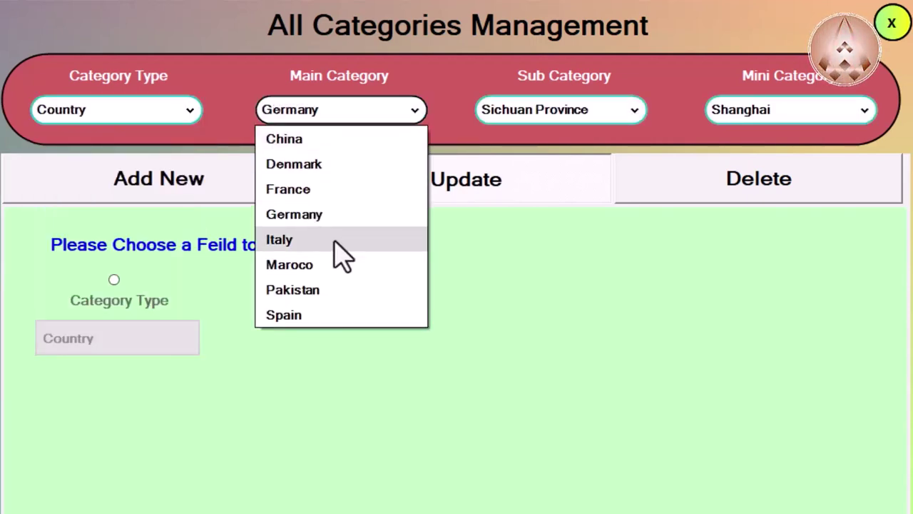
pyautogui.click(330, 289)
pyautogui.click(532, 113)
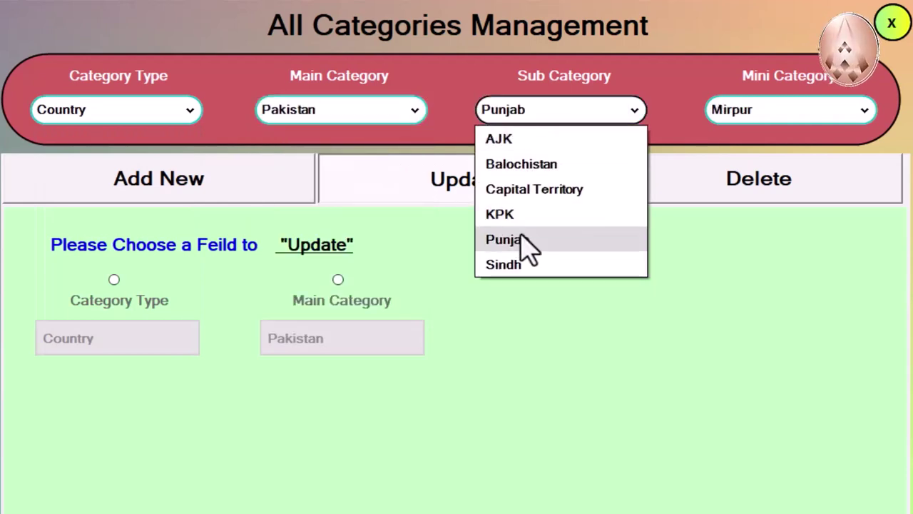
pyautogui.click(528, 242)
pyautogui.click(805, 115)
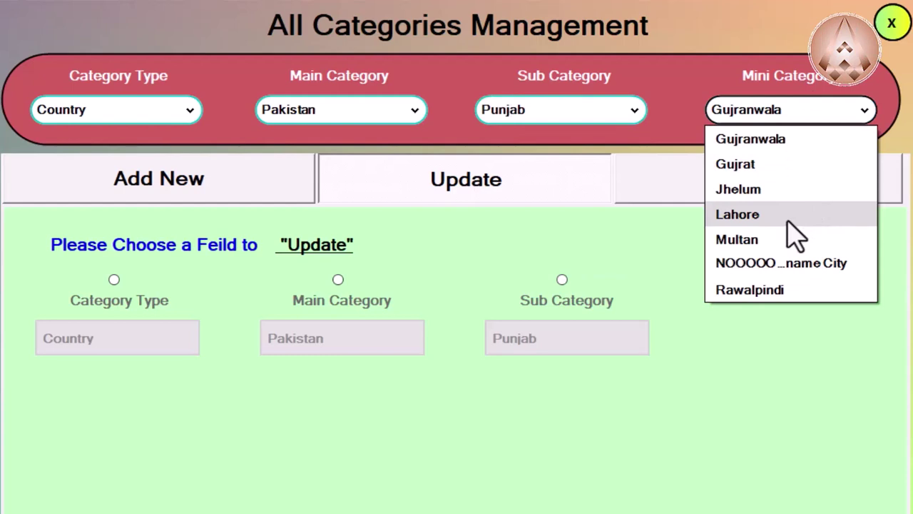
pyautogui.click(798, 269)
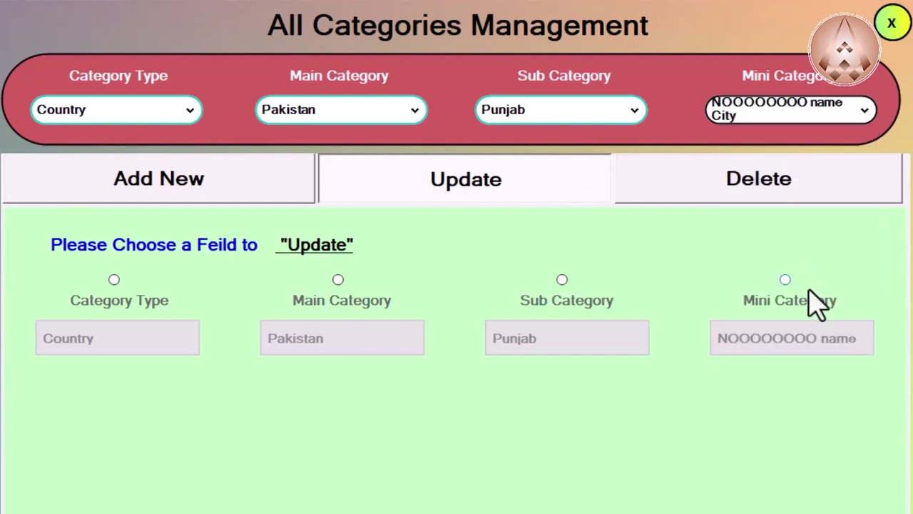
# Step: On the Delete tab, select Country › Pakistan › Punjab › 'NOOOOOOOO name City'
pyautogui.click(797, 194)
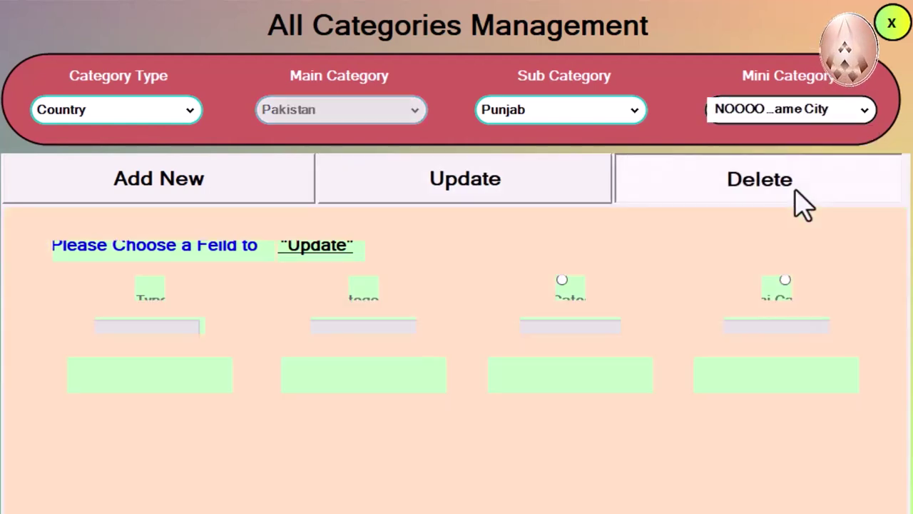
pyautogui.click(121, 111)
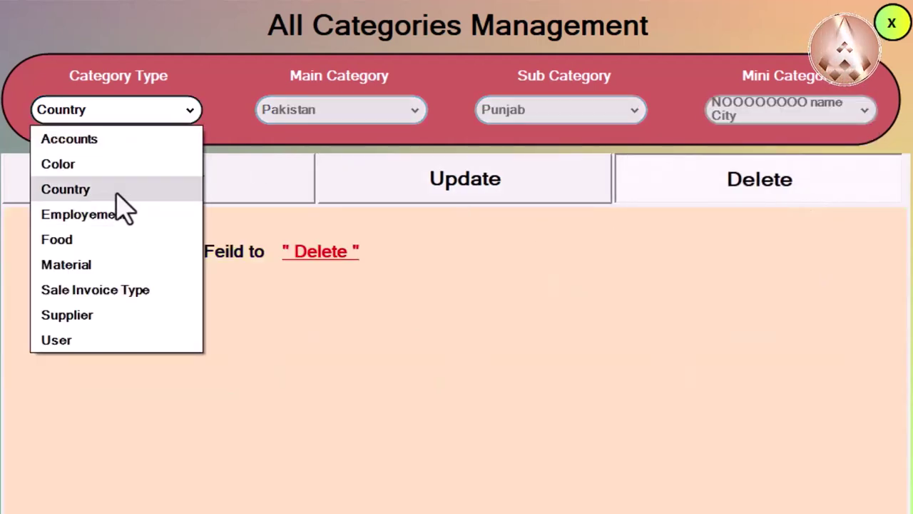
pyautogui.click(116, 189)
pyautogui.click(287, 114)
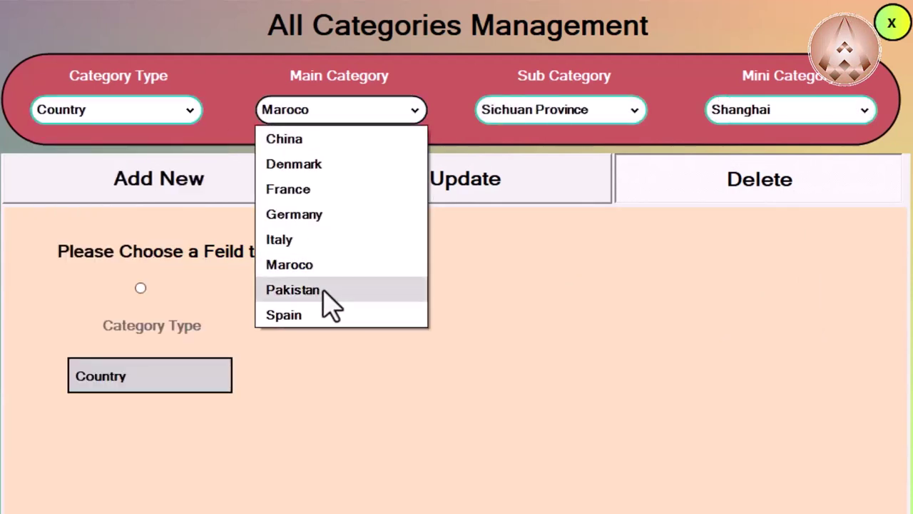
pyautogui.click(318, 290)
pyautogui.click(581, 114)
pyautogui.click(564, 243)
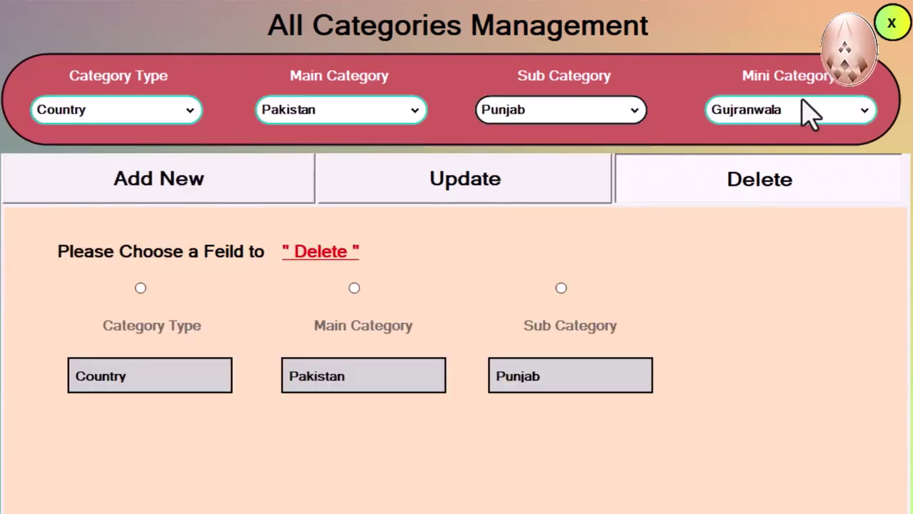
pyautogui.click(807, 112)
pyautogui.click(834, 264)
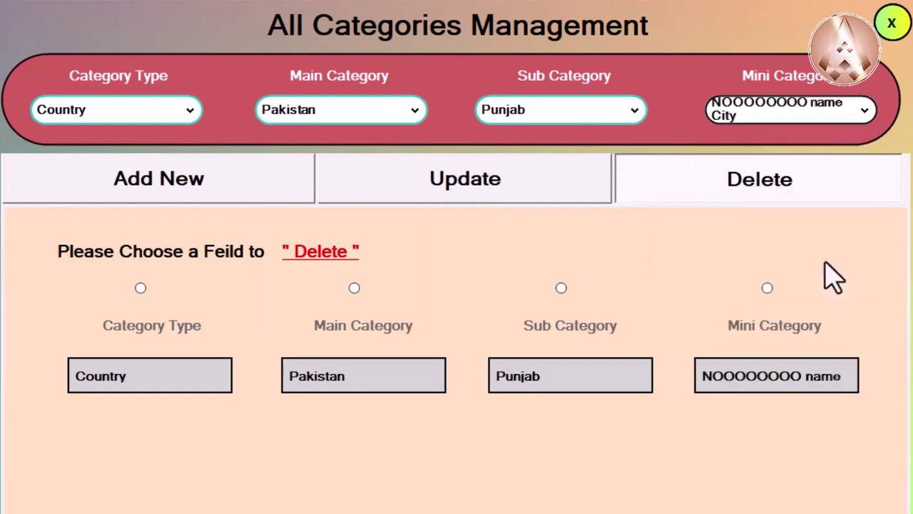
# Step: Delete that mini category, confirming with Yes and acknowledging the success message
pyautogui.click(767, 289)
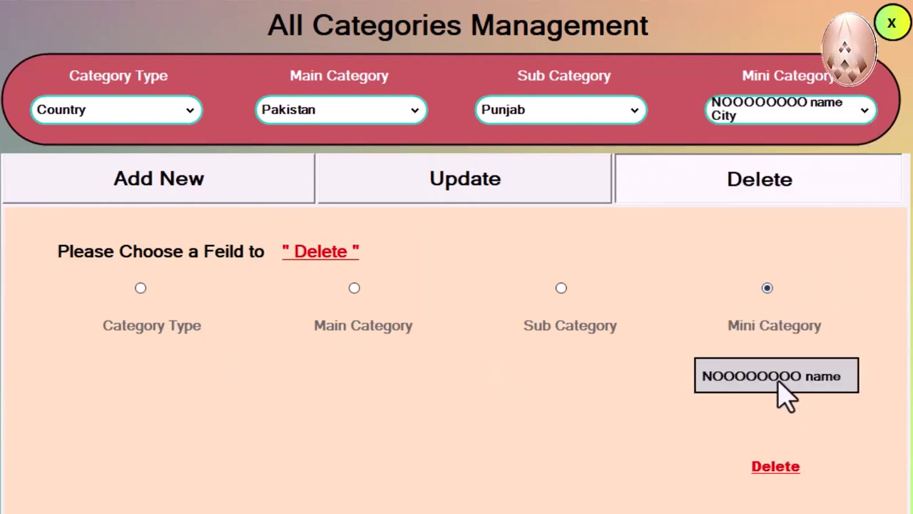
pyautogui.click(776, 467)
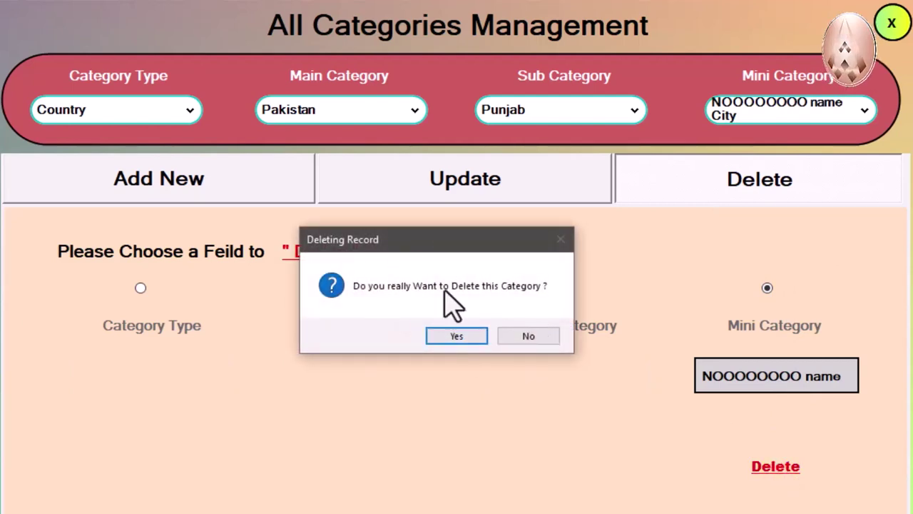
pyautogui.click(464, 338)
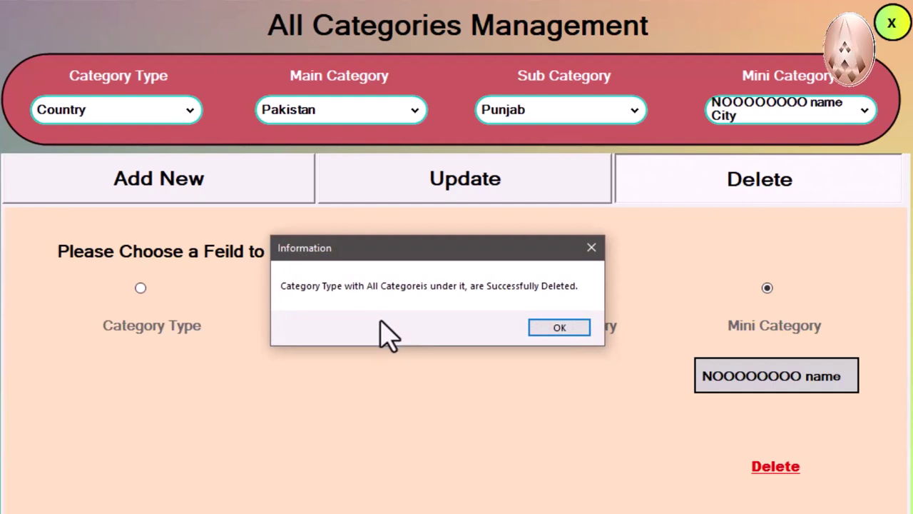
pyautogui.click(557, 324)
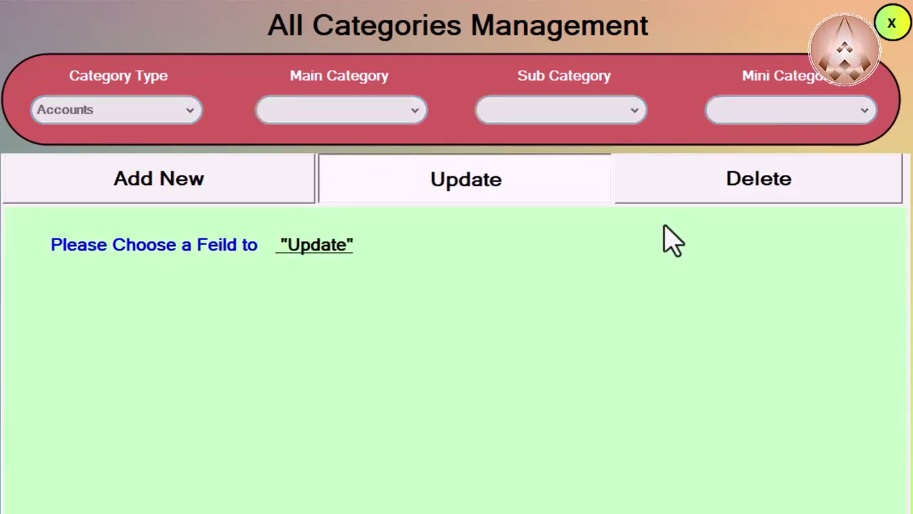
# Step: Select Country › Pakistan › Punjab and check its mini categories now list only Gujranwala, Gujrat, Jhelum, Lahore, Multan and Rawalpindi
pyautogui.click(699, 198)
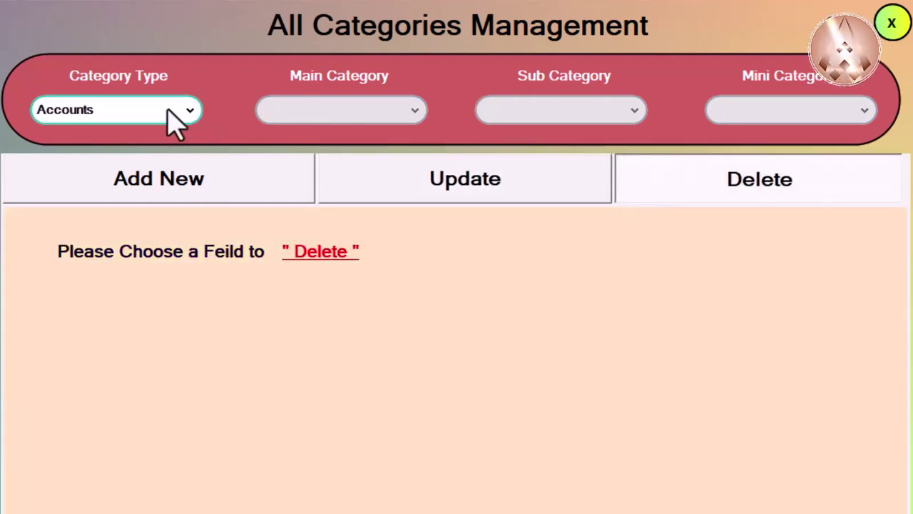
pyautogui.click(174, 118)
pyautogui.click(163, 189)
pyautogui.click(311, 111)
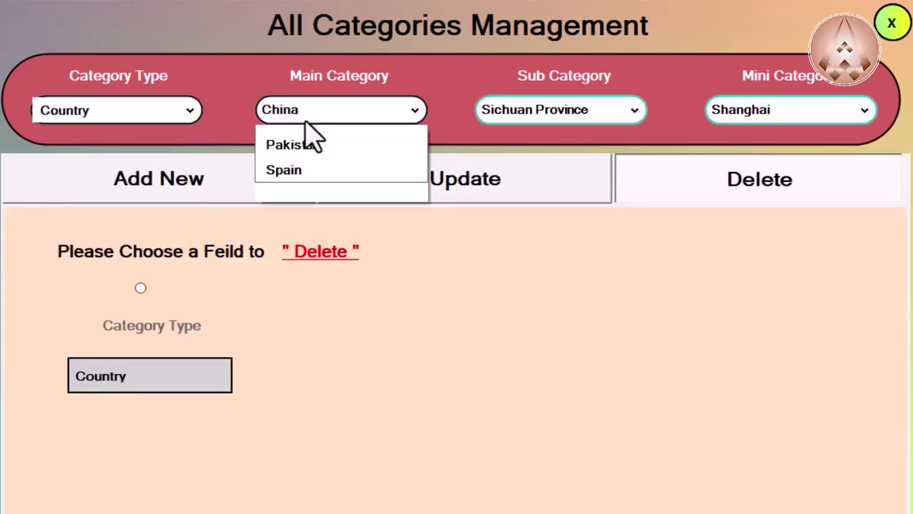
pyautogui.click(325, 290)
pyautogui.click(564, 112)
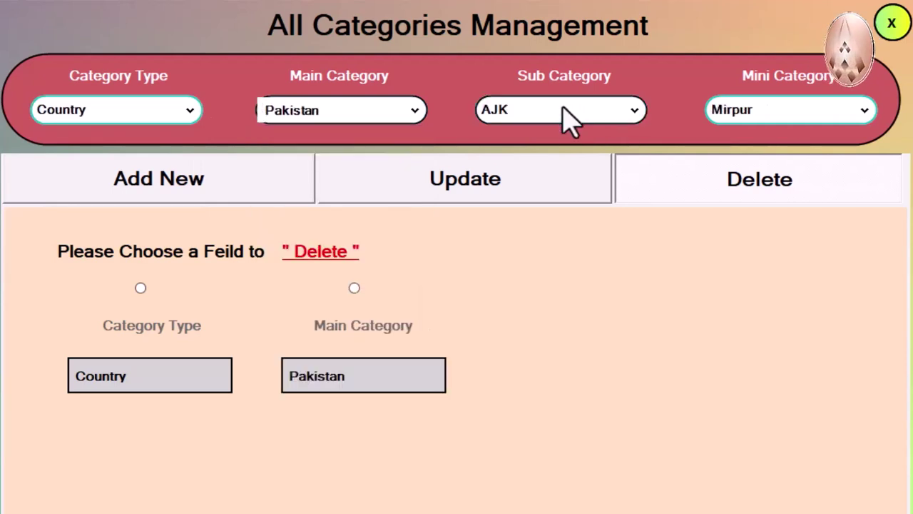
pyautogui.click(561, 239)
pyautogui.click(792, 114)
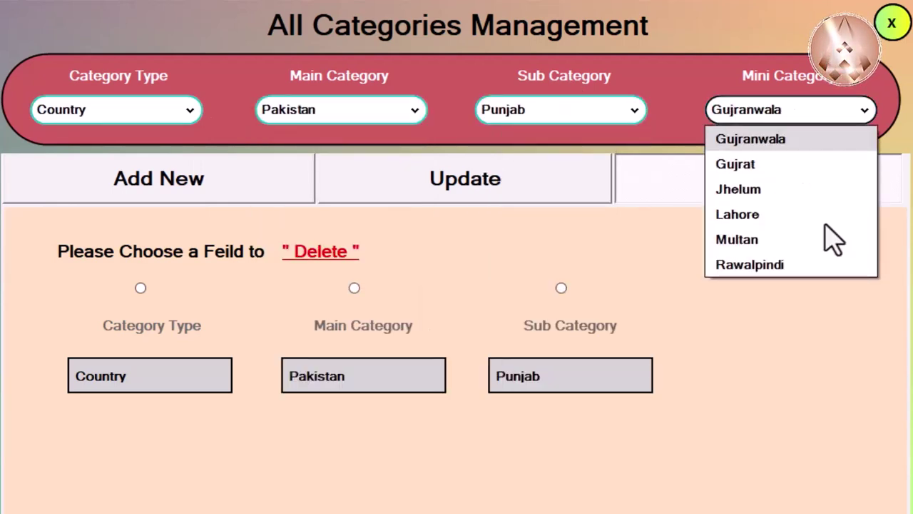
pyautogui.click(829, 344)
pyautogui.click(831, 118)
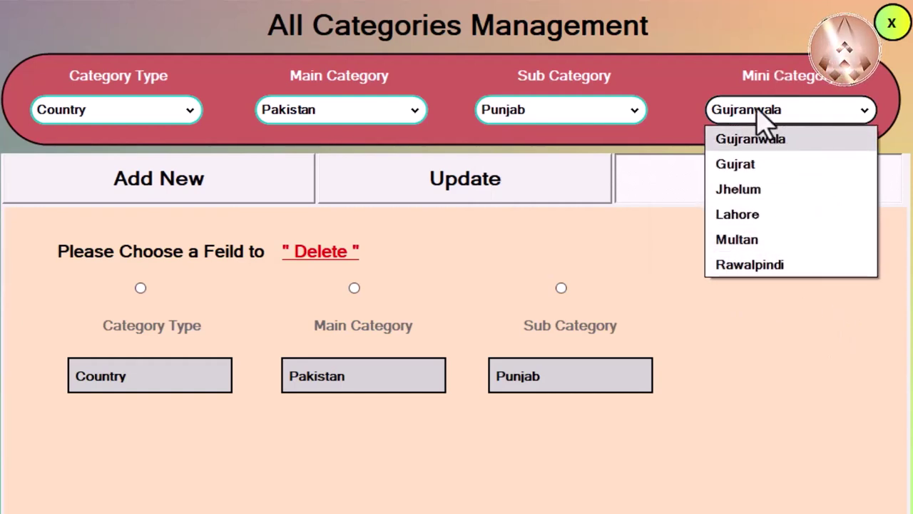
pyautogui.click(798, 350)
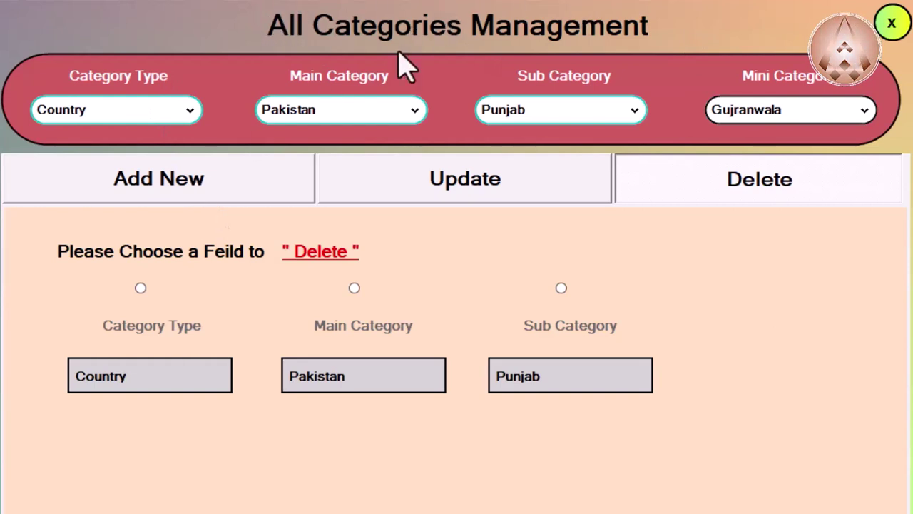
# Step: Cycle through the Add New, Update and Delete tabs, then close All Categories Management
pyautogui.click(221, 192)
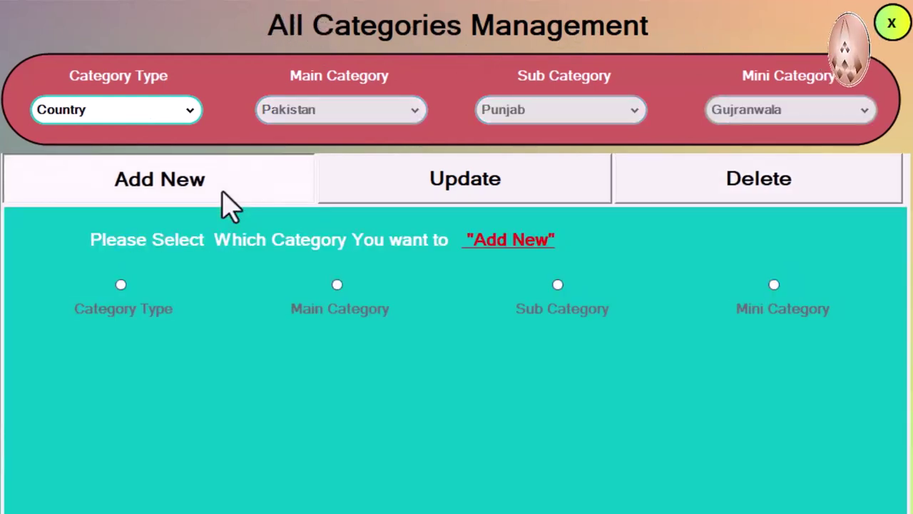
pyautogui.click(521, 192)
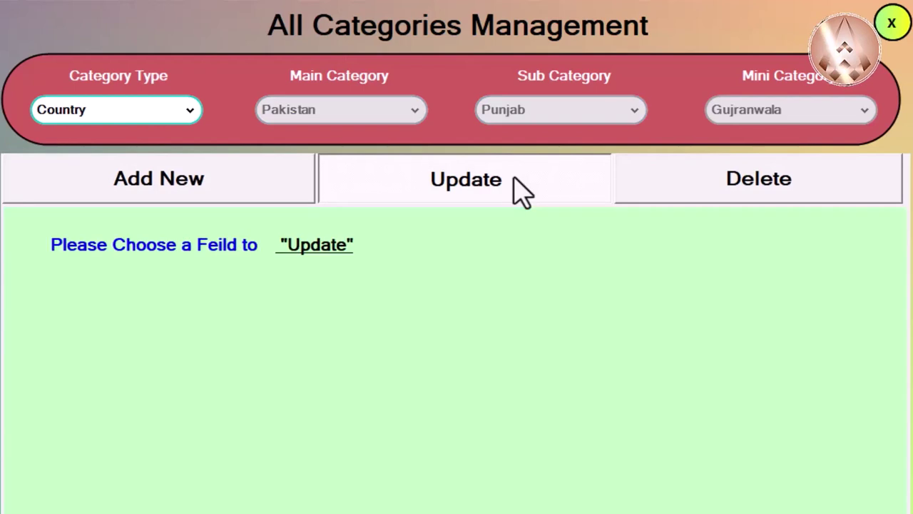
pyautogui.click(828, 190)
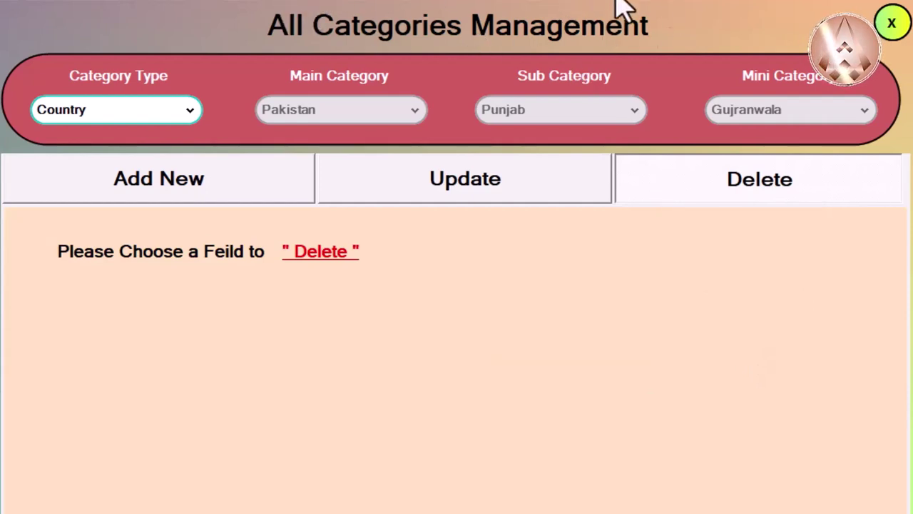
pyautogui.click(893, 25)
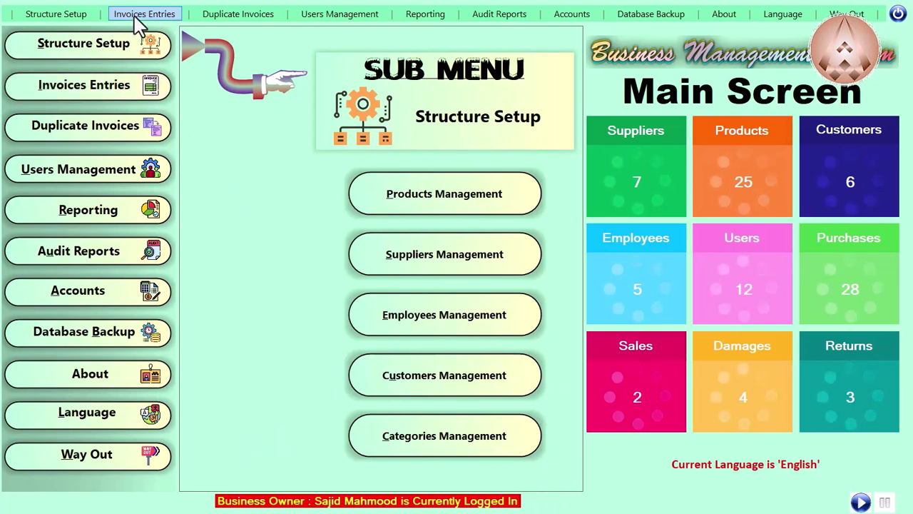
# Step: Show the Invoices Entries sub menu with purchase, sale, damage and return invoice options
pyautogui.click(128, 88)
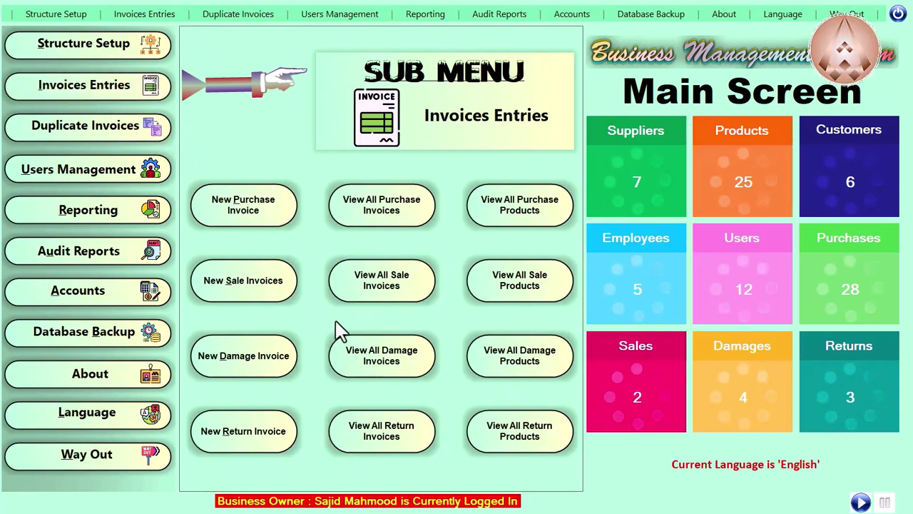
pyautogui.click(140, 20)
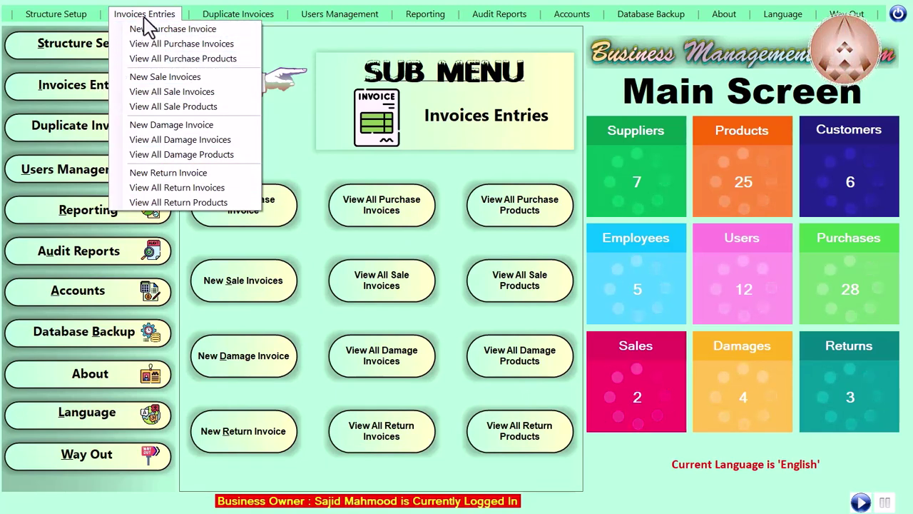
pyautogui.click(85, 86)
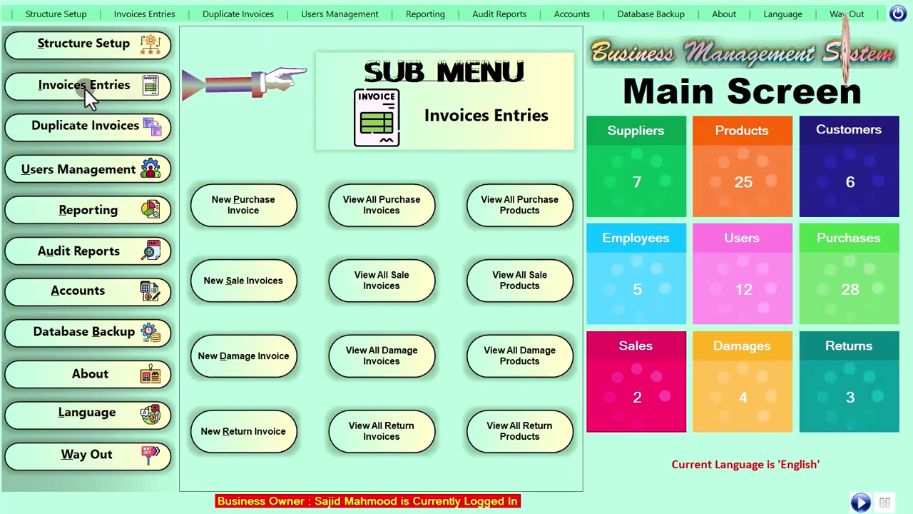
pyautogui.click(85, 86)
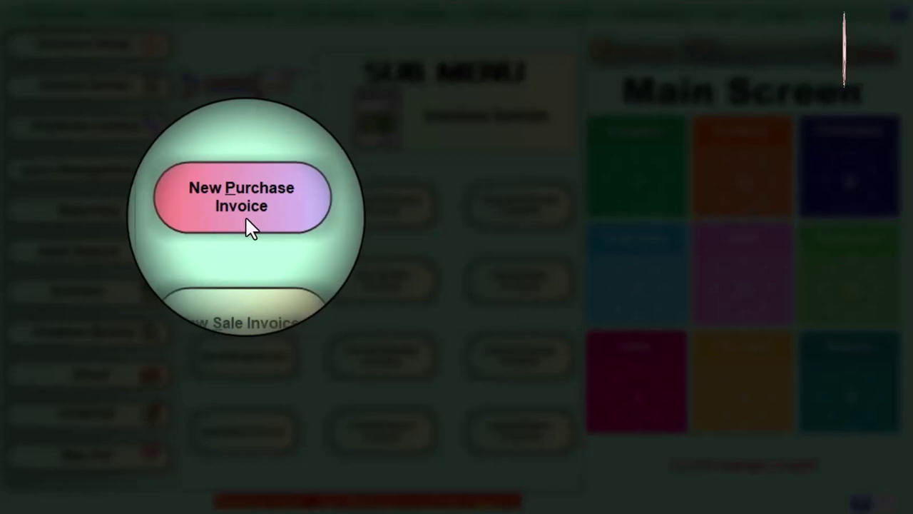
# Step: Start a new purchase invoice from the Invoices Entries sub menu
pyautogui.click(250, 228)
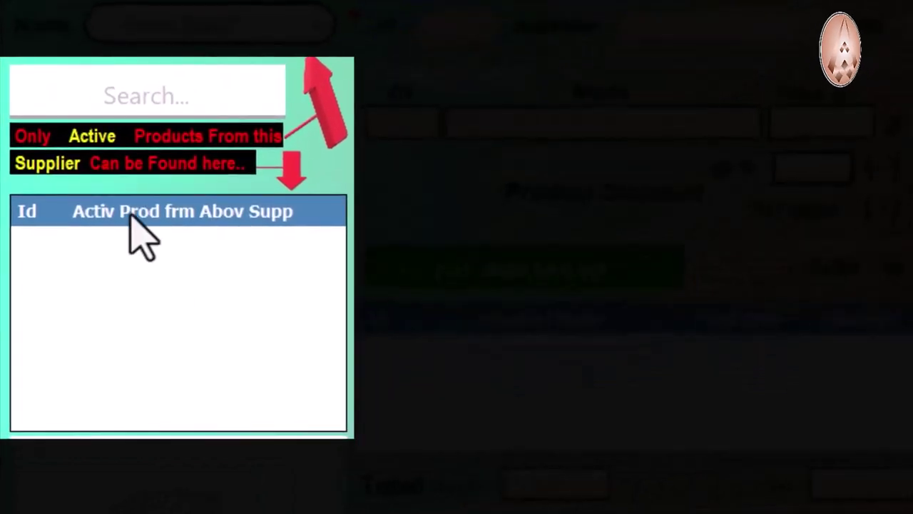
pyautogui.click(127, 99)
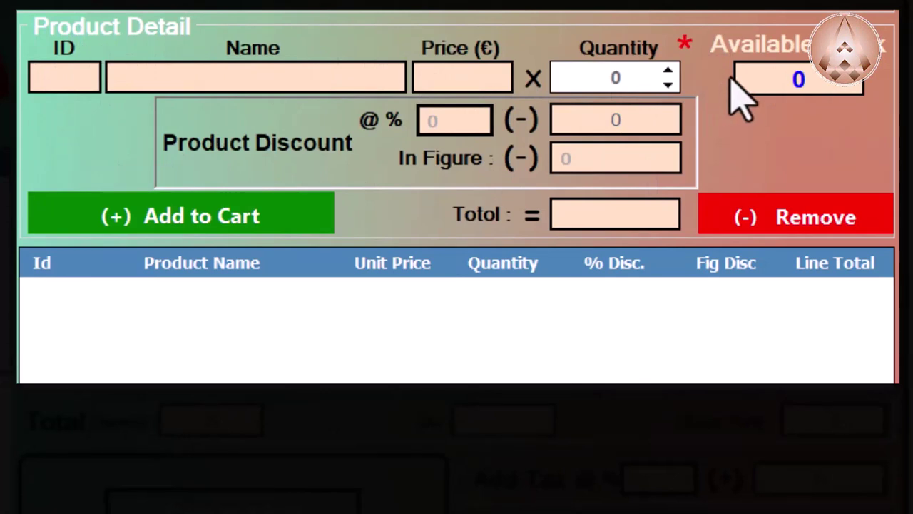
pyautogui.click(788, 77)
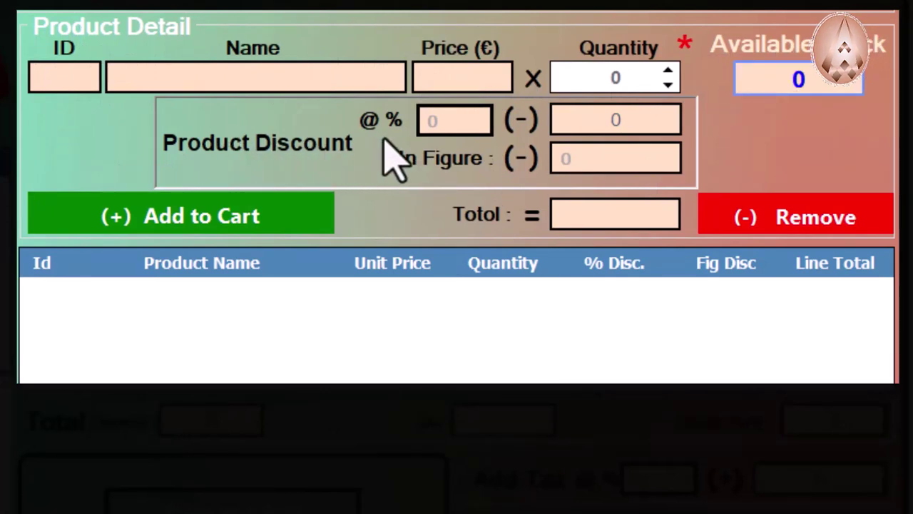
pyautogui.click(171, 215)
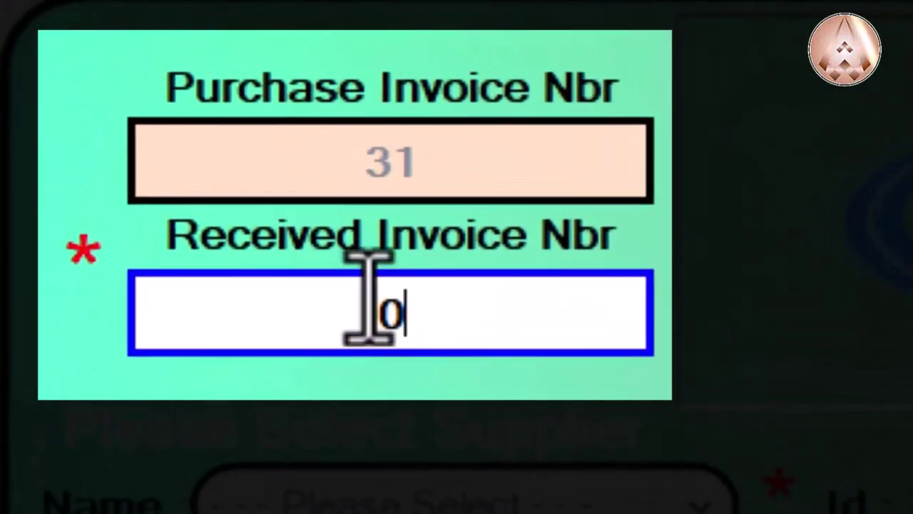
# Step: Enter 'Test Receiving # 1' as the received invoice number on purchase invoice 31
pyautogui.doubleClick(391, 314)
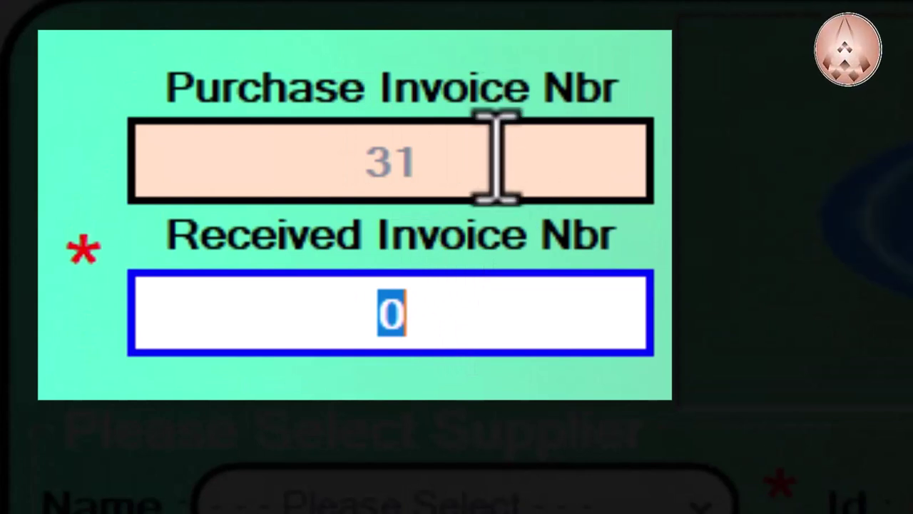
pyautogui.click(278, 171)
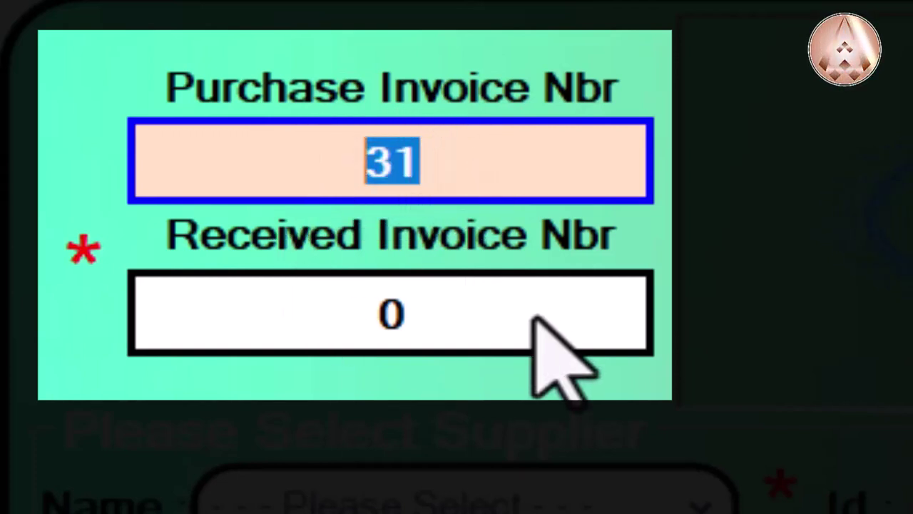
pyautogui.click(493, 341)
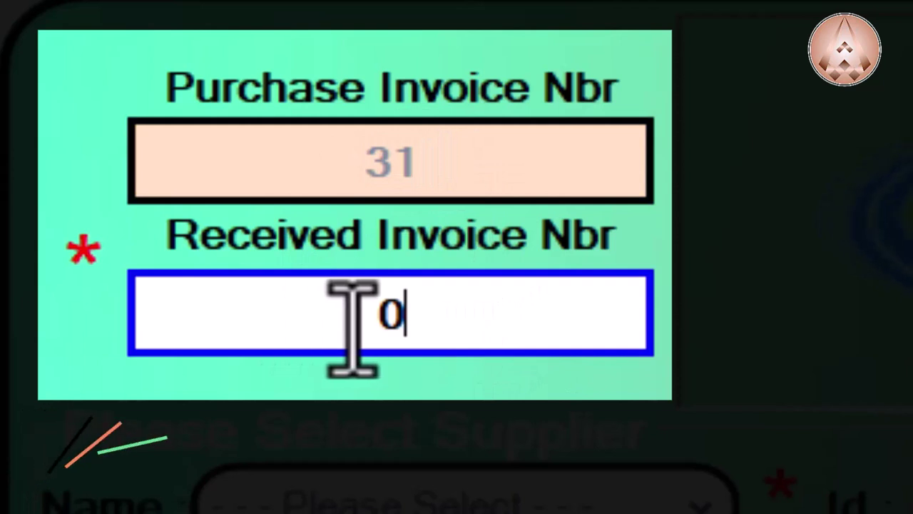
pyautogui.moveTo(376, 325); pyautogui.dragTo(480, 328)
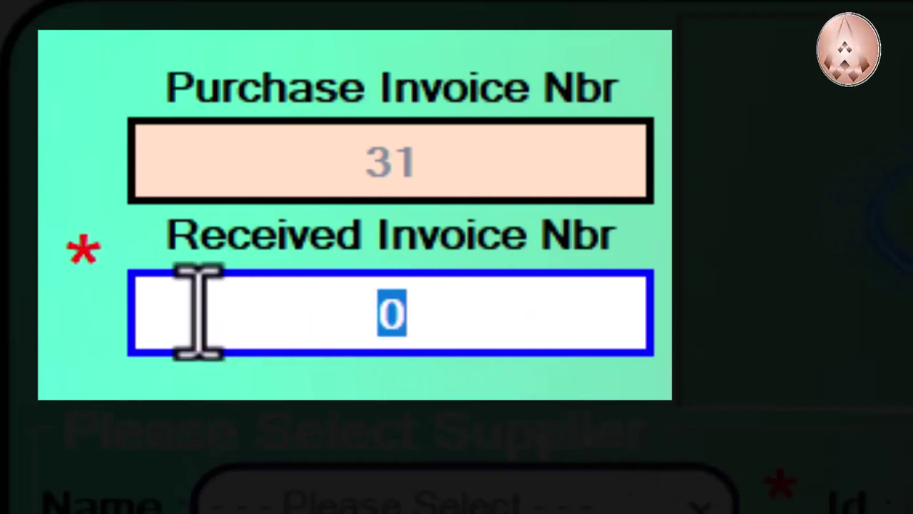
pyautogui.write('Test Receiving # 1')
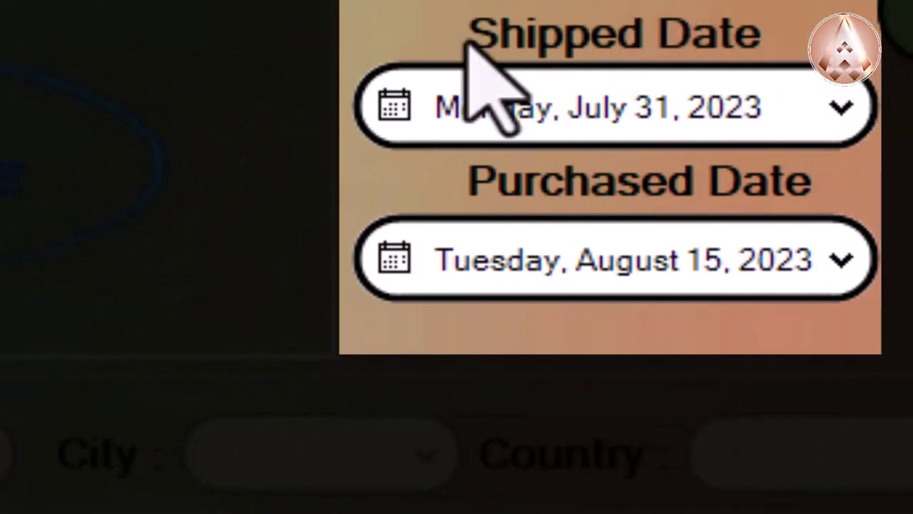
pyautogui.click(727, 107)
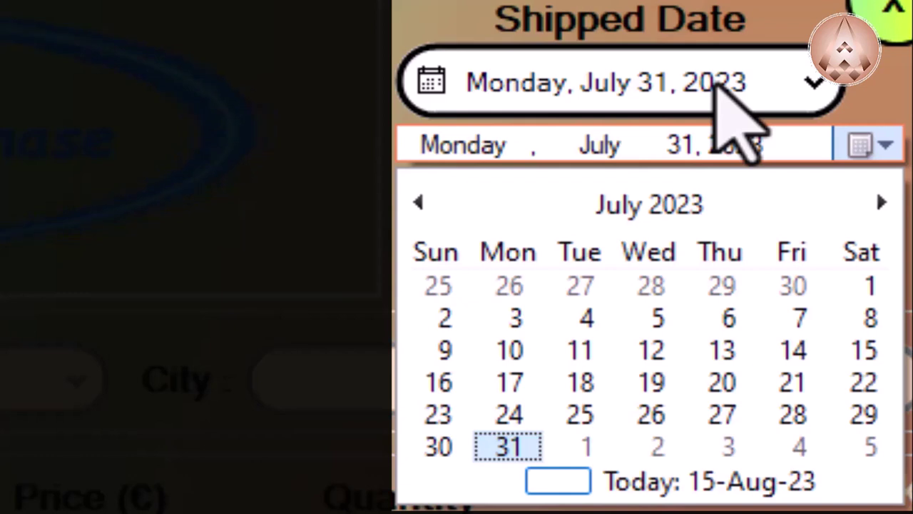
pyautogui.click(709, 143)
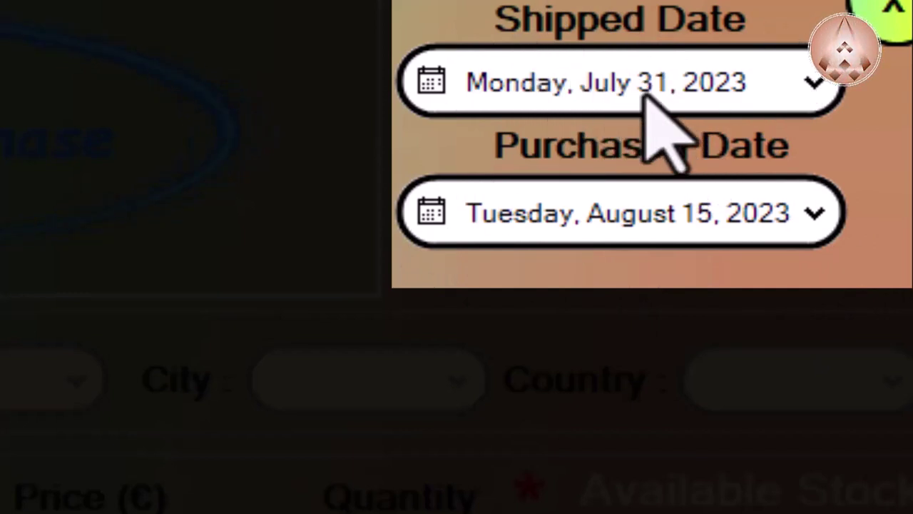
pyautogui.click(686, 213)
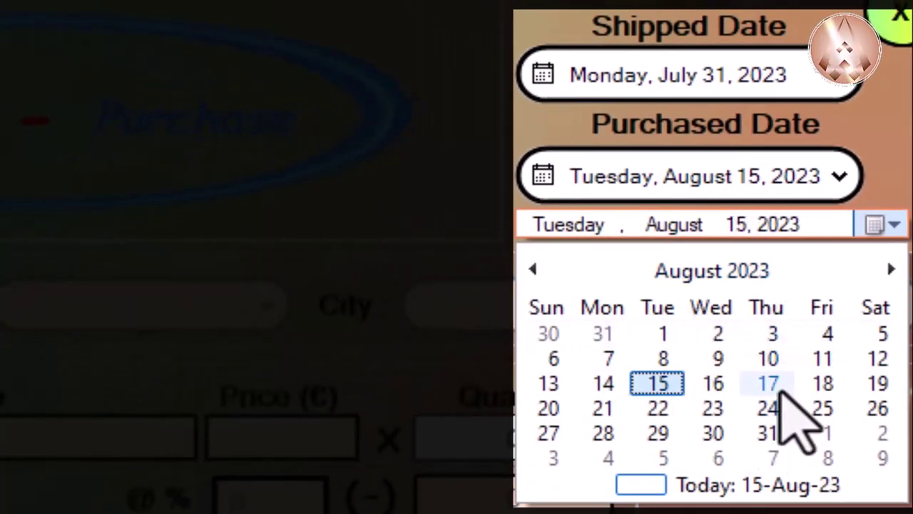
pyautogui.scroll(-1, 754, 380)
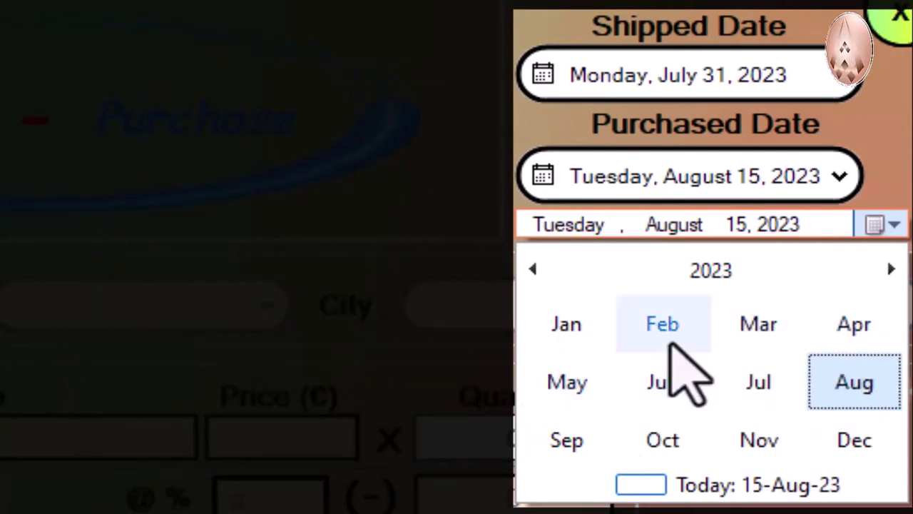
pyautogui.scroll(-1, 678, 368)
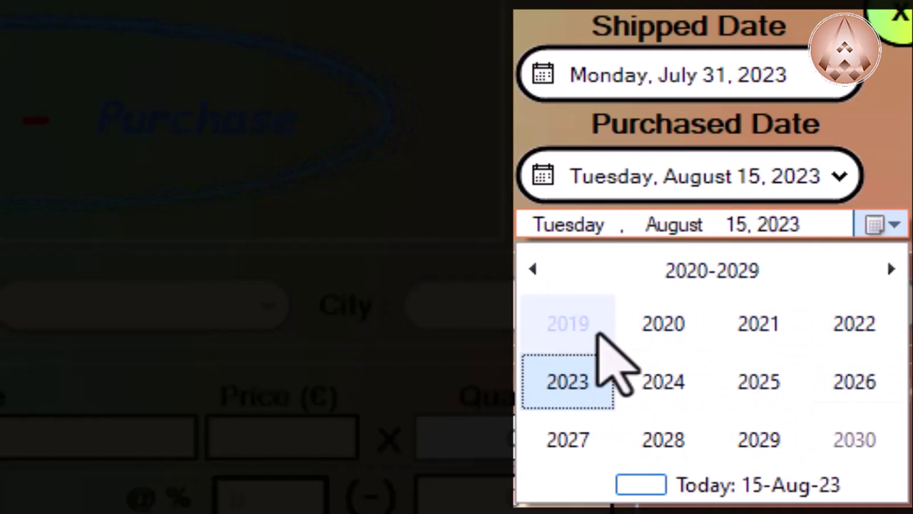
pyautogui.scroll(-1, 599, 331)
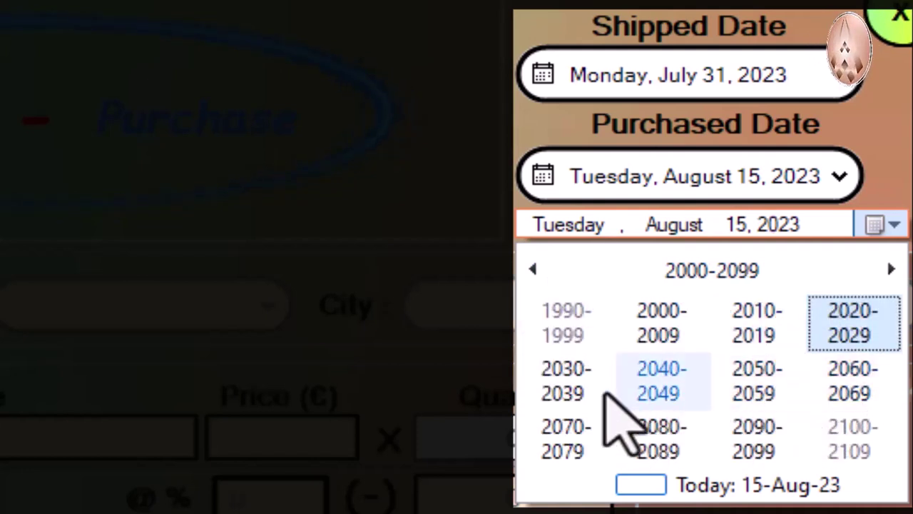
pyautogui.scroll(1, 782, 327)
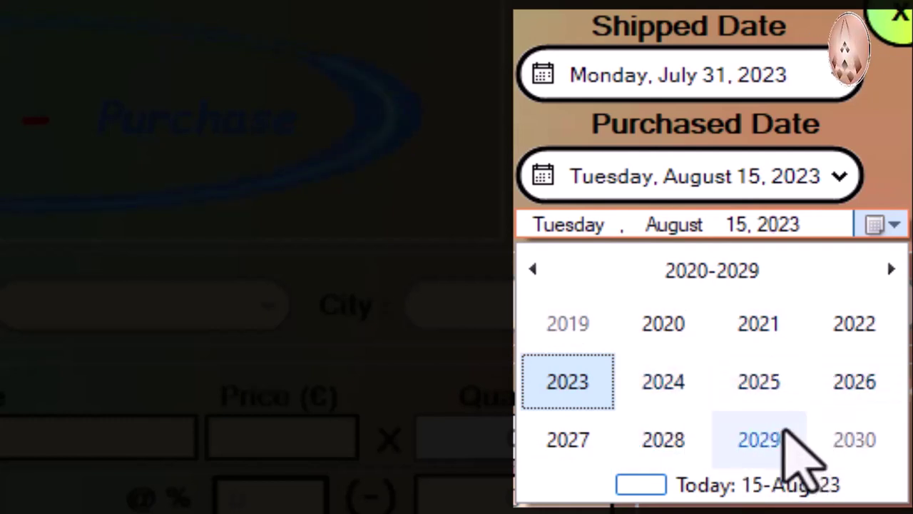
pyautogui.scroll(1, 786, 430)
pyautogui.scroll(1, 786, 431)
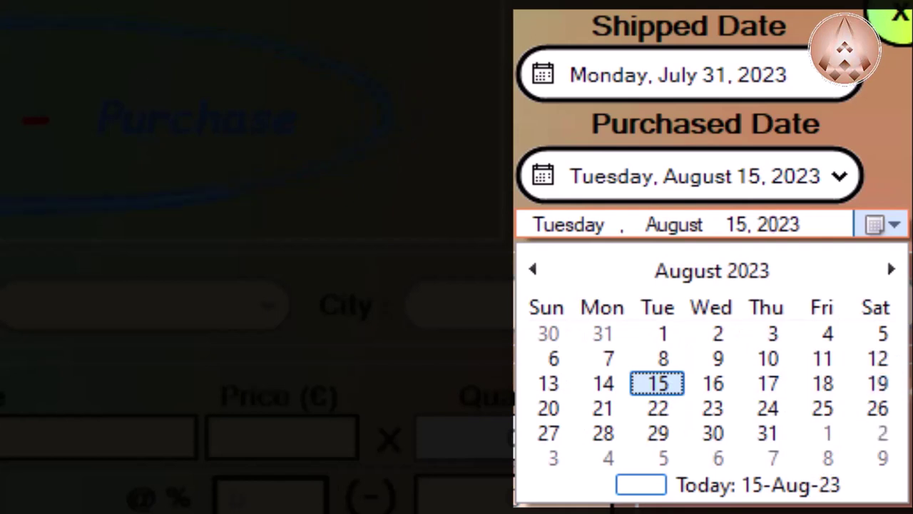
pyautogui.press('Escape')
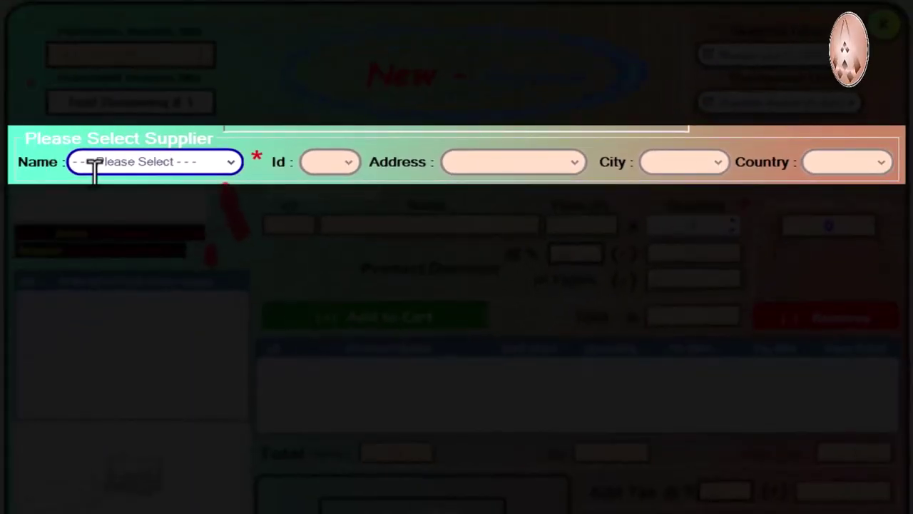
# Step: Try Shanghai Co and Paris Goods Ltd. as the supplier, then settle on Berlin GmbH
pyautogui.click(202, 163)
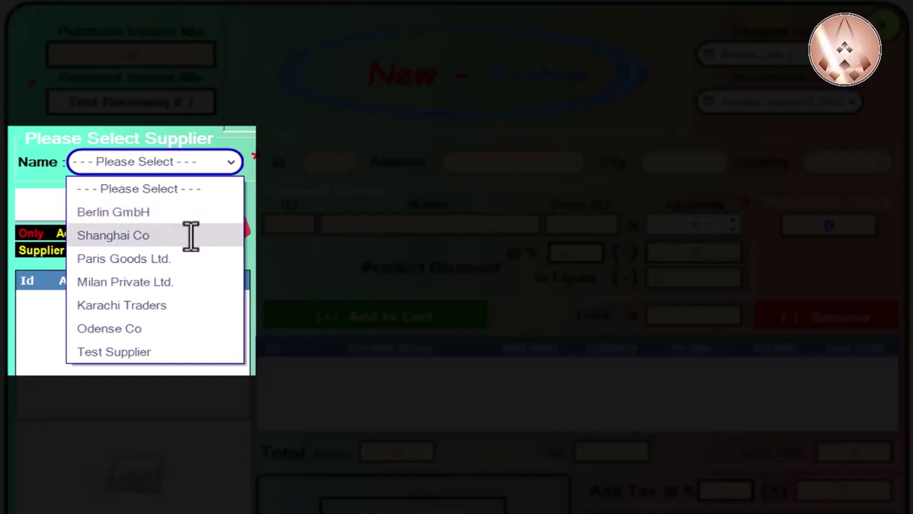
pyautogui.click(191, 235)
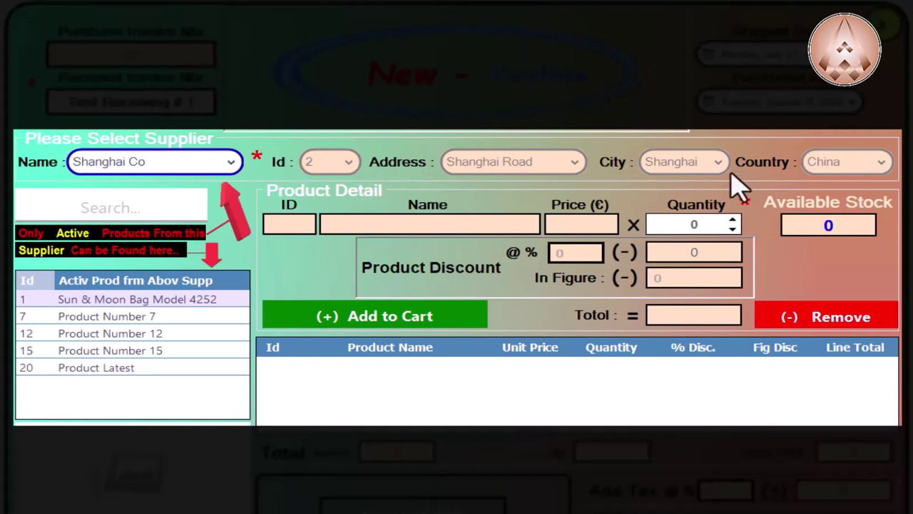
pyautogui.click(189, 155)
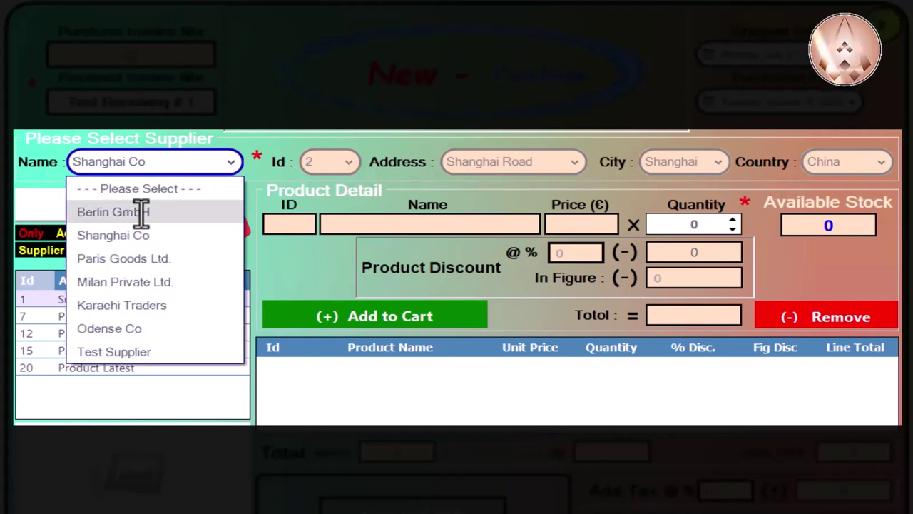
pyautogui.click(143, 258)
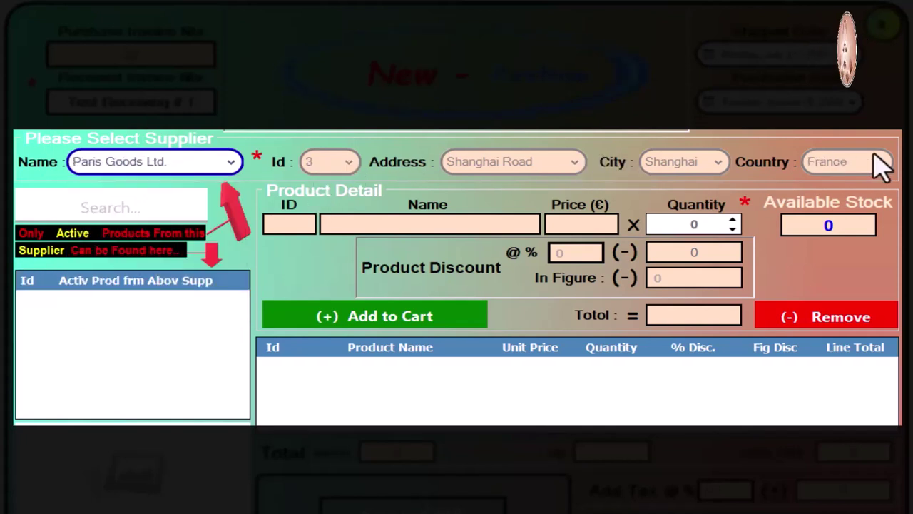
pyautogui.click(155, 161)
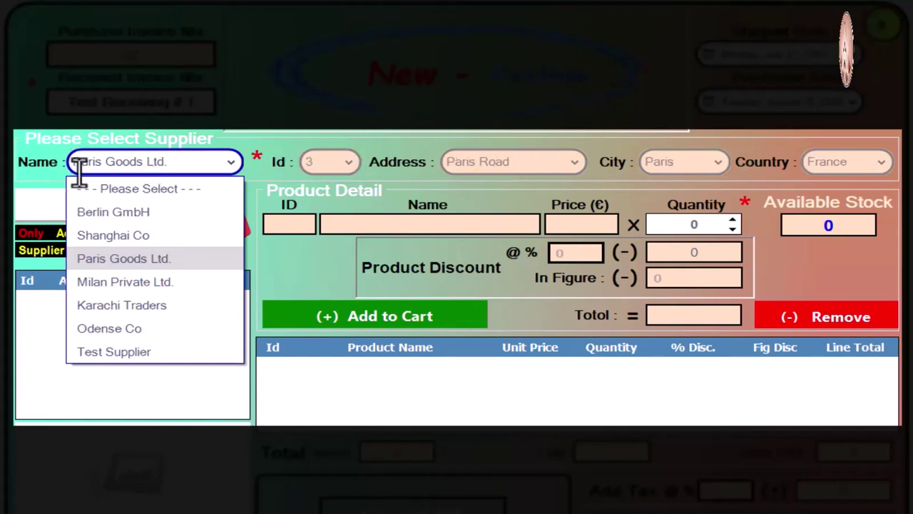
pyautogui.click(113, 212)
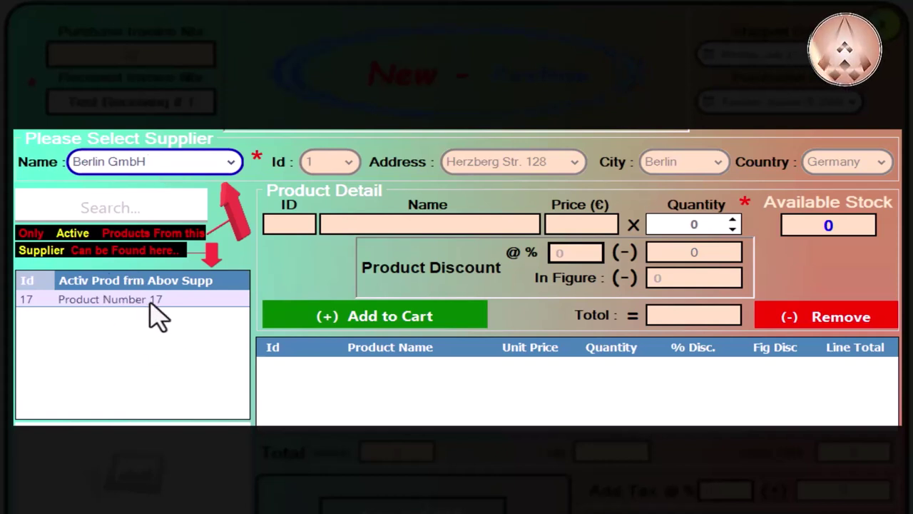
# Step: Cycle the supplier through Shanghai Co, Karachi Traders and Berlin GmbH, ending on Shanghai Co
pyautogui.click(160, 163)
pyautogui.click(168, 232)
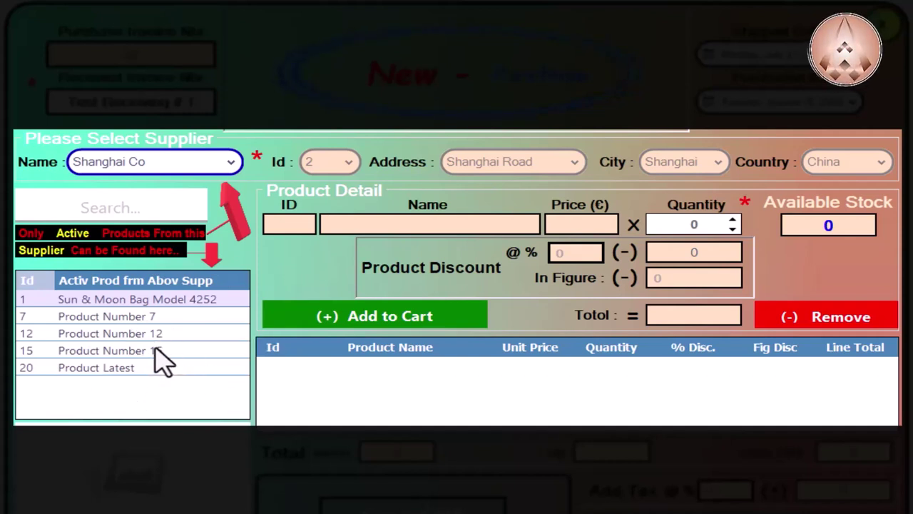
pyautogui.press('Down')
pyautogui.click(200, 161)
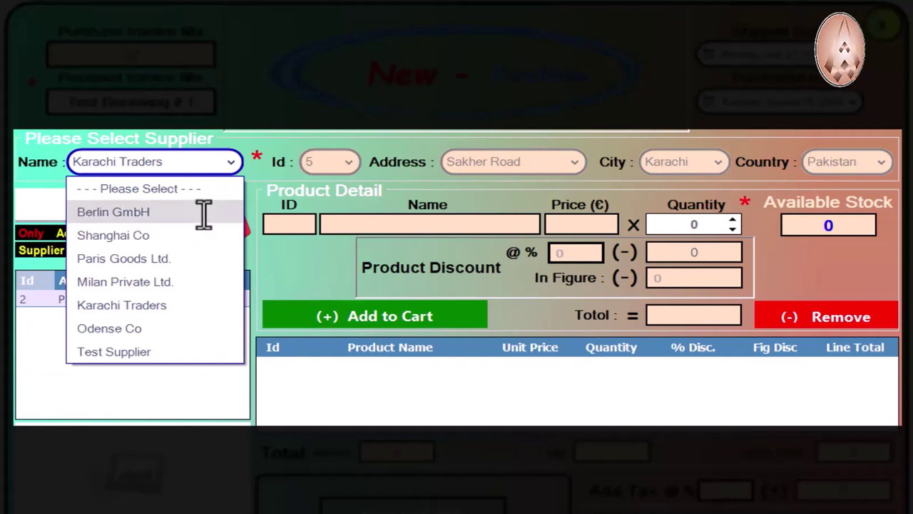
pyautogui.click(204, 212)
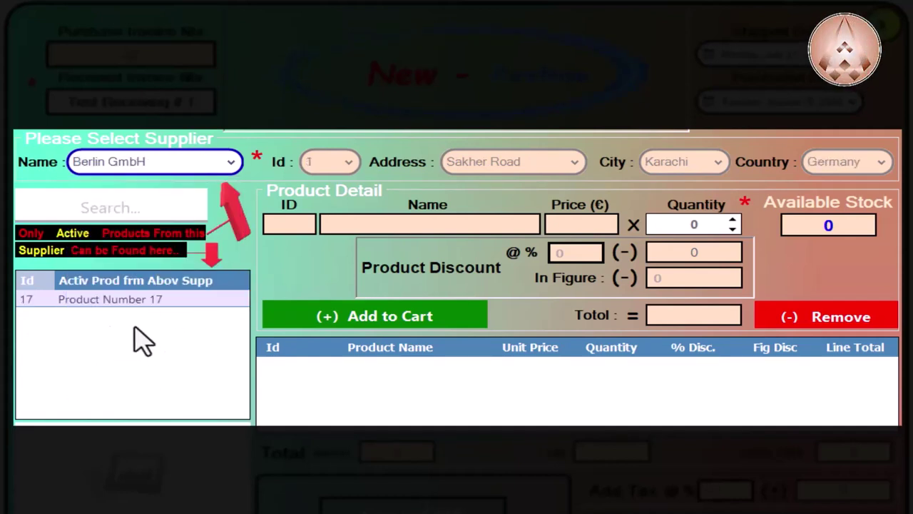
pyautogui.click(230, 161)
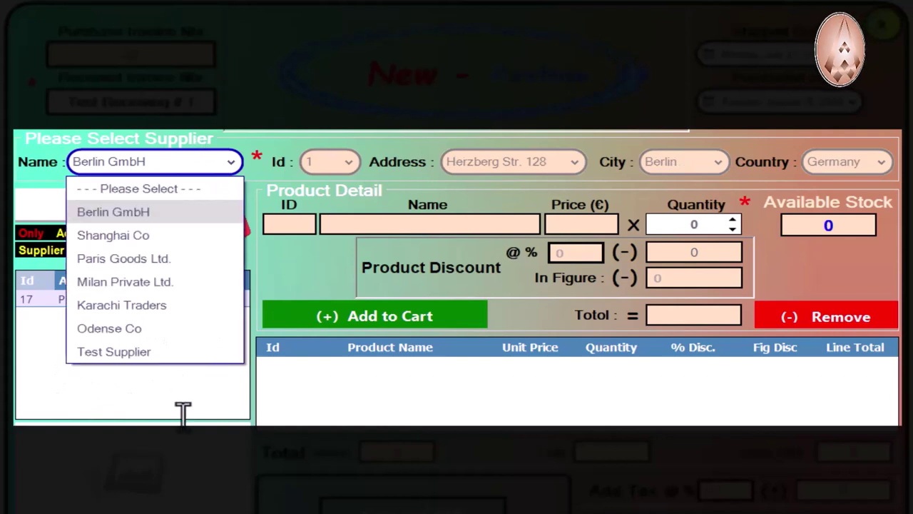
pyautogui.press('Down')
pyautogui.press('Return')
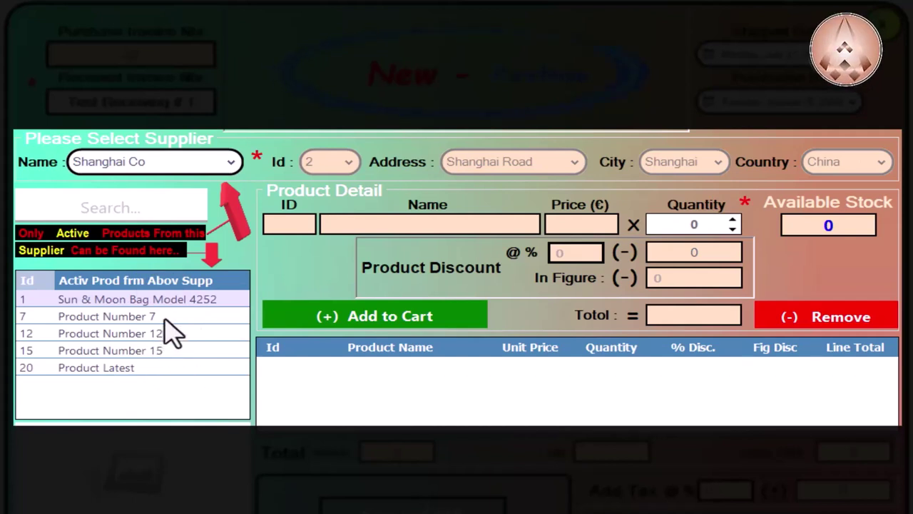
# Step: Load Product Number 7 at 31.71 € into Product Detail and select its quantity
pyautogui.click(165, 318)
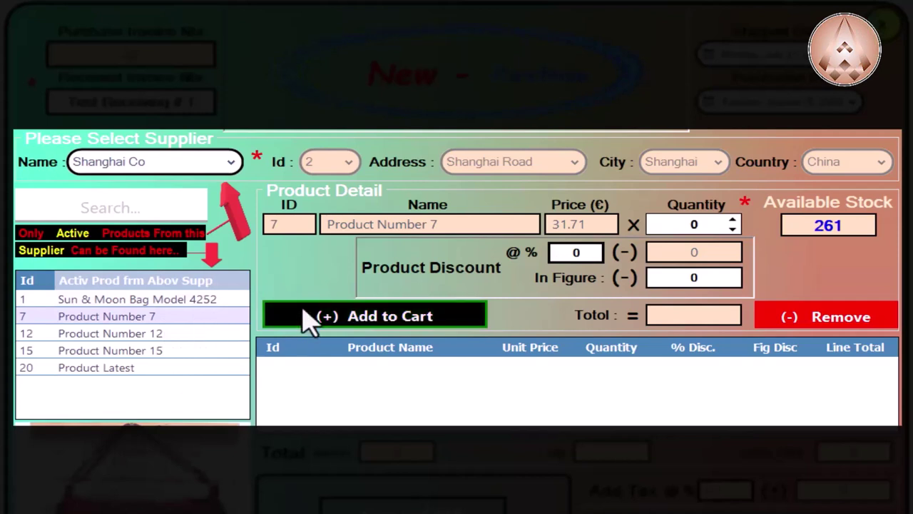
pyautogui.click(294, 225)
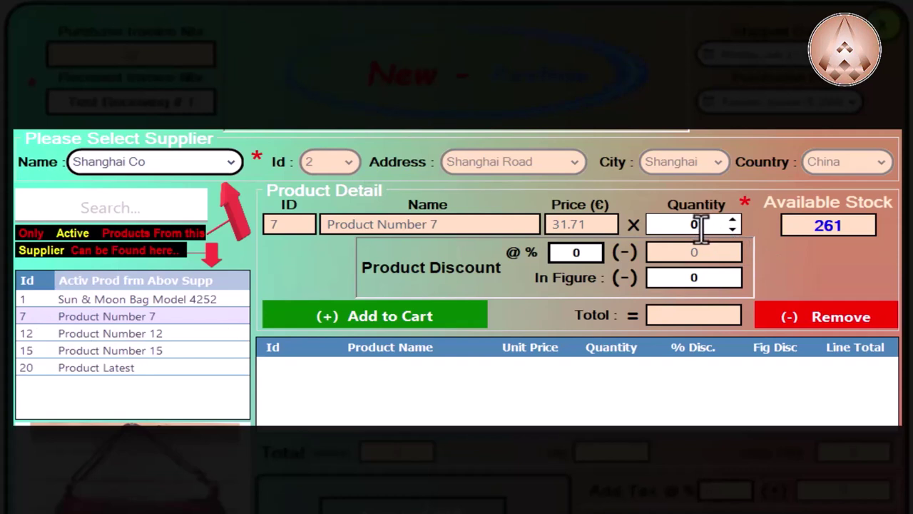
pyautogui.moveTo(701, 226); pyautogui.dragTo(671, 224)
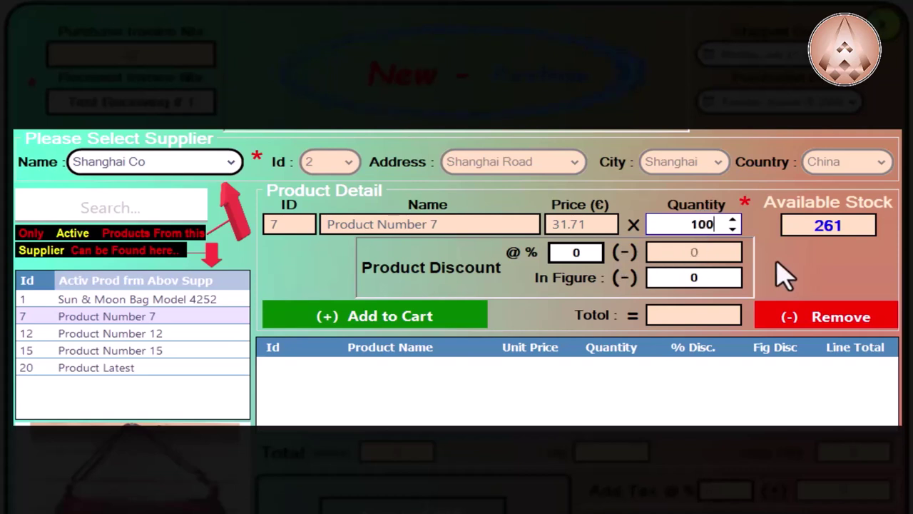
# Step: Give Product Number 7 a 5% discount plus a 12.45 fixed discount, totalling 3000.00
pyautogui.click(570, 251)
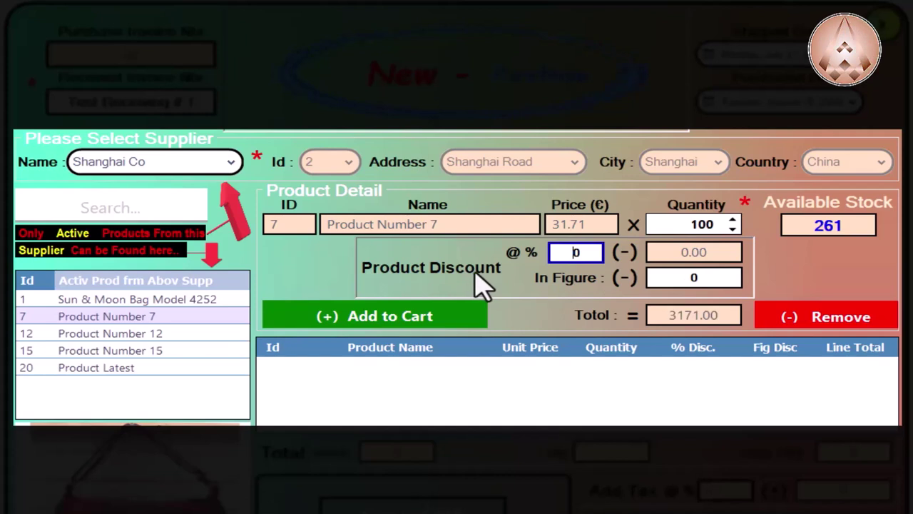
pyautogui.press('Delete')
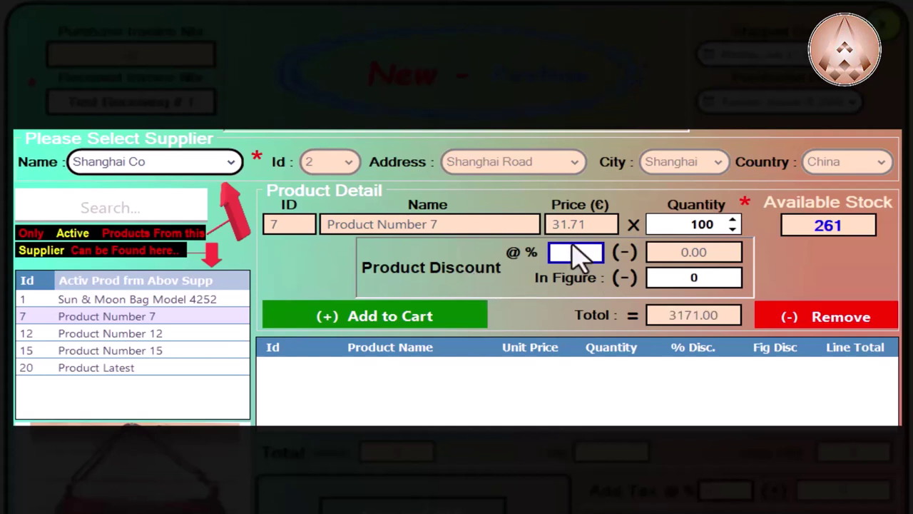
pyautogui.write('0')
pyautogui.click(652, 278)
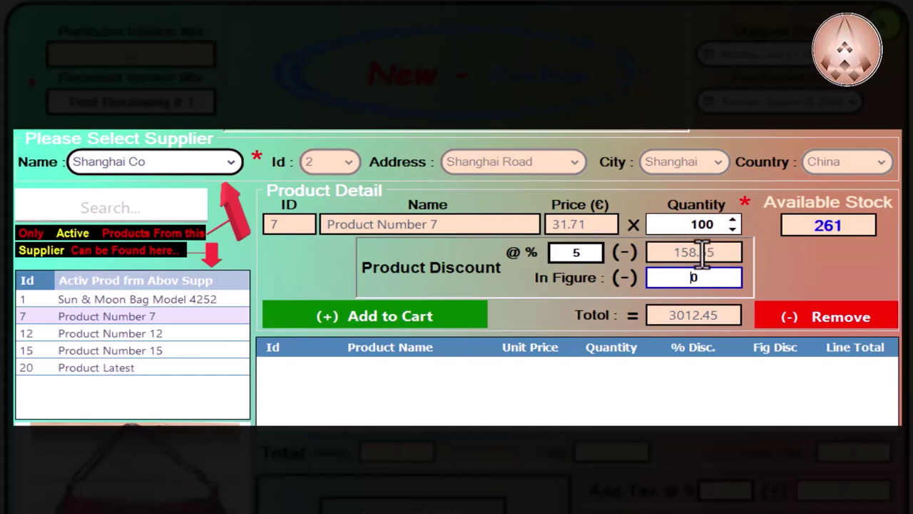
pyautogui.moveTo(709, 277); pyautogui.dragTo(623, 277)
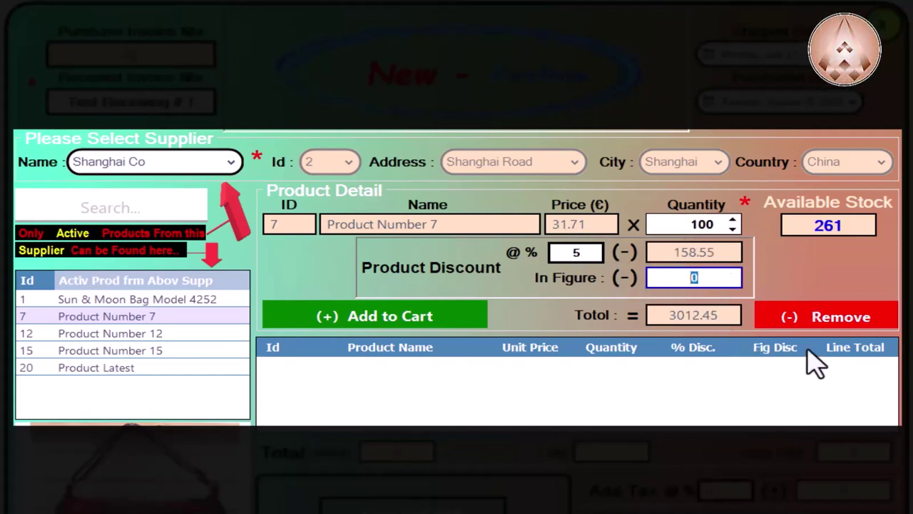
pyautogui.write('12.45')
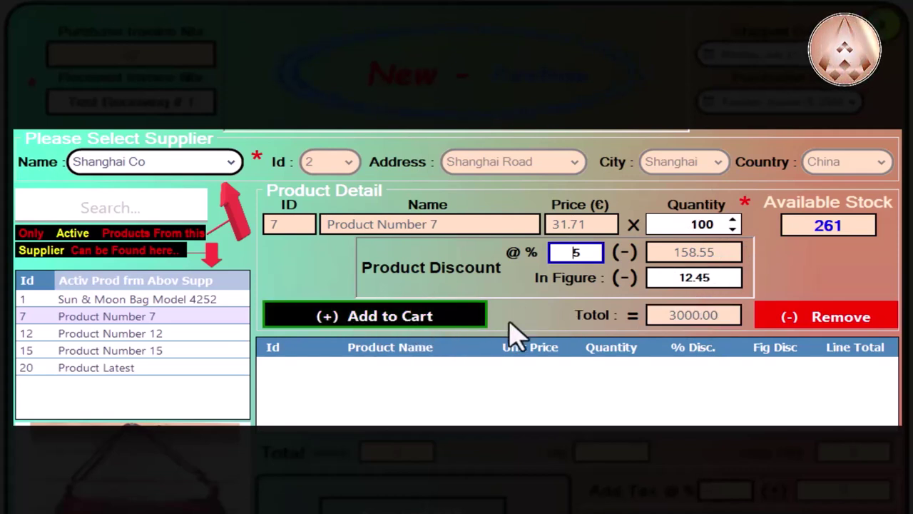
# Step: Add Product Number 7 and 10 units of Product Number 12 to the purchase cart
pyautogui.click(449, 329)
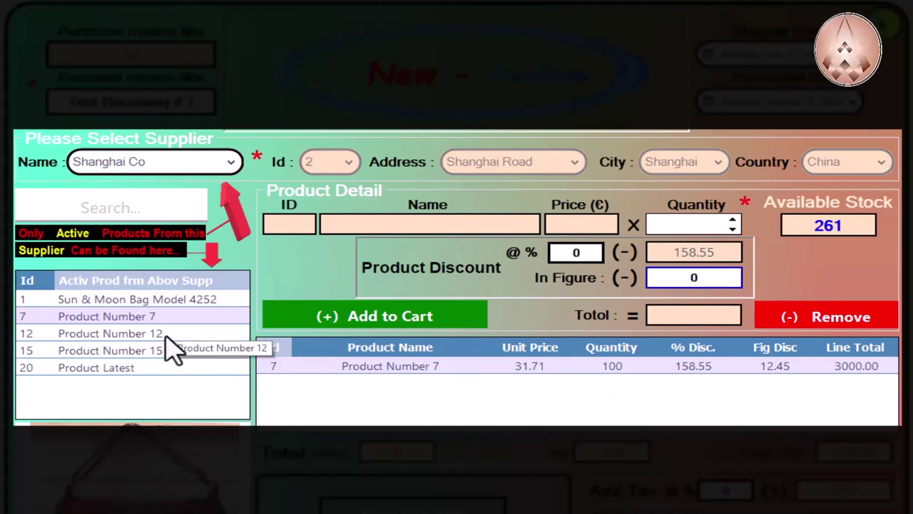
pyautogui.click(167, 335)
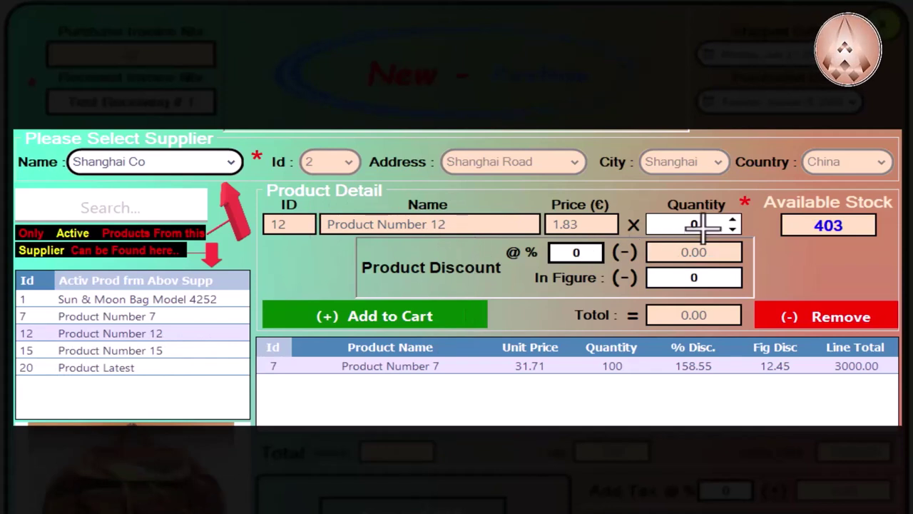
pyautogui.click(674, 225)
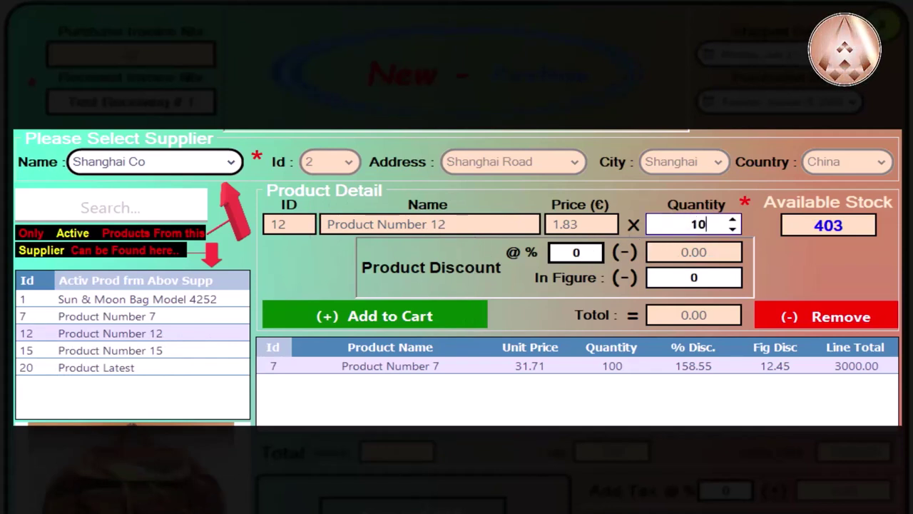
pyautogui.click(425, 316)
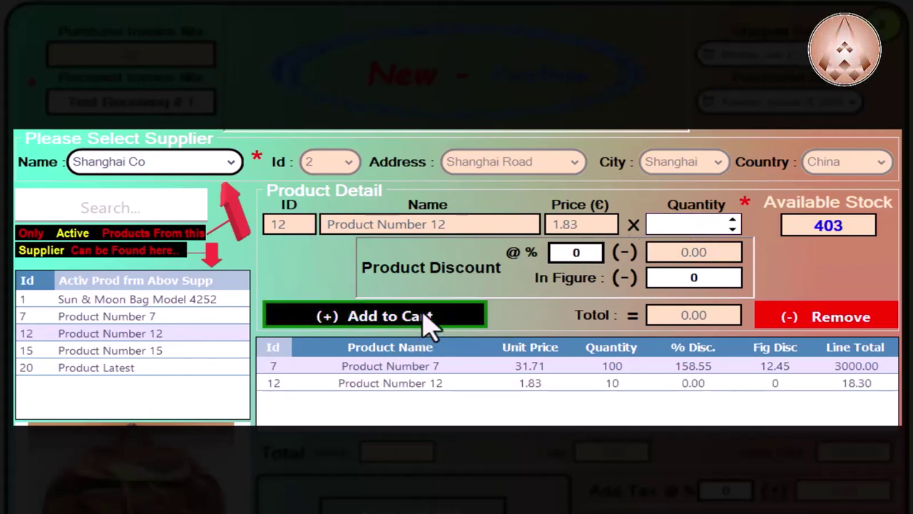
pyautogui.click(123, 299)
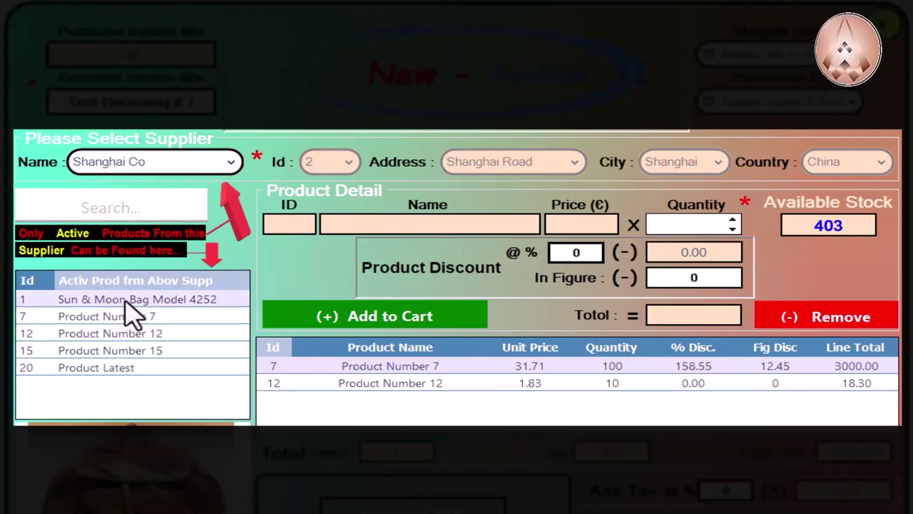
# Step: Add 20 Sun & Moon Bag Model 4252 to the cart, bringing the grand total to 3118.30 €
pyautogui.click(594, 251)
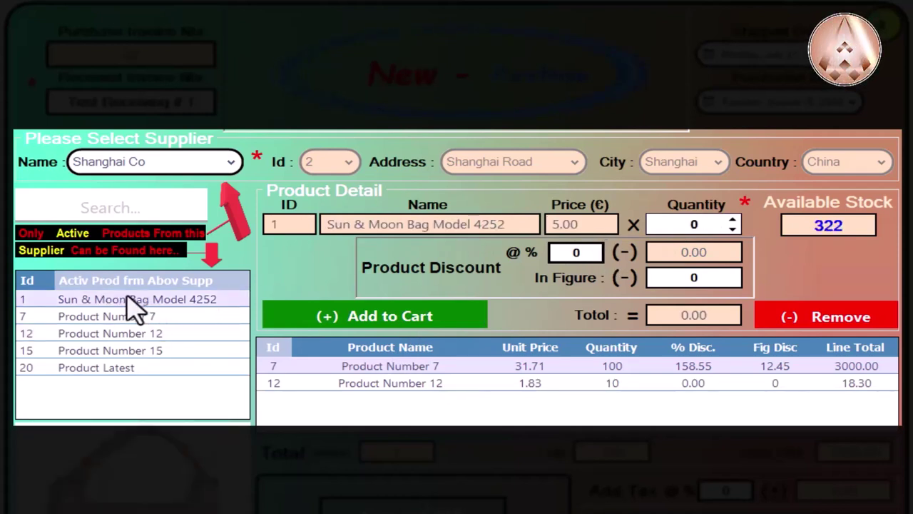
pyautogui.click(653, 225)
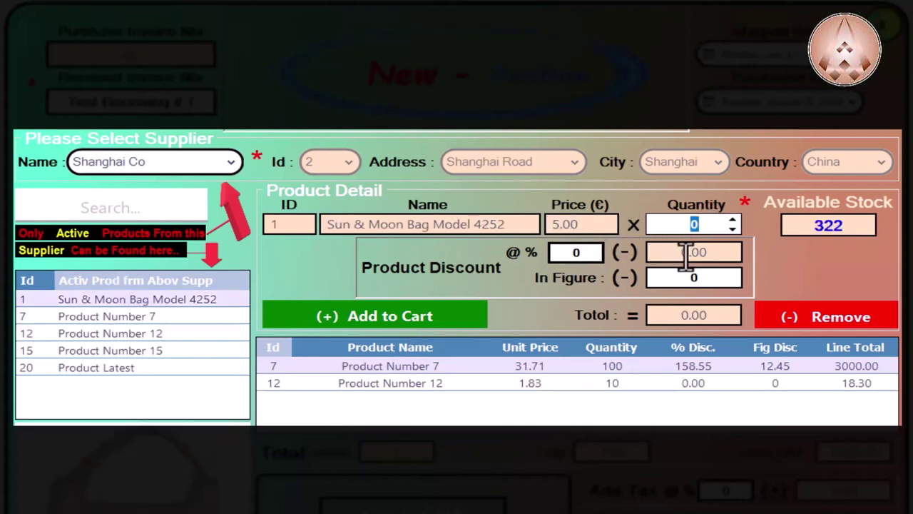
pyautogui.write('20')
pyautogui.click(464, 324)
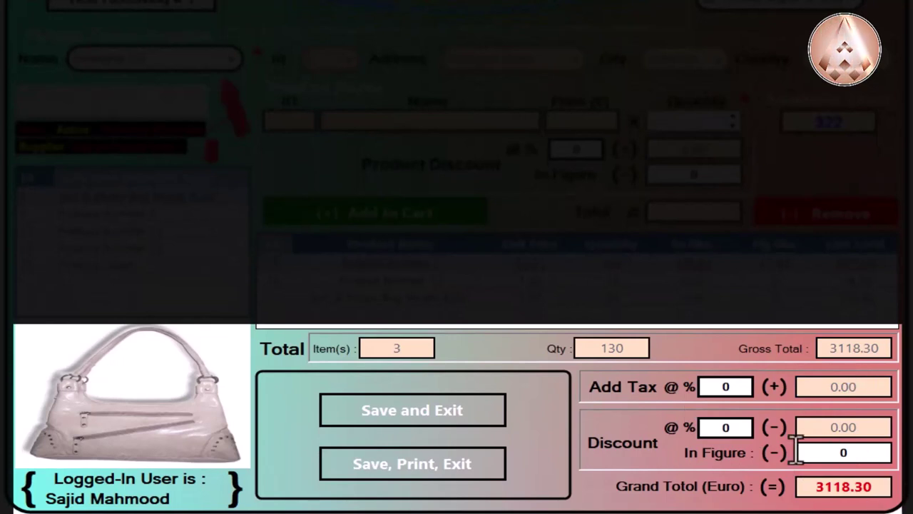
# Step: Apply a 10% invoice tax (311.83), raising the grand total to 3430.13 €
pyautogui.click(737, 389)
pyautogui.write('10')
pyautogui.press('Tab')
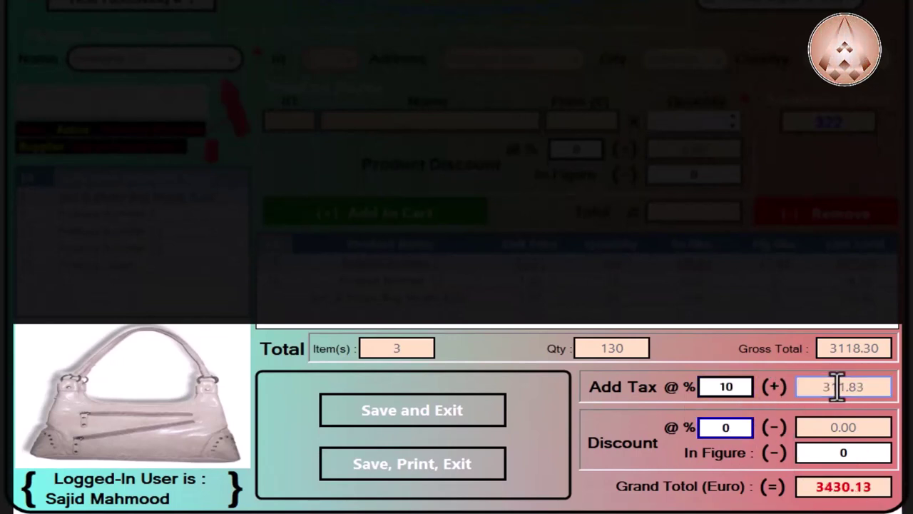
pyautogui.click(743, 394)
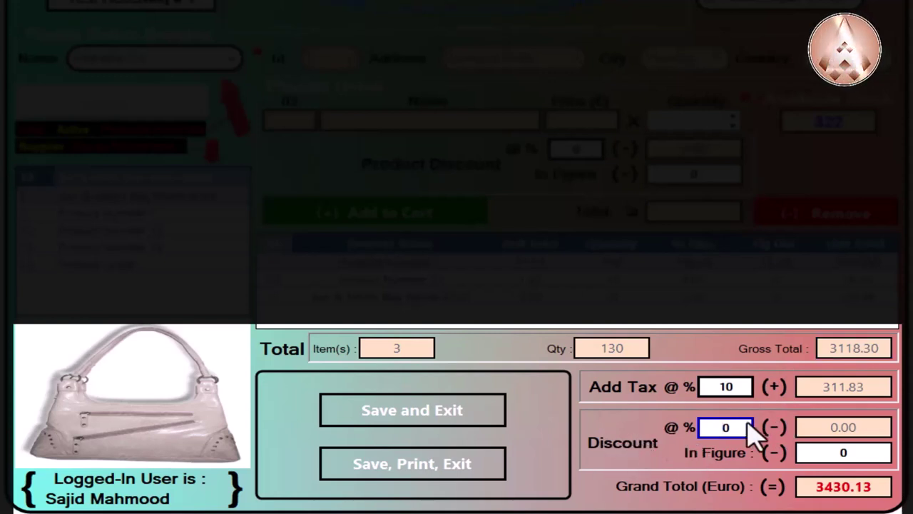
pyautogui.doubleClick(728, 427)
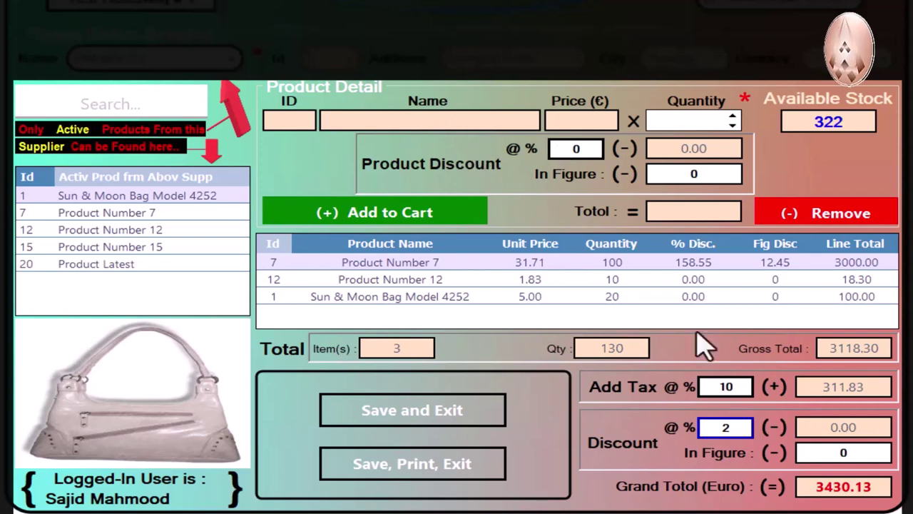
# Step: Apply a 2% invoice discount (68.6026) plus a 61.5274 fixed discount
pyautogui.moveTo(719, 426); pyautogui.dragTo(736, 426)
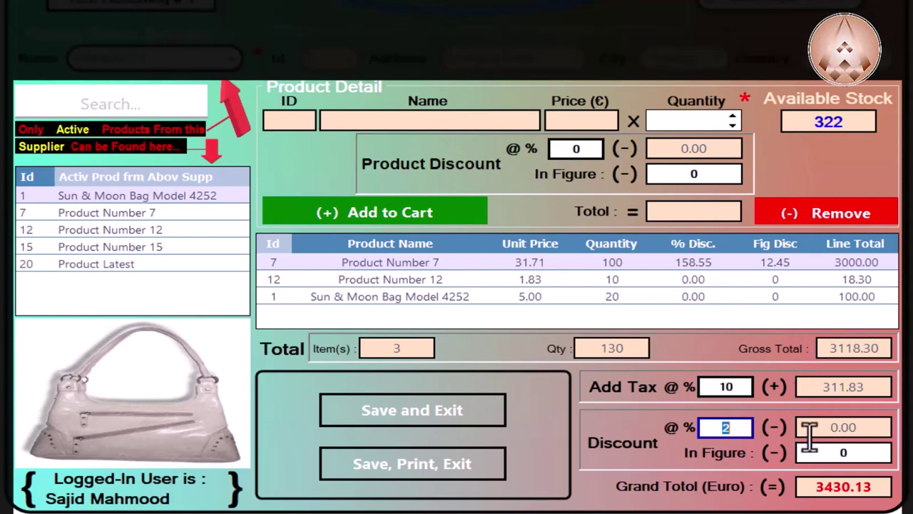
pyautogui.click(729, 428)
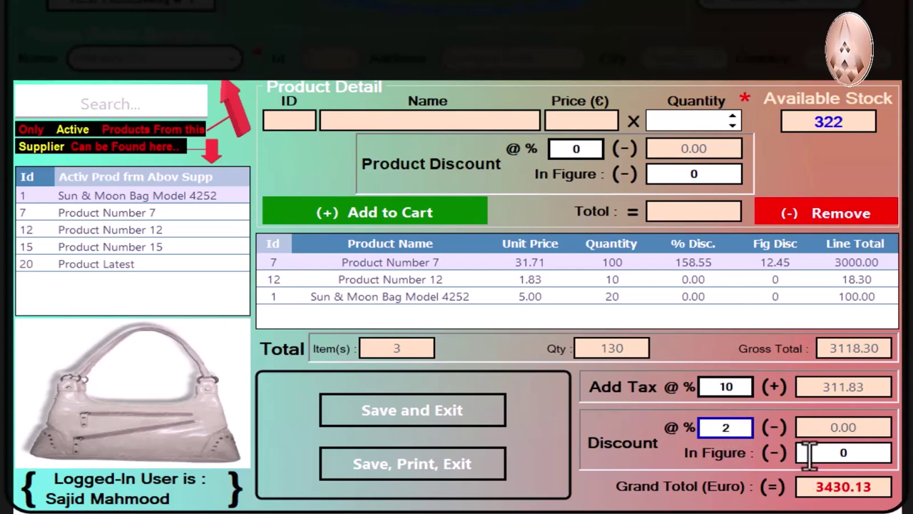
pyautogui.click(810, 455)
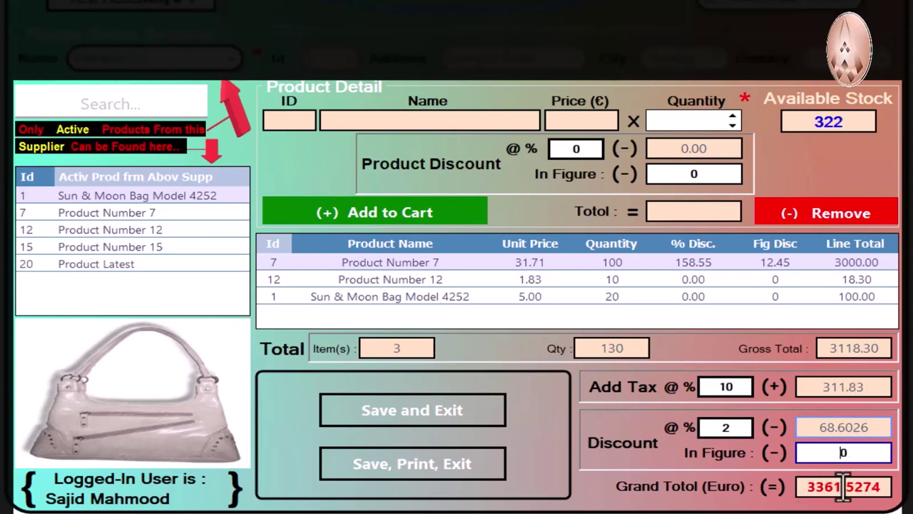
pyautogui.moveTo(832, 452); pyautogui.dragTo(885, 456)
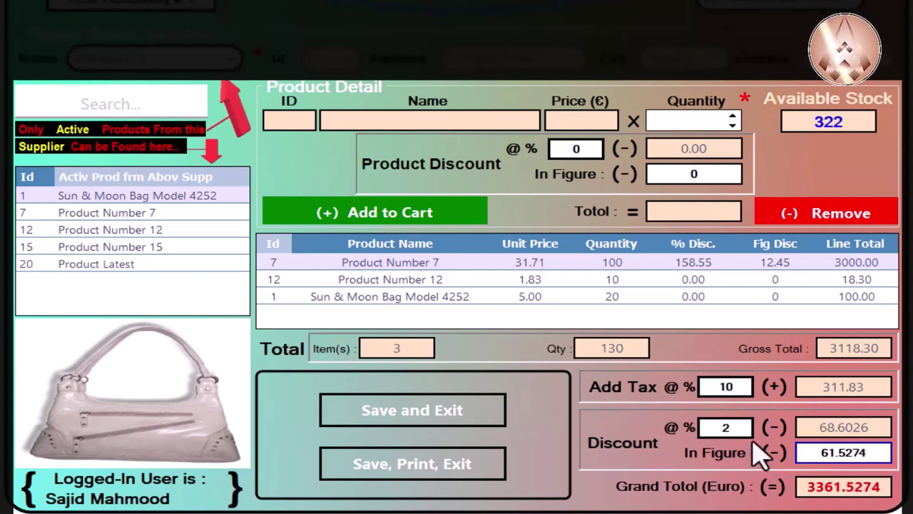
pyautogui.hotkey('shift', 'Tab')
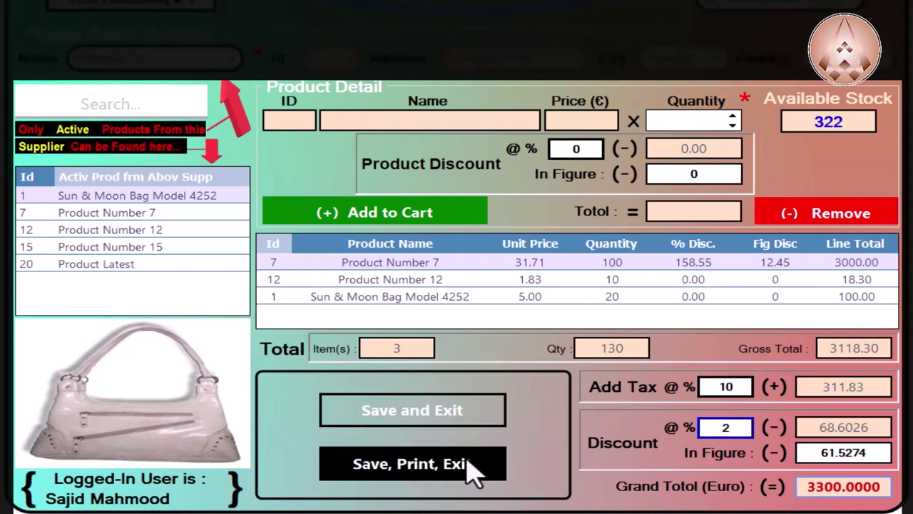
# Step: Save and exit the new purchase invoice, acknowledging the 'New Record is Added Successfully' message
pyautogui.click(442, 421)
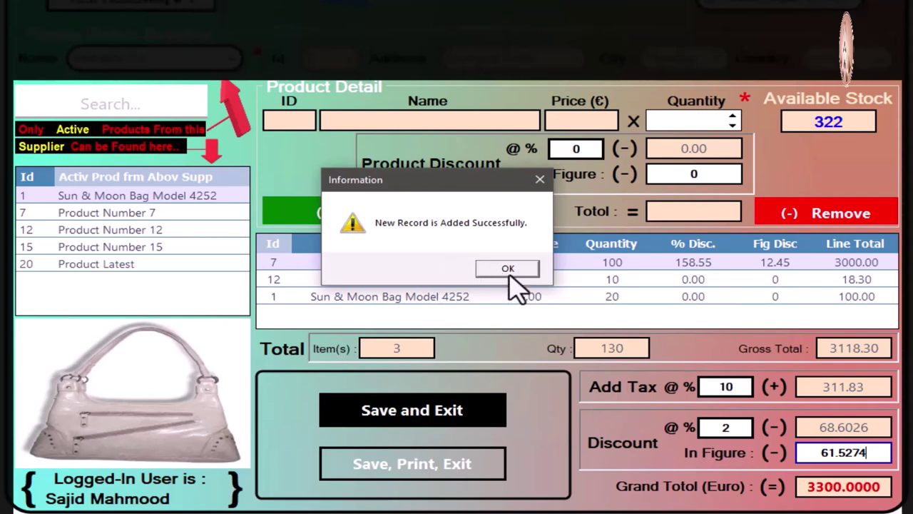
pyautogui.click(508, 271)
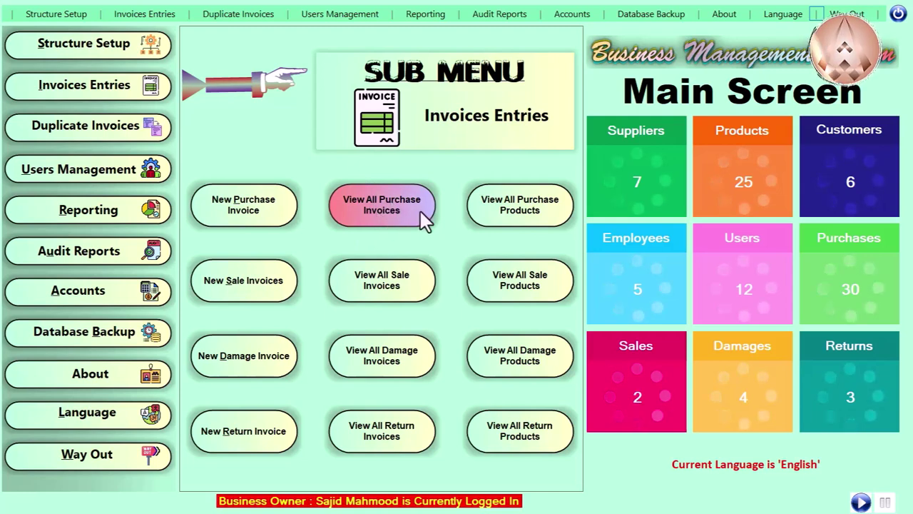
# Step: From the Invoices Entries options, open View All Purchase Invoices
pyautogui.click(125, 89)
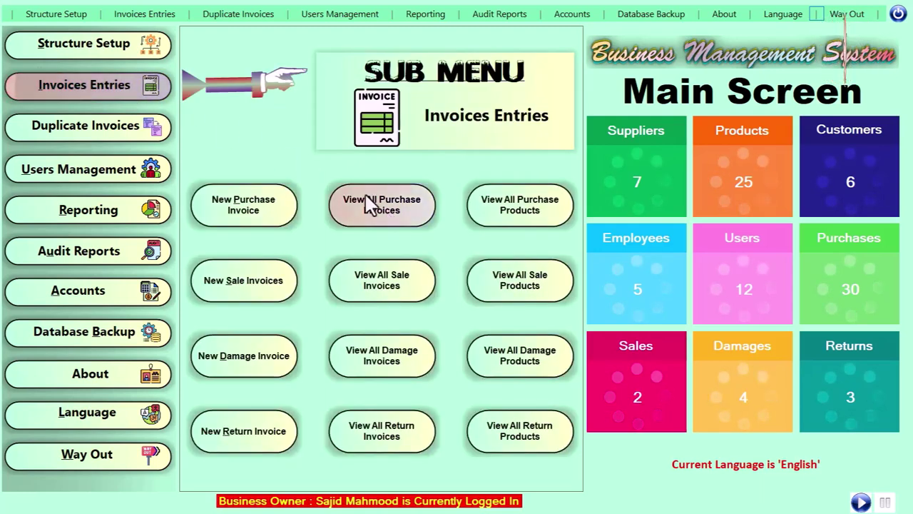
pyautogui.click(142, 16)
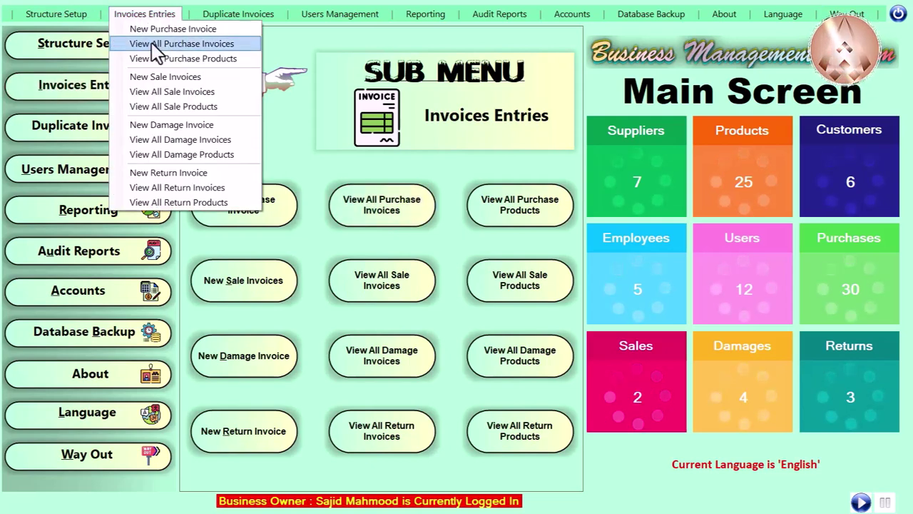
pyautogui.click(385, 214)
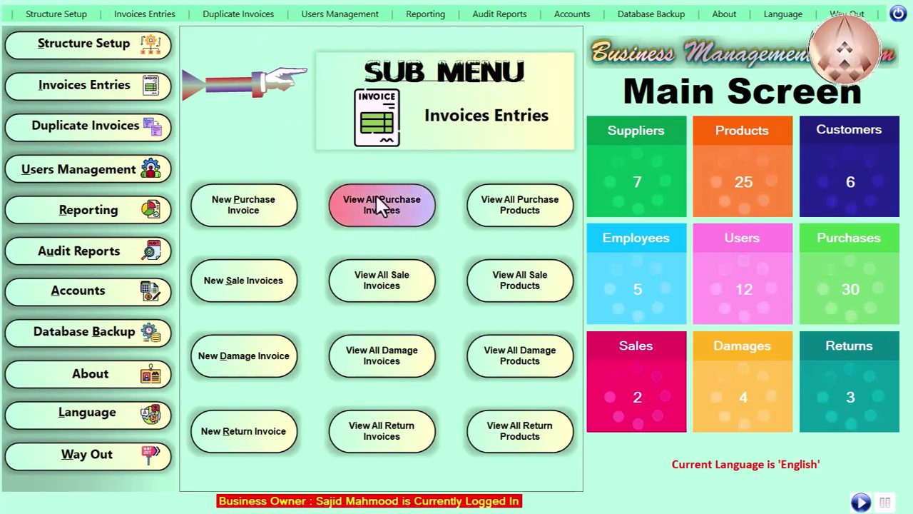
pyautogui.click(375, 222)
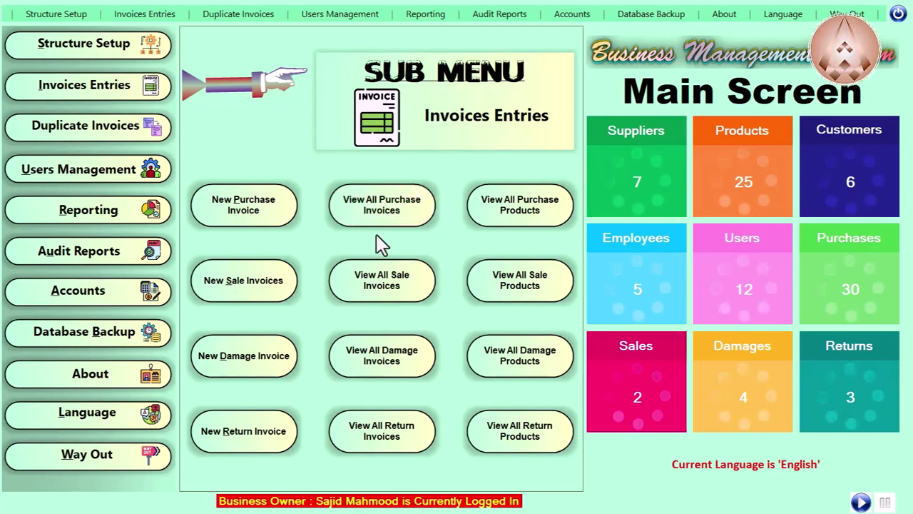
pyautogui.click(377, 224)
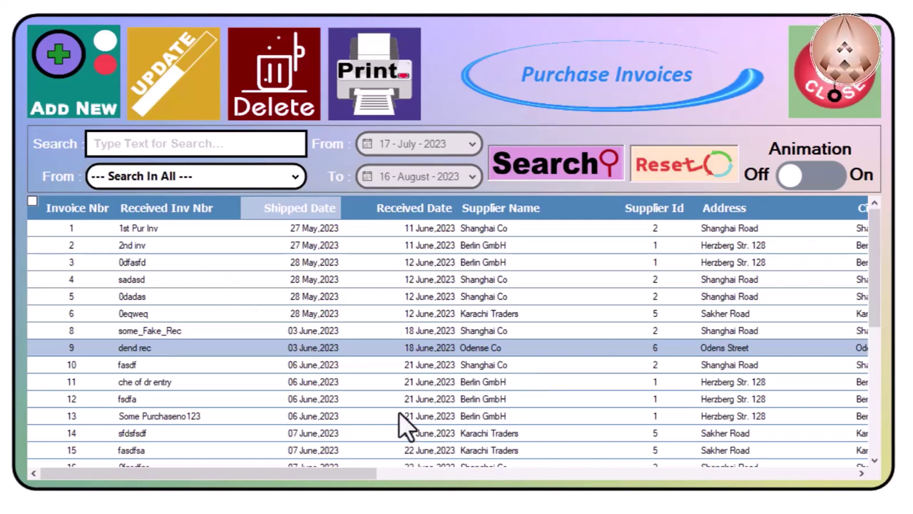
# Step: Scroll the Purchase Invoices grid down to invoice 31, 'Test Receiving # 1' from Shanghai Co
pyautogui.scroll(-6, 408, 306)
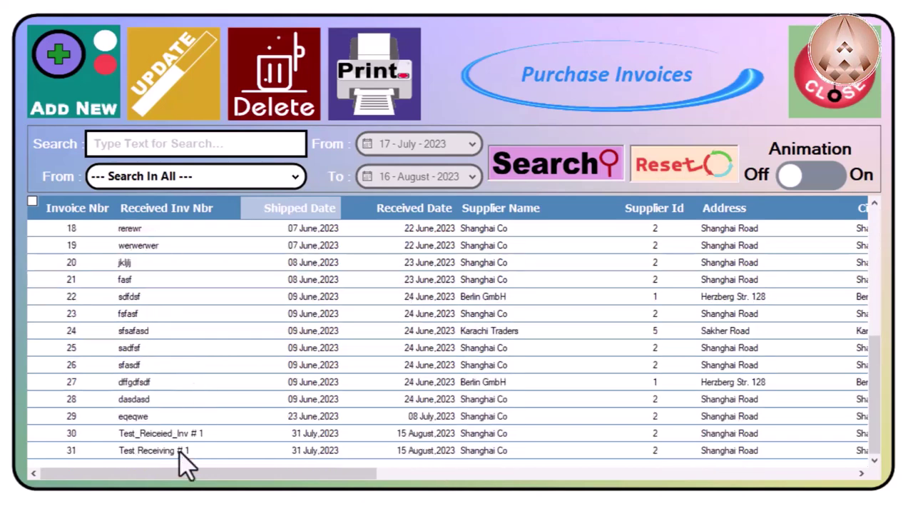
# Step: Print purchase invoice 31 only, confirming Yes in the print prompt
pyautogui.click(197, 452)
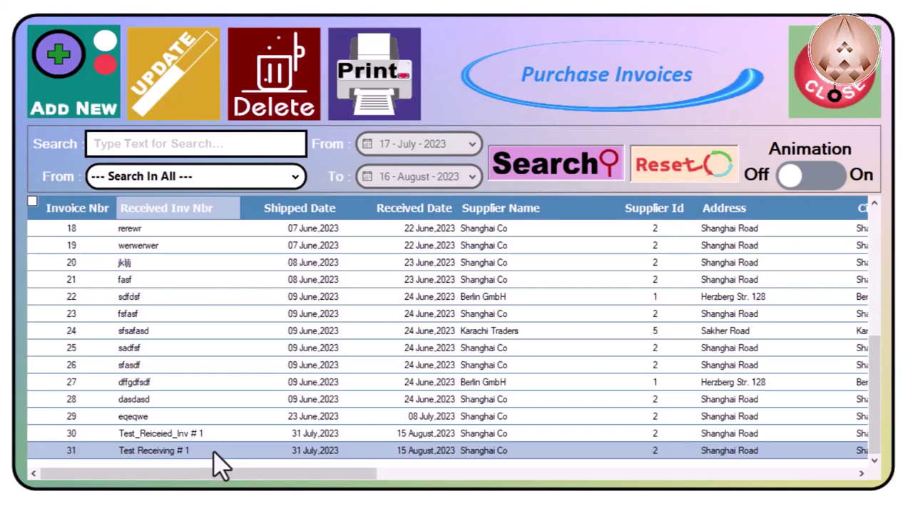
pyautogui.click(408, 75)
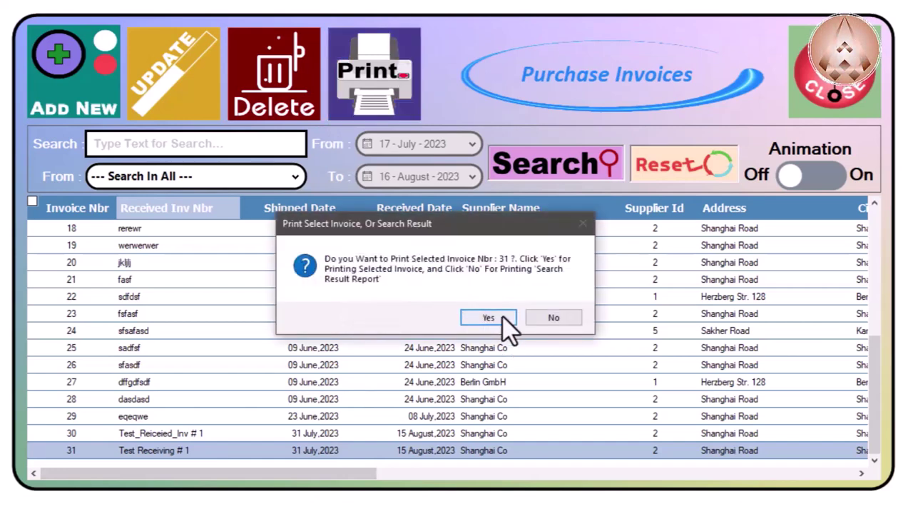
pyautogui.click(503, 317)
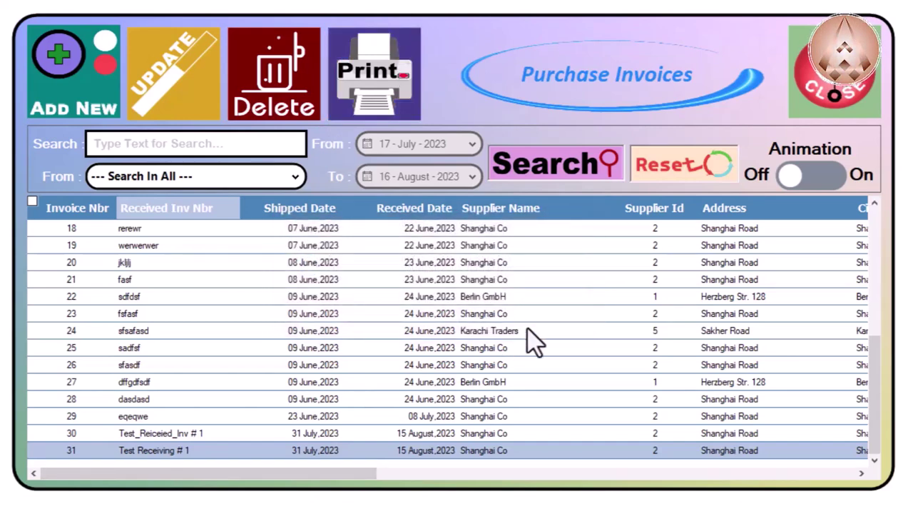
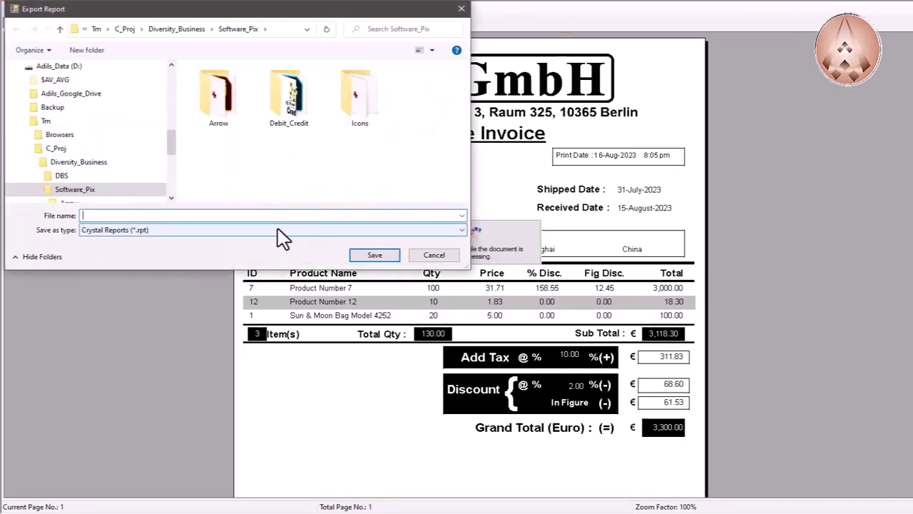
# Step: Browse the export formats, keep Crystal Reports (*.rpt), and cancel the export
pyautogui.click(277, 229)
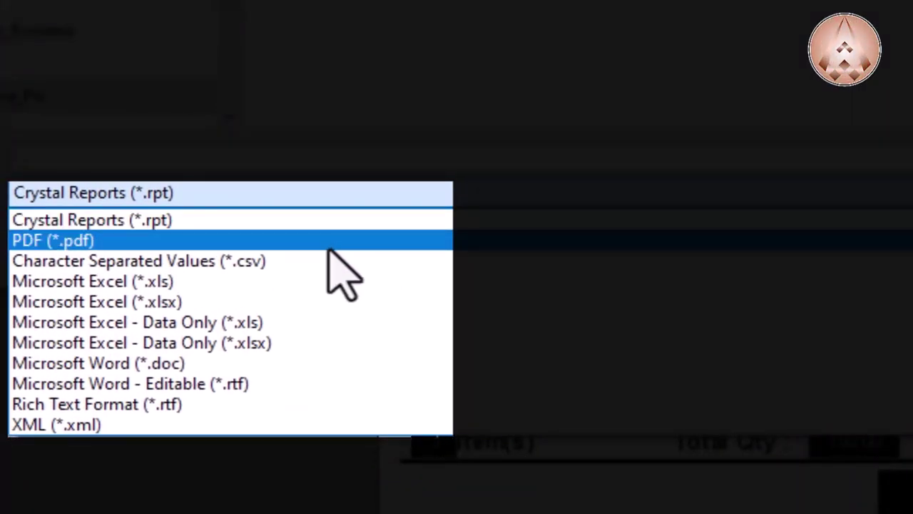
pyautogui.press('Up')
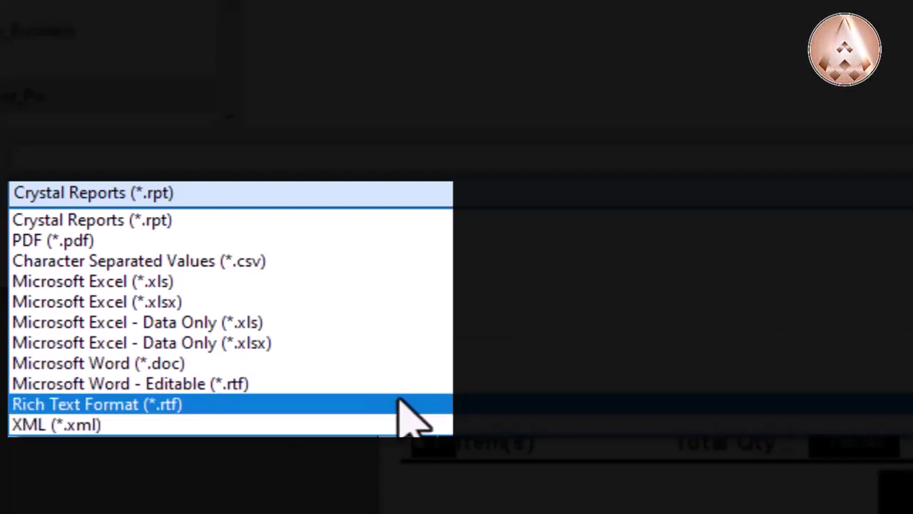
pyautogui.press('Up')
pyautogui.press('Up')
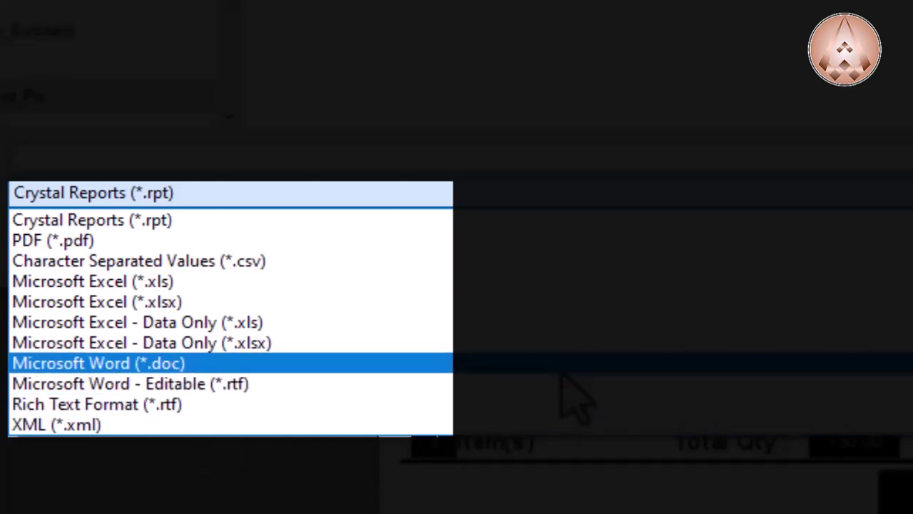
pyautogui.press('Down')
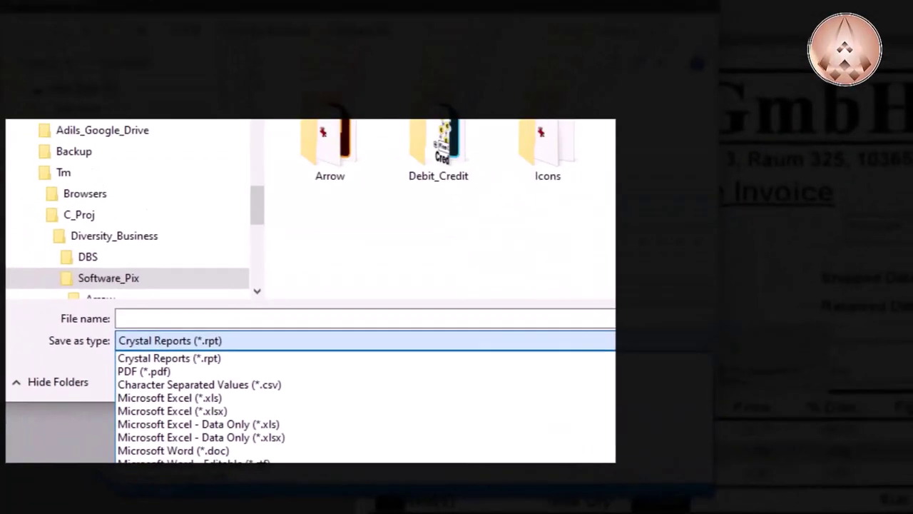
pyautogui.press('Escape')
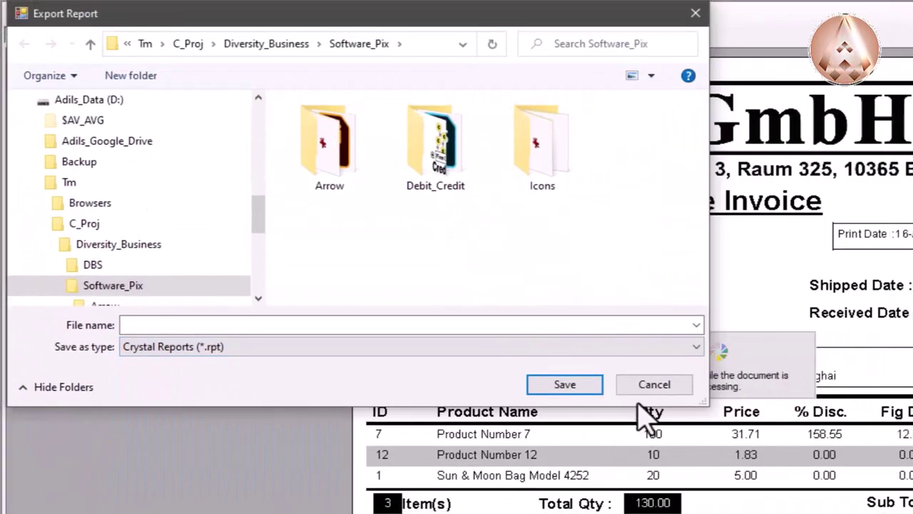
pyautogui.click(655, 385)
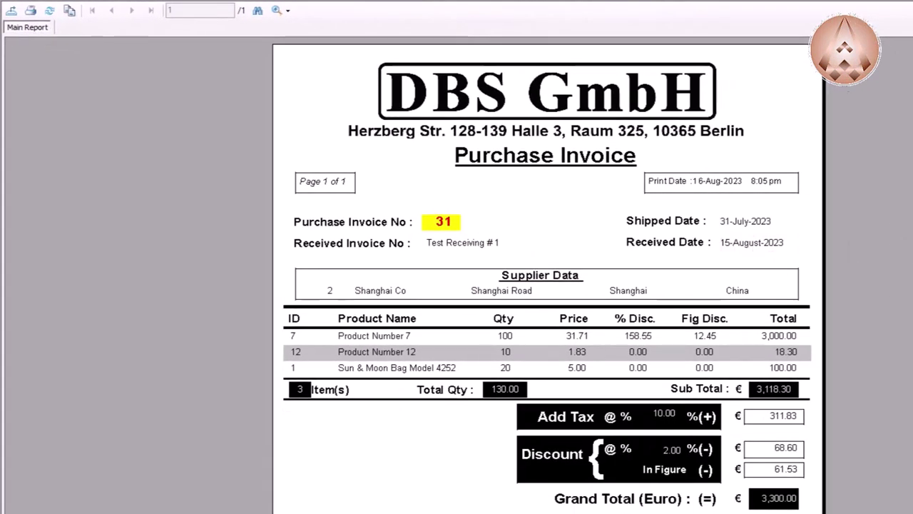
# Step: Select the received date value on the Purchase Invoice No 31 report preview
pyautogui.click(752, 243)
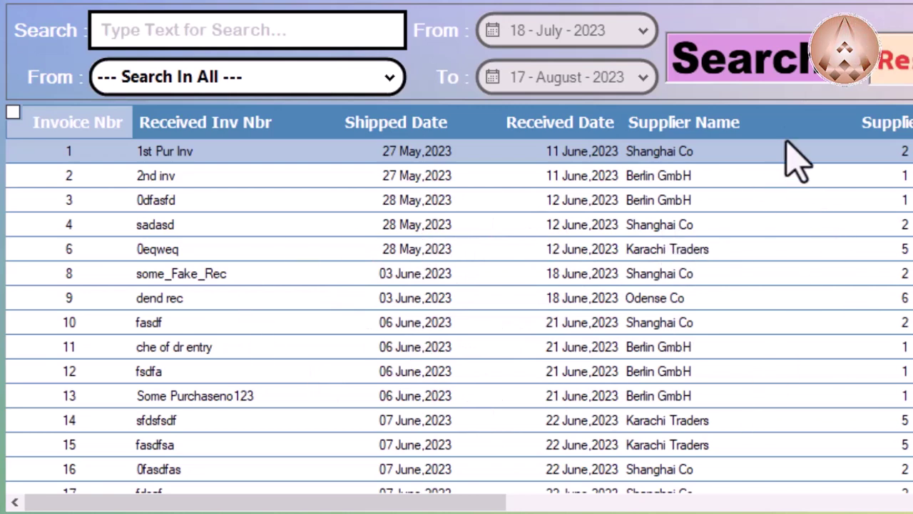
# Step: Select invoice 10, then uncheck and recheck all invoices with the select-all box
pyautogui.click(514, 320)
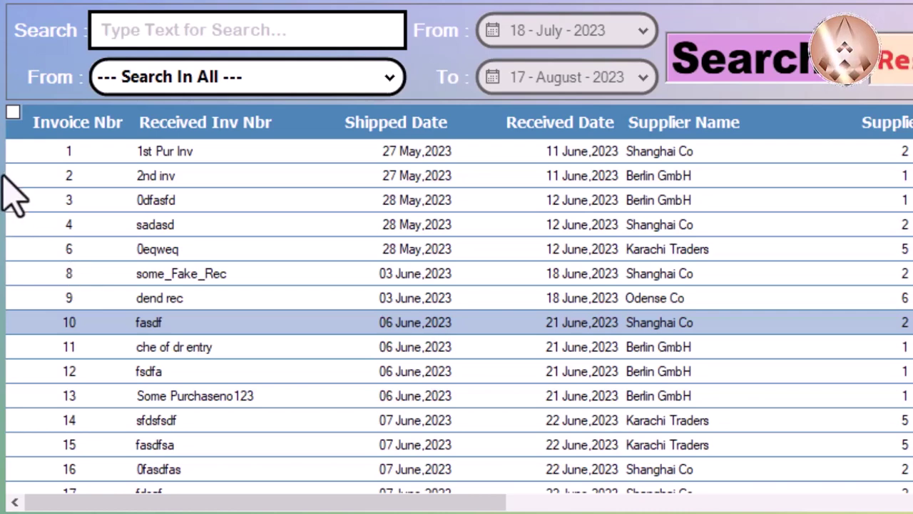
pyautogui.click(13, 113)
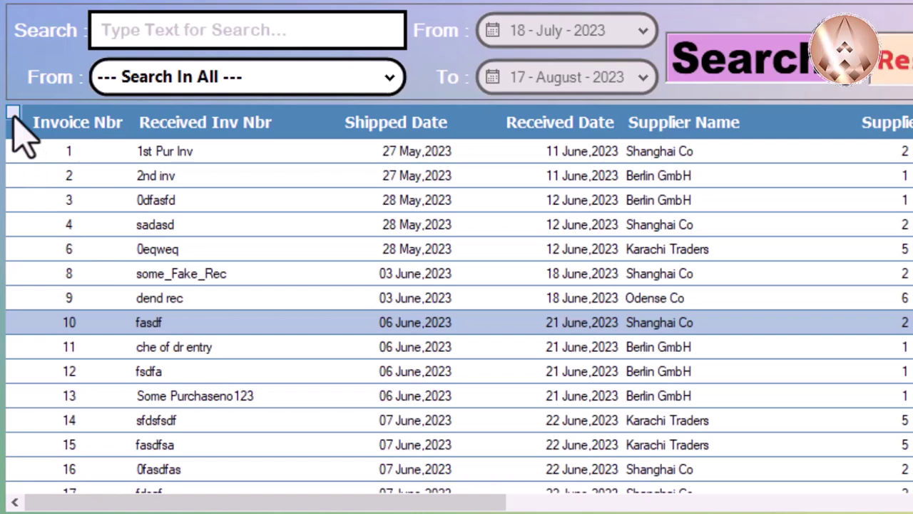
pyautogui.click(12, 114)
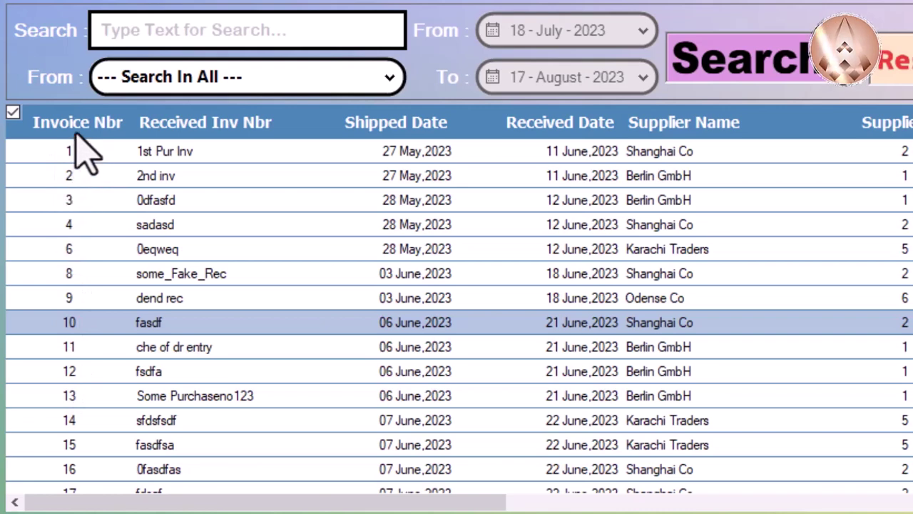
# Step: Sort the invoice list by Invoice Nbr descending, with invoice 31 first
pyautogui.click(71, 133)
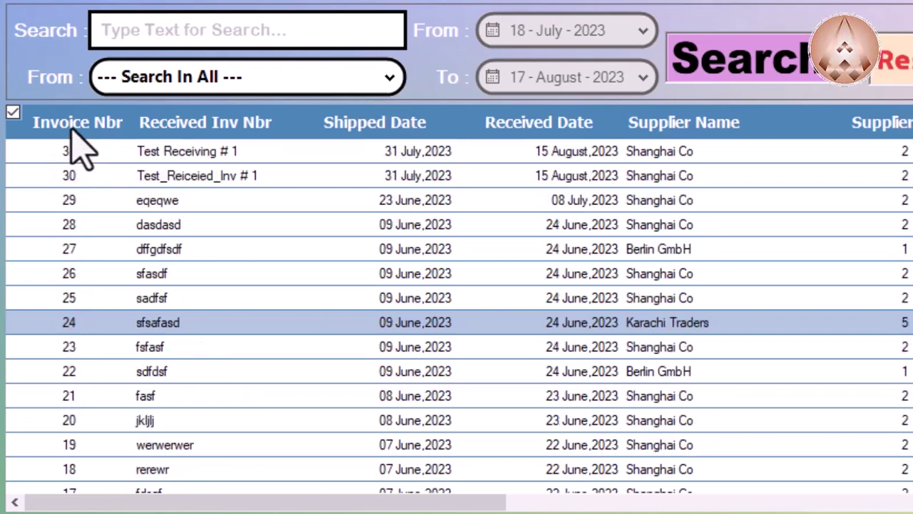
pyautogui.click(71, 134)
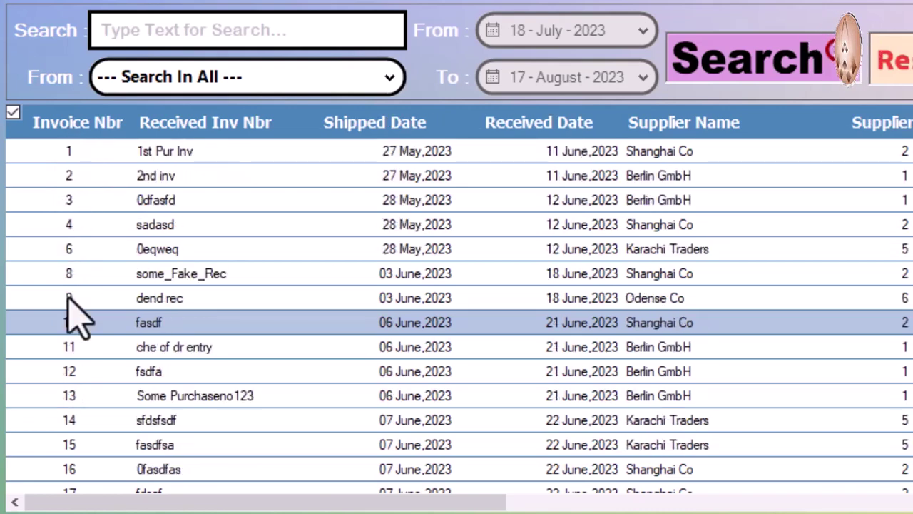
pyautogui.click(61, 133)
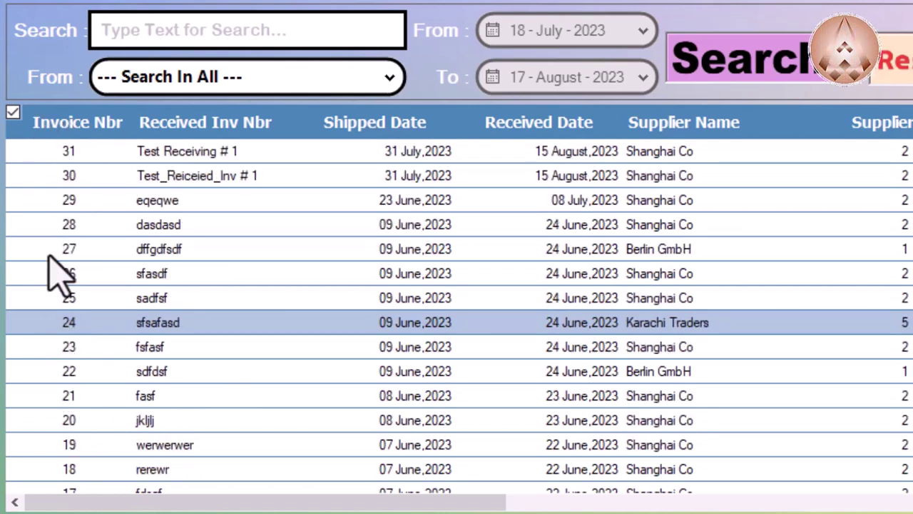
pyautogui.click(77, 130)
pyautogui.click(74, 128)
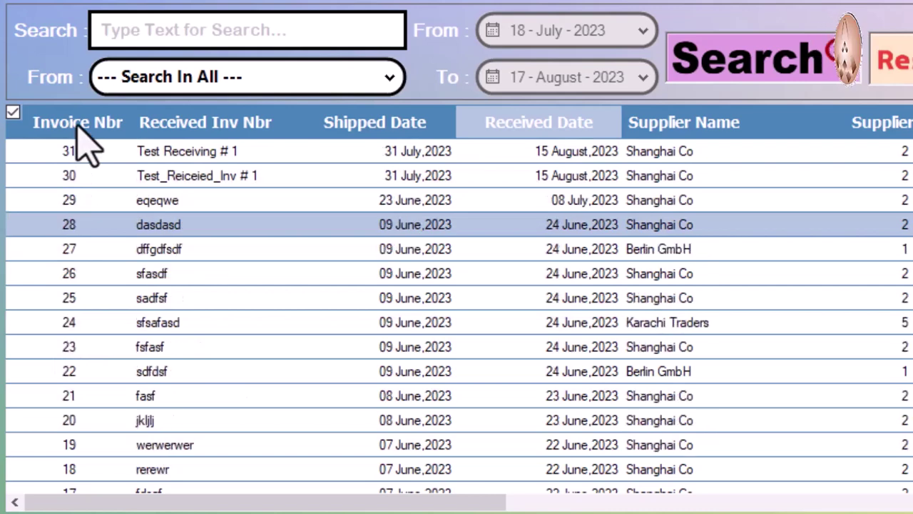
# Step: Try sorting by Received Inv Nbr, Shipped Date, Received Date and Supplier Name, both directions
pyautogui.click(217, 139)
pyautogui.click(214, 126)
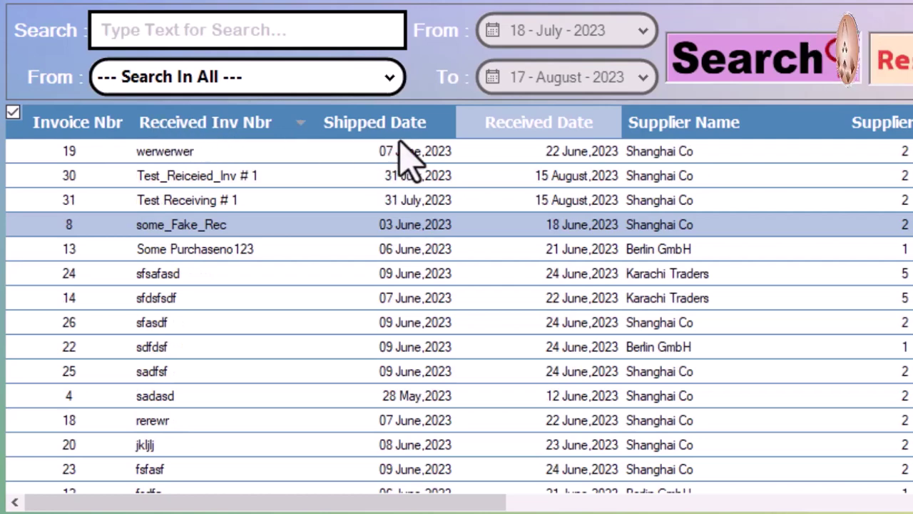
pyautogui.click(377, 139)
pyautogui.click(373, 141)
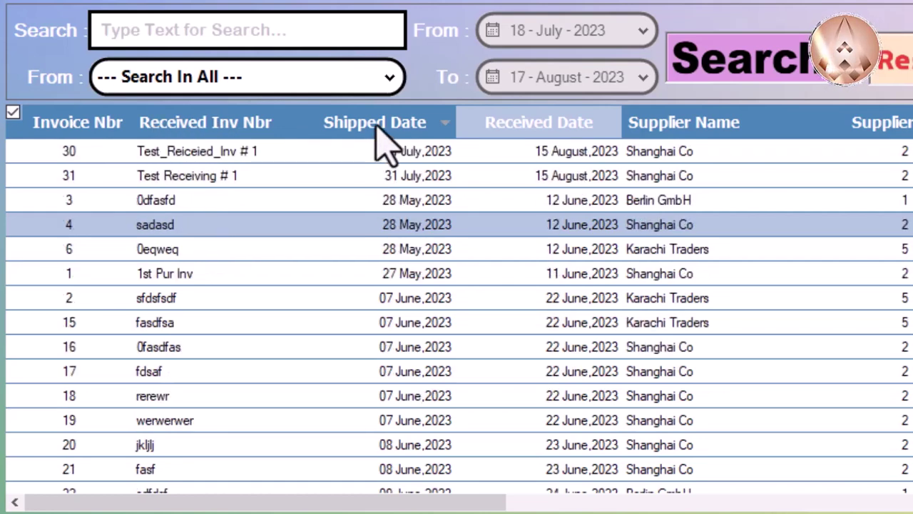
pyautogui.click(565, 148)
pyautogui.click(567, 147)
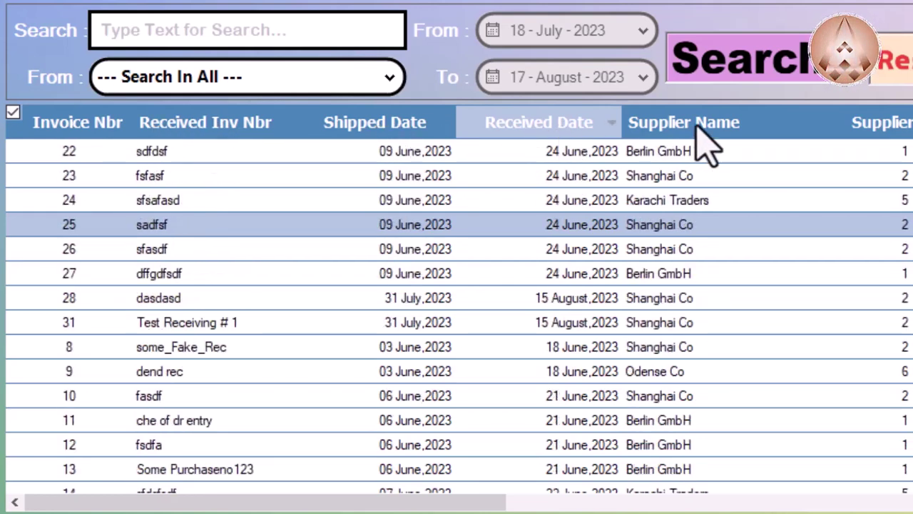
pyautogui.click(727, 146)
pyautogui.click(732, 146)
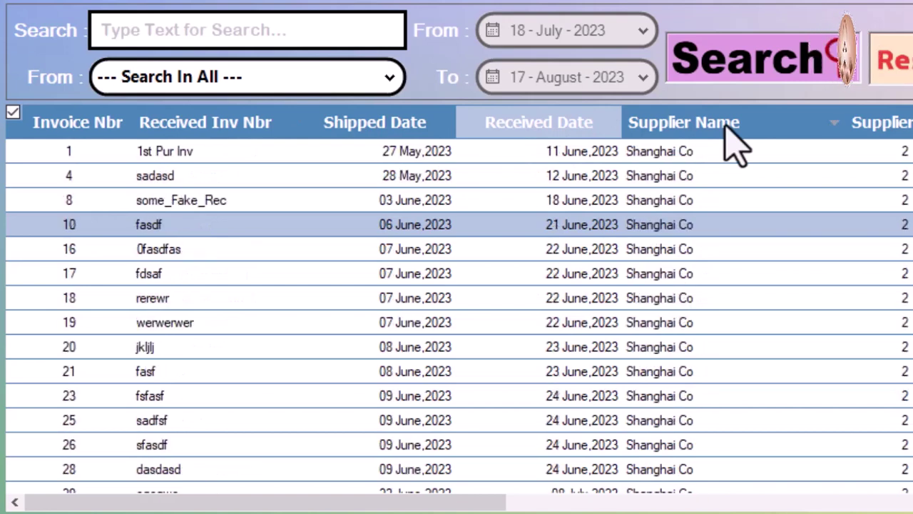
# Step: Uncheck all invoices, sort latest received first, then by Supplier Name alphabetically
pyautogui.click(13, 114)
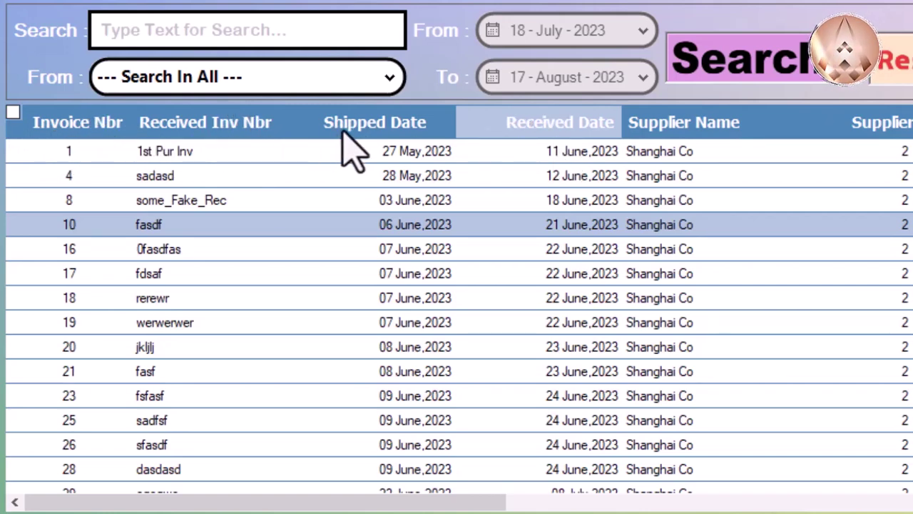
pyautogui.click(561, 130)
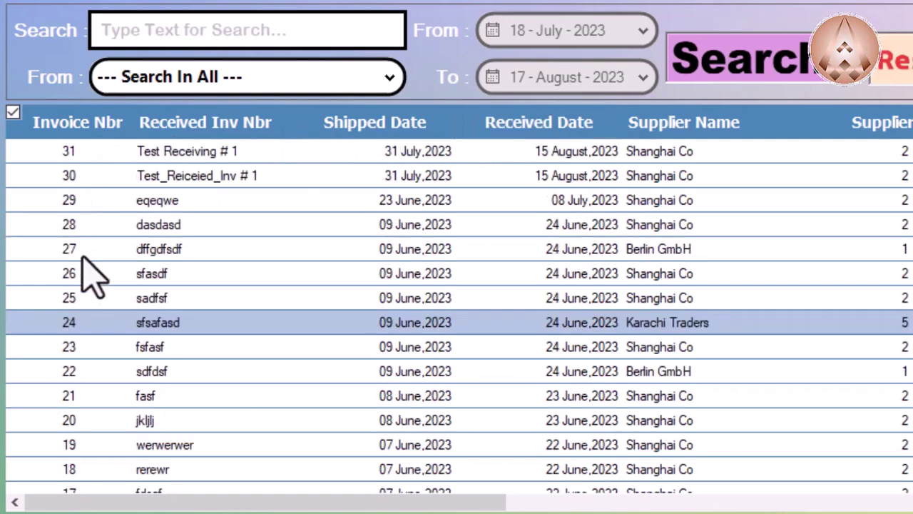
pyautogui.click(681, 123)
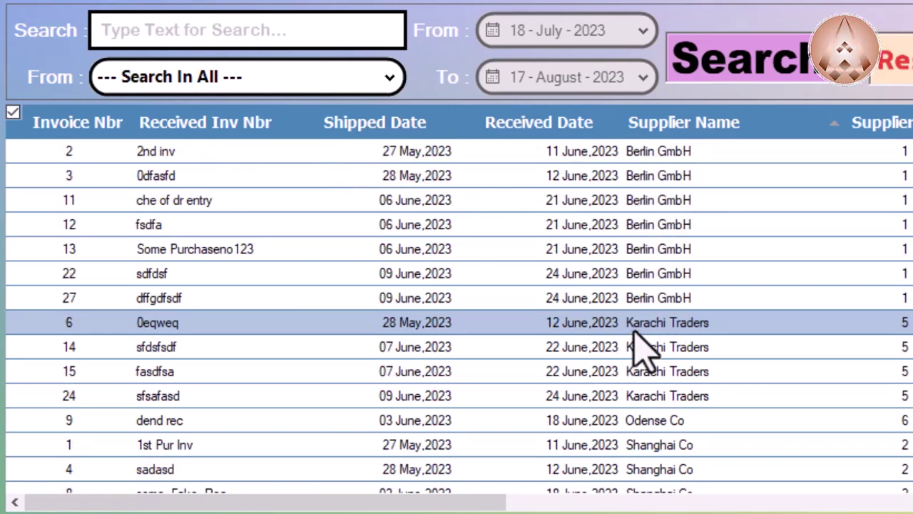
pyautogui.scroll(-5, 684, 324)
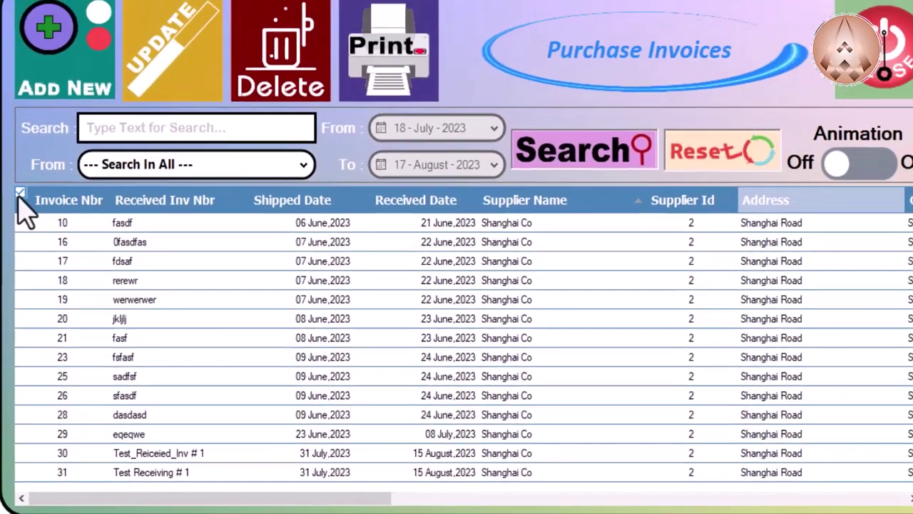
pyautogui.scroll(1, 29, 214)
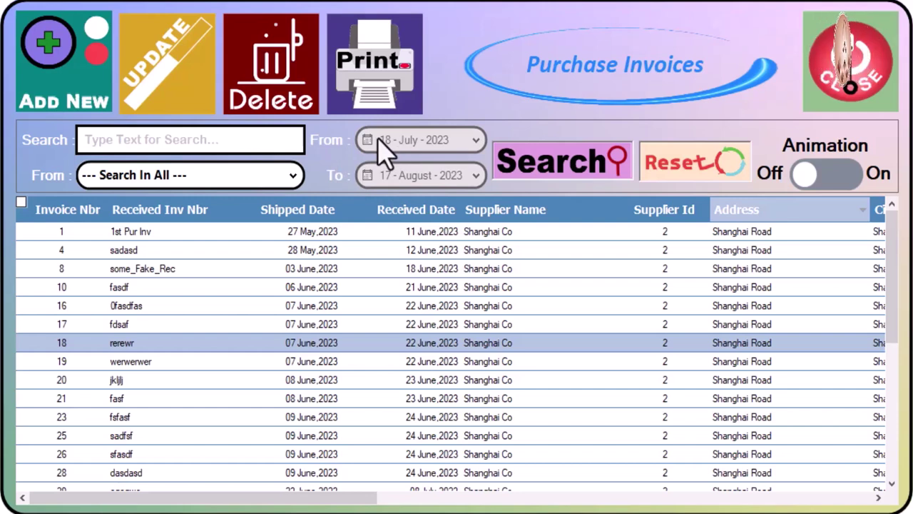
# Step: Run the search to show the summary: 29 invoices totalling 19060.09
pyautogui.click(182, 139)
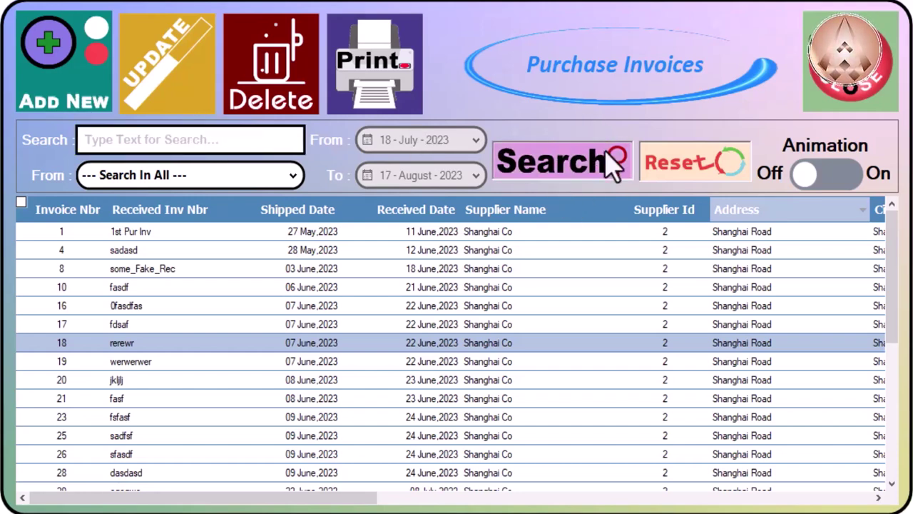
pyautogui.click(578, 175)
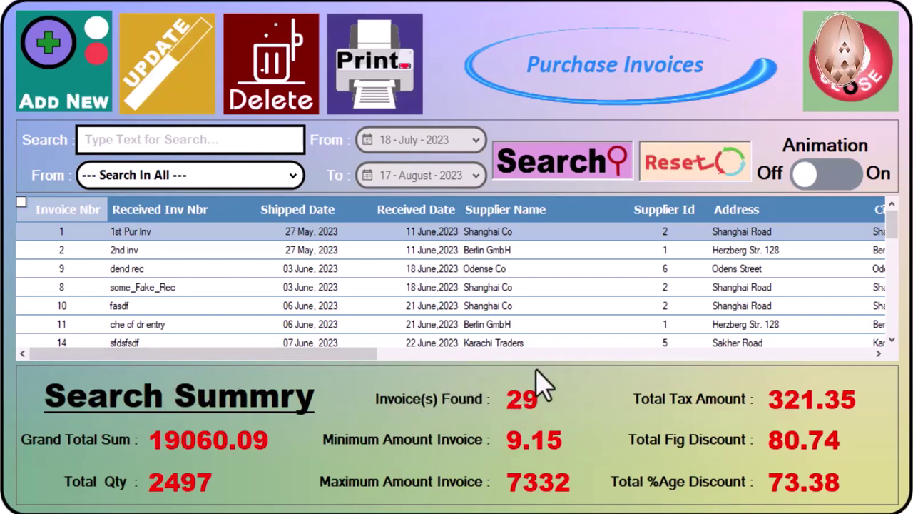
# Step: Move focus into the Search box to start entering the Test_Re search
pyautogui.press('Tab')
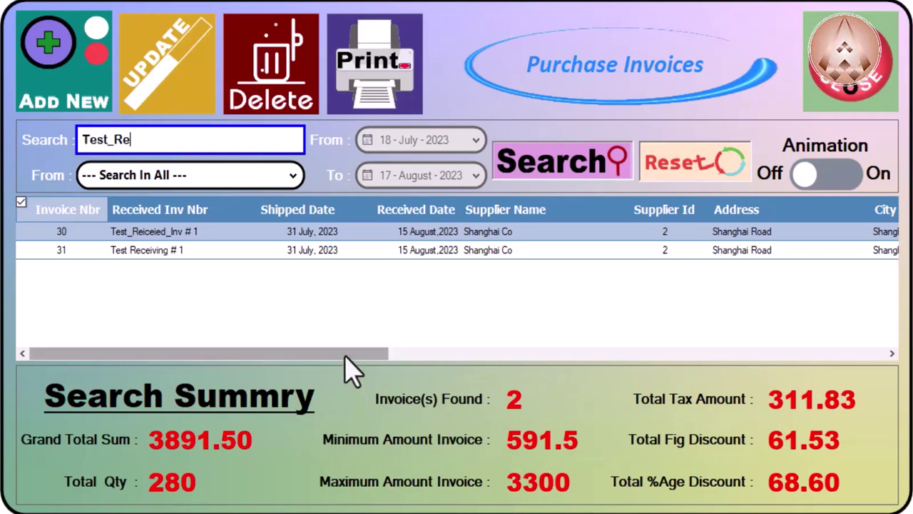
# Step: Enter 'test' as search text, then Reset to clear it and reload all invoices
pyautogui.moveTo(345, 357); pyautogui.dragTo(727, 359)
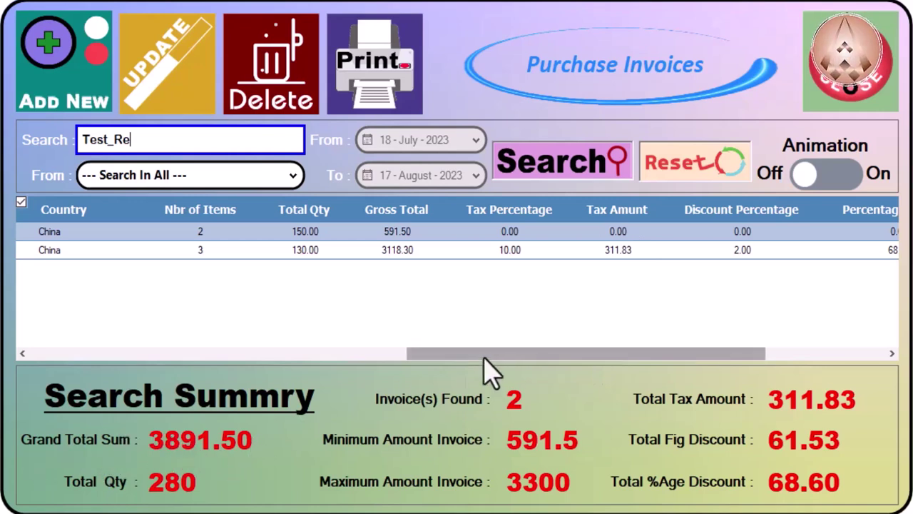
pyautogui.moveTo(483, 353); pyautogui.dragTo(603, 353)
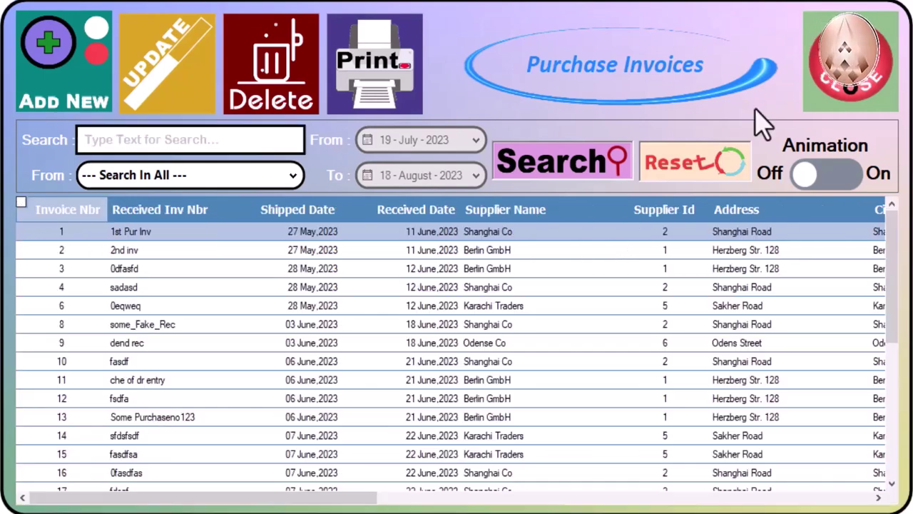
pyautogui.write('test')
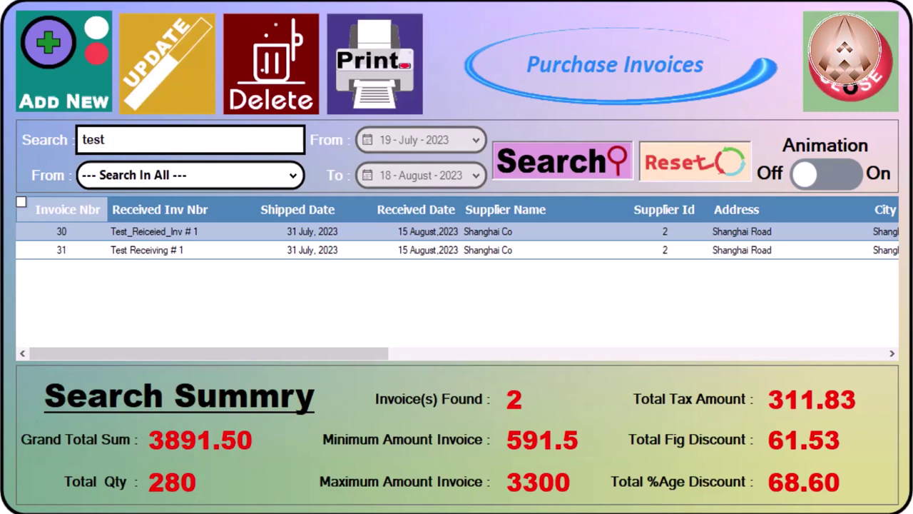
pyautogui.click(421, 153)
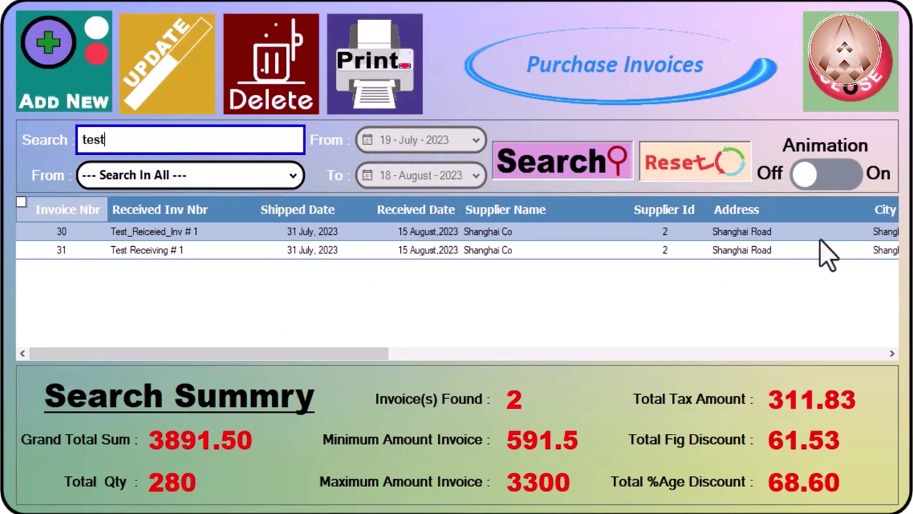
pyautogui.click(693, 175)
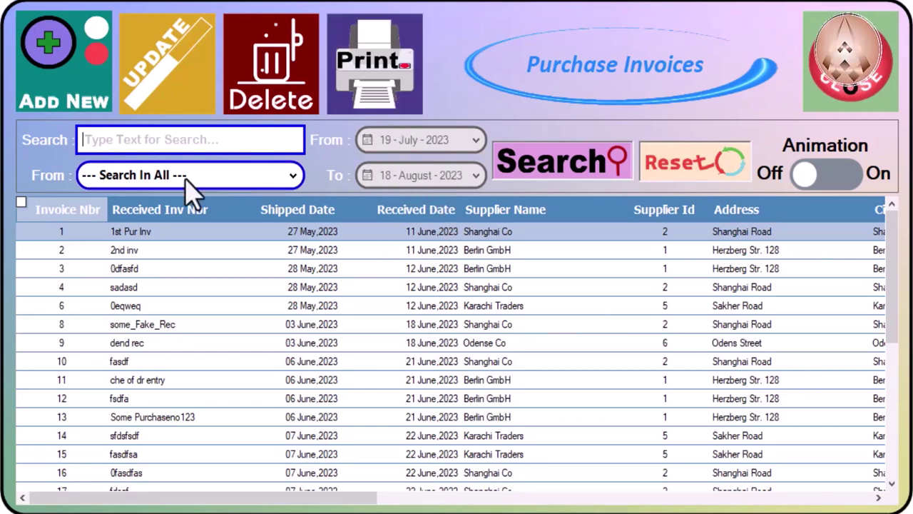
# Step: Try Shipped Date as search field, then leave it on 'Search in Invoice Number'
pyautogui.click(230, 180)
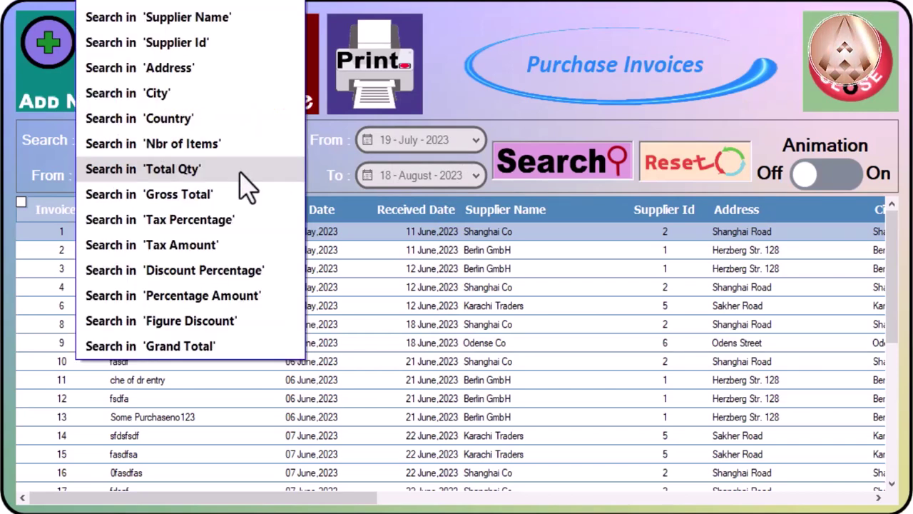
pyautogui.click(227, 4)
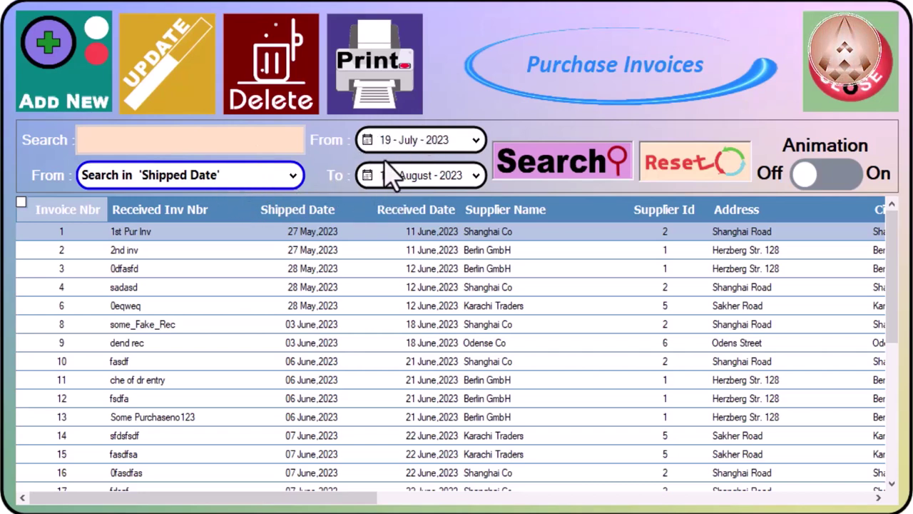
pyautogui.click(250, 182)
pyautogui.scroll(-2, 236, 142)
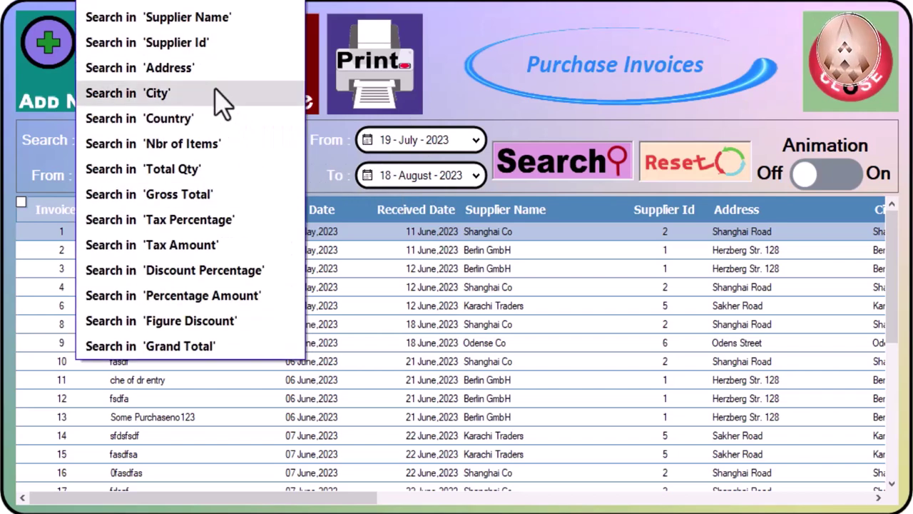
pyautogui.press('Escape')
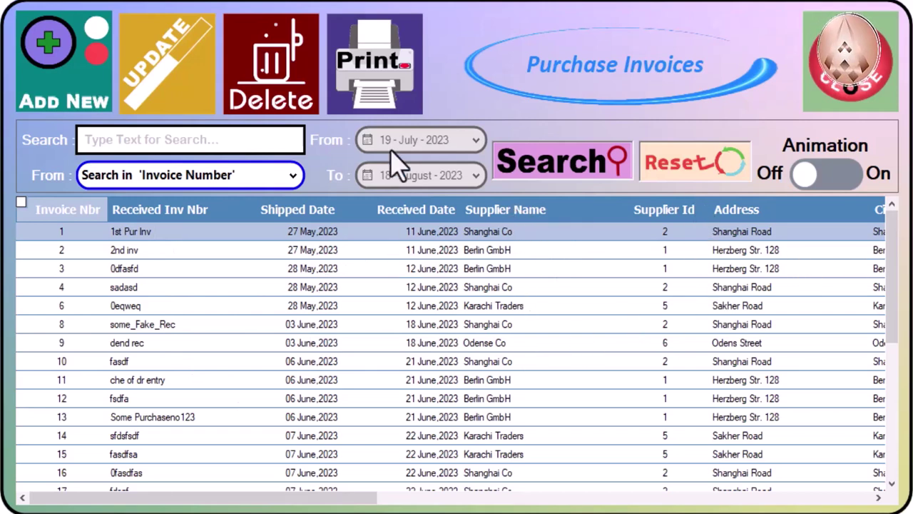
# Step: Set searches to 'Search in Received Date', range 19 July to 18 August 2023
pyautogui.click(273, 186)
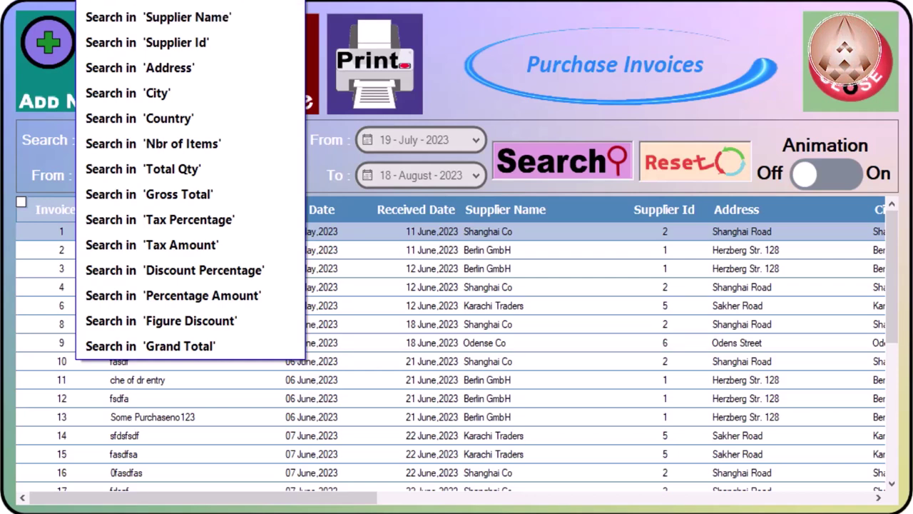
pyautogui.press('Down')
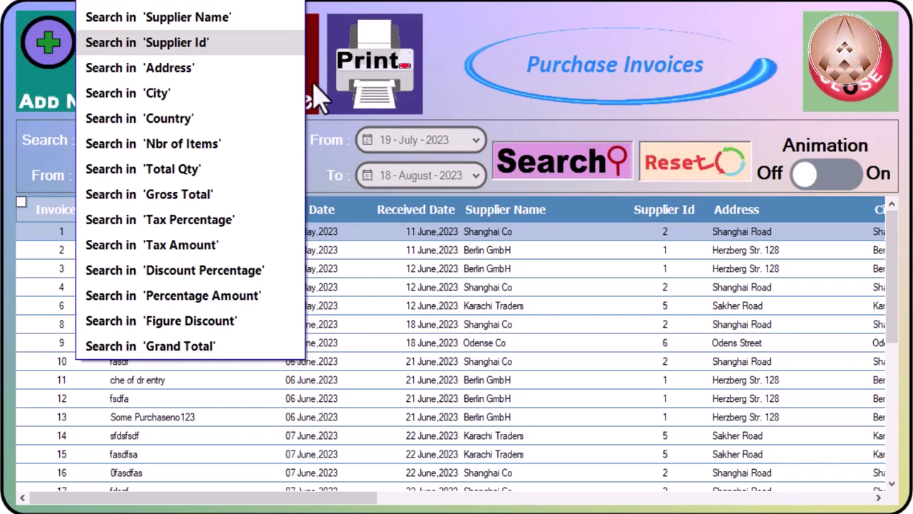
pyautogui.click(232, 5)
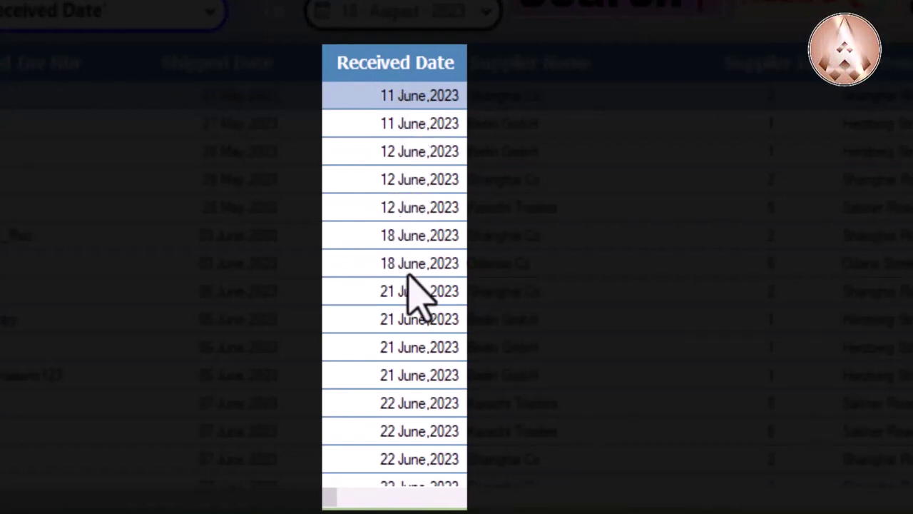
pyautogui.scroll(-5, 439, 371)
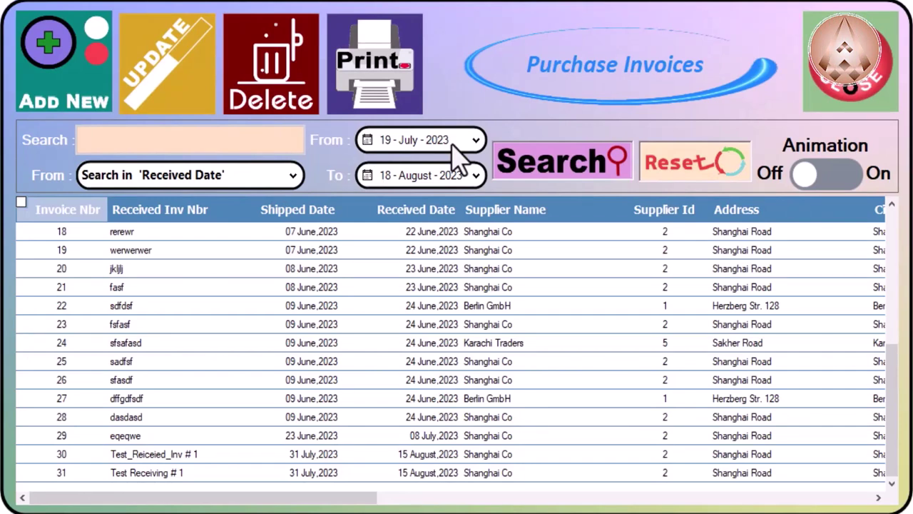
pyautogui.click(465, 143)
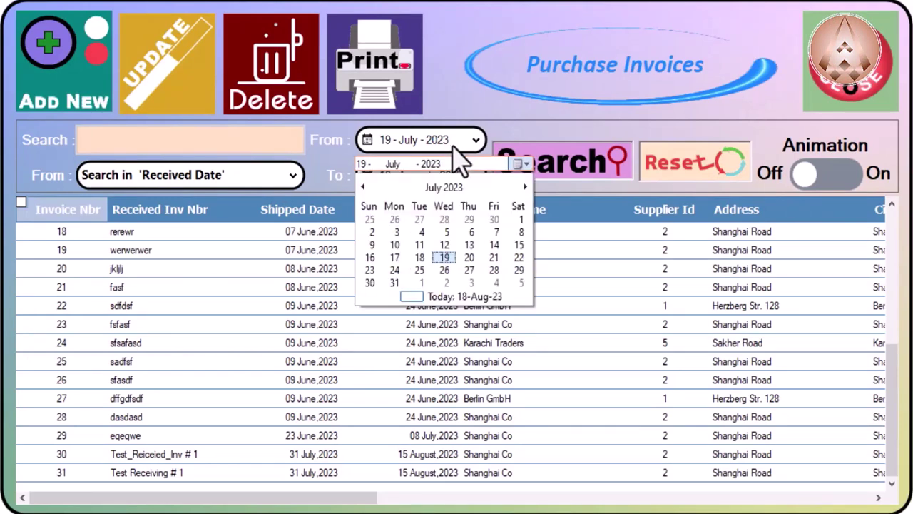
# Step: Set the start date to 01 August 2023 and search, leaving invoices 30 and 31
pyautogui.click(517, 221)
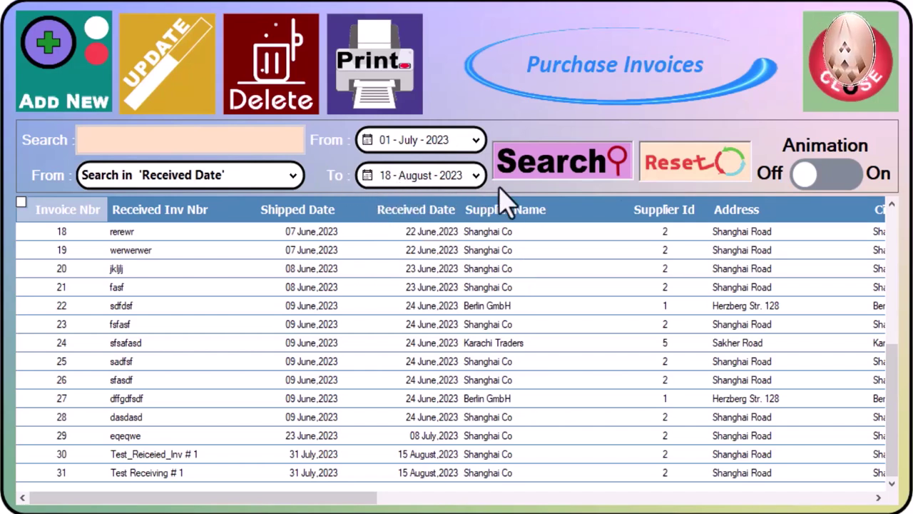
pyautogui.click(560, 187)
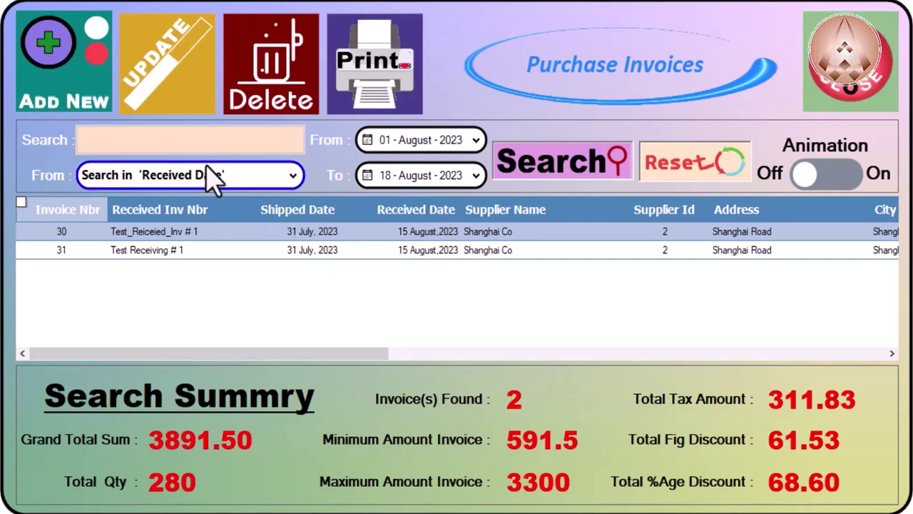
# Step: Keep Received Date as the search field and select invoice 31 in the results
pyautogui.click(246, 182)
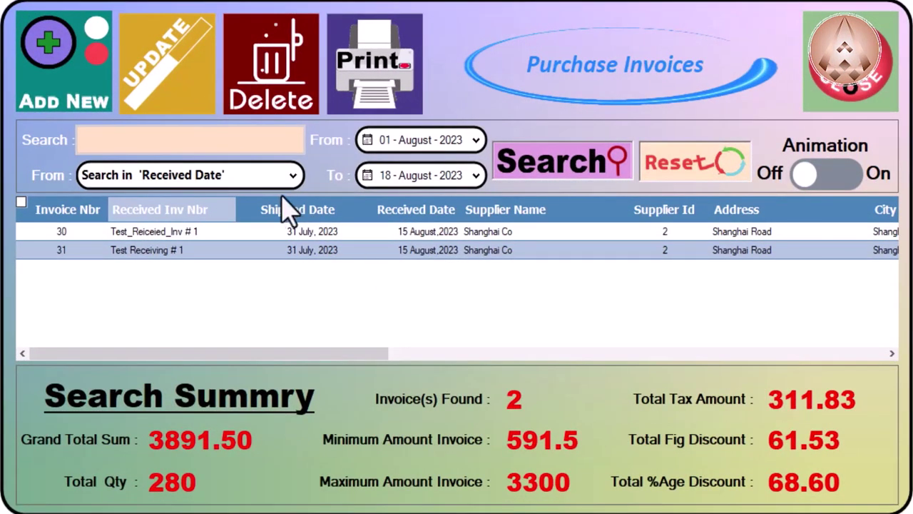
pyautogui.click(233, 179)
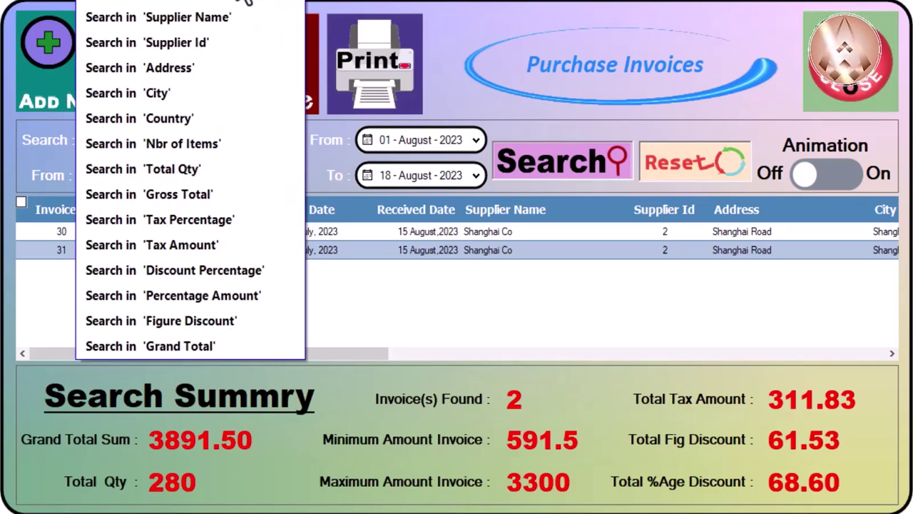
pyautogui.click(378, 314)
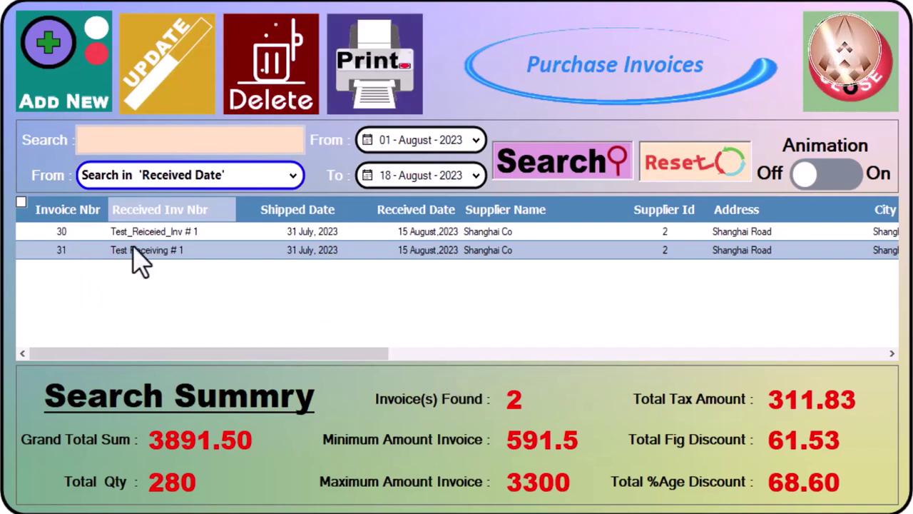
pyautogui.click(79, 232)
pyautogui.click(78, 250)
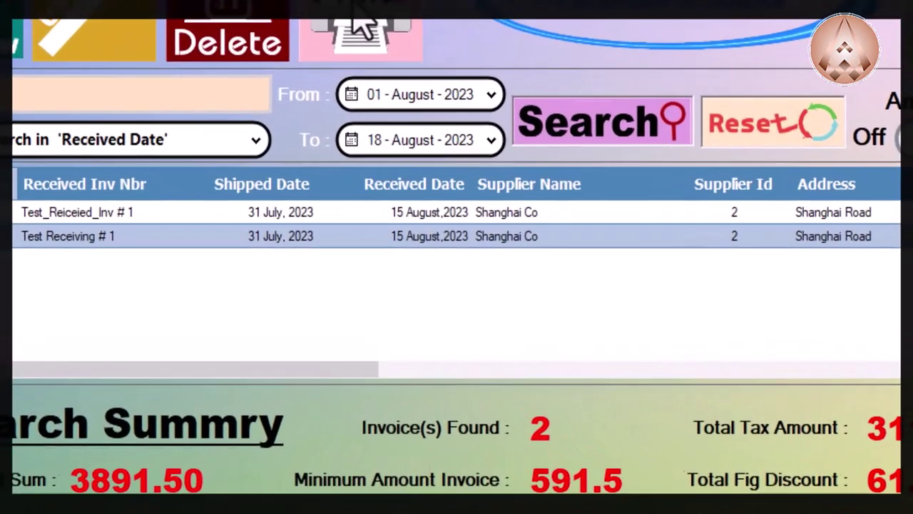
# Step: Preview invoice 31 as a single-invoice report, then choose to print the search results instead
pyautogui.click(386, 72)
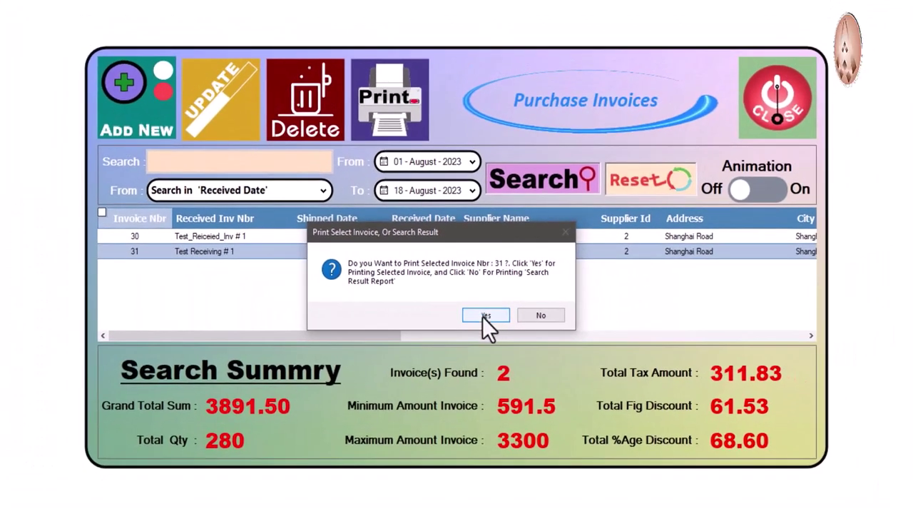
pyautogui.click(486, 316)
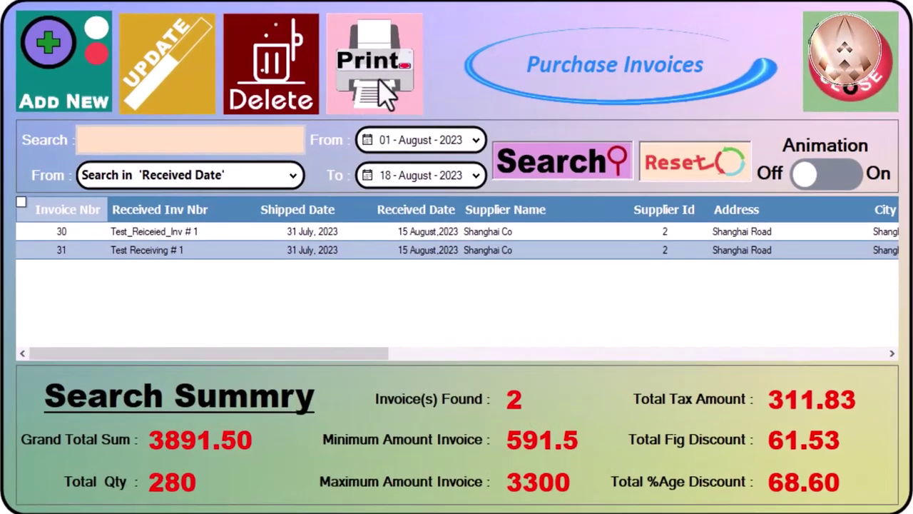
pyautogui.click(371, 84)
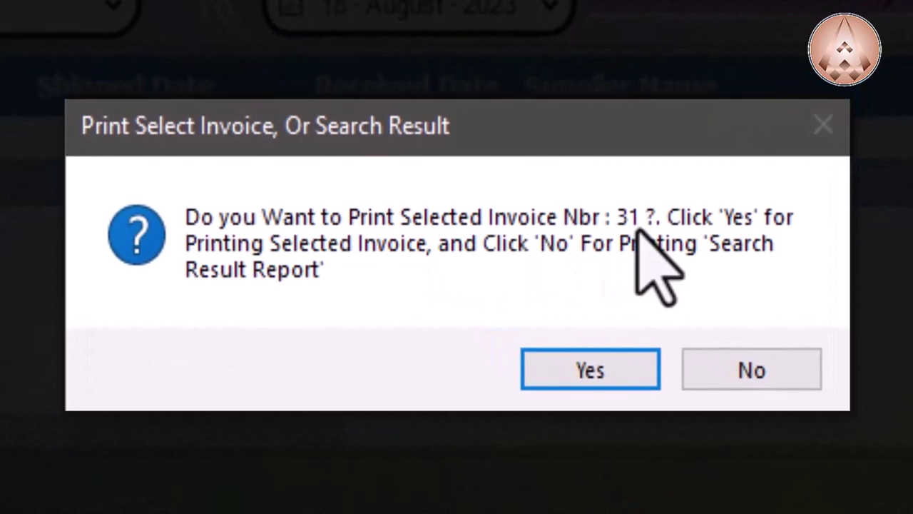
pyautogui.click(791, 366)
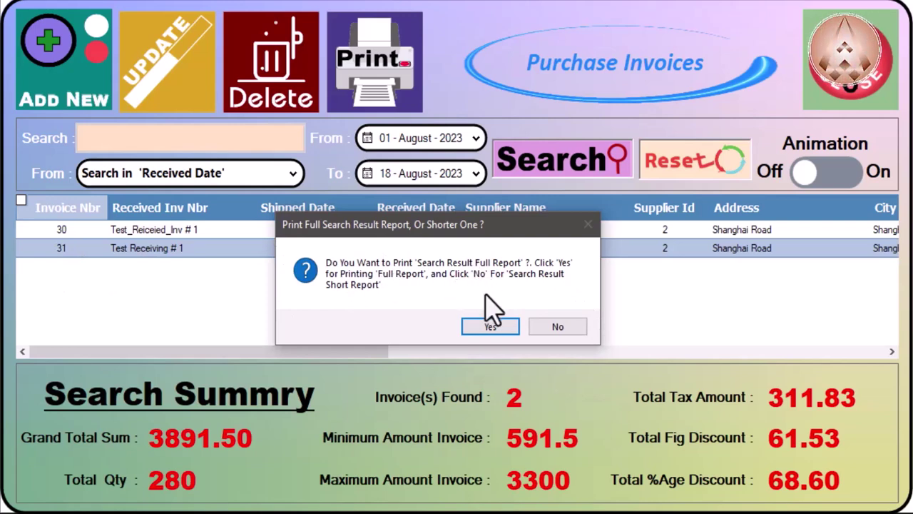
# Step: Open the full report for invoices 30 and 31 and scroll to its 2-invoice summary
pyautogui.click(488, 326)
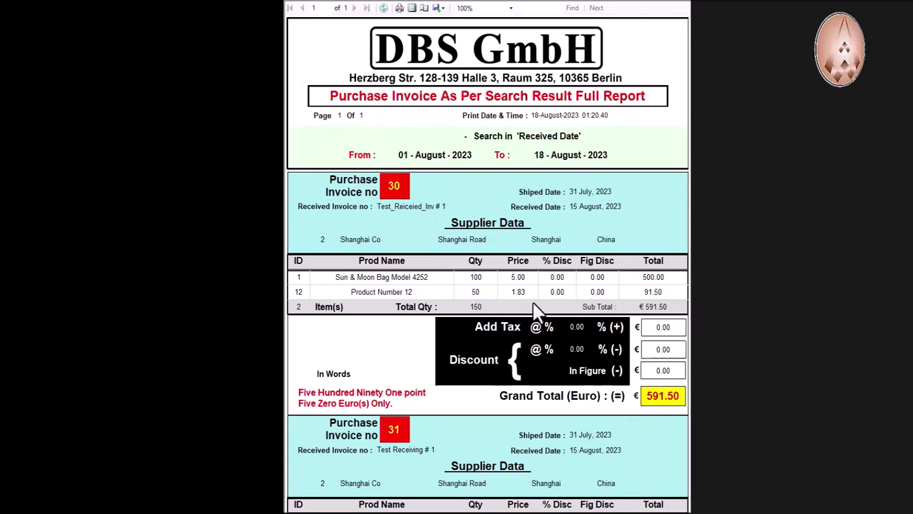
pyautogui.scroll(-5, 539, 310)
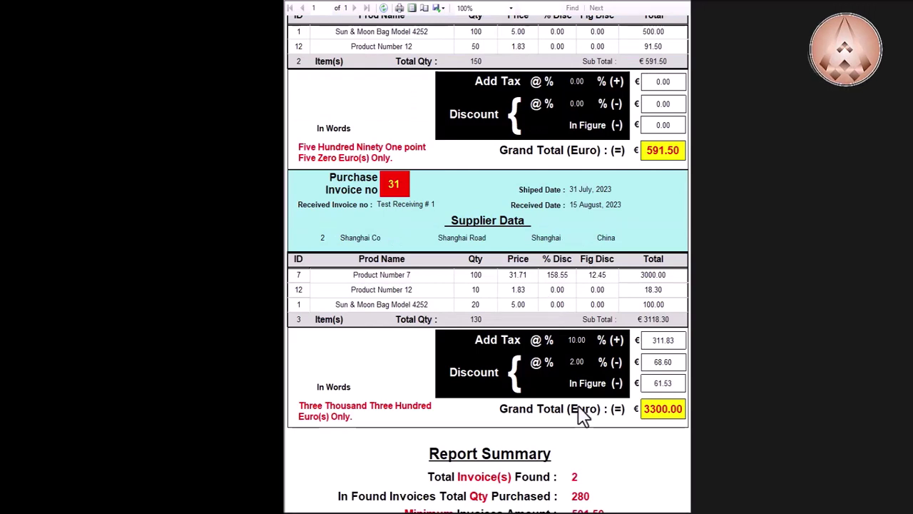
pyautogui.scroll(-1, 583, 419)
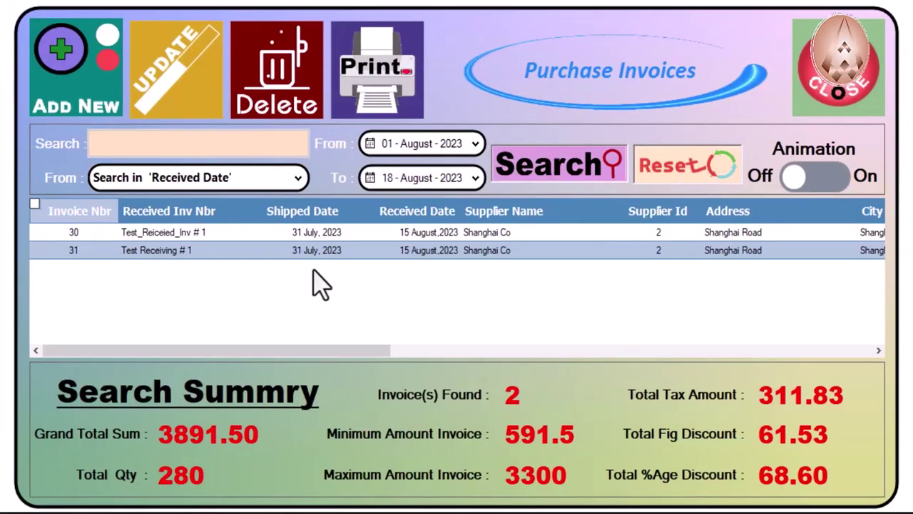
# Step: Print the short search-result report for invoices 30 and 31, then close the preview
pyautogui.click(381, 92)
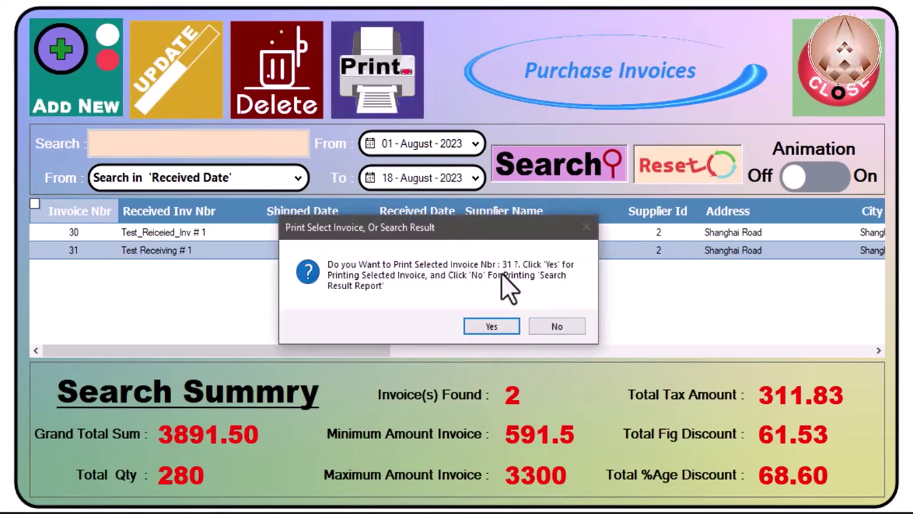
pyautogui.click(575, 330)
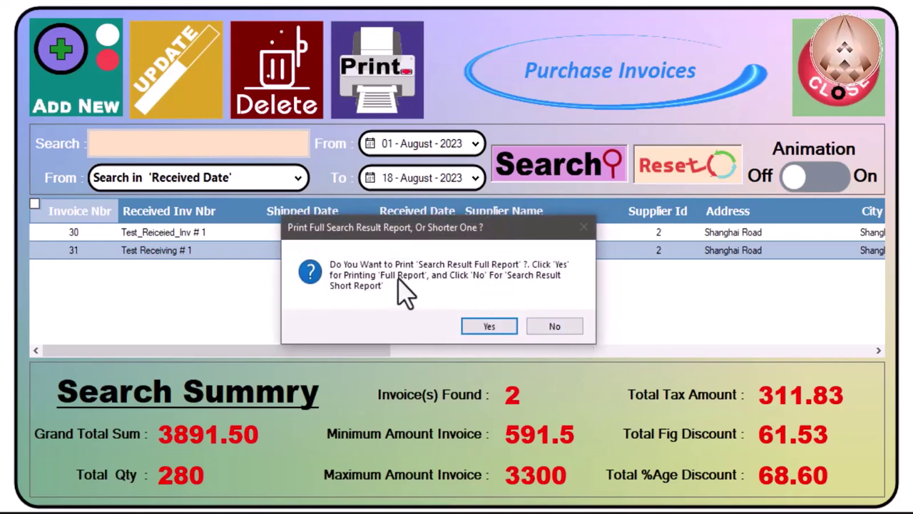
pyautogui.click(563, 330)
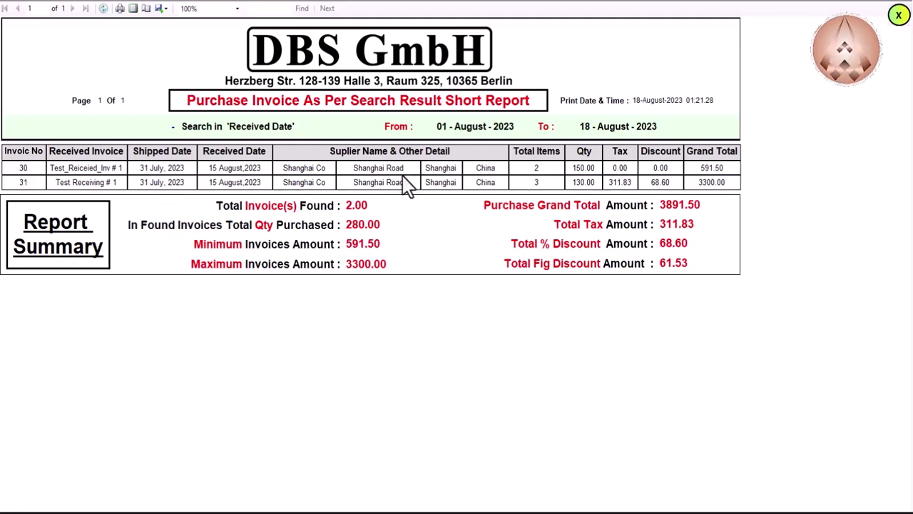
pyautogui.press('Escape')
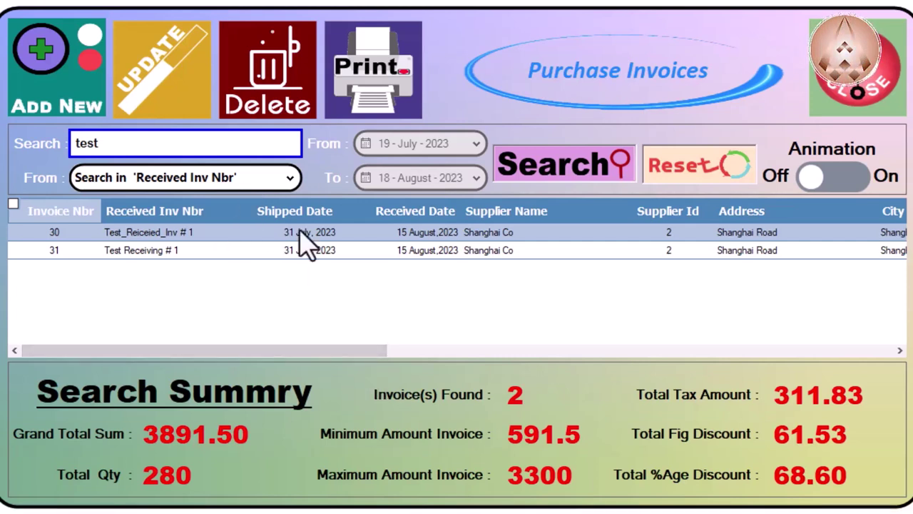
# Step: Search for invoices with 1 in the Supplier Id field
pyautogui.moveTo(243, 143); pyautogui.dragTo(71, 142)
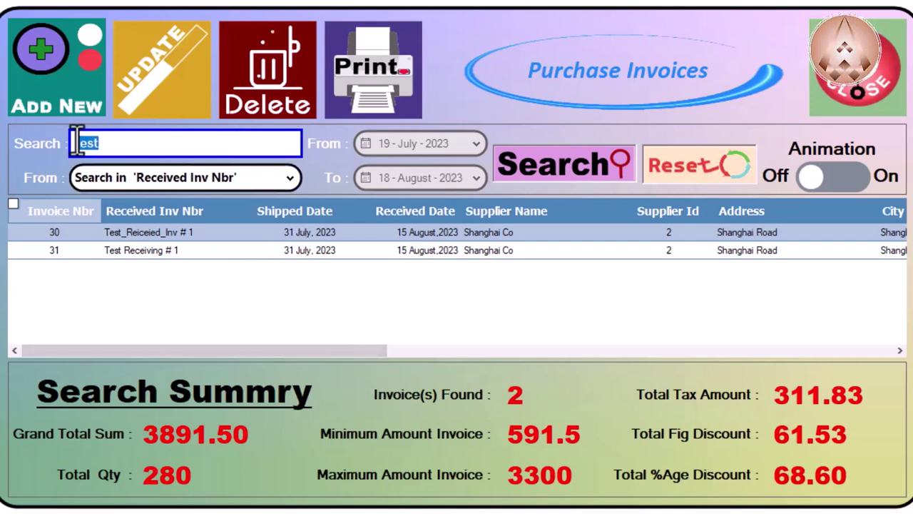
pyautogui.write('1')
pyautogui.click(186, 179)
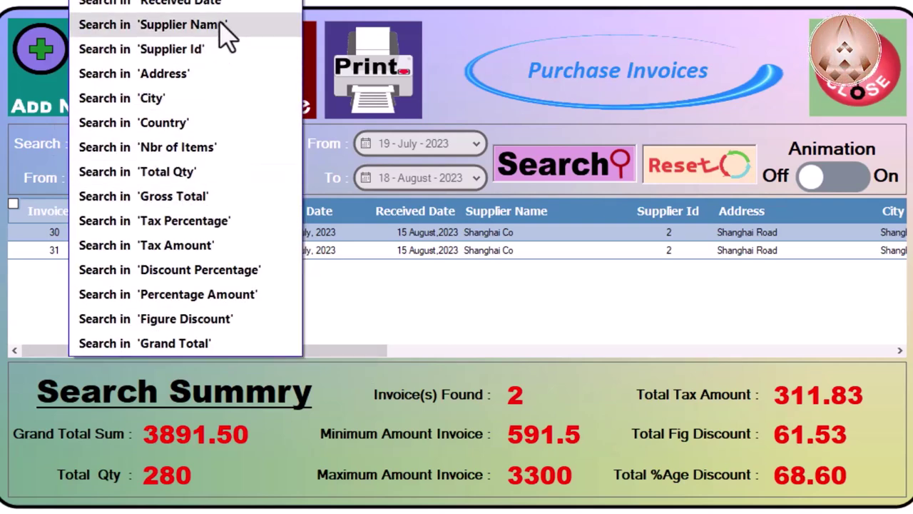
pyautogui.click(222, 50)
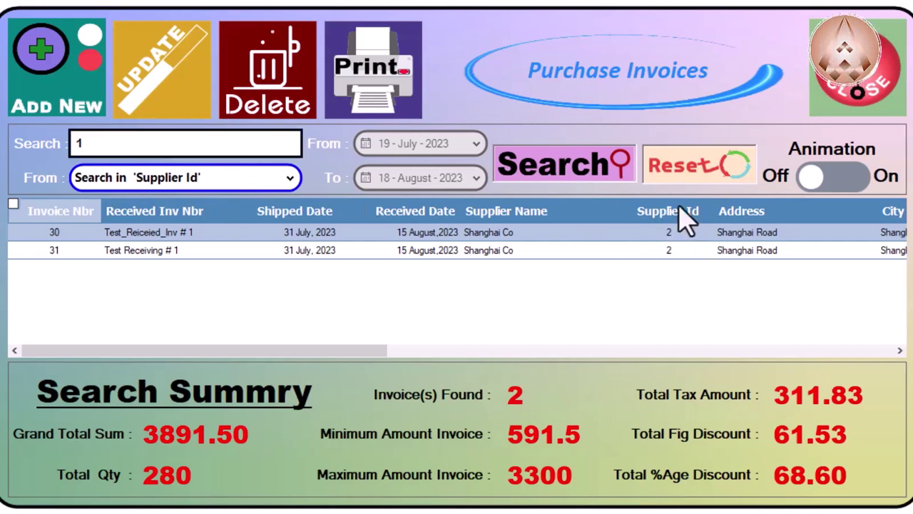
pyautogui.click(589, 180)
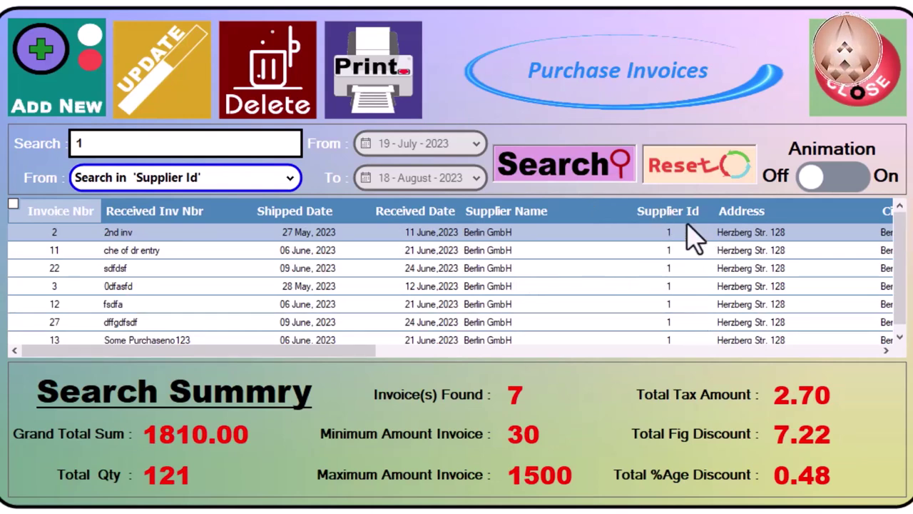
# Step: Select invoice 13 (Some Purchaseno123) among the seven Supplier Id 1 results
pyautogui.scroll(-1, 599, 303)
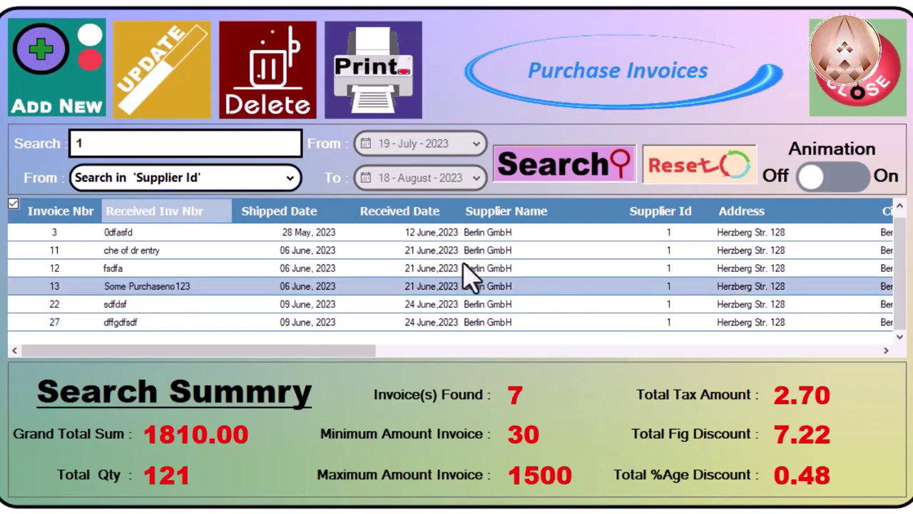
pyautogui.click(153, 309)
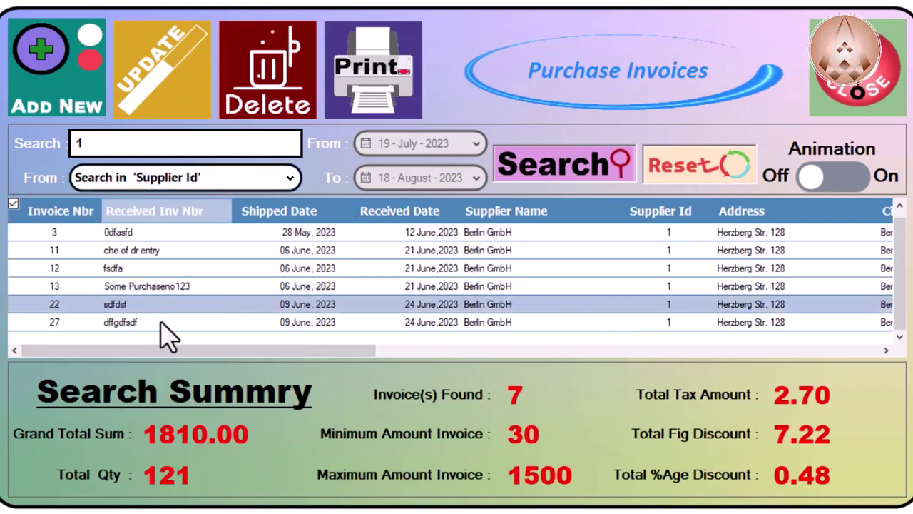
pyautogui.click(159, 268)
pyautogui.click(163, 288)
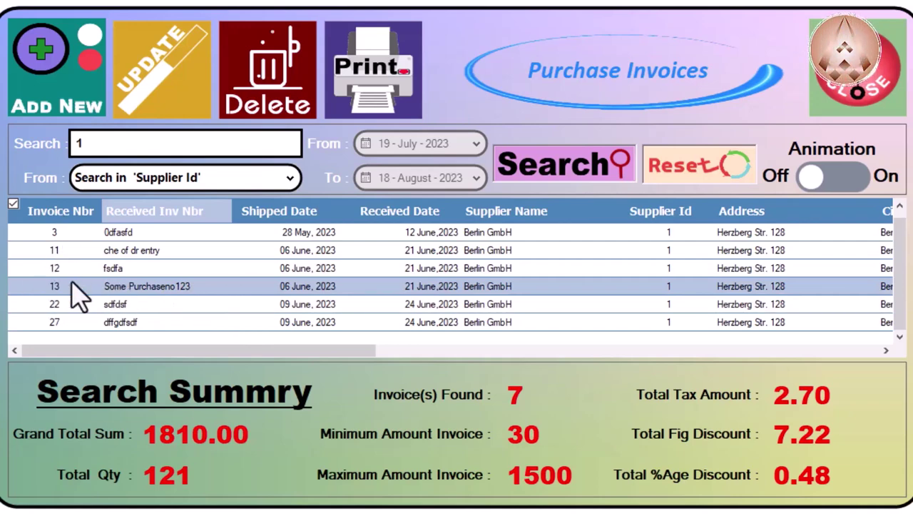
pyautogui.click(130, 270)
pyautogui.click(151, 294)
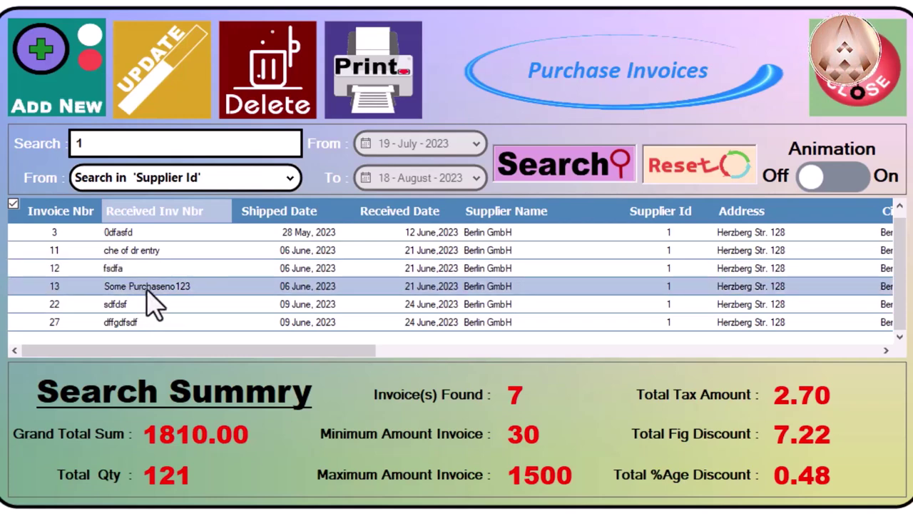
# Step: Preview the single-invoice report for invoice 13 (total €45.00), then close it
pyautogui.click(372, 80)
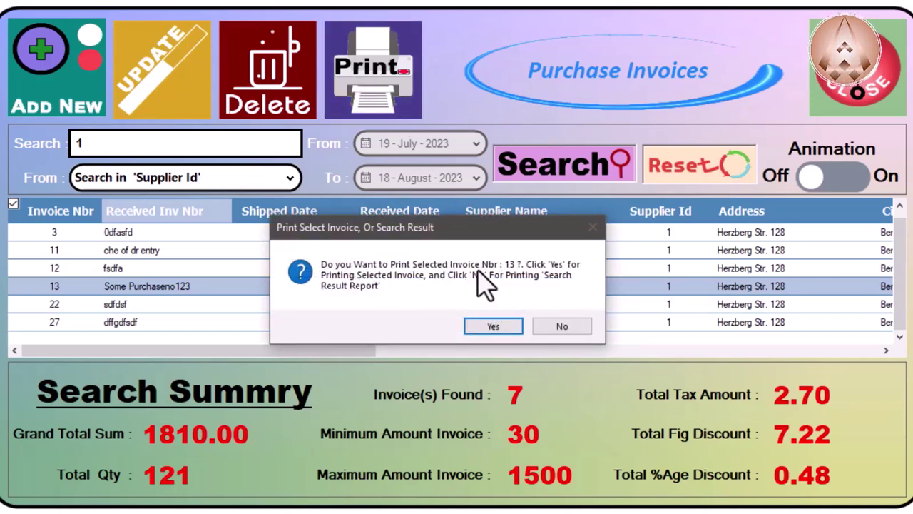
pyautogui.click(493, 326)
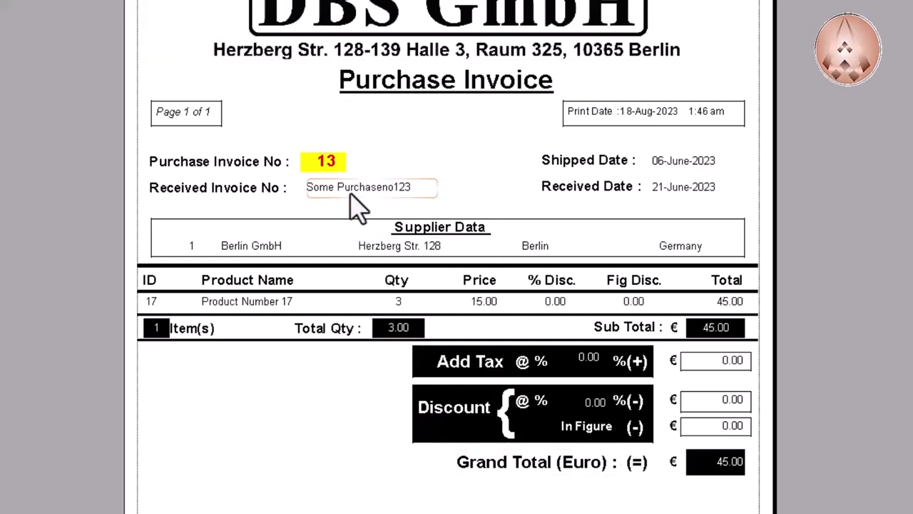
pyautogui.press('Escape')
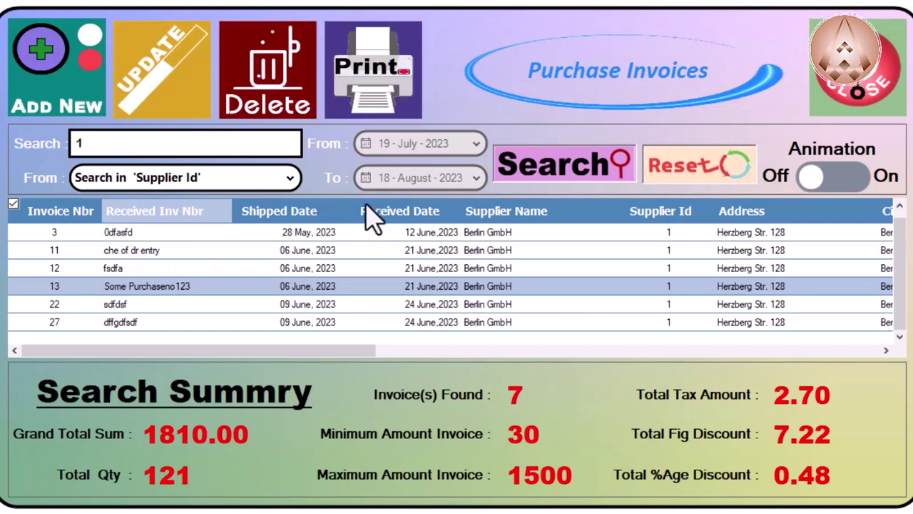
# Step: Show the three-page full search-result report covering all 7 Supplier Id 1 invoices
pyautogui.click(373, 76)
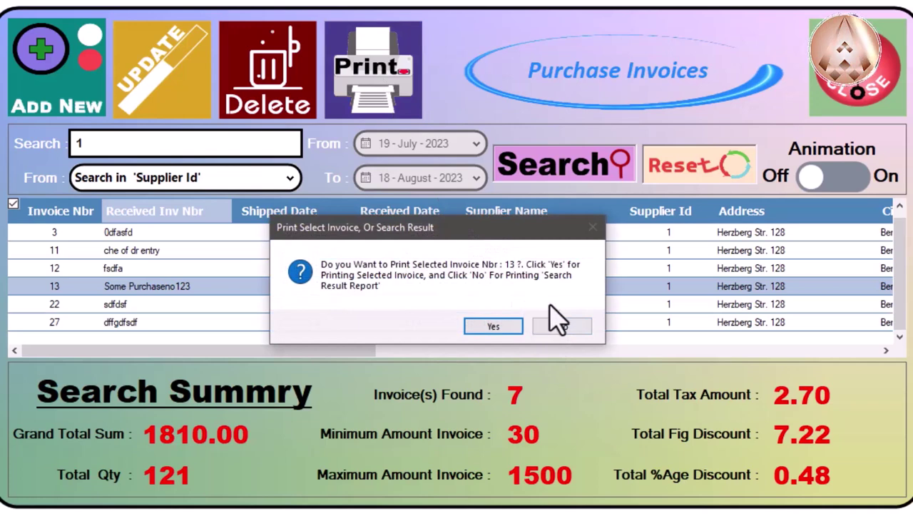
pyautogui.click(563, 325)
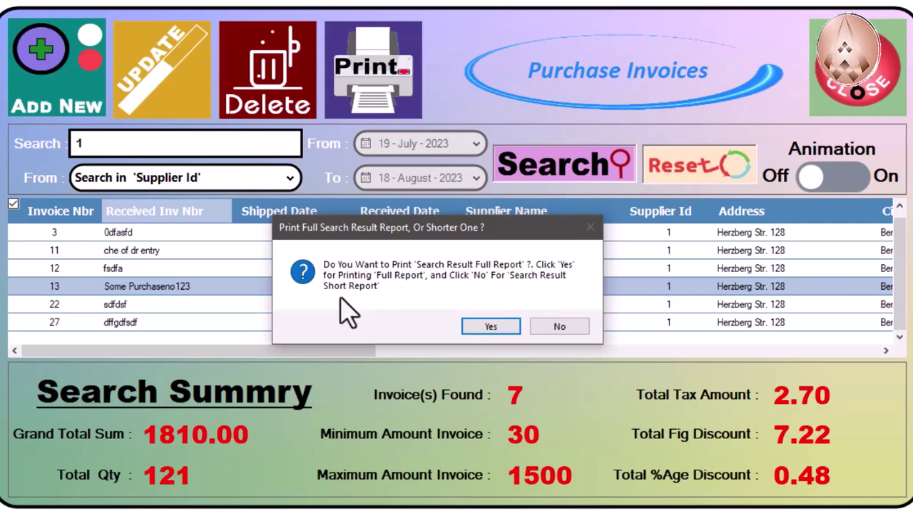
pyautogui.click(504, 325)
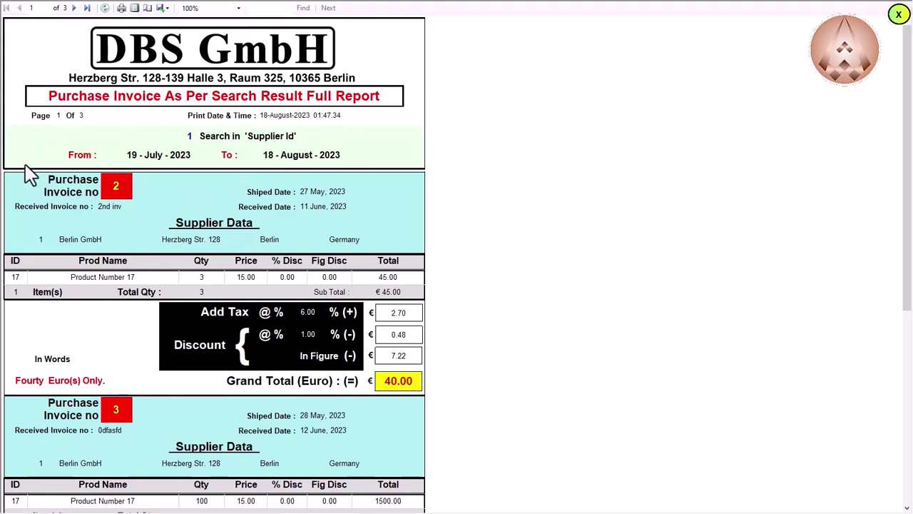
pyautogui.scroll(-5, 120, 237)
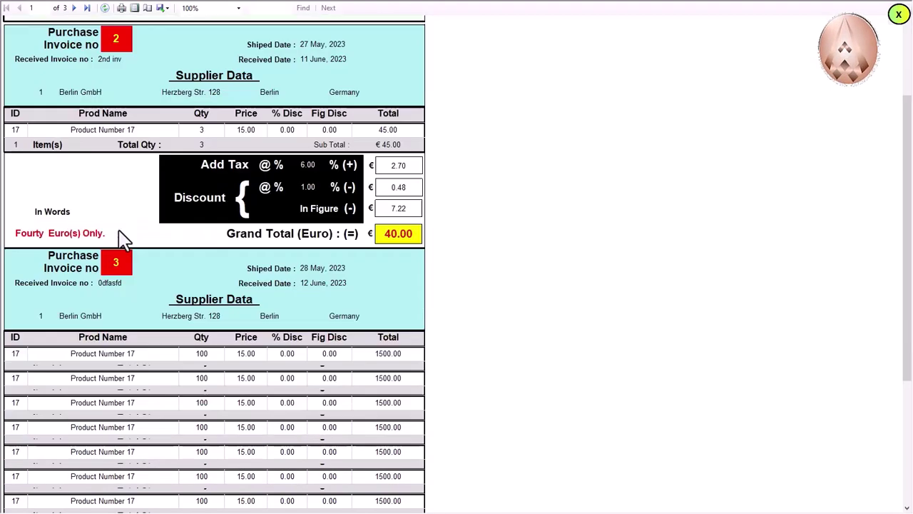
pyautogui.scroll(-10, 120, 237)
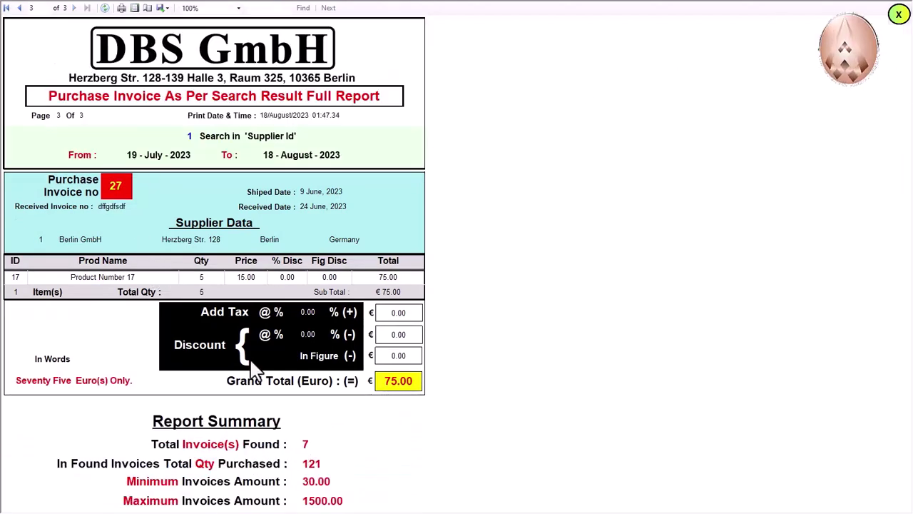
# Step: Close the full report and print the Supplier Id 1 search results again as the short version
pyautogui.click(897, 15)
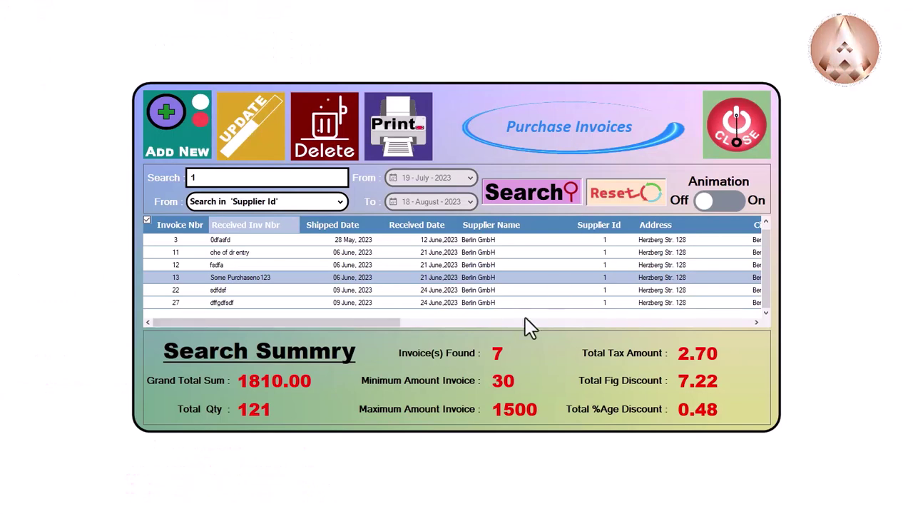
pyautogui.click(405, 141)
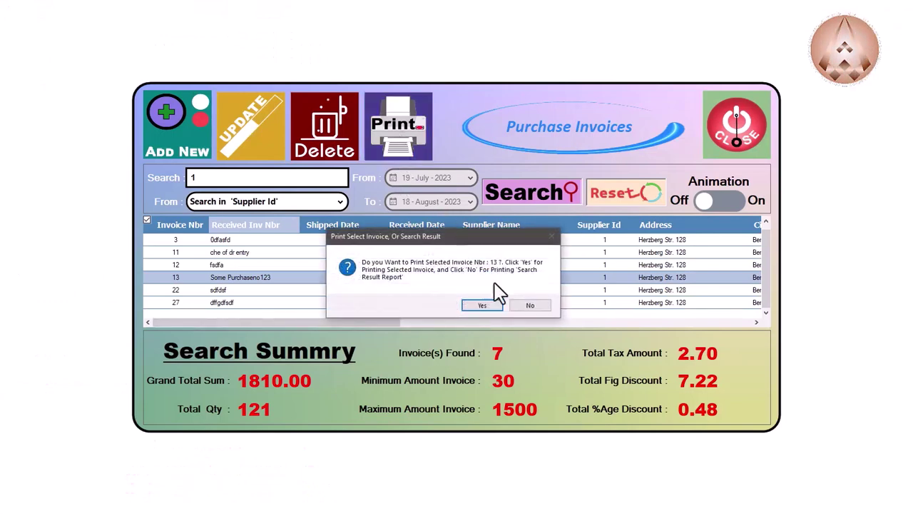
pyautogui.click(516, 304)
pyautogui.click(520, 305)
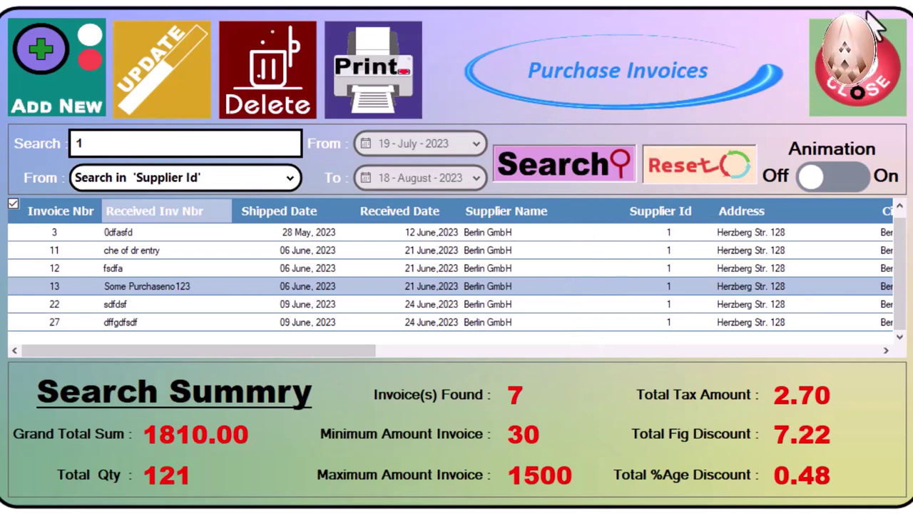
# Step: Close the Purchase Invoices form and show the Invoices Entries menu
pyautogui.click(872, 92)
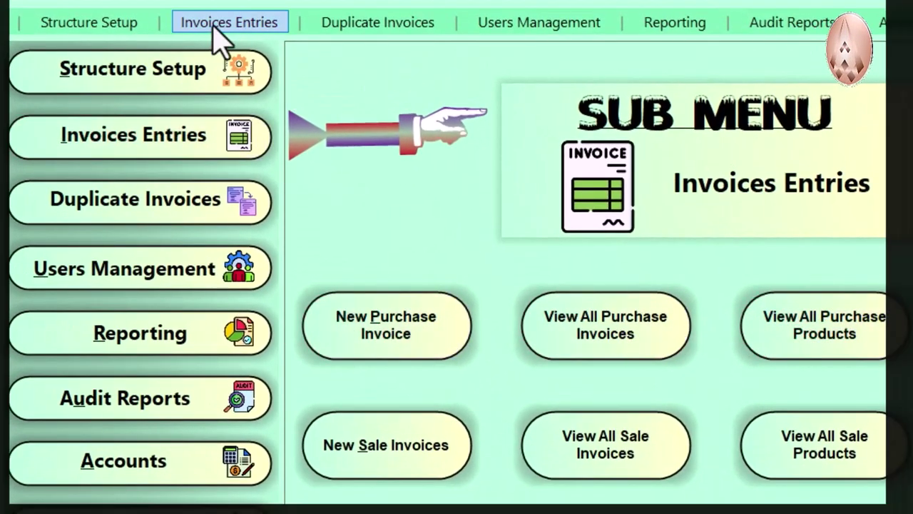
pyautogui.click(218, 25)
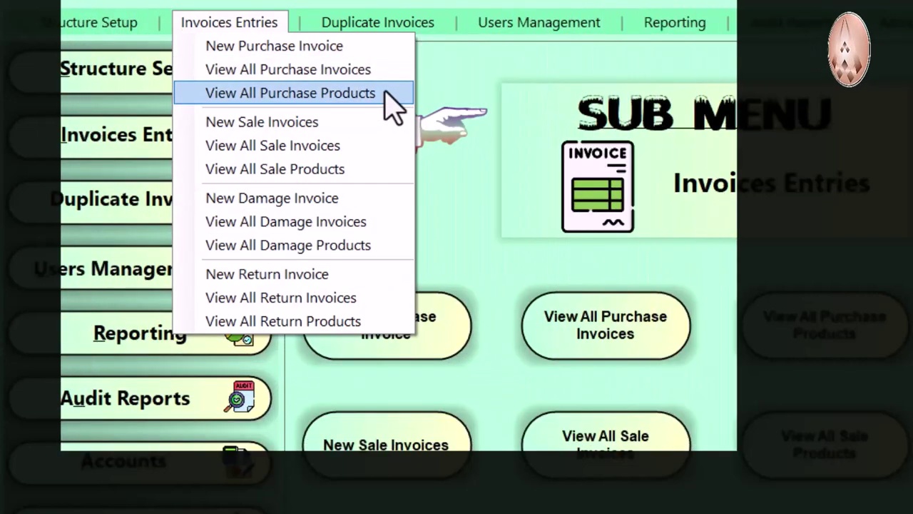
# Step: Dismiss the Invoices Entries options menu to return to the purchase invoice report
pyautogui.click(719, 294)
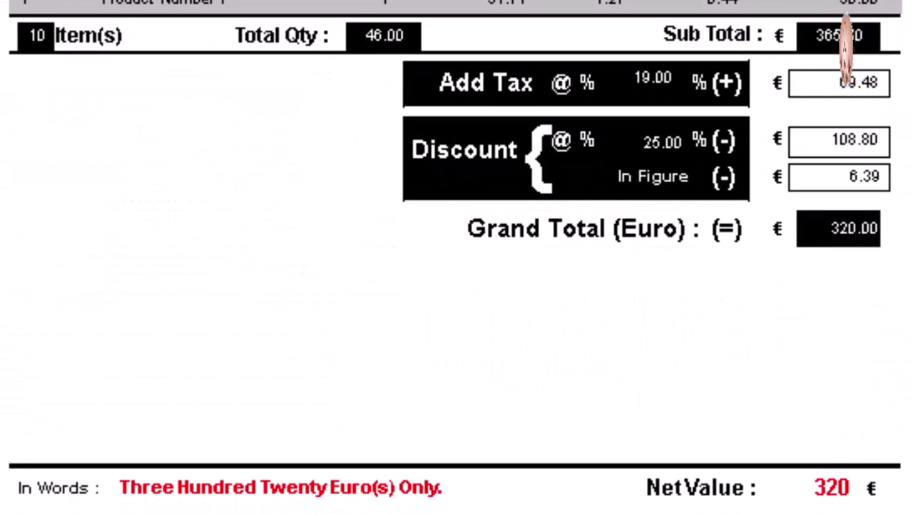
# Step: Highlight the Grand Total, Add Tax, percentage Discount and In Figure discount lines on the report
pyautogui.moveTo(835, 320); pyautogui.dragTo(379, 226)
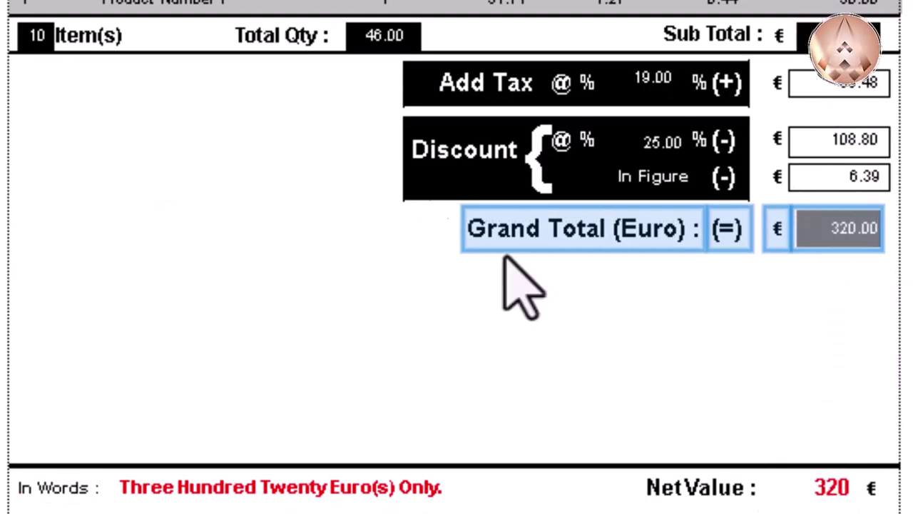
pyautogui.click(367, 79)
pyautogui.moveTo(368, 79); pyautogui.dragTo(889, 120)
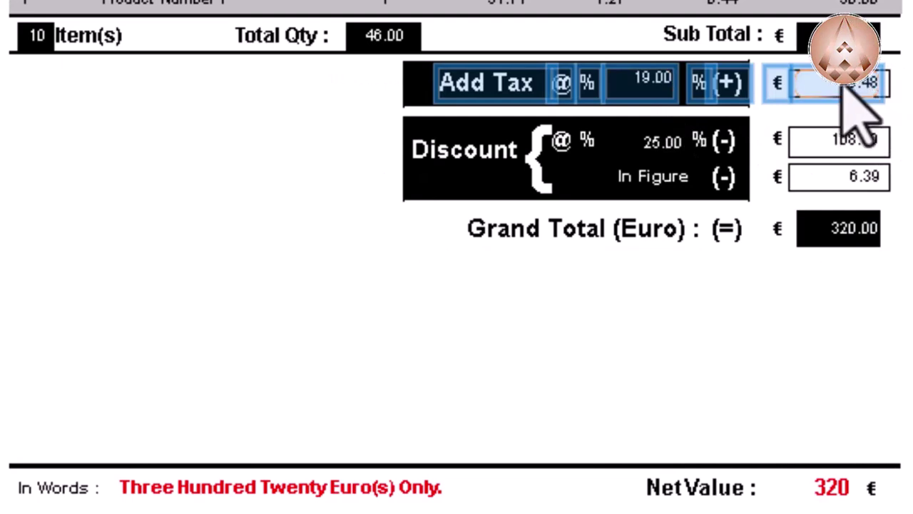
pyautogui.moveTo(279, 153); pyautogui.dragTo(853, 151)
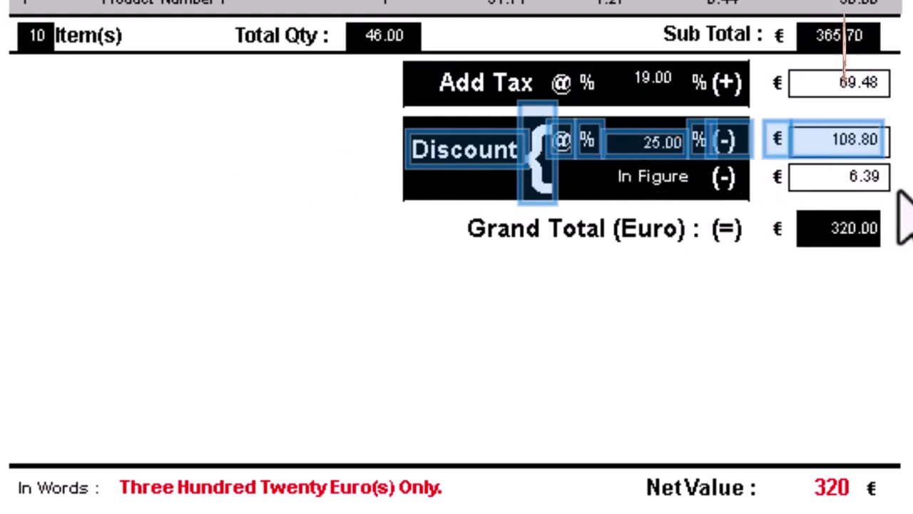
pyautogui.moveTo(900, 191); pyautogui.dragTo(649, 215)
pyautogui.click(568, 327)
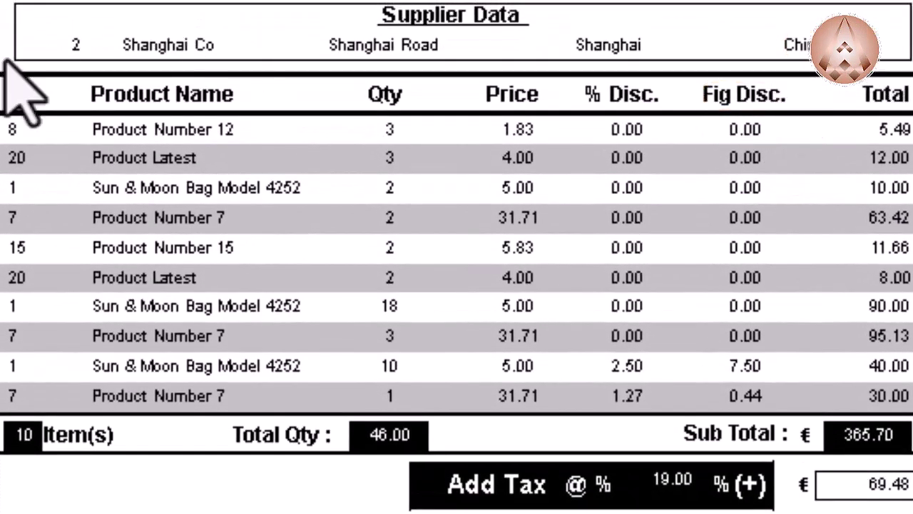
# Step: Highlight the Supplier Data fields, then close the Purchase Invoices form
pyautogui.moveTo(4, 26); pyautogui.dragTo(819, 79)
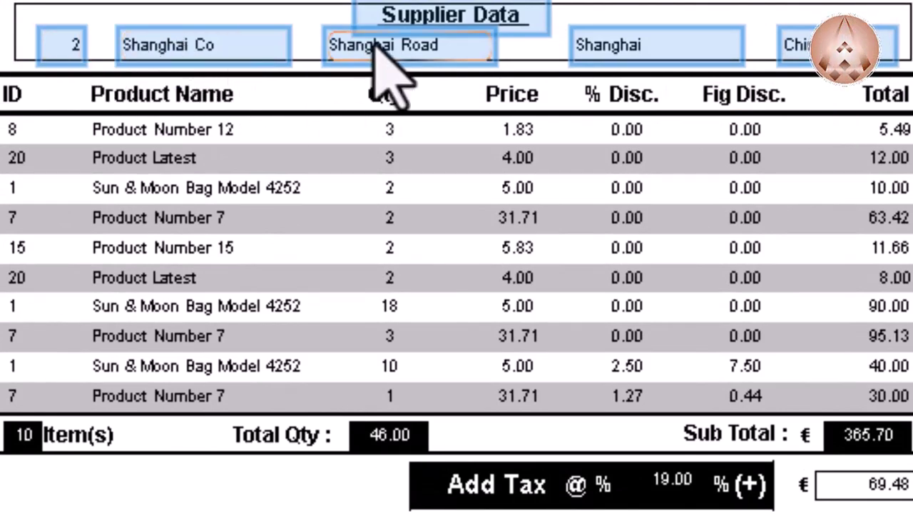
pyautogui.click(485, 9)
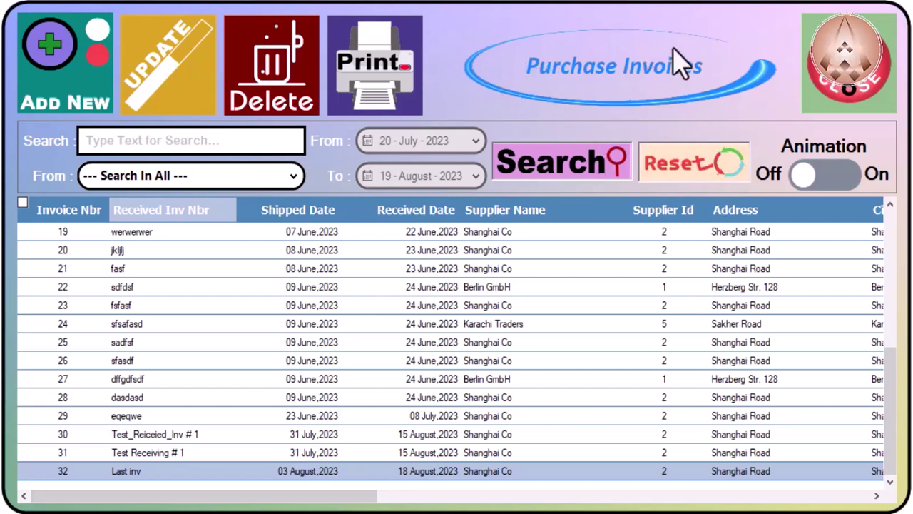
pyautogui.click(860, 92)
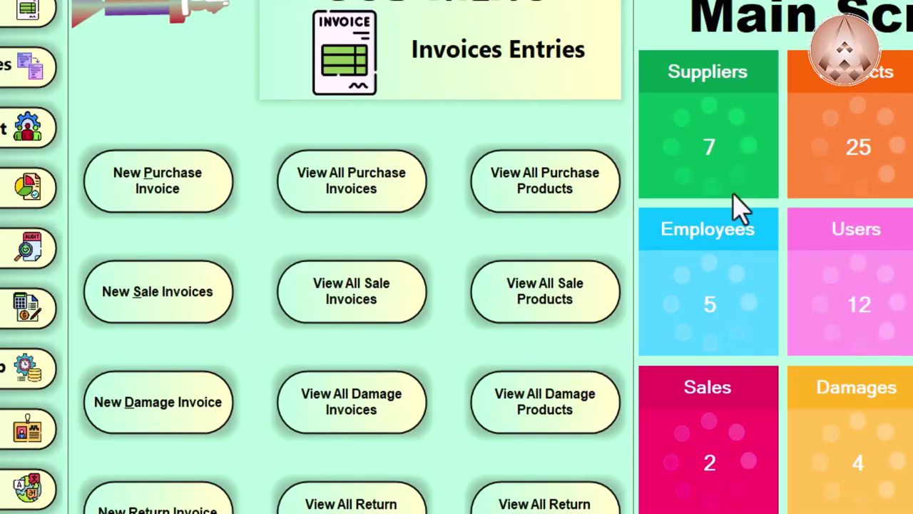